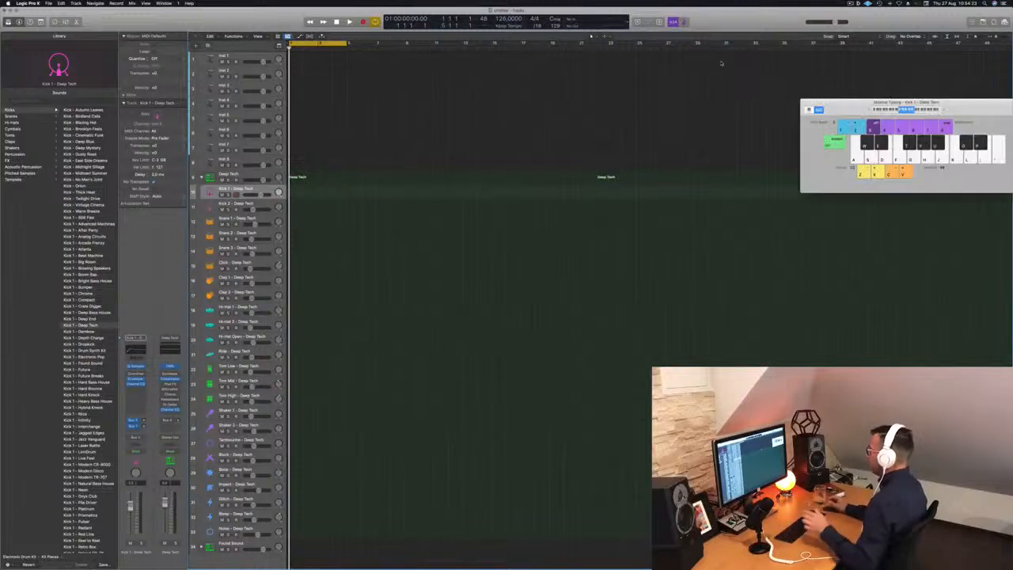
Record a one-bar kick pattern on the Kick 1 - Deep Tech track using musical typing set one octave lower.
drag(850, 104, 777, 104)
key(z)
key(a)
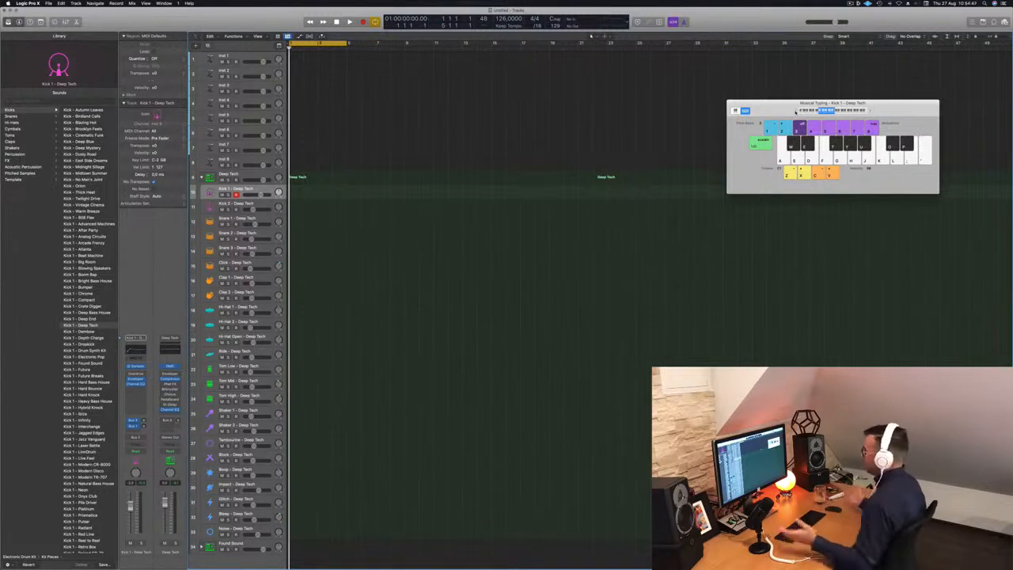
key(a)
key(r)
key(a)
key(a)
key(space)
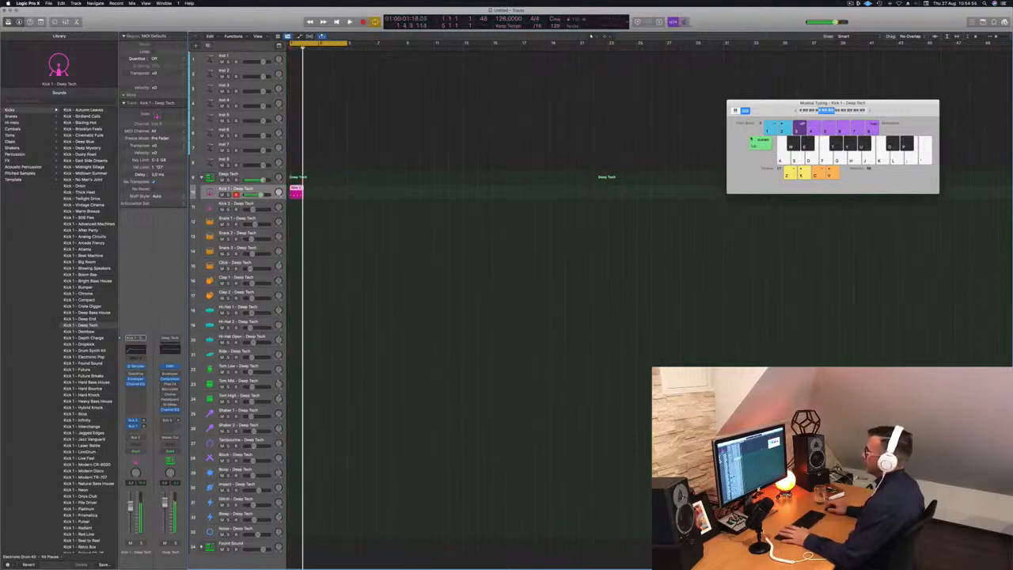
Open the recorded kick region in the Piano Roll and quantize all of its notes.
double_click(293, 190)
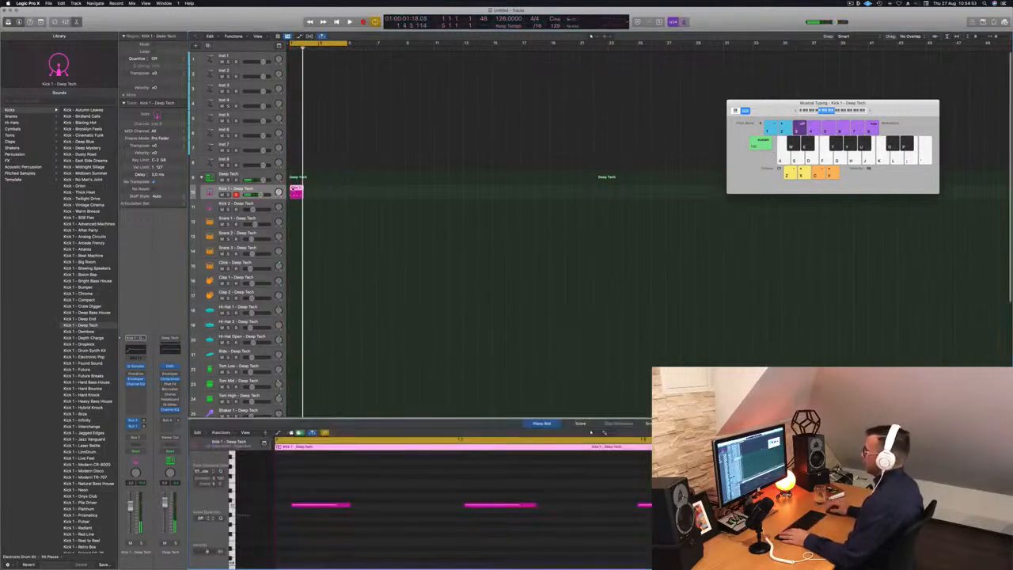
drag(322, 492, 847, 538)
key(q)
click(516, 488)
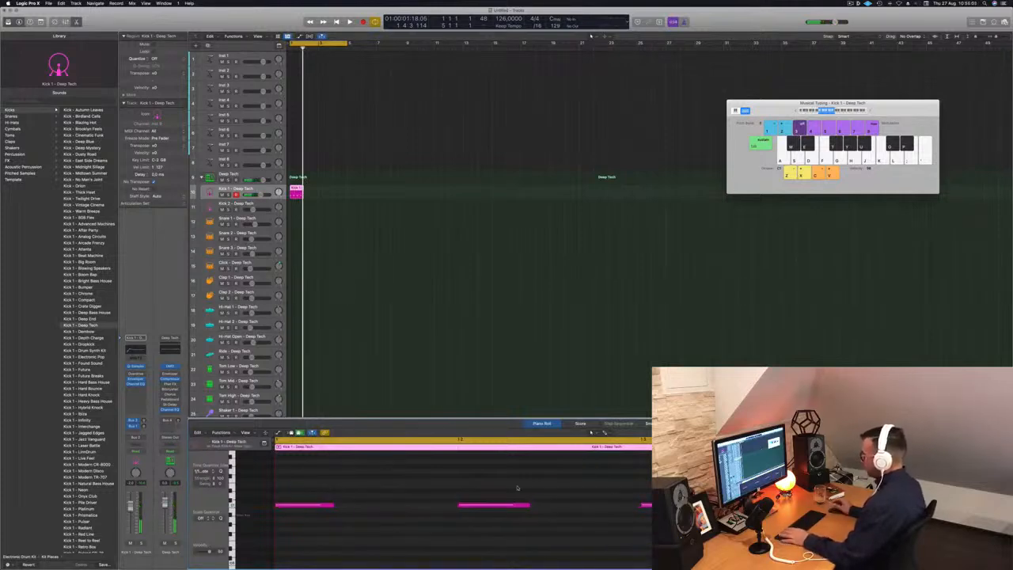
Transpose all four kick notes down two semitones and play the result.
drag(362, 486, 791, 546)
key(alt+Down)
key(alt+Down)
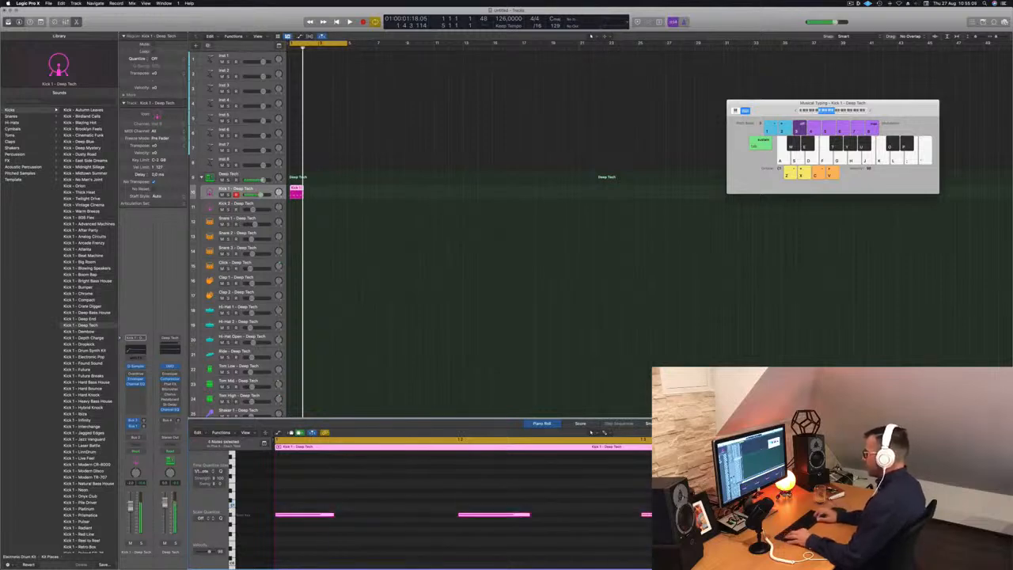
key(space)
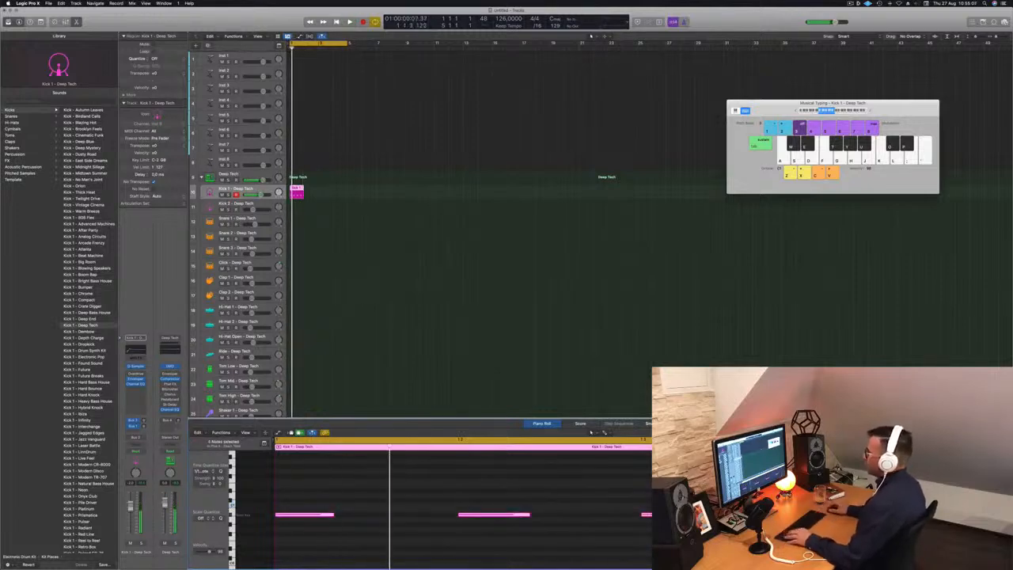
Repeat the one-bar kick region to fill the first 16 bars and extend the cycle range to bar 17.
drag(298, 192, 314, 194)
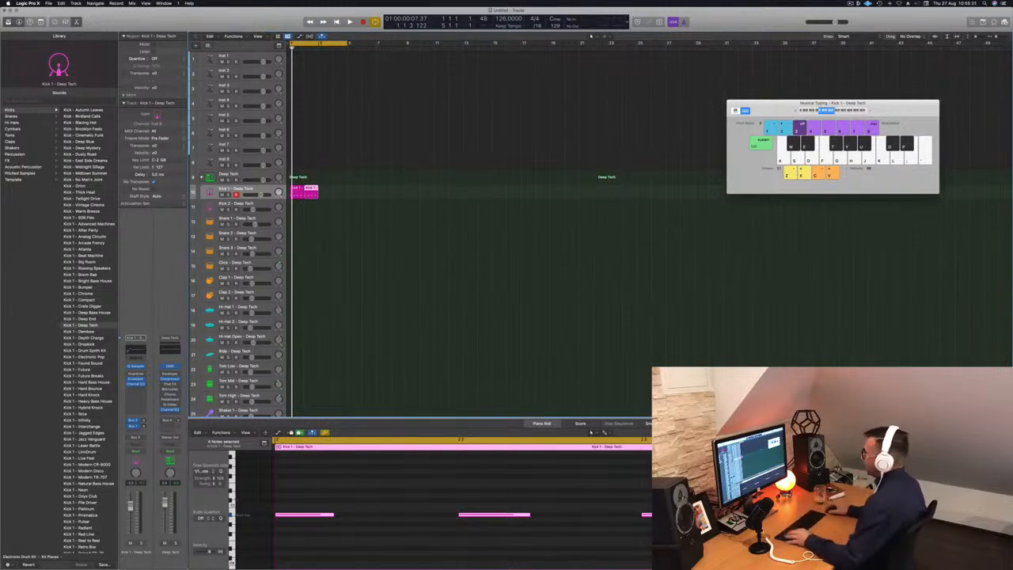
drag(339, 195, 415, 194)
drag(347, 43, 520, 44)
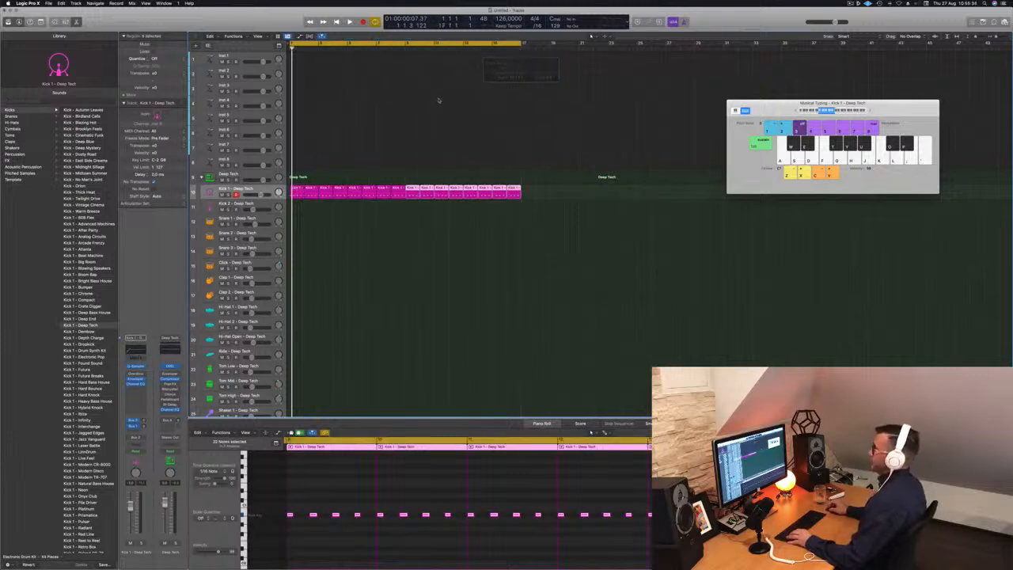
click(439, 101)
key(space)
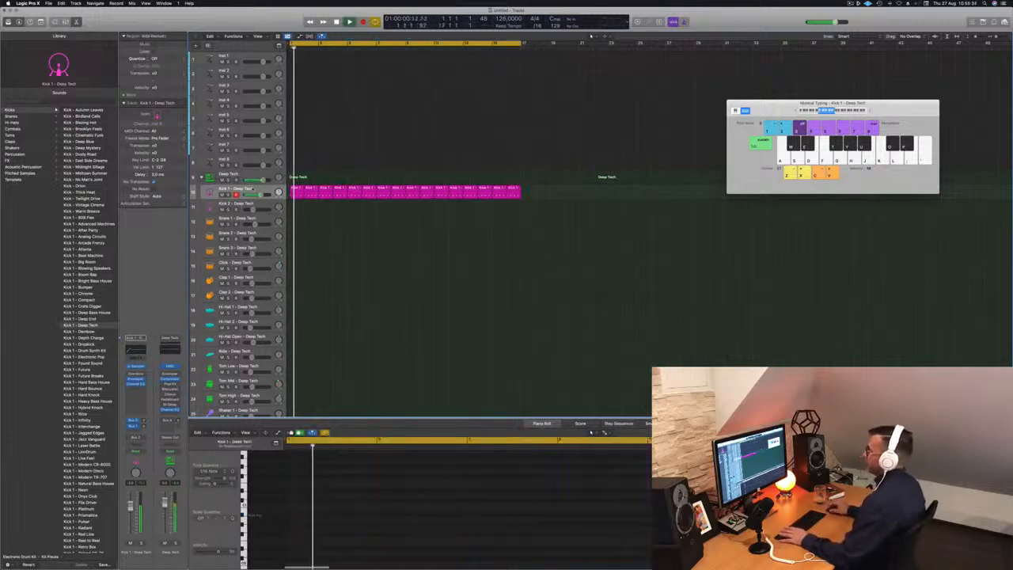
key(super+a)
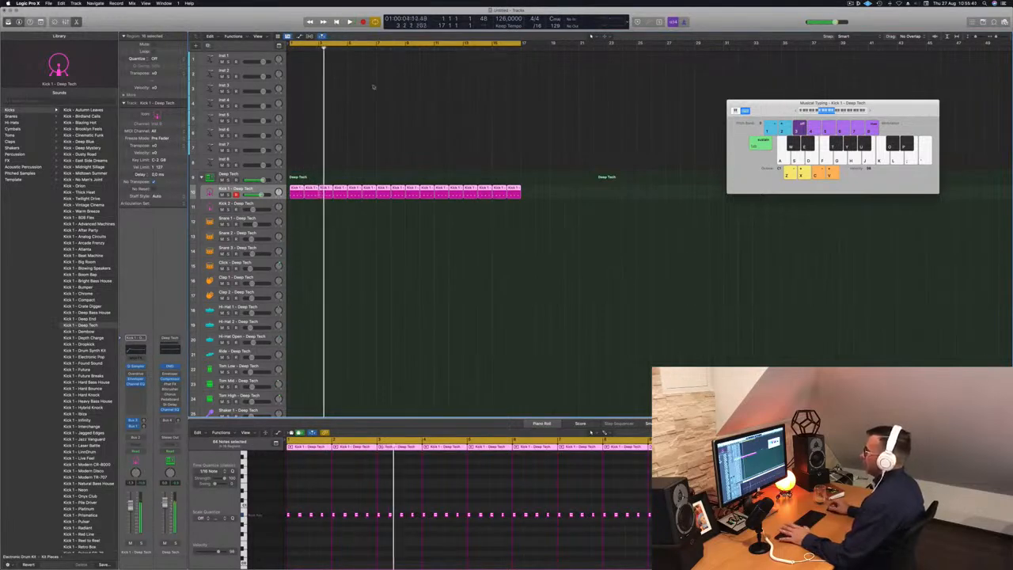
Open Alchemy on the Inst 1 track and load the 70s Classic Synth Bass preset from the Bass category.
click(244, 56)
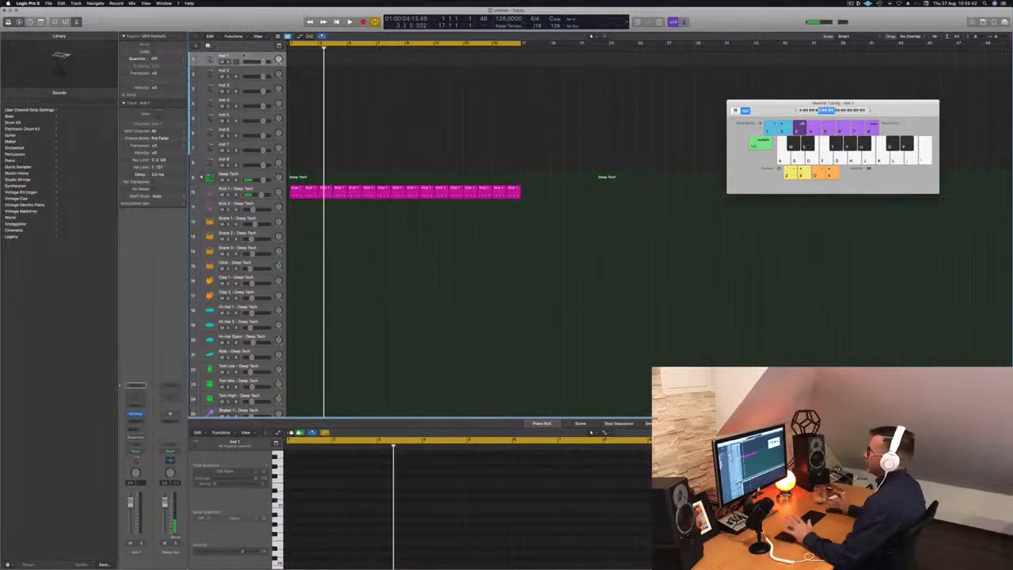
key(Return)
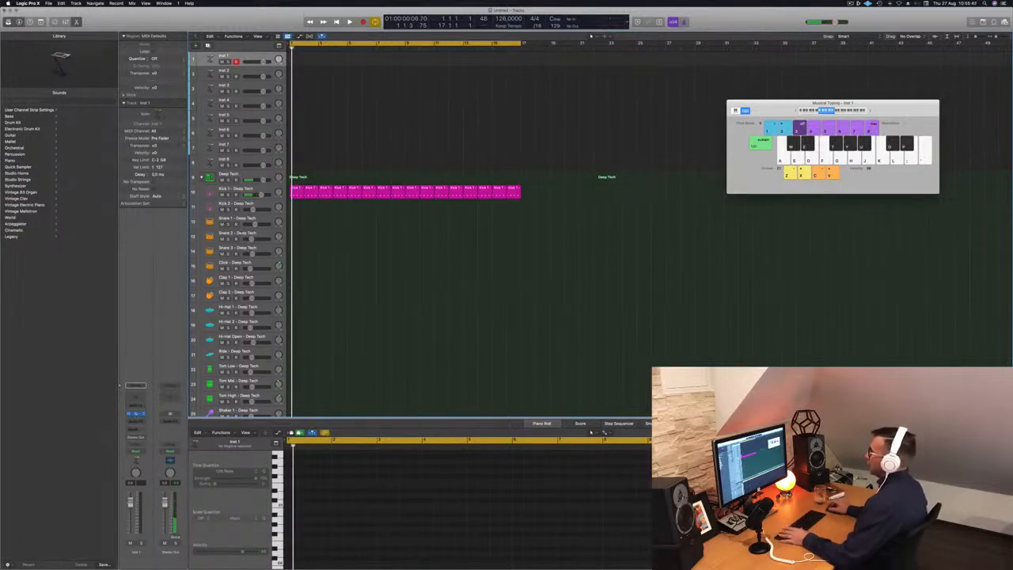
click(136, 412)
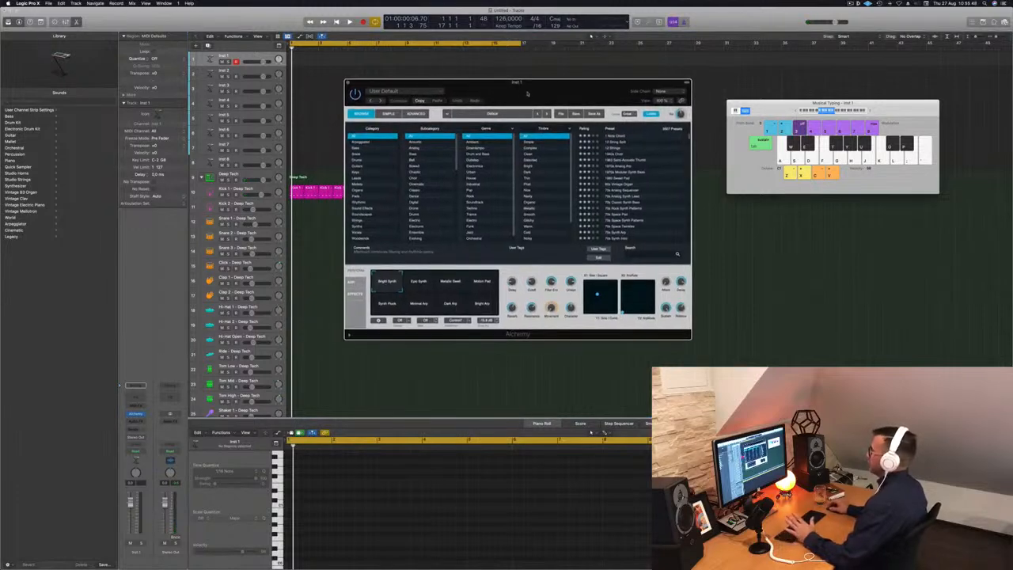
click(357, 148)
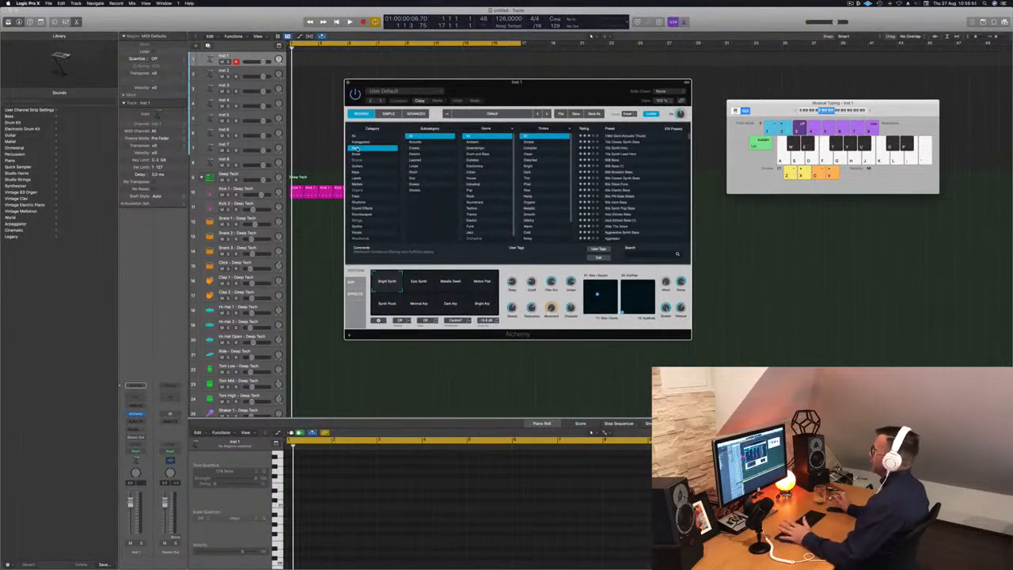
click(625, 143)
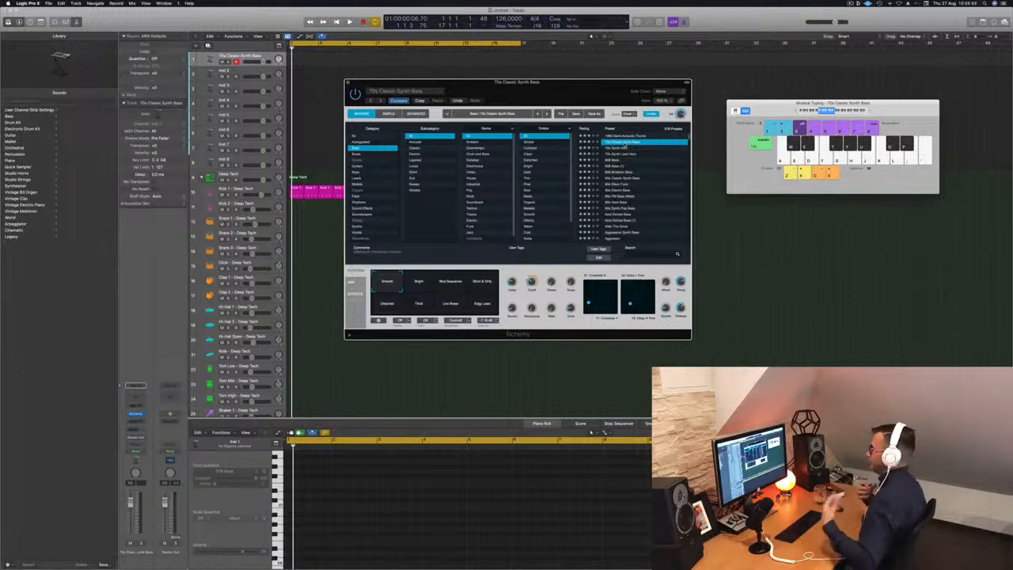
drag(578, 89, 641, 97)
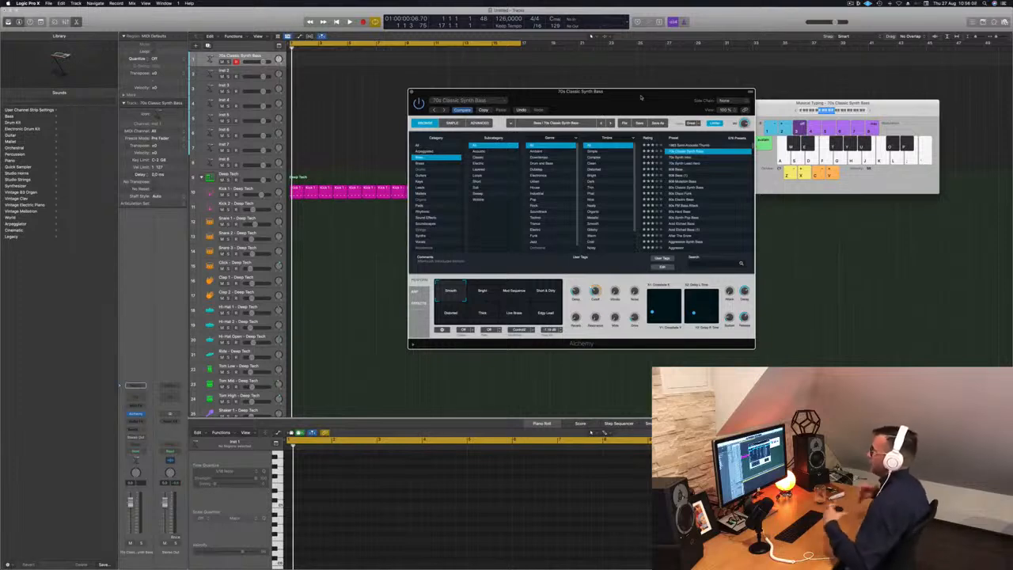
drag(668, 102, 665, 100)
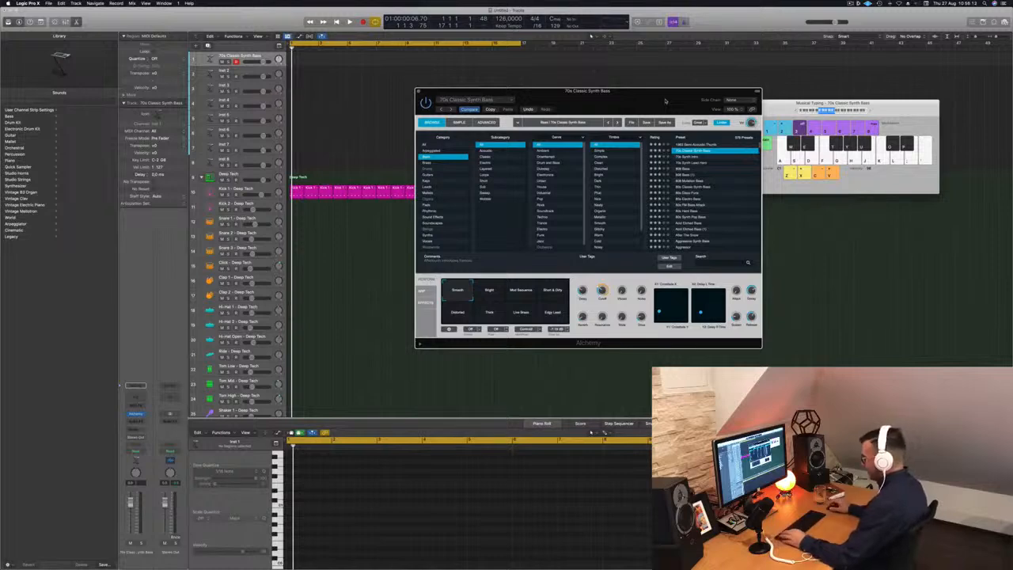
Audition the synth bass and raise the musical typing keyboard by one octave.
key(a)
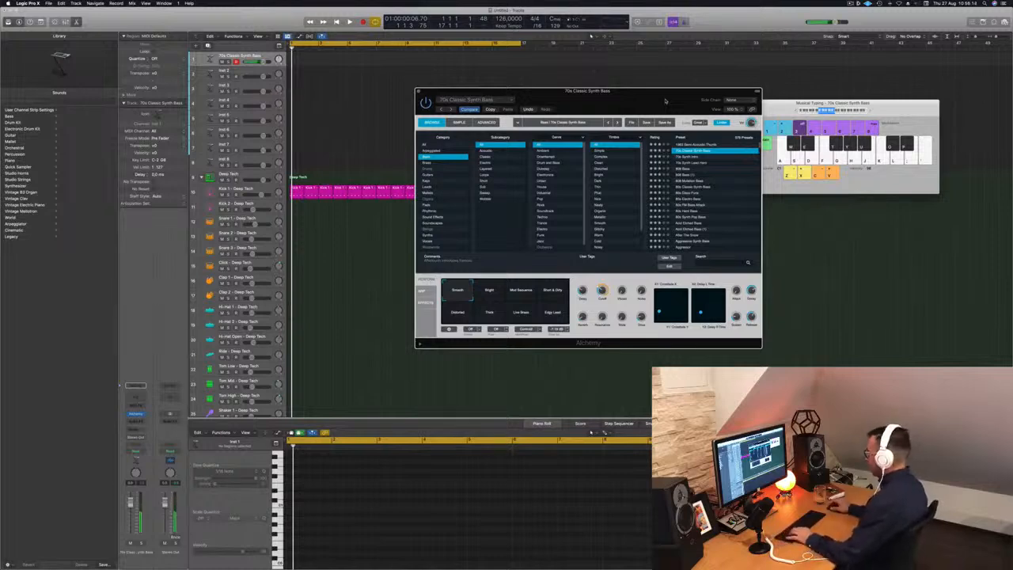
click(869, 110)
key(a)
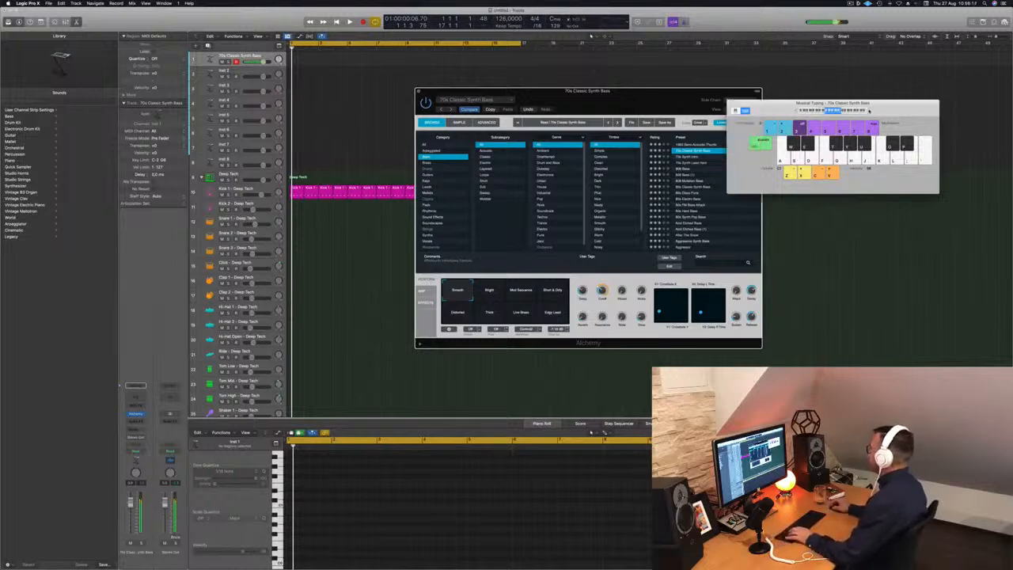
drag(632, 92, 701, 106)
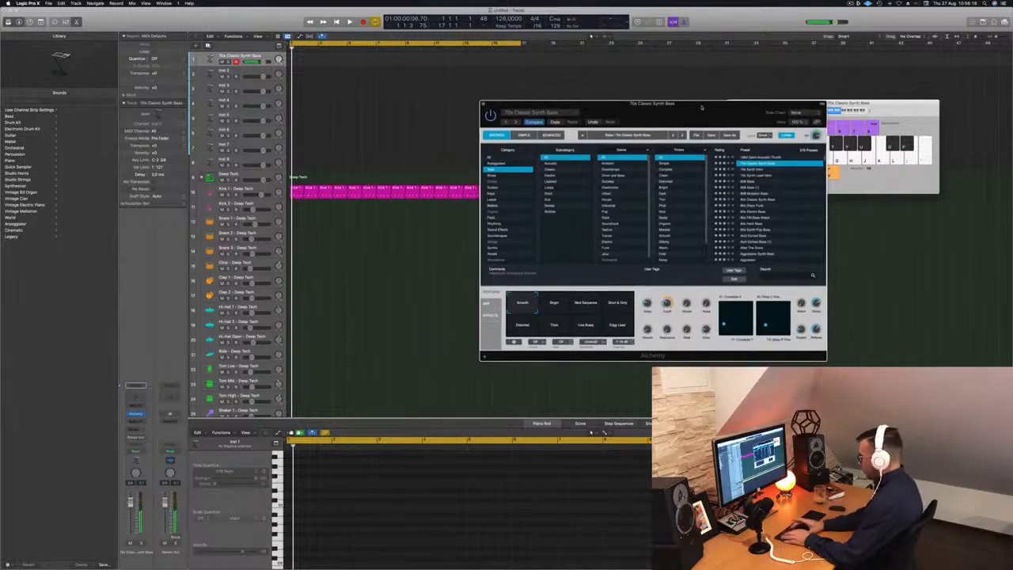
Record a one-bar bass pattern of five repeated notes on the 70s Classic Synth Bass track over the kick.
key(r)
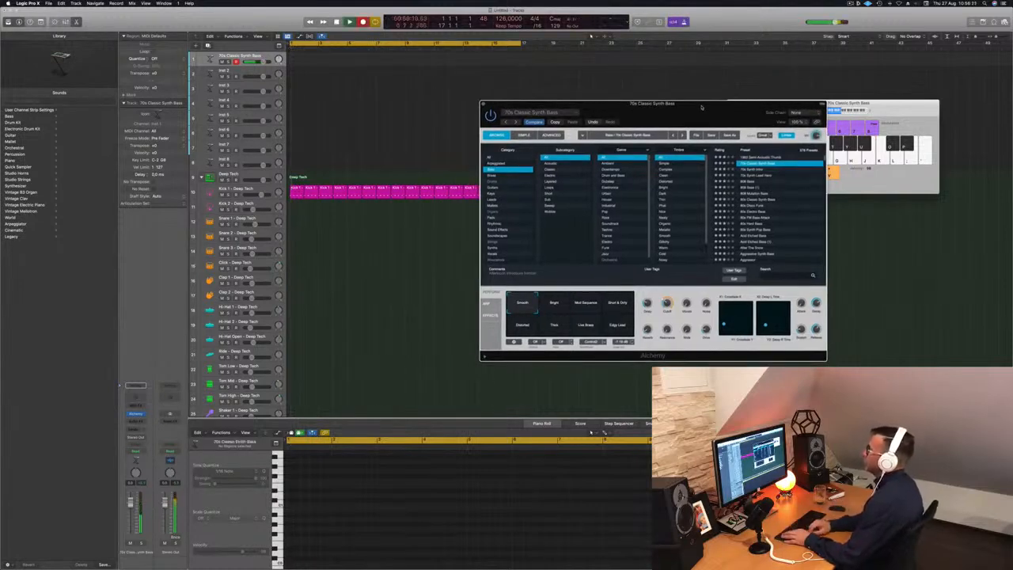
key(a)
key(a)
key(a)
key(a)
key(a)
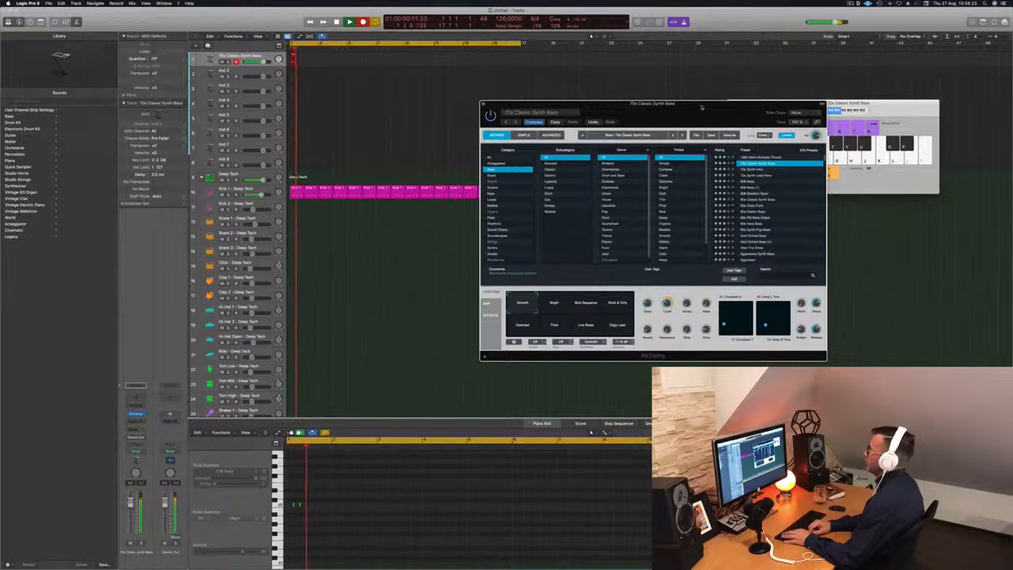
key(space)
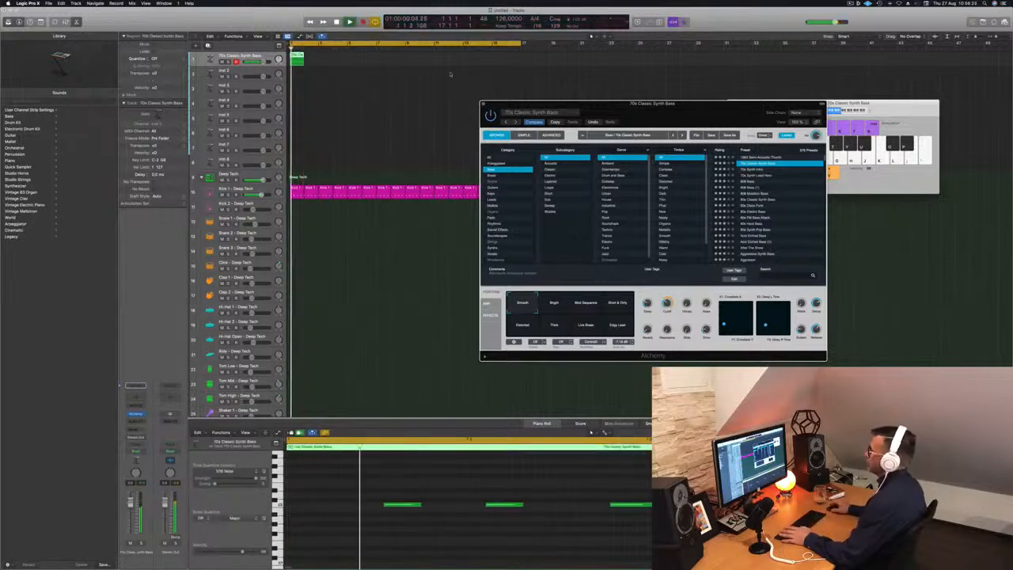
Quantize all recorded bass notes to 1/16 and play the pattern.
drag(339, 479, 446, 534)
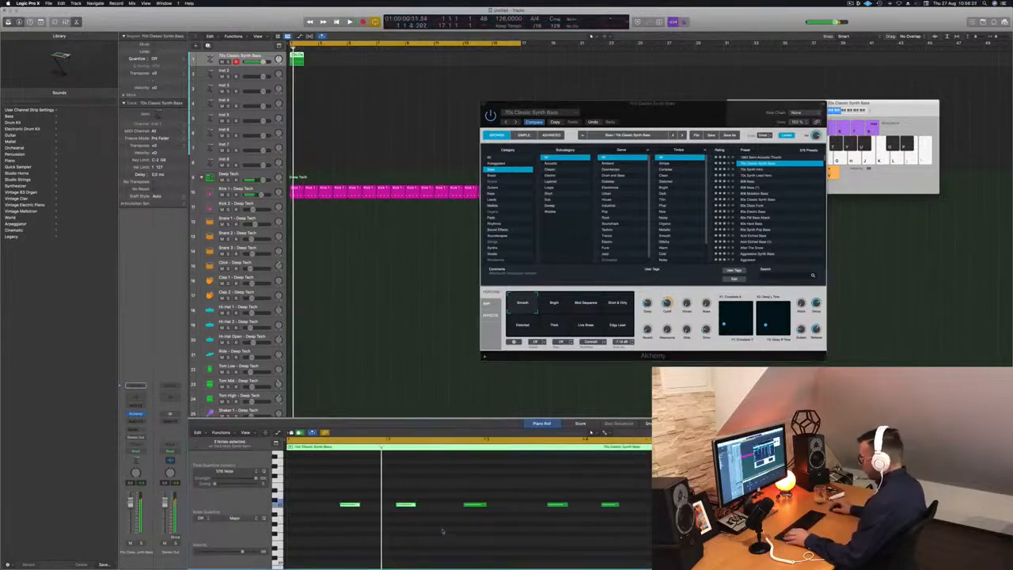
drag(338, 468, 664, 538)
key(q)
key(space)
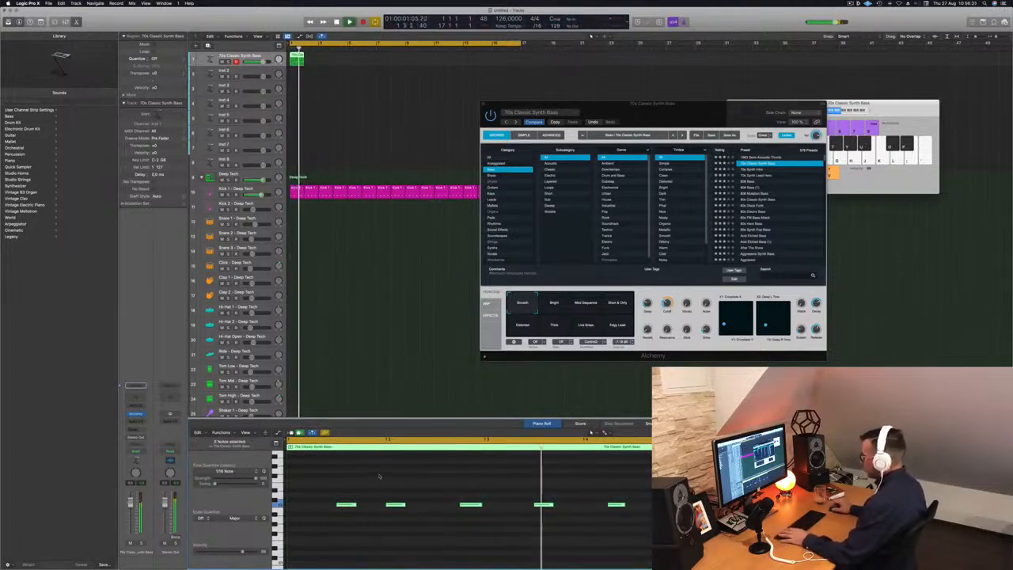
Replace the last two bass notes with copies of the first two placed two beats further on, and check the loop.
drag(496, 480, 650, 523)
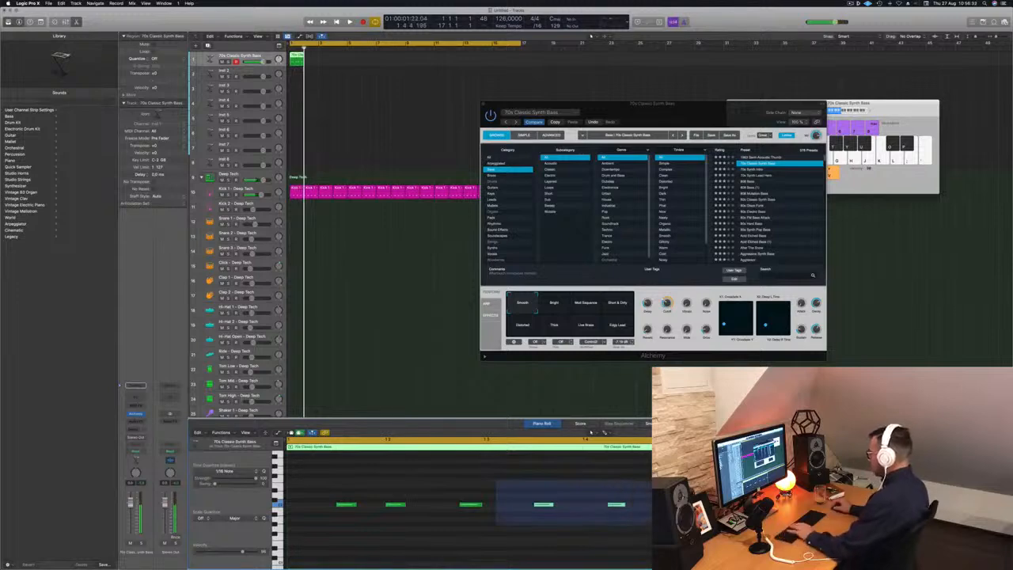
key(BackSpace)
mouse_move(536, 526)
mouse_down()
mouse_move(316, 491)
mouse_move(539, 508)
mouse_up()
key(space)
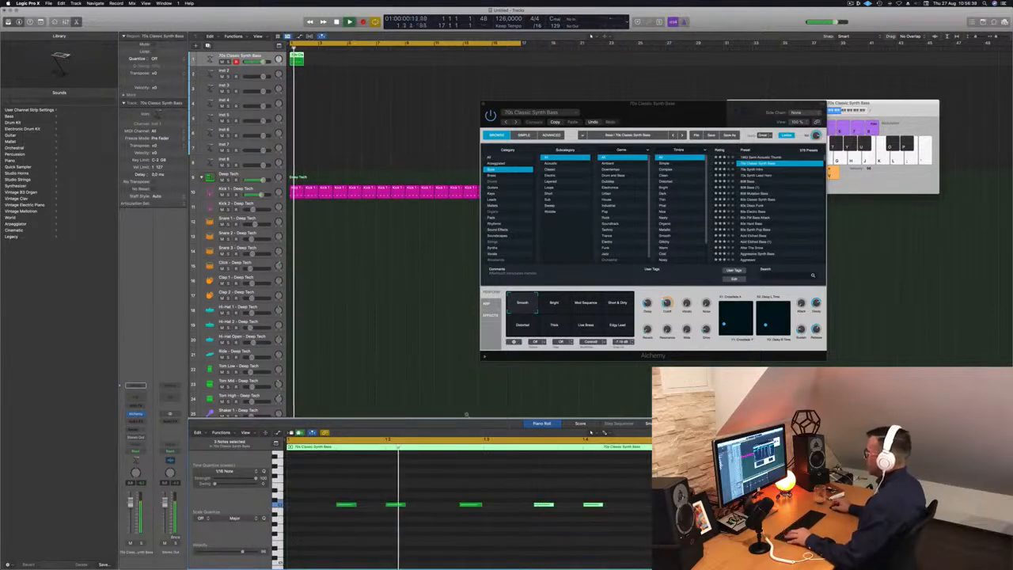
scroll(419, 398, down, 2)
key(space)
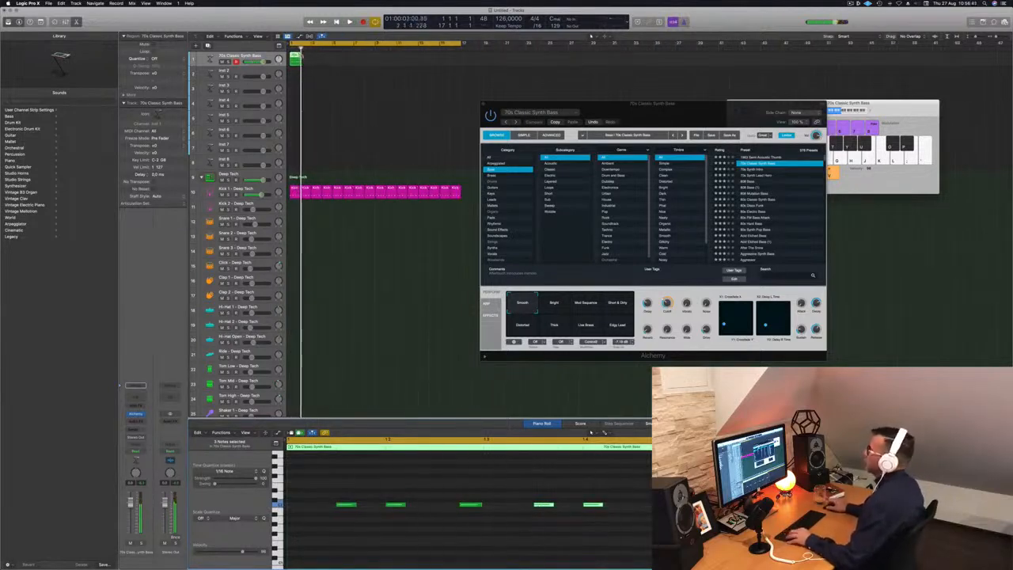
Repeat the one-bar bass region until it fills the same 16 bars as the kick.
drag(295, 58, 321, 61)
mouse_move(336, 66)
mouse_down()
mouse_move(294, 55)
mouse_move(338, 59)
mouse_up()
mouse_move(379, 66)
mouse_down()
mouse_move(295, 55)
mouse_move(380, 60)
mouse_up()
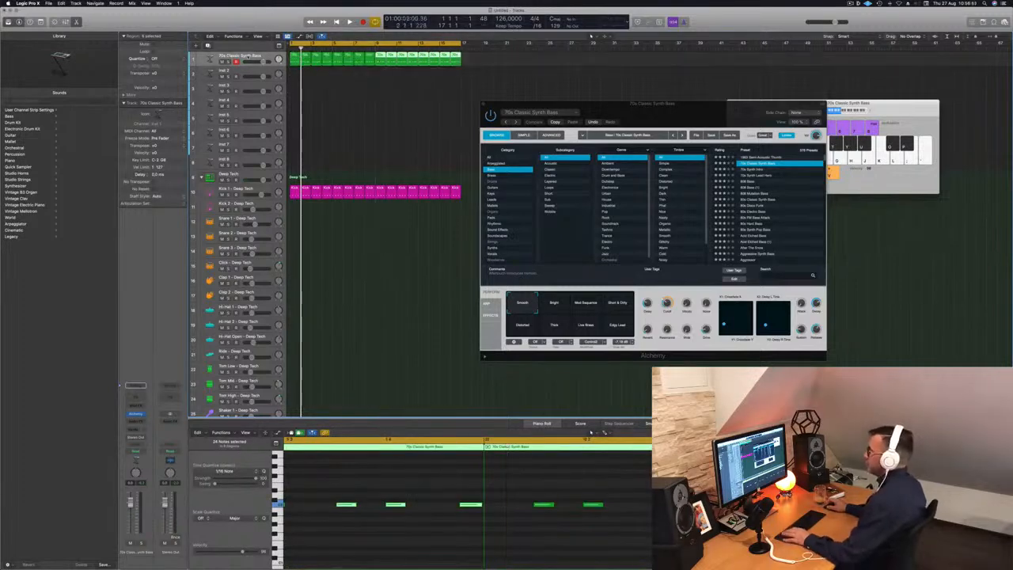
Lower the bass track's volume and adjust the Cutoff in Alchemy while playing kick and bass together.
click(248, 56)
key(space)
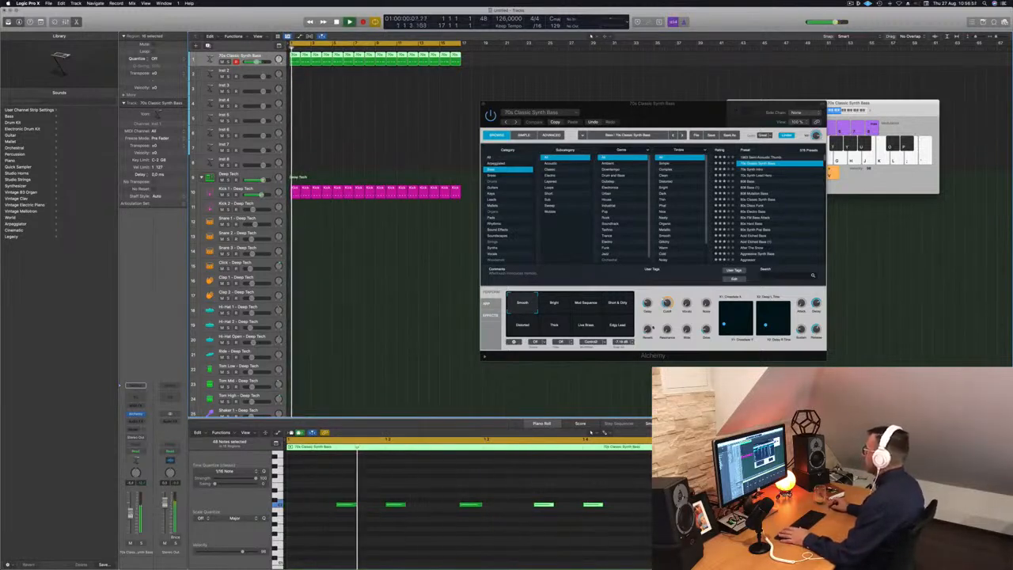
click(666, 307)
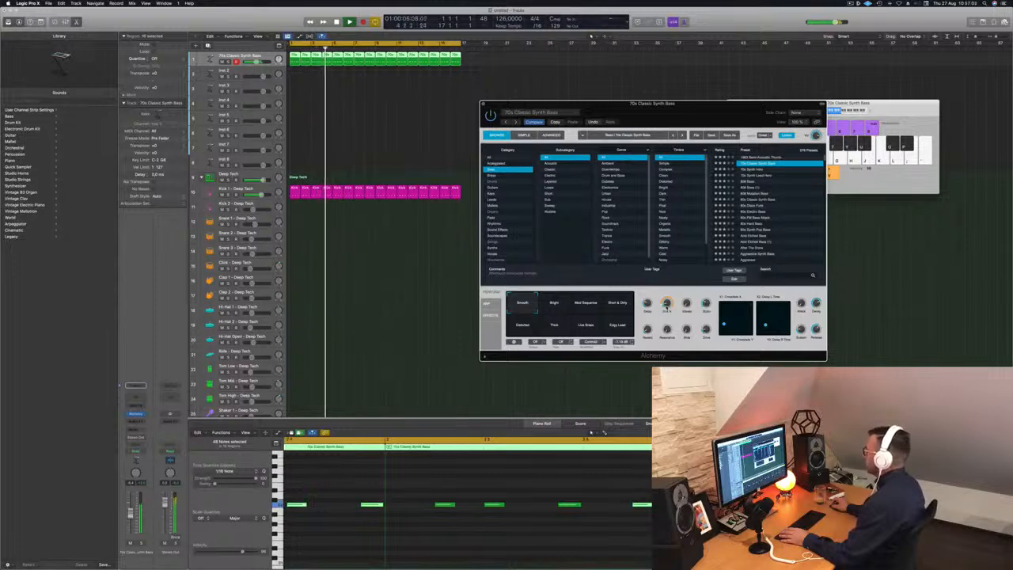
drag(684, 115, 629, 111)
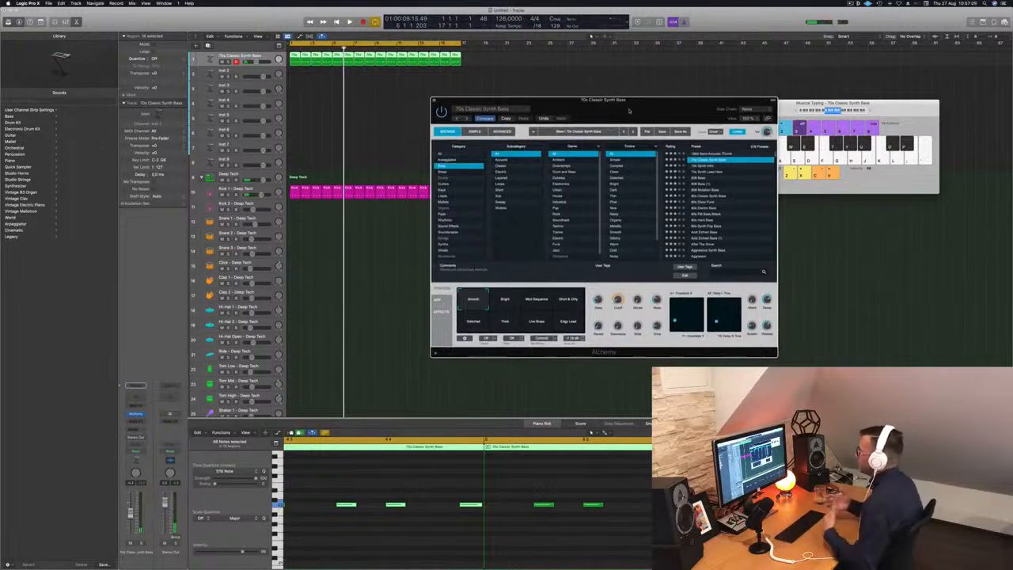
key(space)
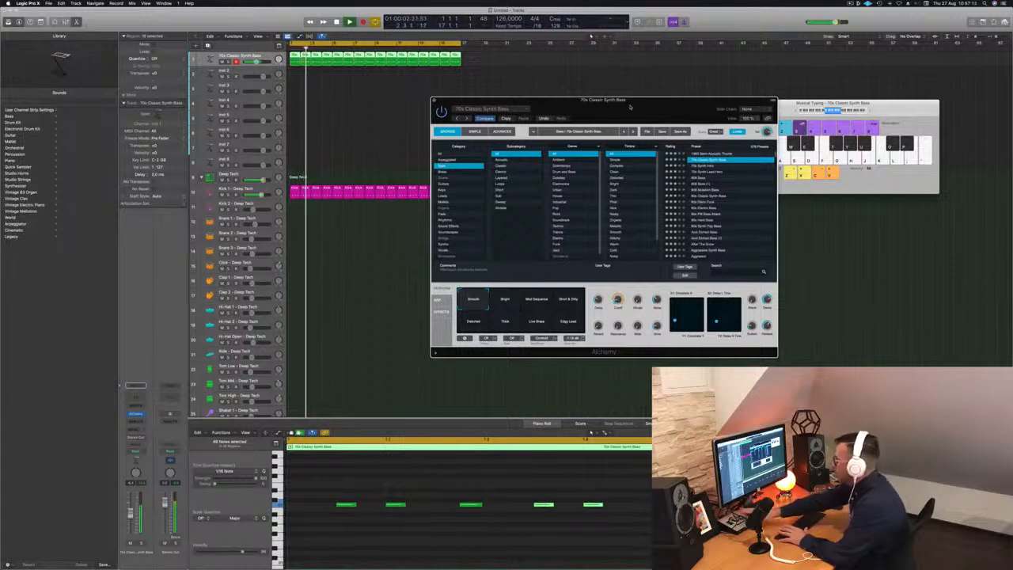
drag(630, 105, 729, 108)
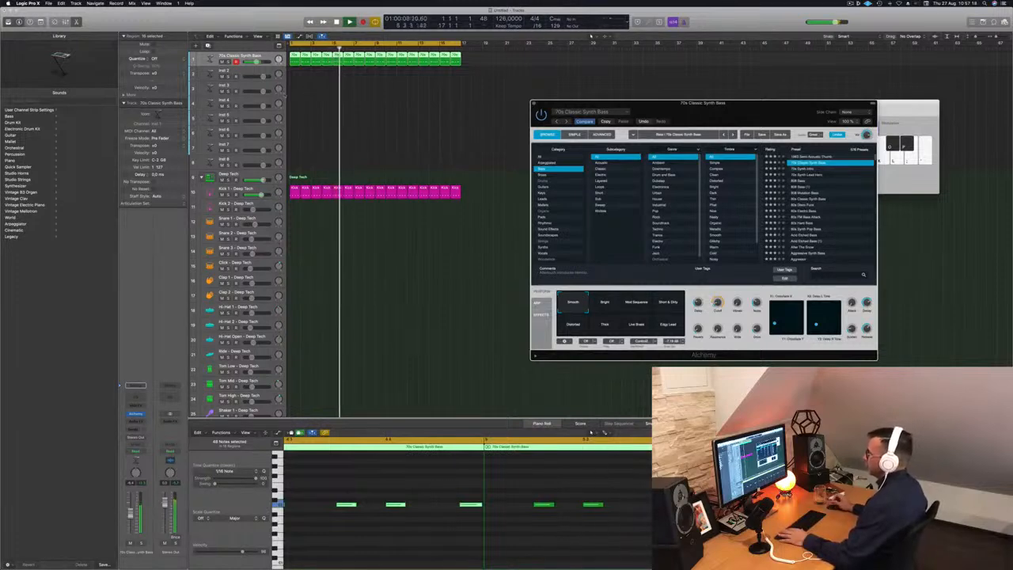
click(290, 94)
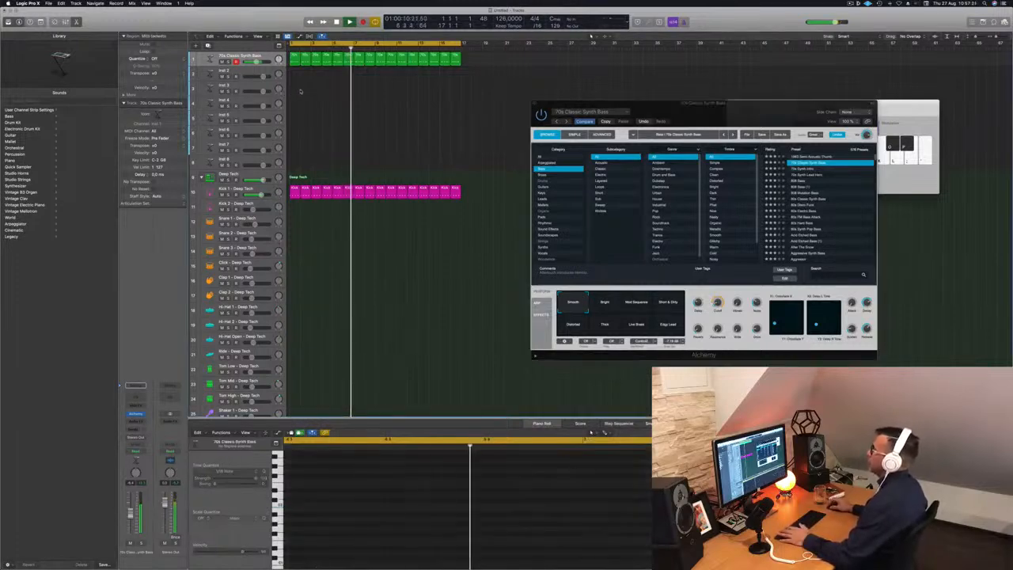
Stop playback and copy the first one-bar kick region onto the Snare 1 track.
click(266, 59)
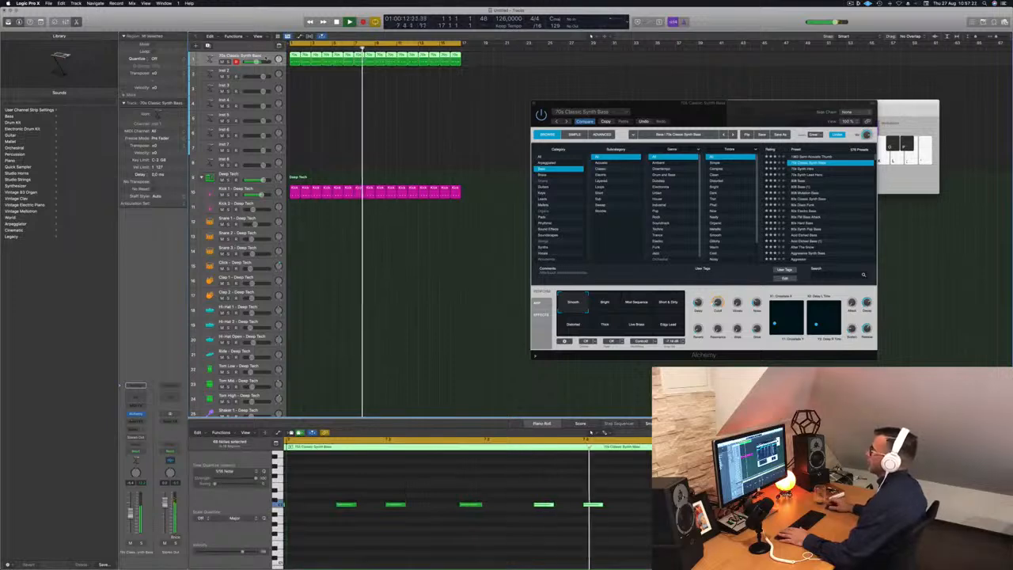
key(space)
click(303, 299)
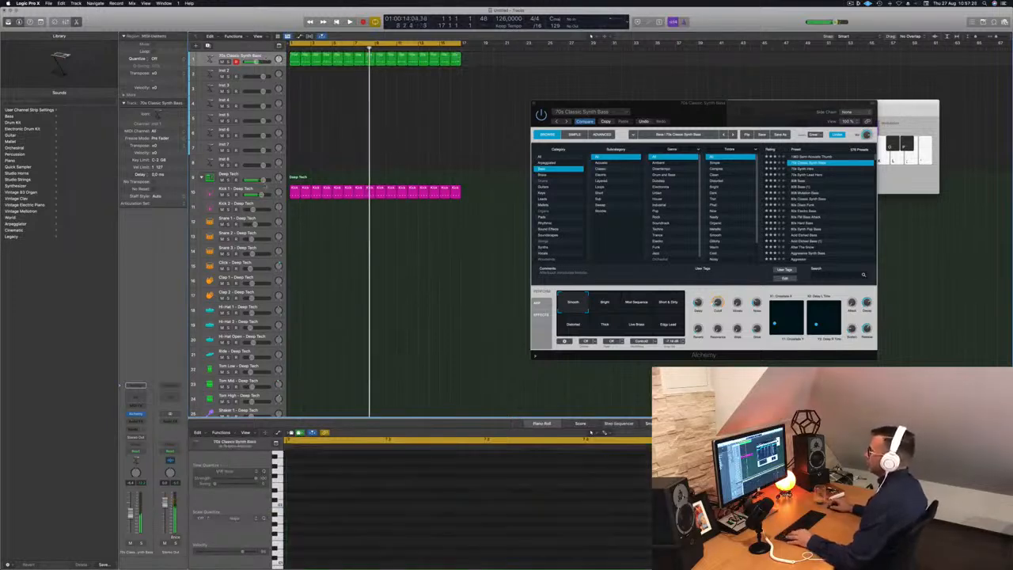
click(291, 189)
drag(294, 190, 294, 226)
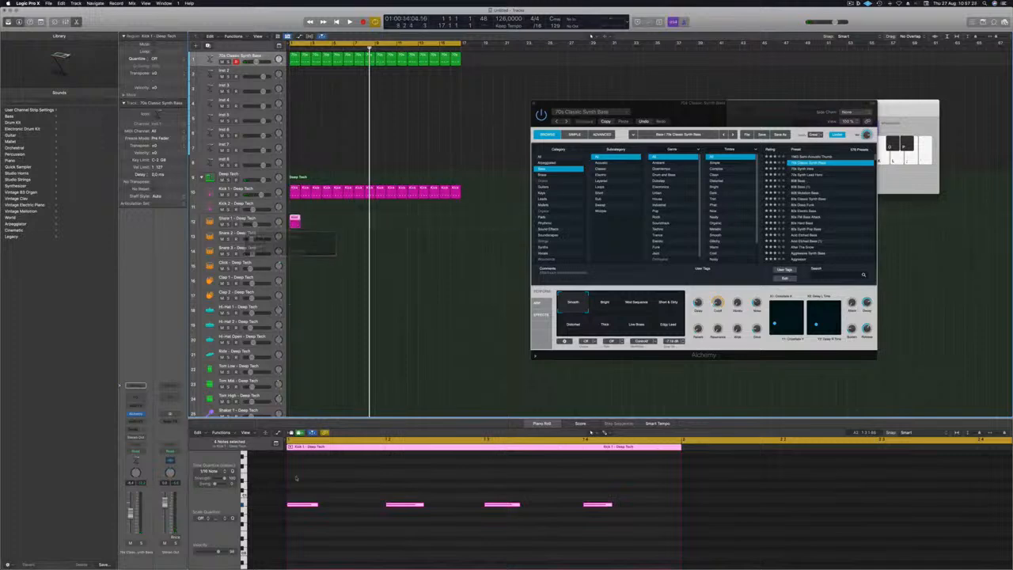
Select all four notes of the copied Snare 1 region and transpose them to audition snare sounds.
drag(309, 497, 600, 520)
scroll(522, 538, up, 5)
scroll(521, 538, down, 5)
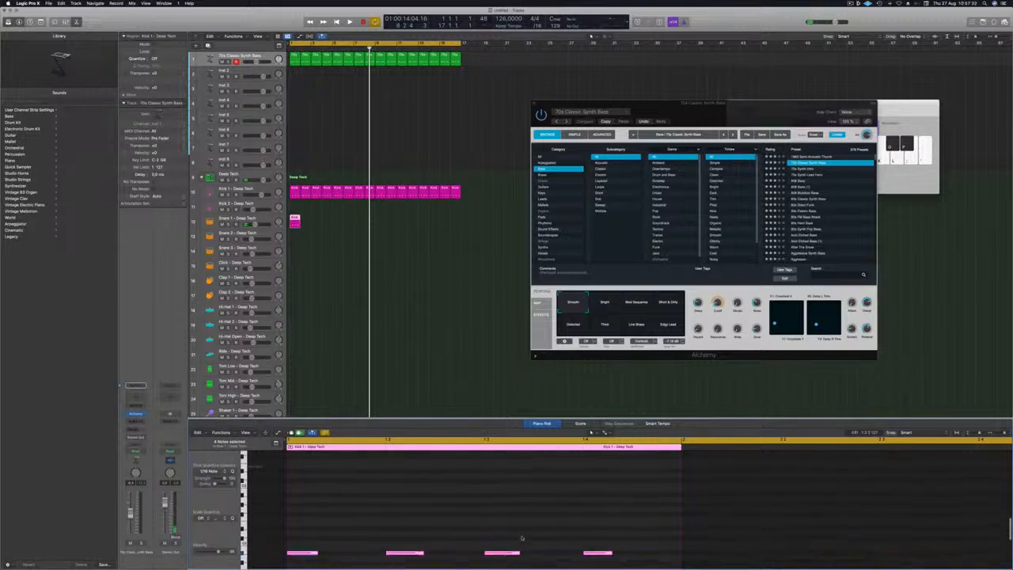
scroll(522, 535, down, 8)
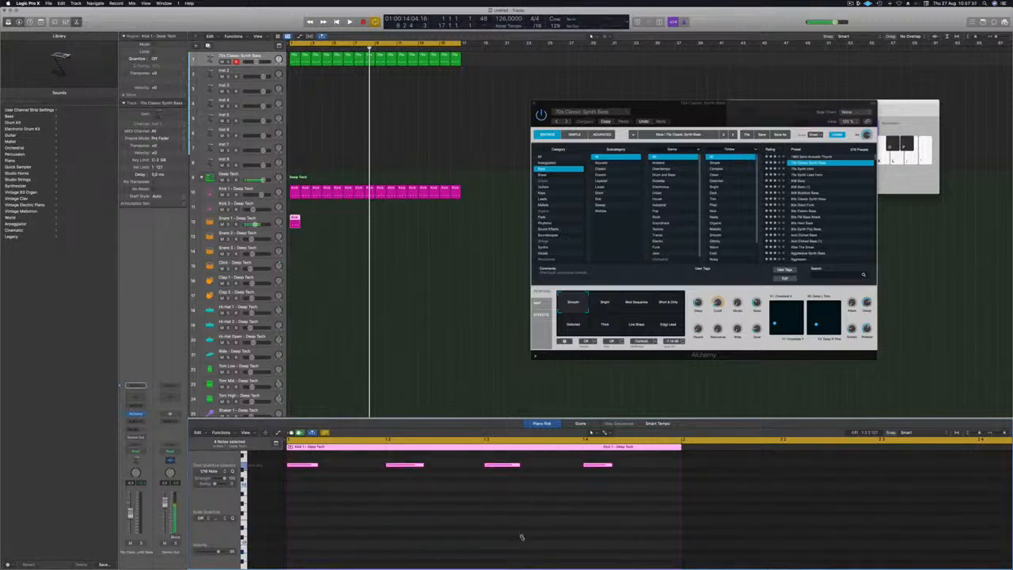
Delete the first and third notes so the Snare 1 region plays only on beats 2 and 4.
drag(348, 543, 287, 462)
key(Delete)
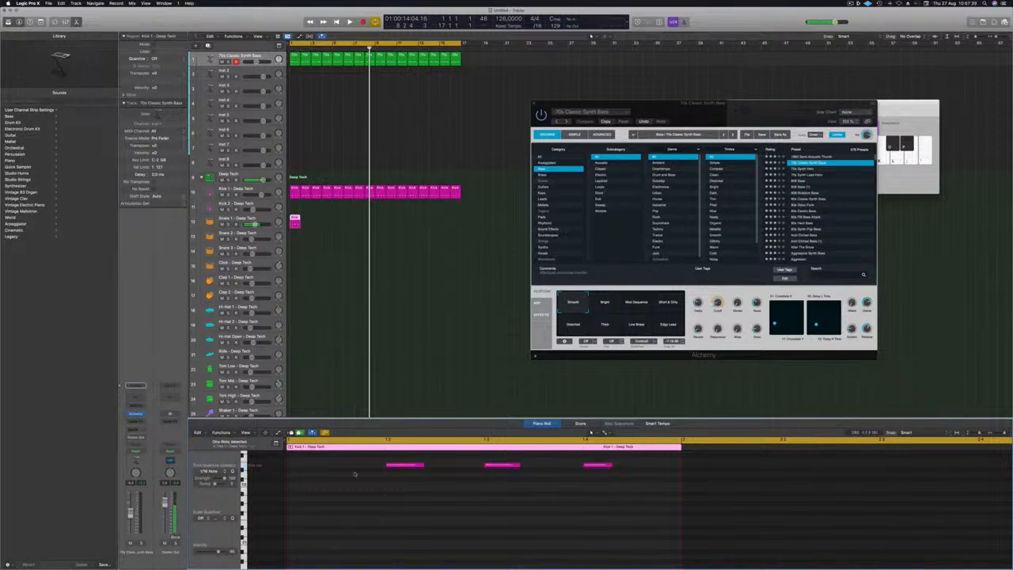
drag(527, 494, 459, 459)
key(Delete)
Repeat the one-bar Snare 1 region until it fills 16 bars, and play the loop.
drag(295, 218, 307, 219)
drag(300, 222, 318, 221)
click(363, 225)
drag(293, 217, 402, 226)
key(space)
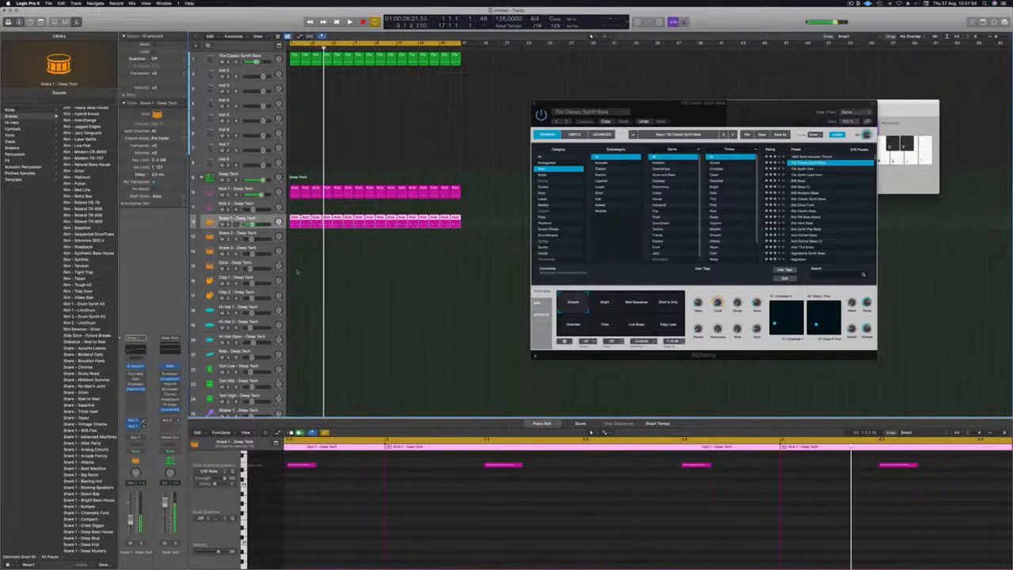
Copy the first one-bar kick region onto the Hi-Hat Open track.
click(297, 231)
click(295, 217)
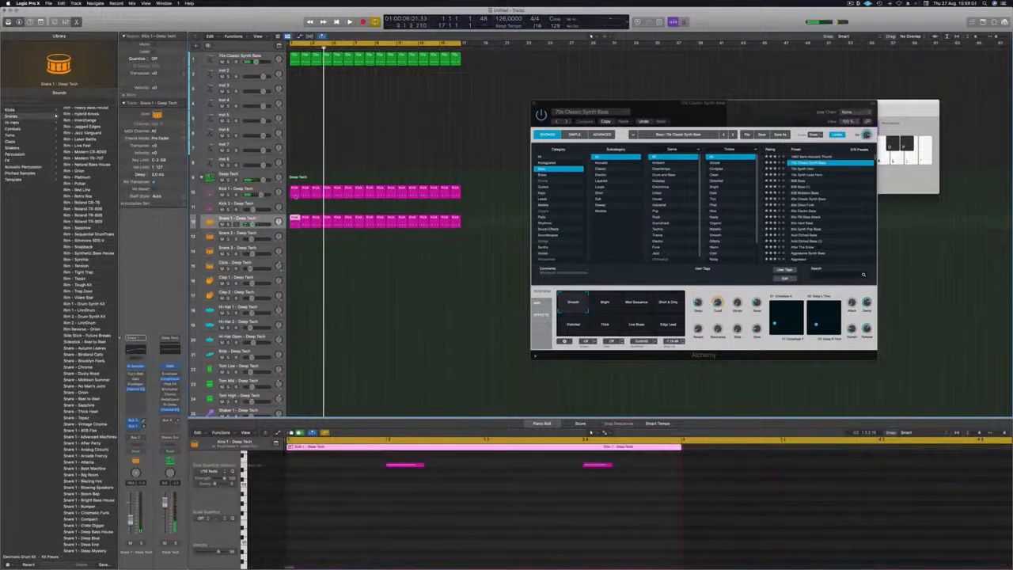
drag(296, 190, 295, 342)
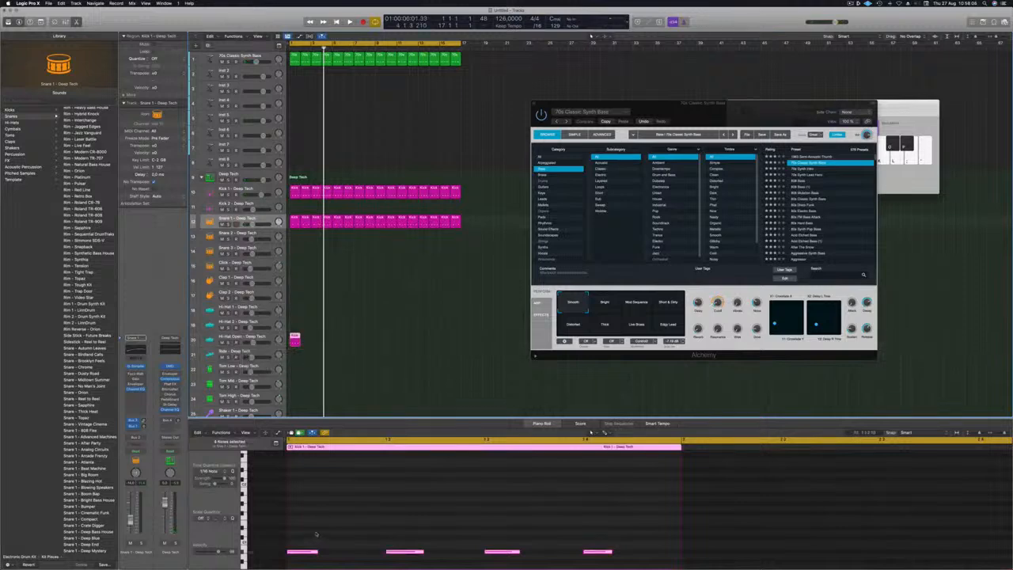
Select the four notes of the Hi-Hat Open region, transpose them to find a hi-hat sound, and play the loop.
scroll(315, 534, down, 5)
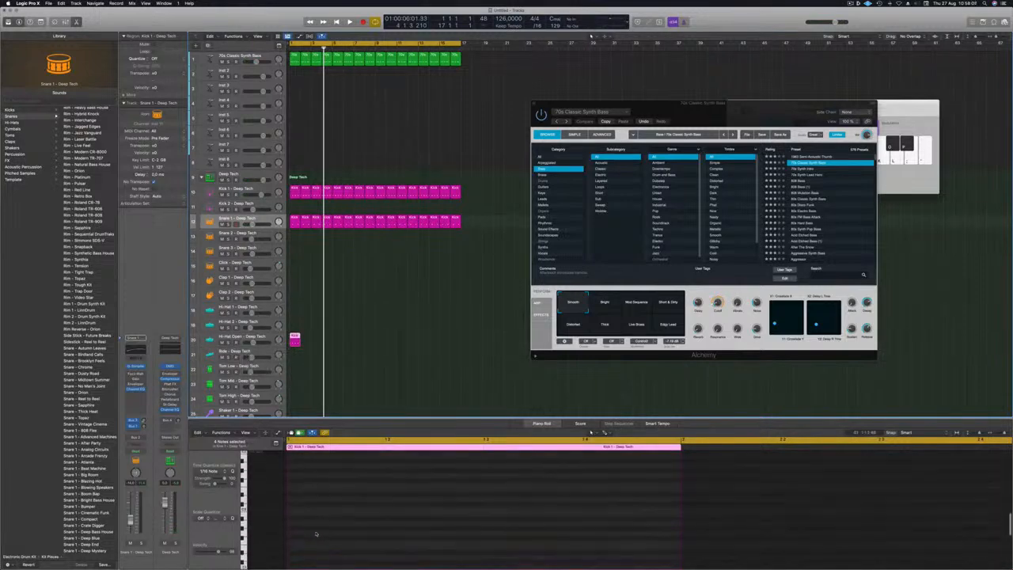
scroll(300, 539, down, 3)
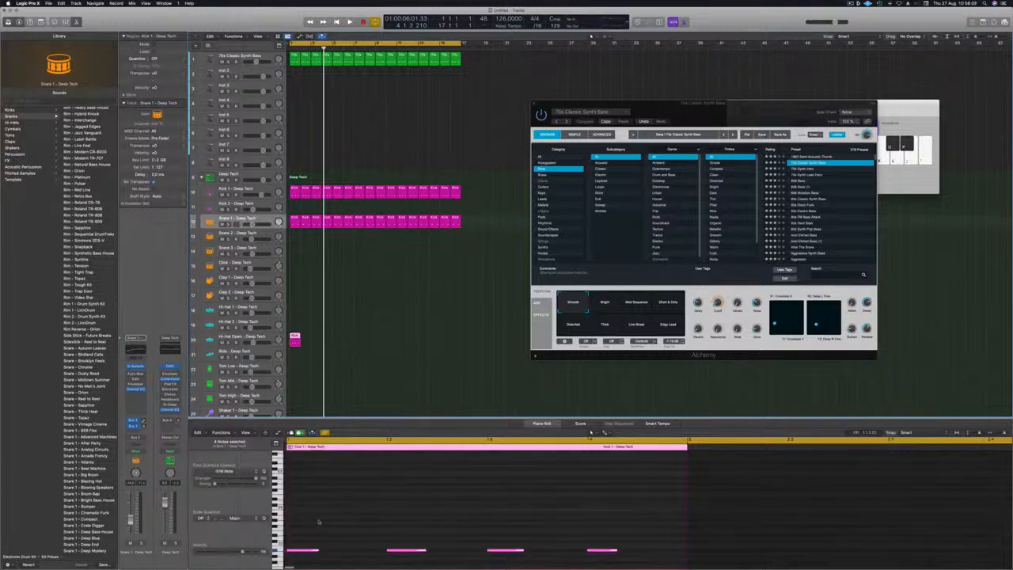
scroll(319, 522, up, 2)
scroll(319, 521, right, 2)
scroll(321, 521, left, 2)
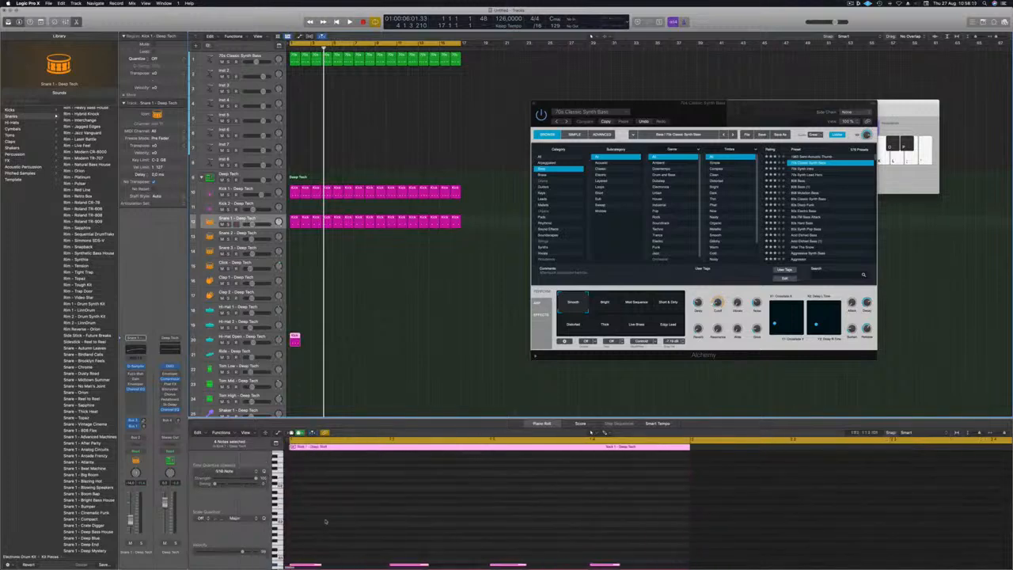
click(353, 269)
double_click(295, 336)
scroll(308, 453, right, 1)
scroll(308, 454, left, 1)
scroll(298, 467, up, 5)
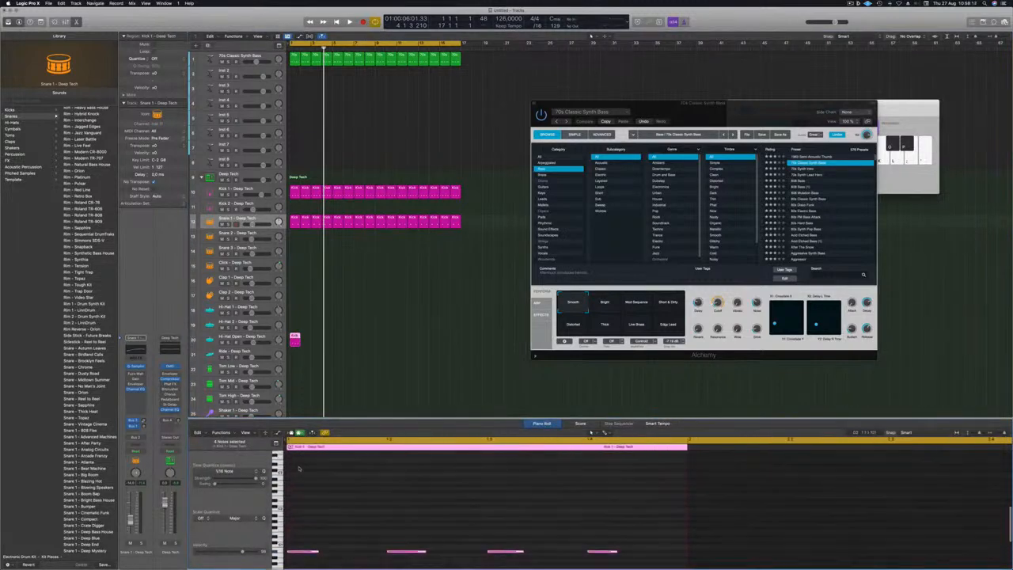
scroll(298, 467, down, 3)
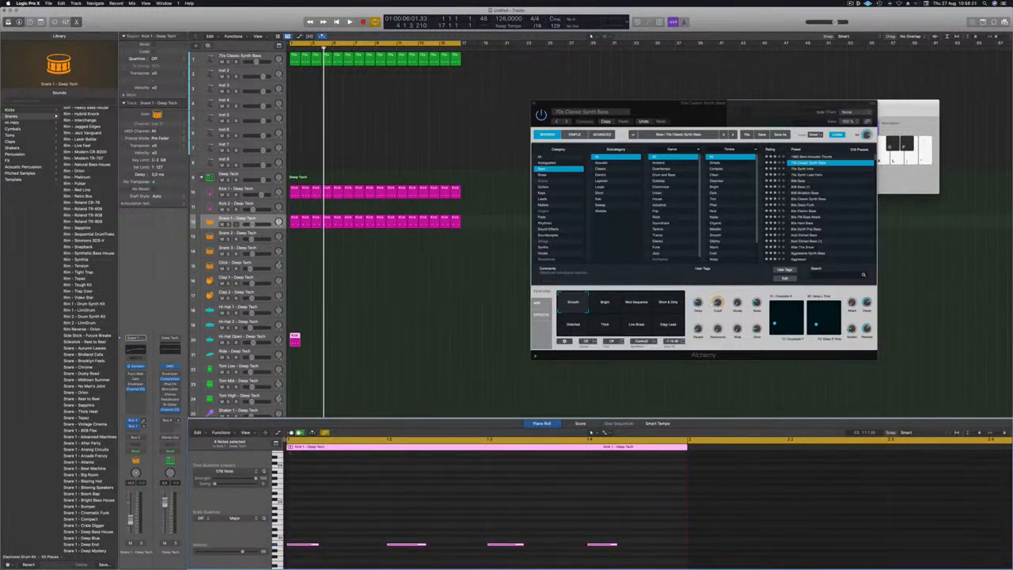
mouse_move(271, 475)
mouse_down()
mouse_move(287, 475)
mouse_move(262, 475)
mouse_up()
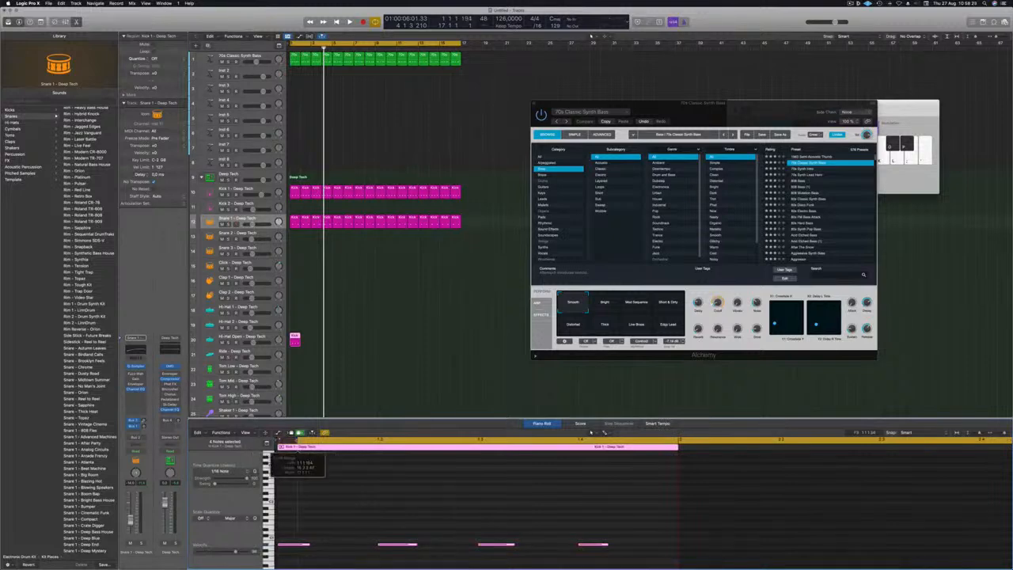
drag(295, 517, 631, 560)
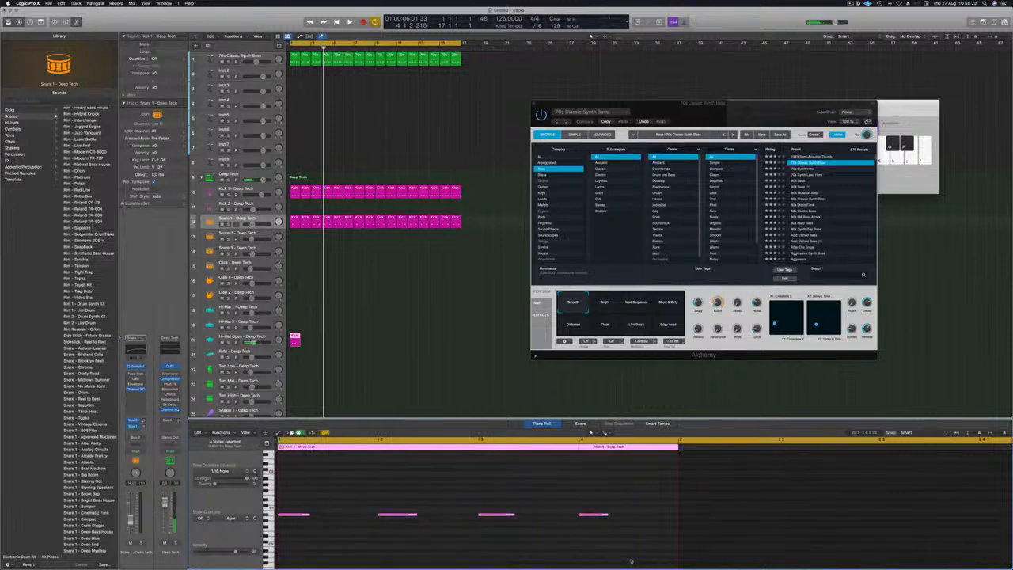
key(space)
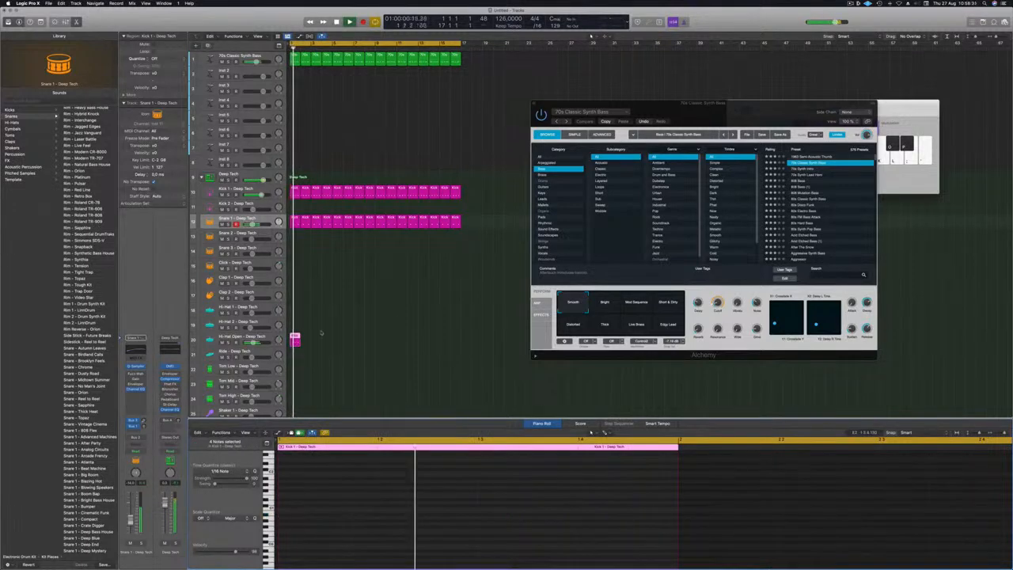
Shift all four open hi-hat notes half a beat later so they fall on the offbeats.
key(e)
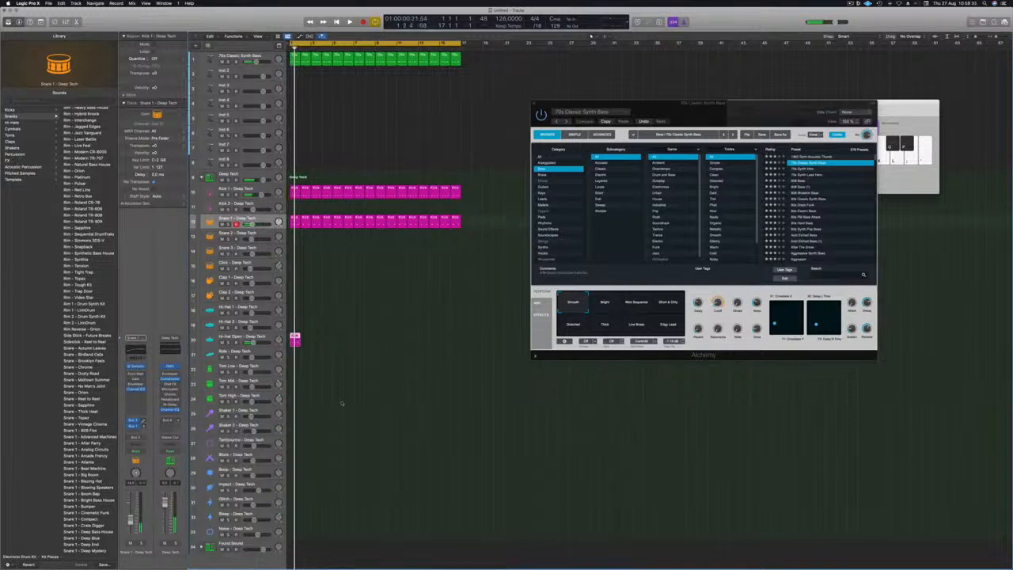
key(e)
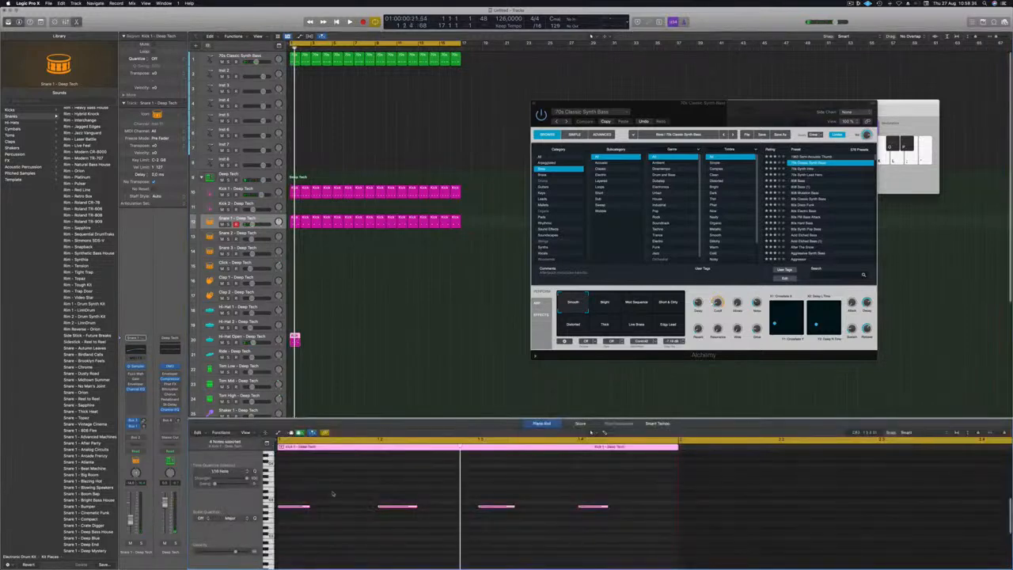
drag(336, 530, 602, 526)
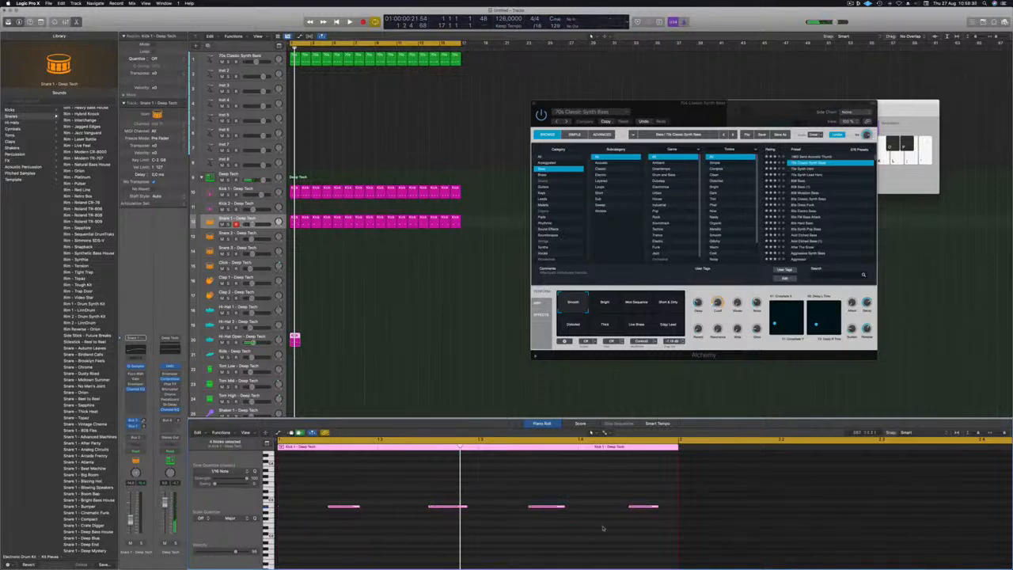
Transpose the four offbeat hi-hat notes up and down during playback to choose the sound, and stop playback.
key(alt+Up)
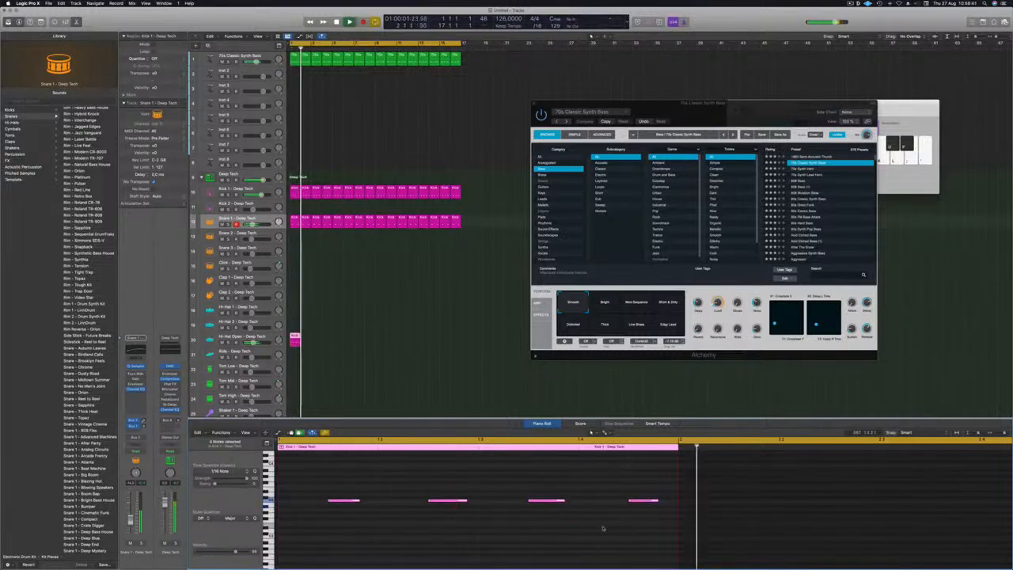
key(alt+Down)
key(alt+Down)
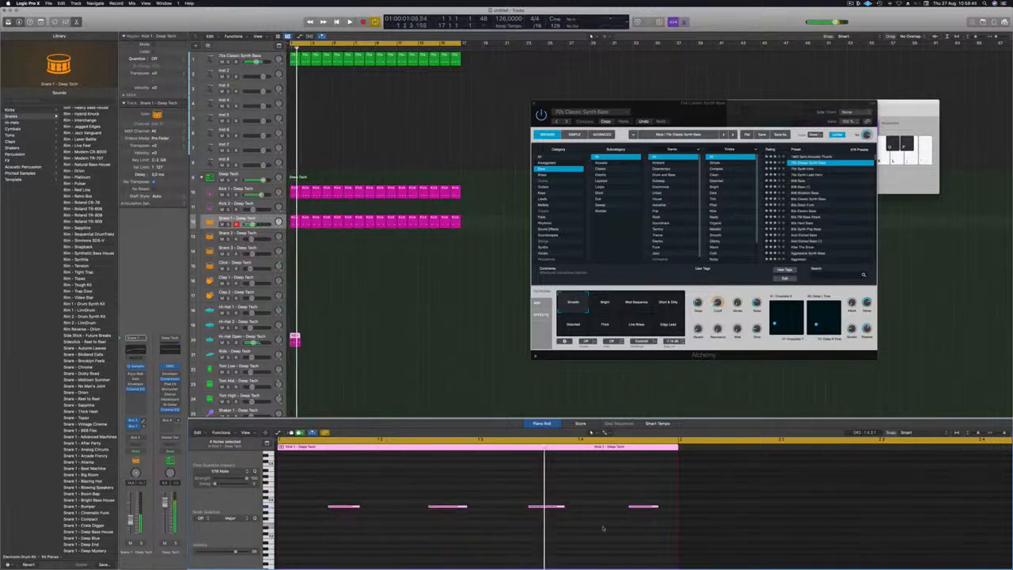
key(Up)
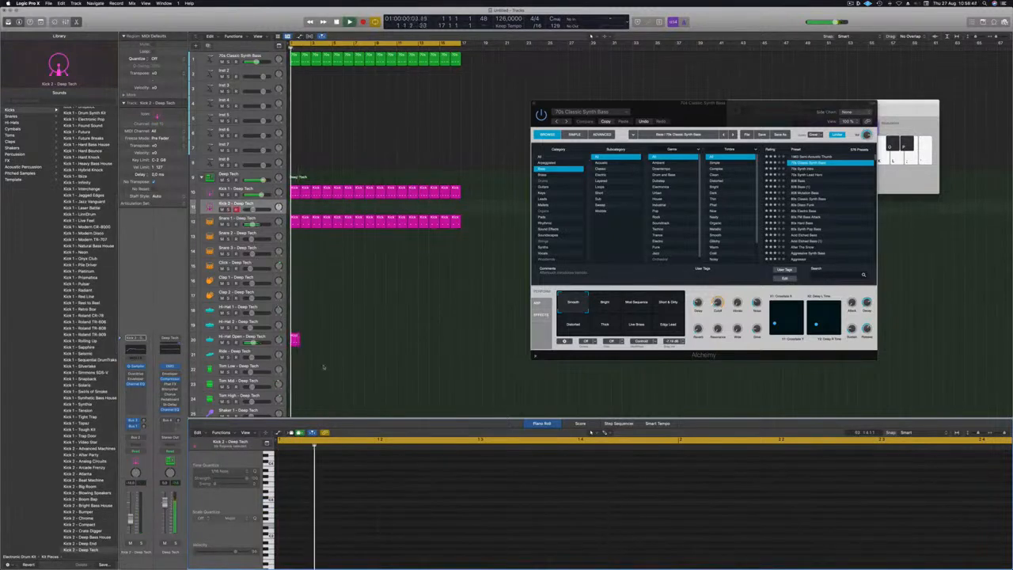
click(295, 341)
drag(323, 473, 661, 563)
scroll(398, 513, up, 6)
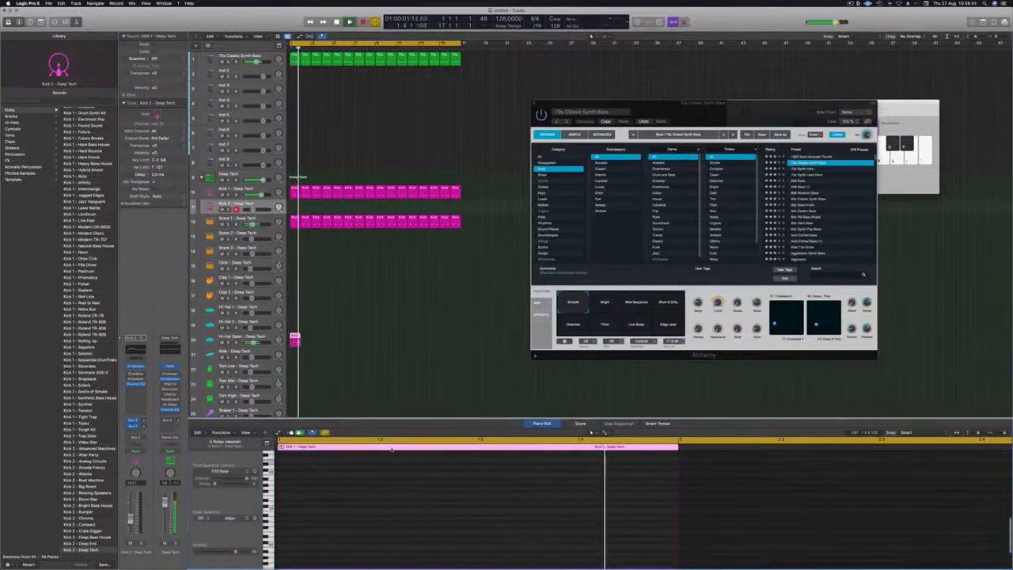
key(space)
Repeat the one-bar open hi-hat region until it fills the same 16 bars as the kick and snare.
drag(294, 337, 305, 339)
drag(321, 356, 337, 342)
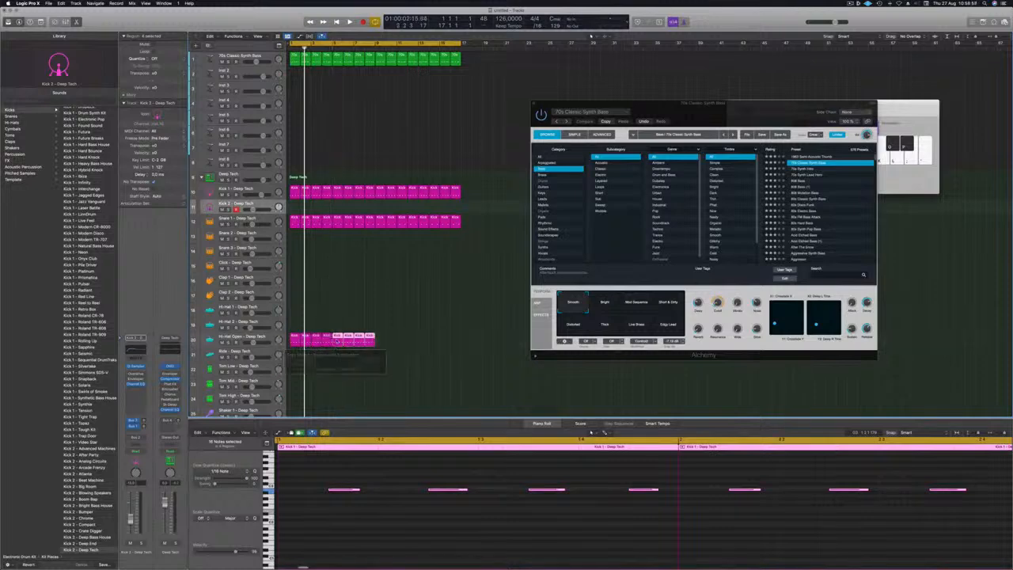
click(387, 344)
mouse_move(375, 339)
mouse_down()
mouse_move(461, 342)
mouse_move(304, 341)
mouse_move(380, 347)
mouse_up()
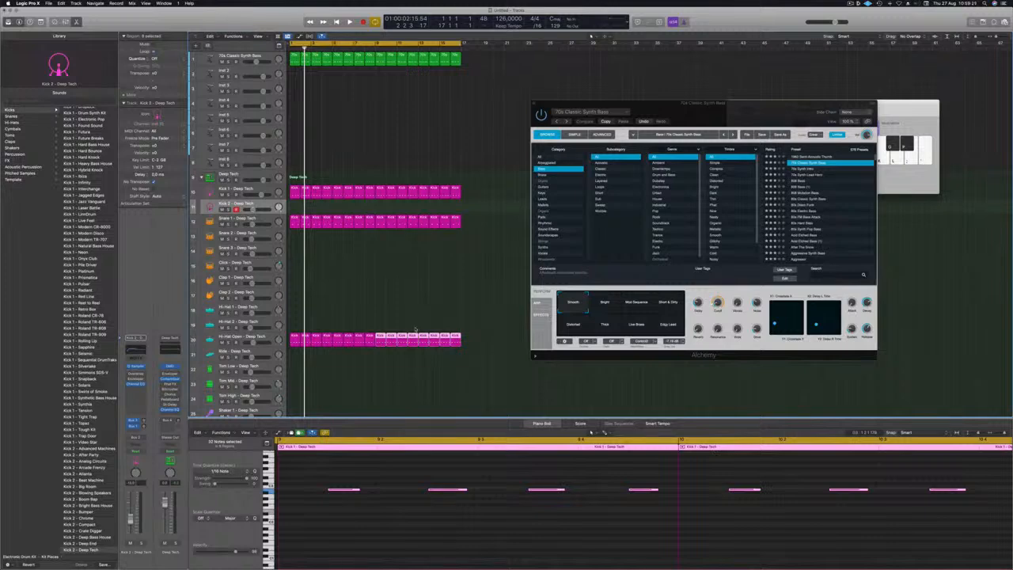
Play the loop and lower the Hi-Hat Open track's volume to balance it with the other parts.
key(space)
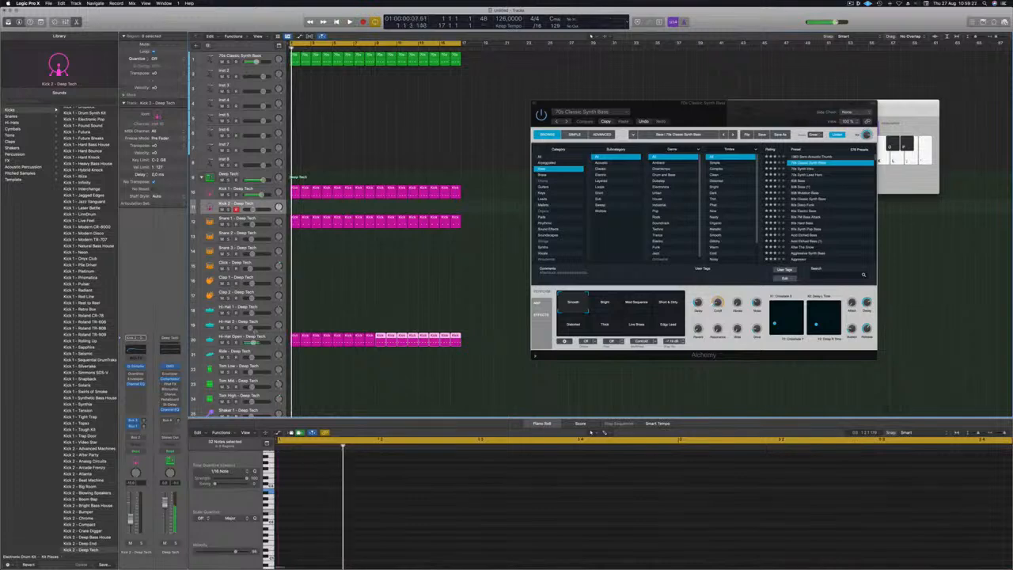
click(238, 339)
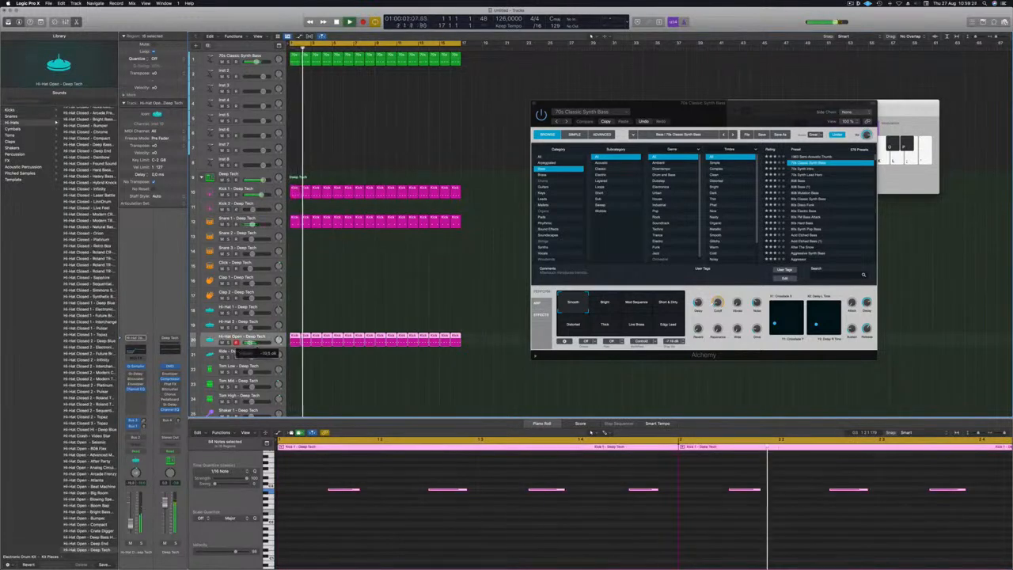
scroll(319, 296, down, 6)
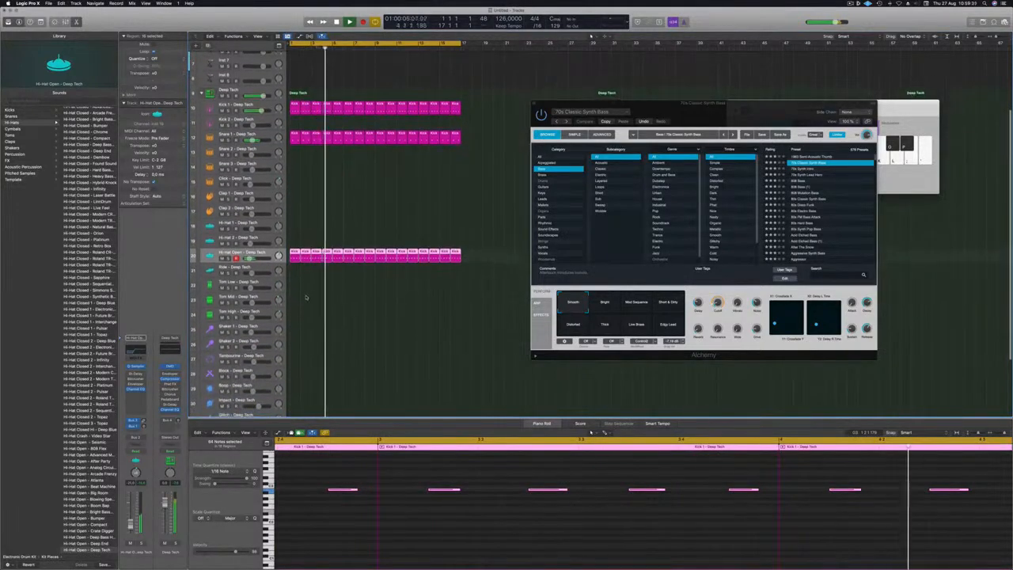
key(space)
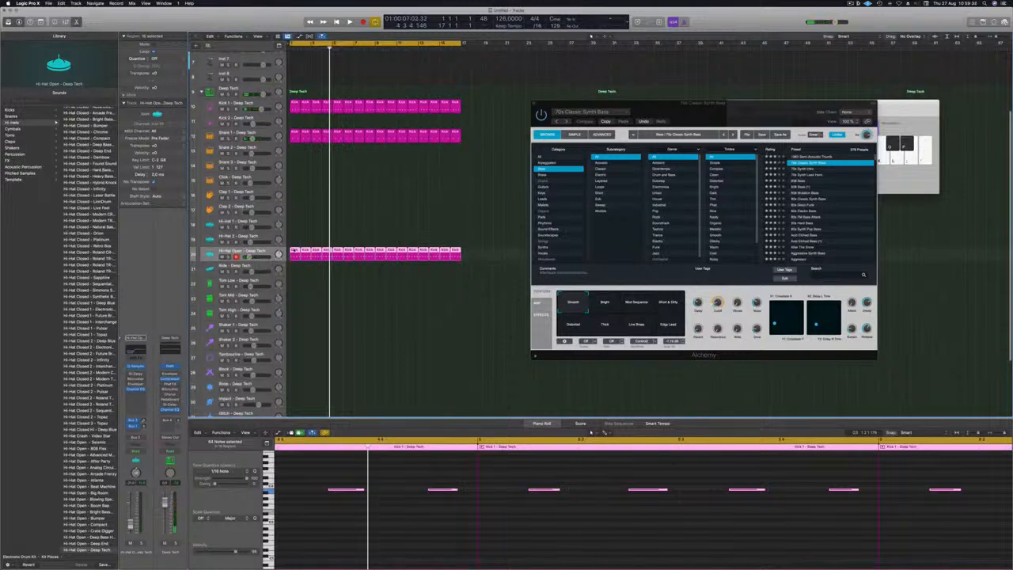
Put a one-bar copy of the open hi-hat region on the Tom Low track and delete all its notes except the last.
drag(294, 268, 295, 286)
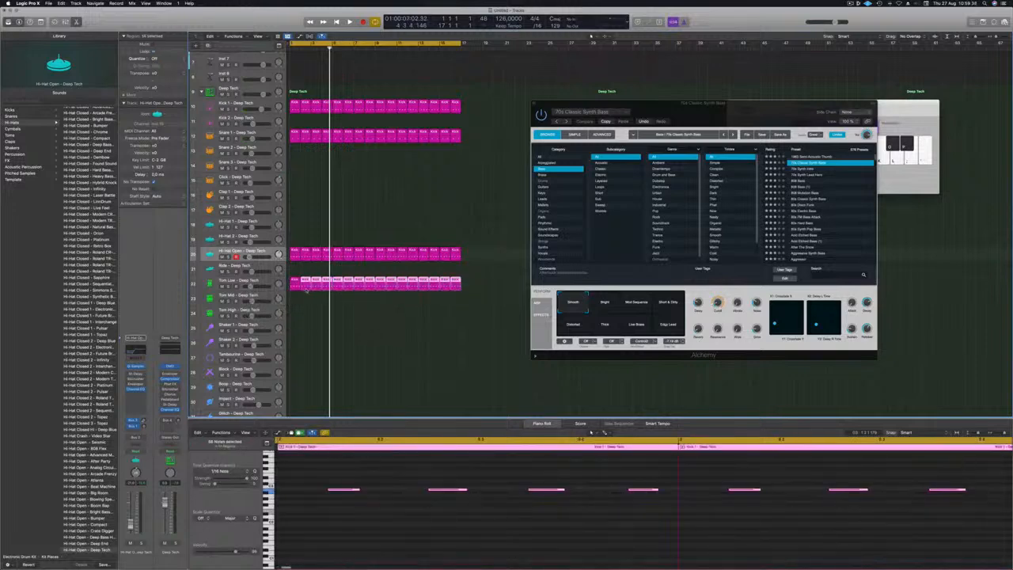
key(l)
click(566, 500)
drag(603, 482, 687, 516)
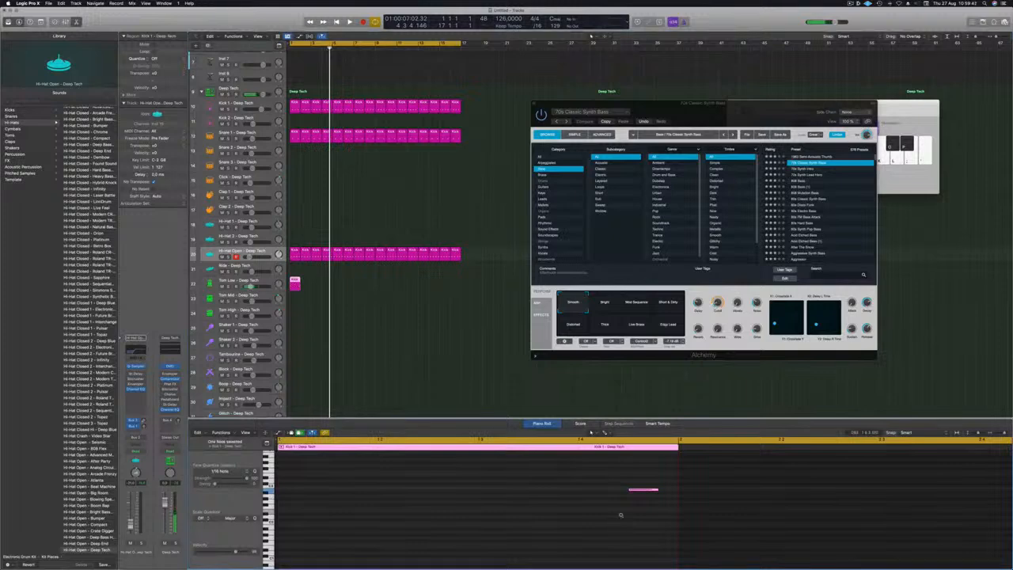
Transpose the remaining Tom Low note down by octaves and play the loop from the start.
key(ctrl+alt+Return)
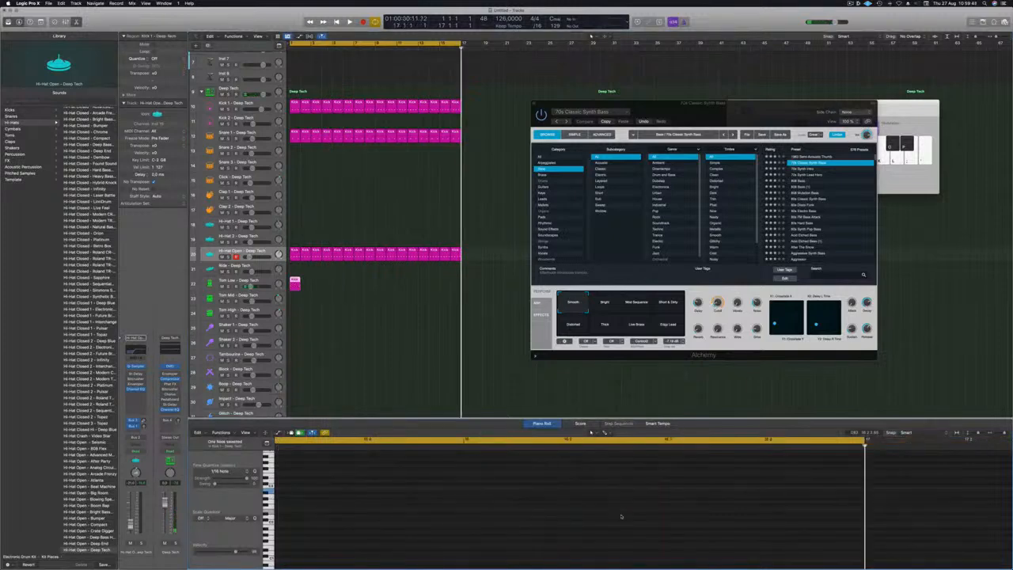
key(Return)
key(space)
drag(601, 479, 691, 518)
key(alt+shift+Down)
key(alt+shift+Down)
key(Return)
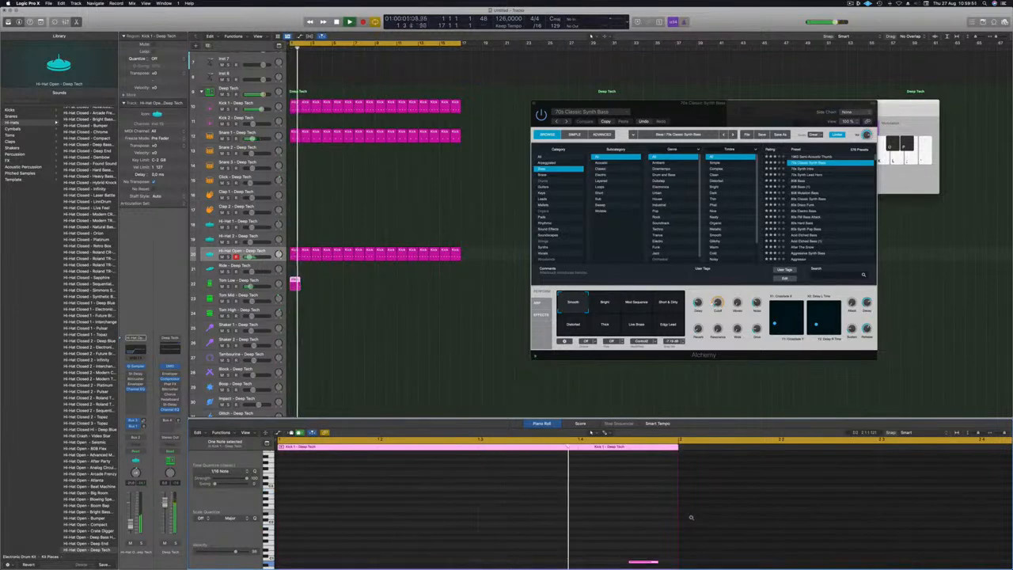
key(Return)
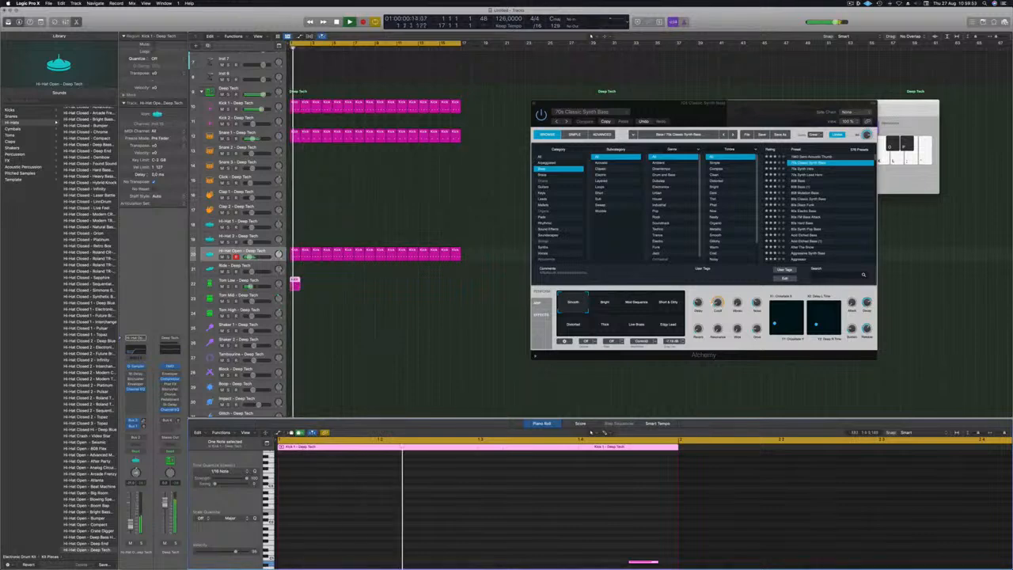
Repeat the one-bar Tom Low region until it fills the same 16 bars as the kick, snare and hi-hat.
drag(295, 282, 305, 283)
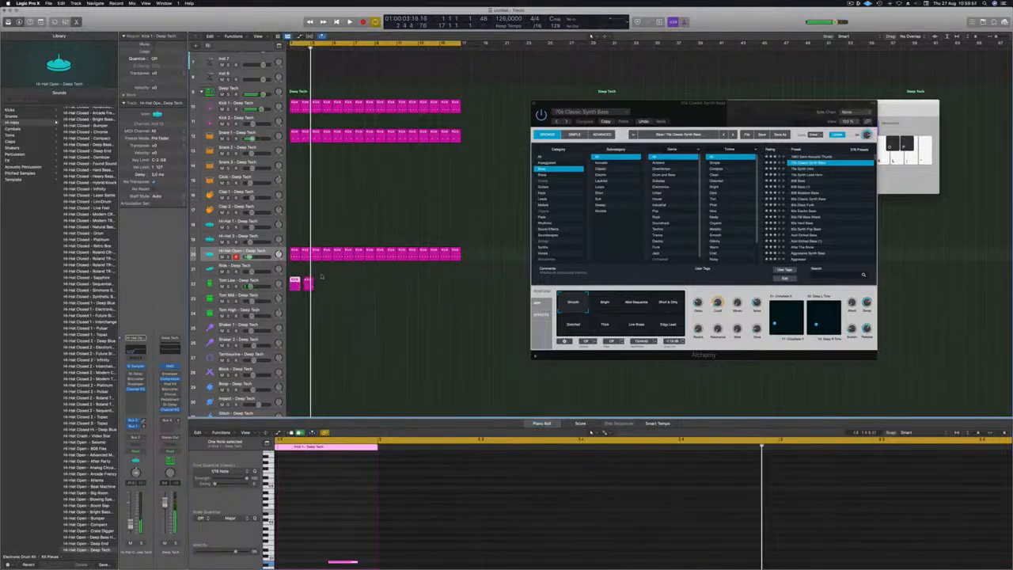
drag(305, 283, 380, 282)
key(space)
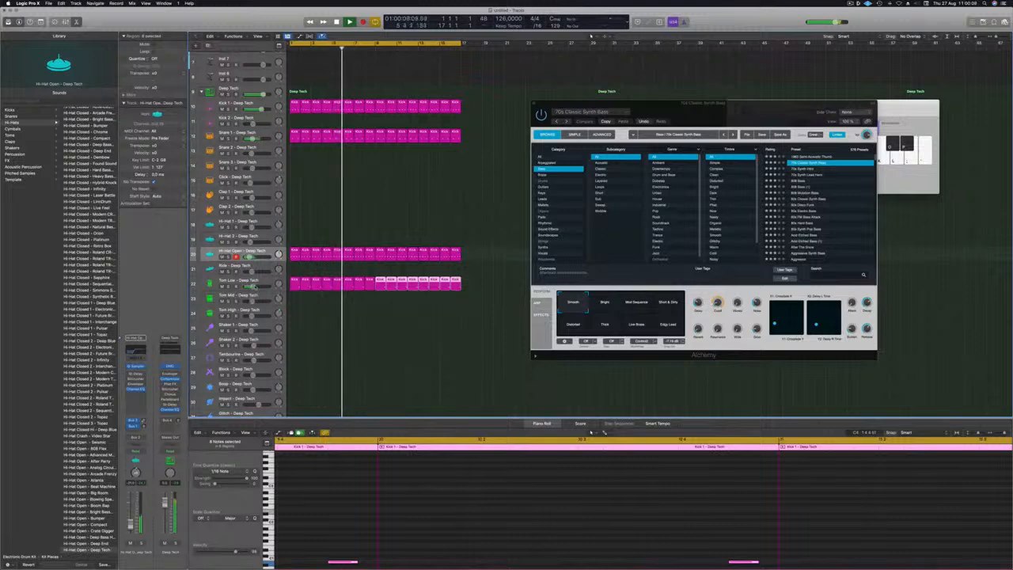
Select all Tom Low regions and try transposing their notes by semitones while the loop plays.
drag(464, 284, 297, 286)
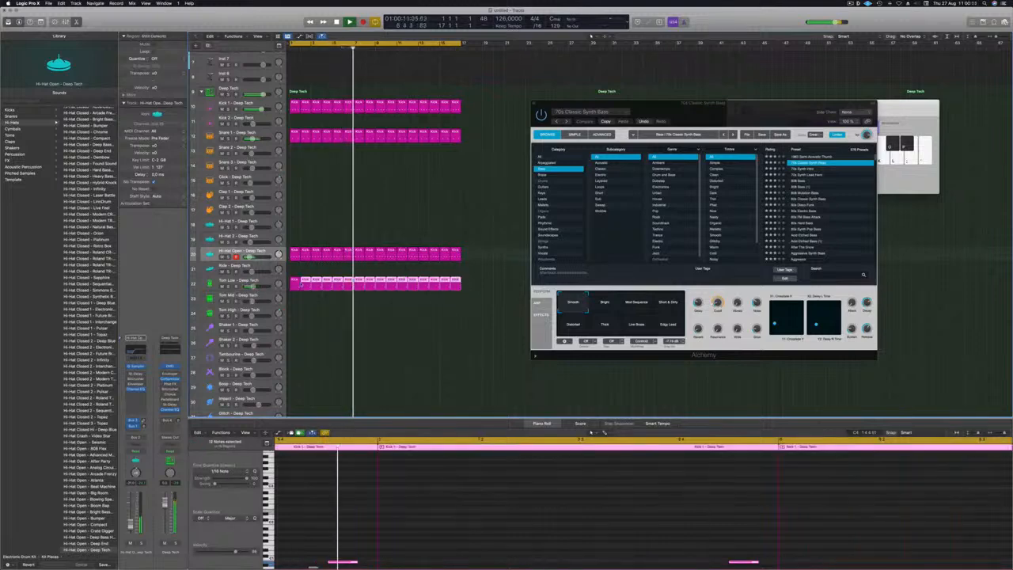
key(super+Left)
key(super+Left)
key(super+Left)
key(super+Left)
key(super+Left)
key(super+Left)
key(super+Left)
key(super+Left)
key(super+Left)
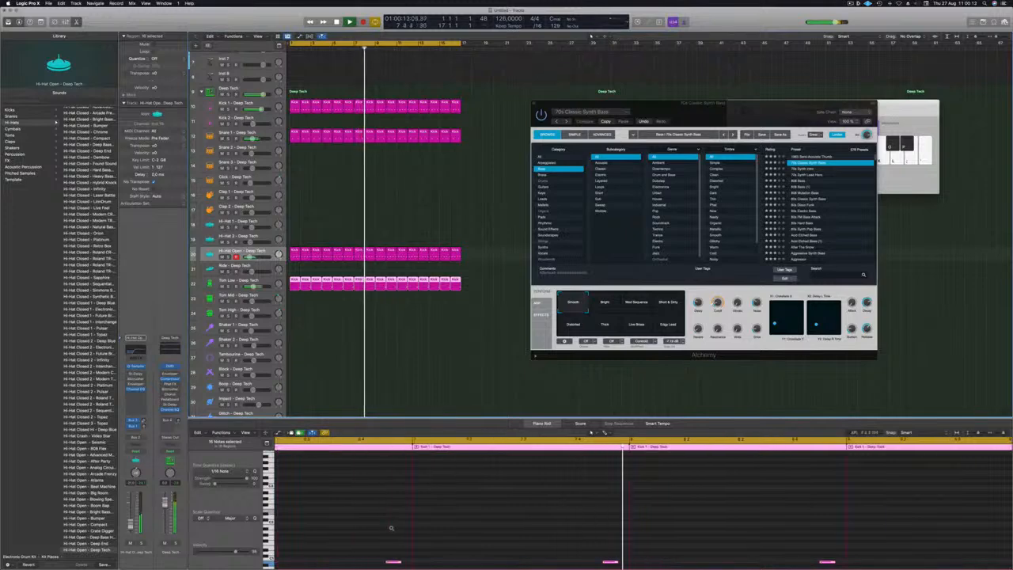
scroll(410, 529, left, 2)
scroll(492, 524, right, 1)
click(491, 523)
key(super+a)
key(alt+Up)
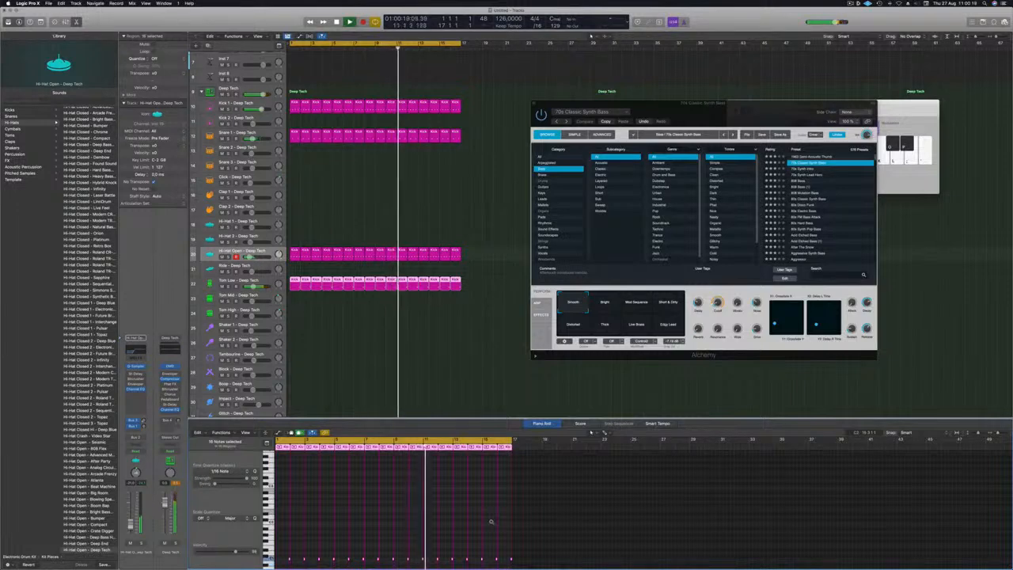
key(alt+Up)
key(alt+Up)
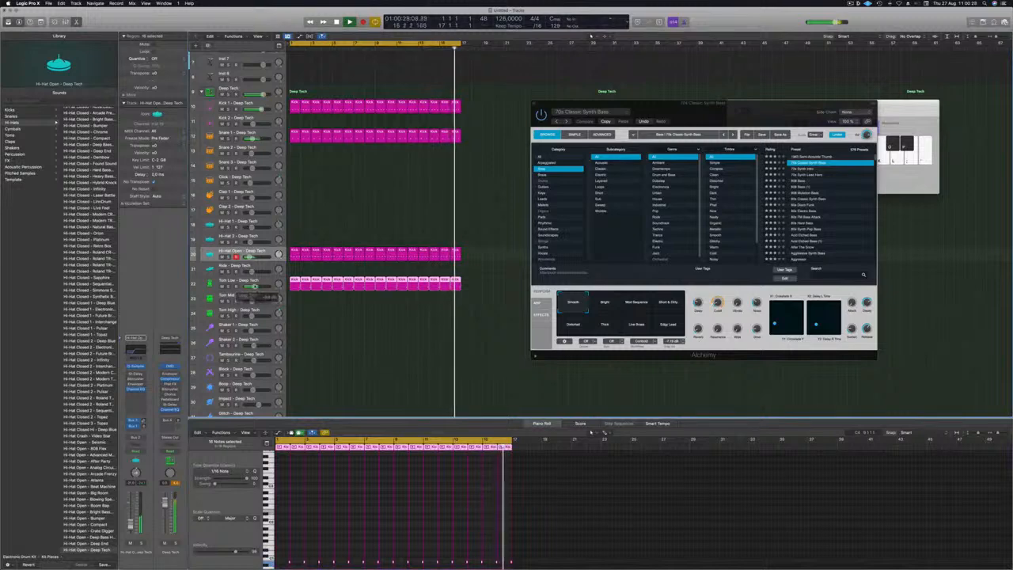
Change the Tom Low track's sound to Tom Low - Atlanta.
click(253, 280)
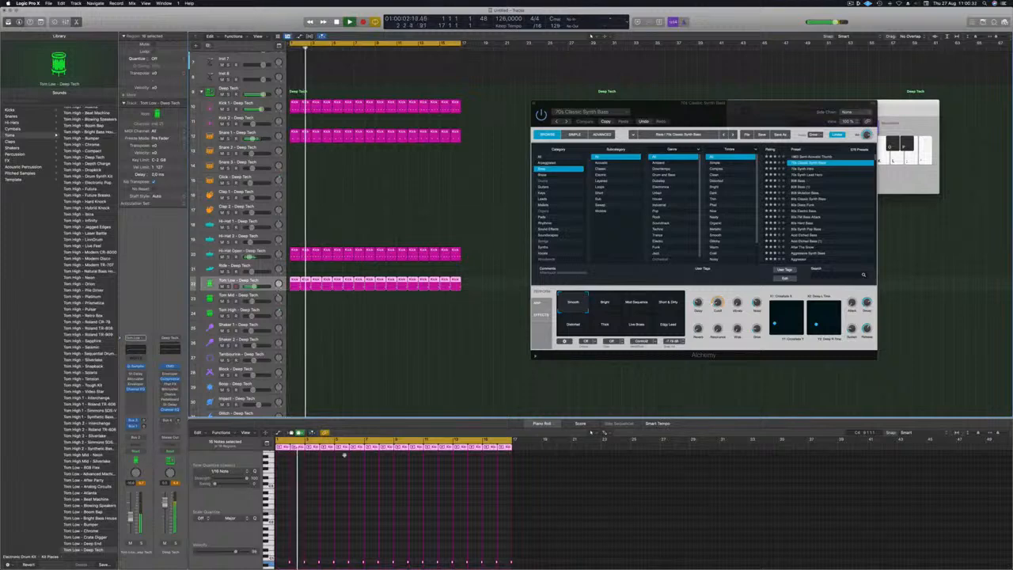
scroll(87, 348, down, 10)
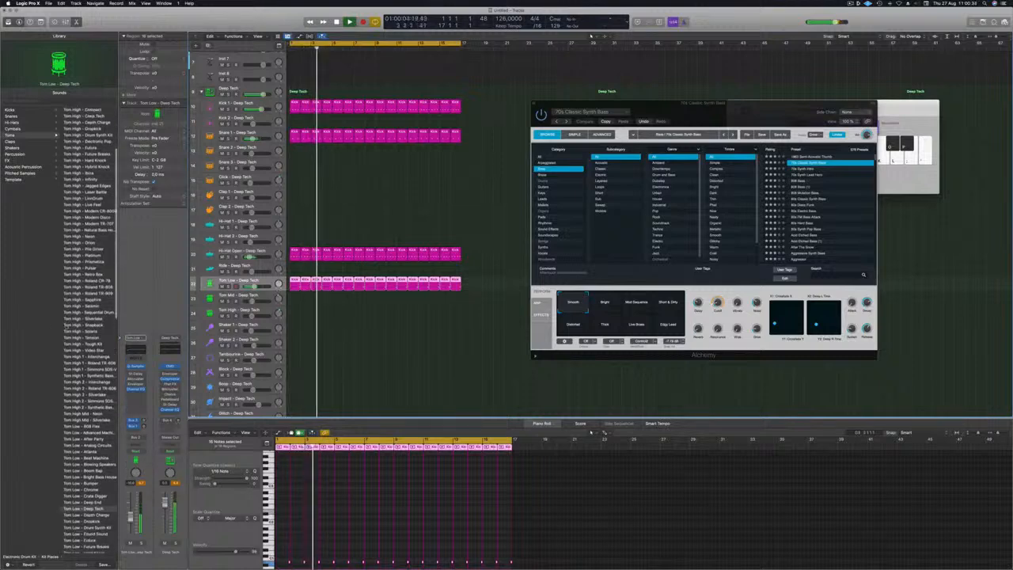
click(80, 355)
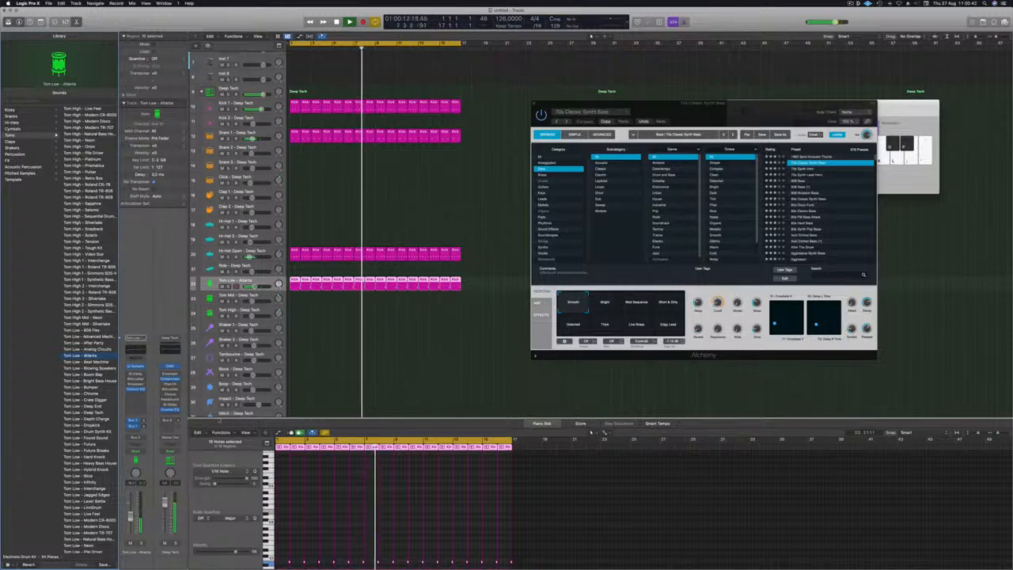
Copy the first one-bar open hi-hat region to the start of the Shaker 2 track.
click(243, 252)
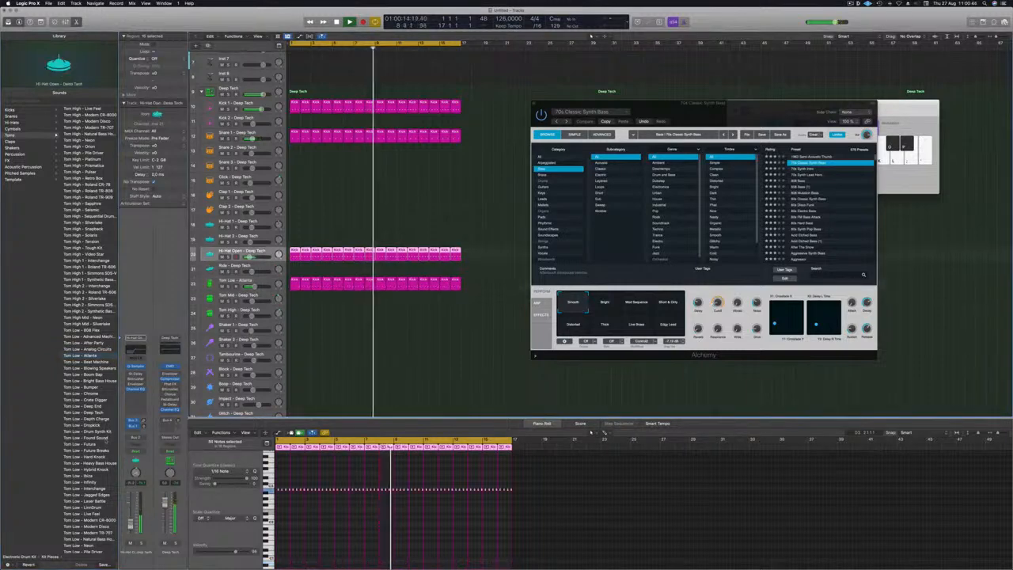
scroll(328, 198, down, 1)
click(328, 199)
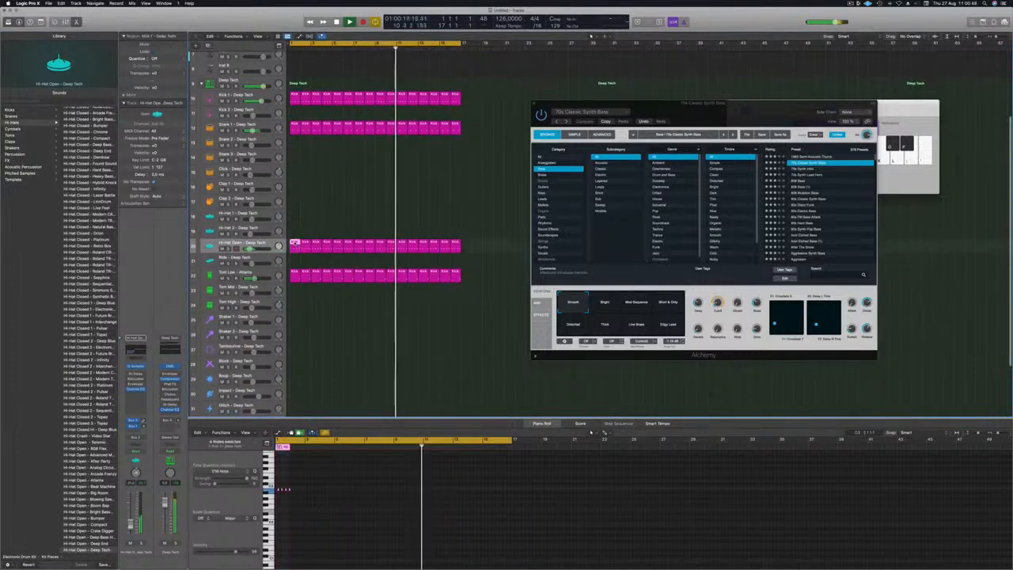
drag(294, 247, 293, 333)
scroll(304, 490, up, 5)
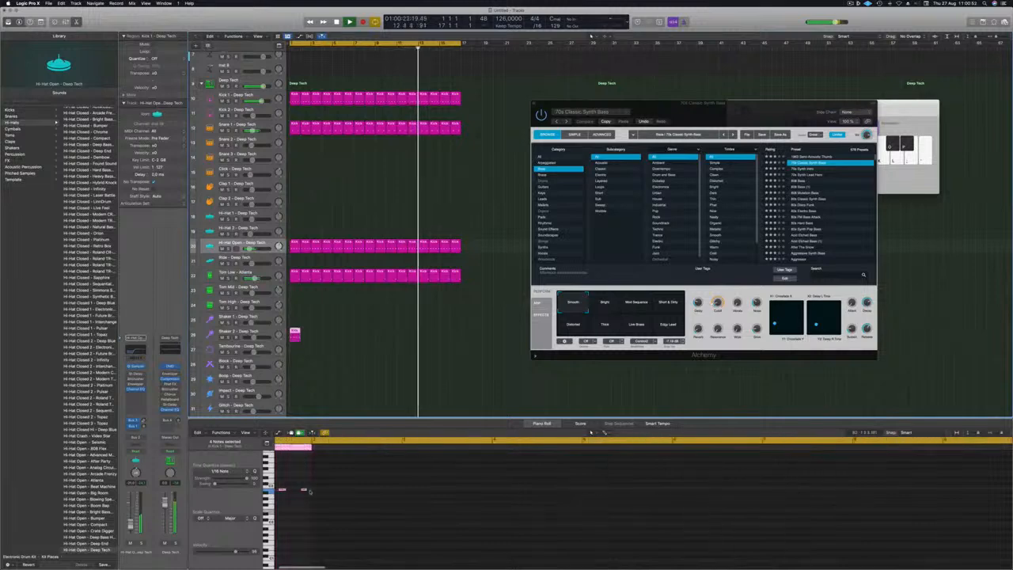
Duplicate the four notes in the Shaker 2 region half a beat earlier and lower the Shaker 2 track's volume.
drag(288, 483, 364, 499)
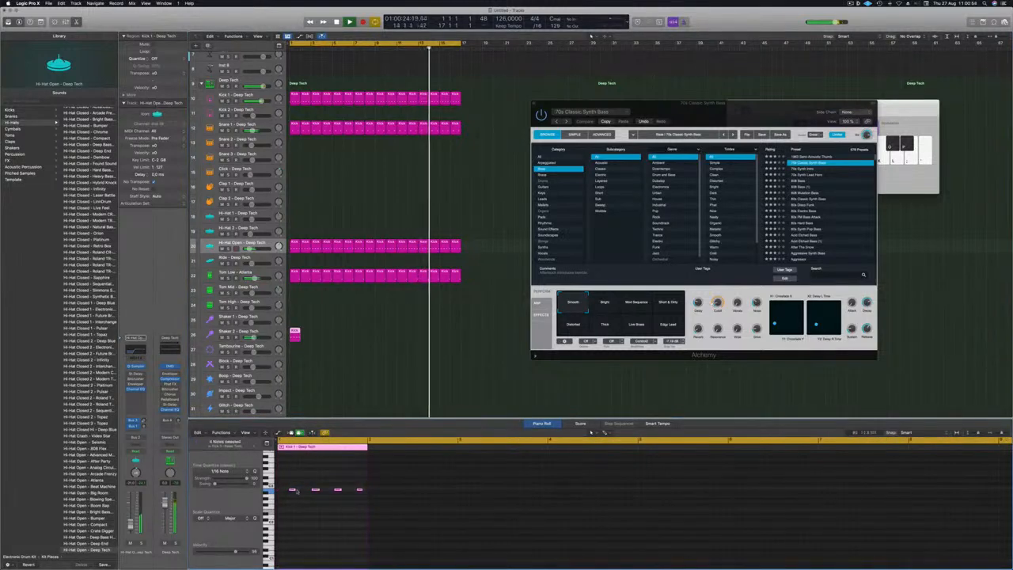
drag(291, 490, 282, 491)
drag(254, 337, 250, 337)
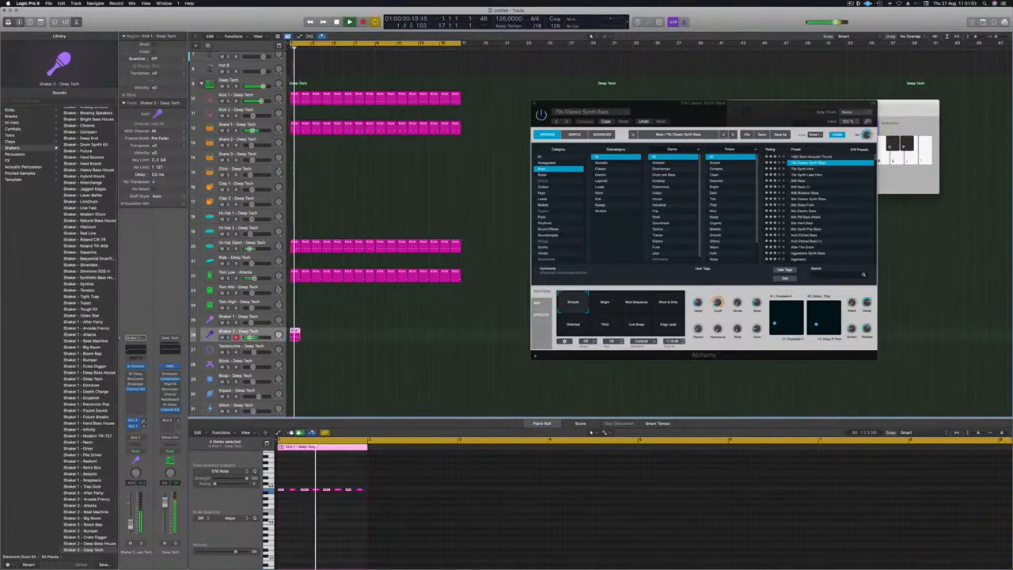
Repeat the one-bar Shaker 2 region until it fills the same 16 bars as the other drum parts.
drag(294, 332, 389, 341)
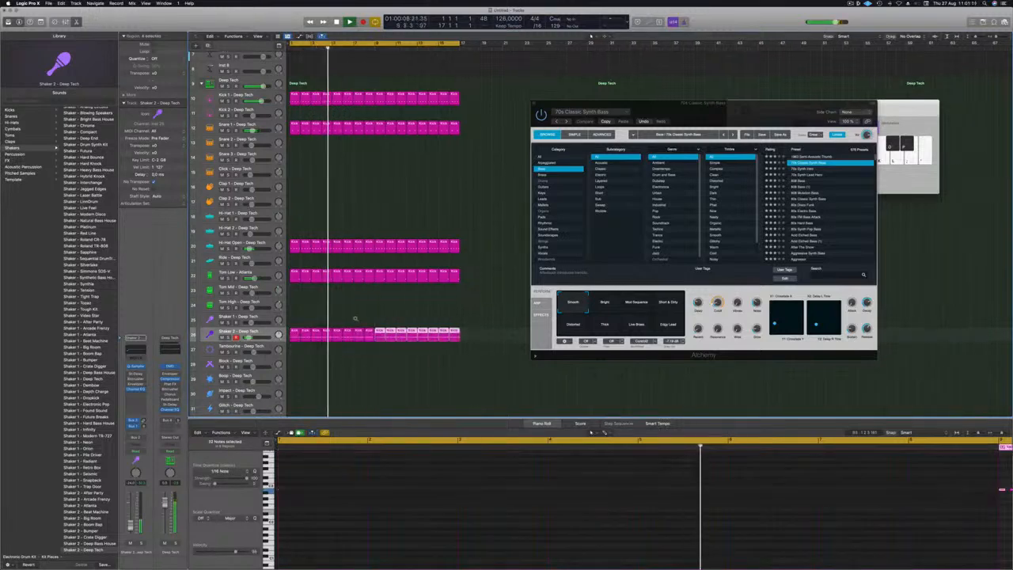
scroll(345, 314, down, 4)
scroll(345, 314, up, 2)
Adjust the left and right output mix of the Stereo Delay on the Shaker 2 track, and close the plug-in.
click(238, 331)
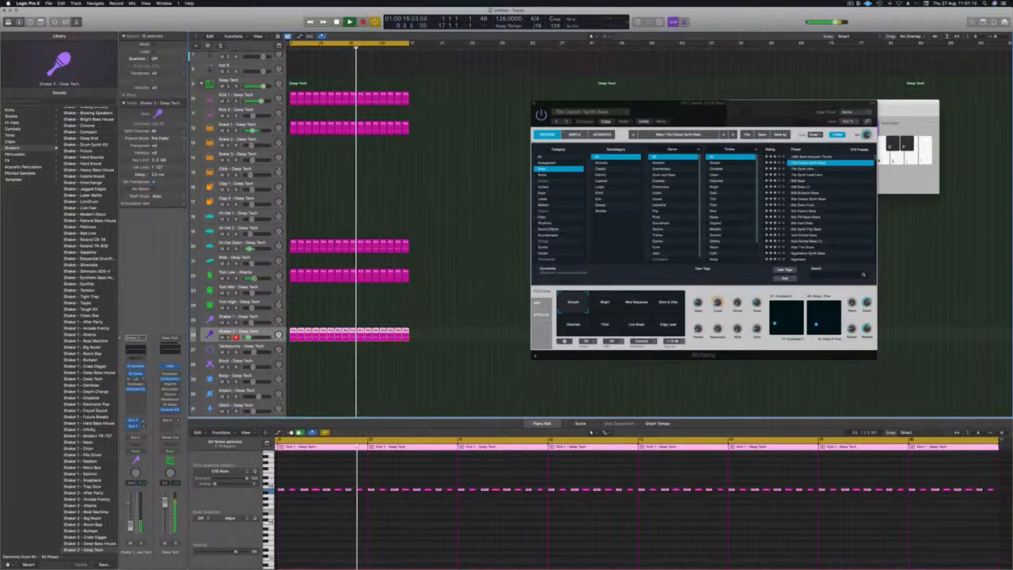
click(135, 373)
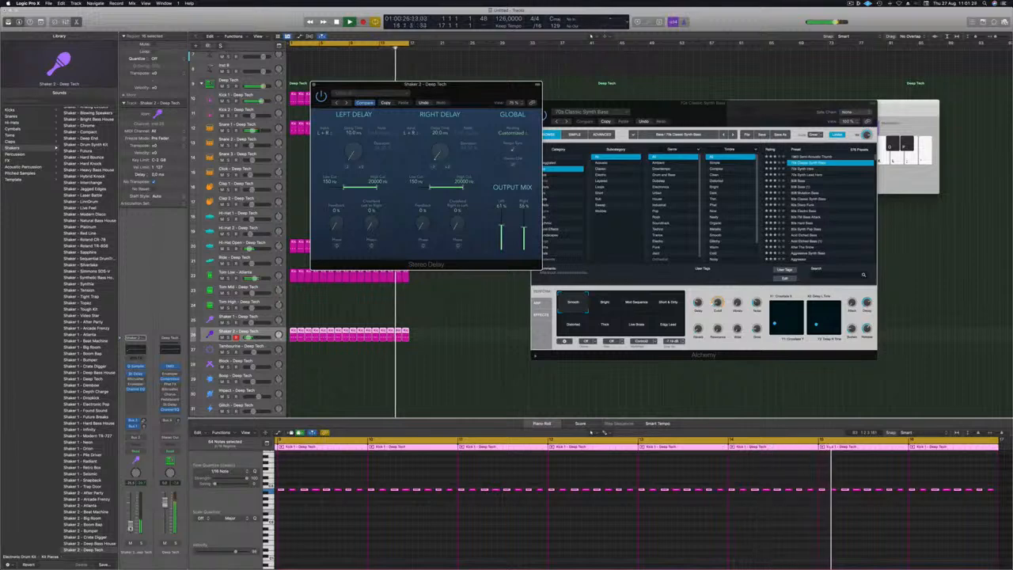
click(315, 85)
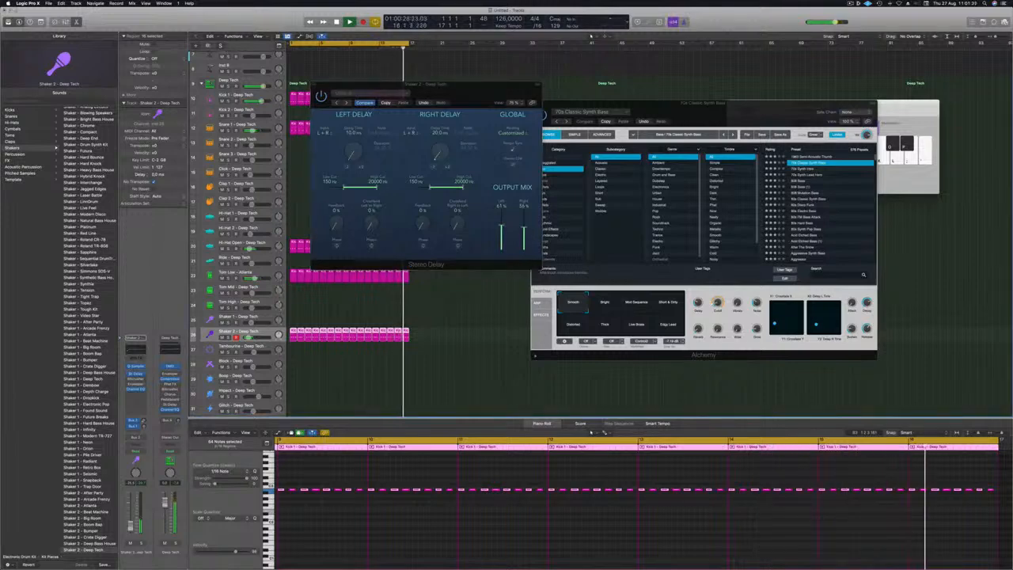
mouse_move(474, 90)
mouse_down()
mouse_move(490, 96)
mouse_move(469, 102)
mouse_up()
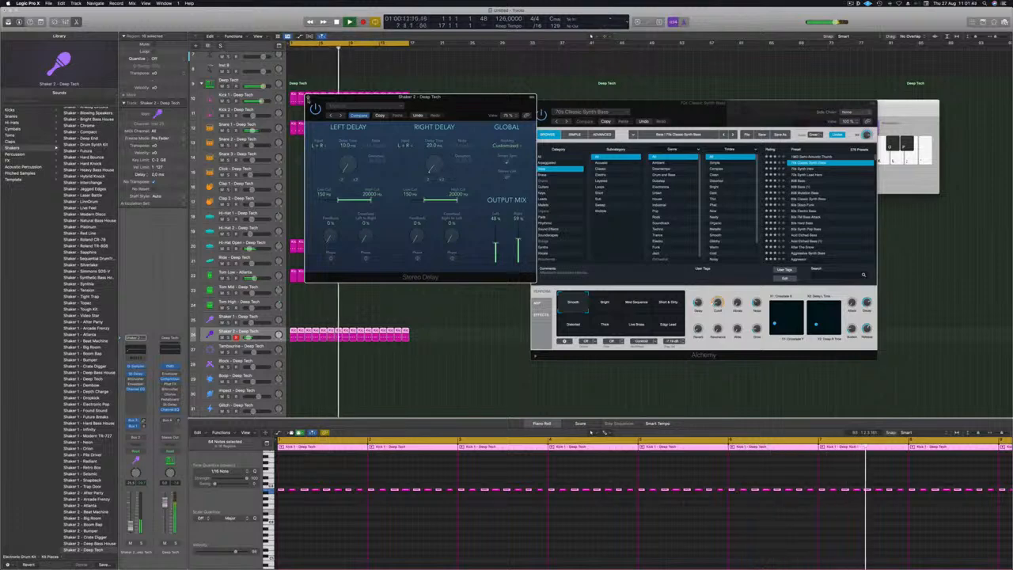
click(308, 98)
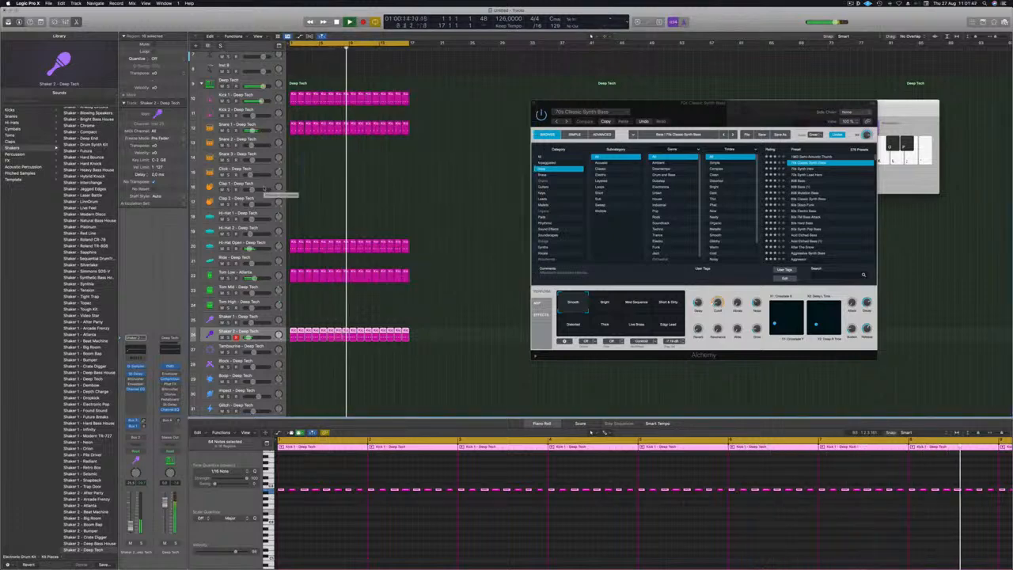
click(381, 183)
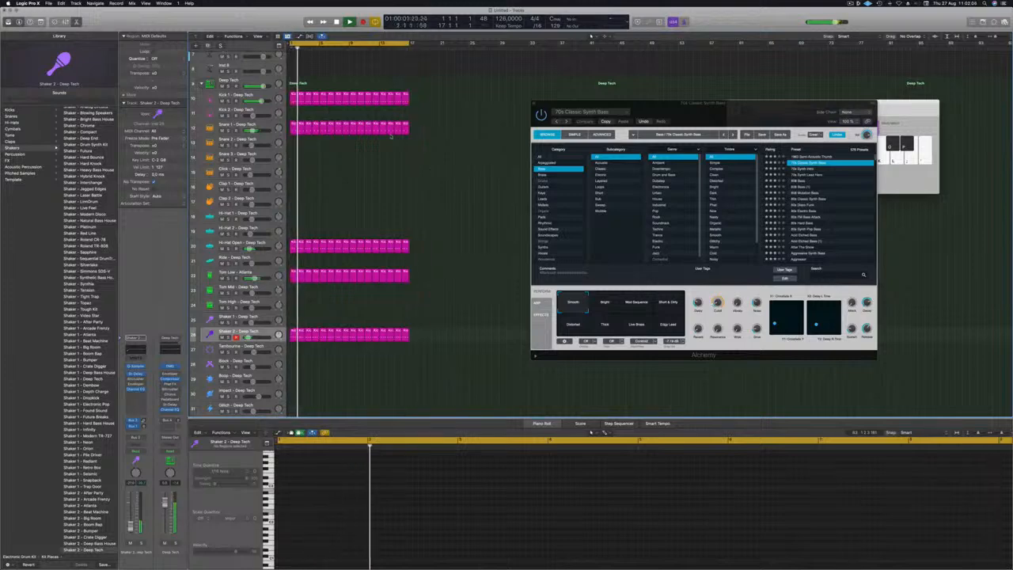
Play the loop from the start with the 70s Classic Synth Bass track selected and move the Alchemy window aside.
scroll(390, 132, up, 5)
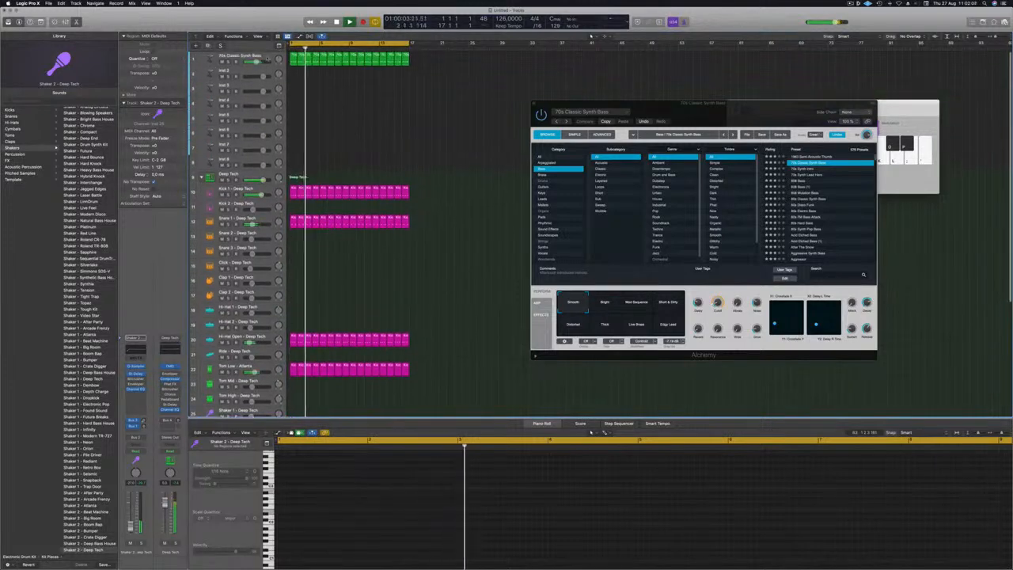
click(267, 57)
key(Return)
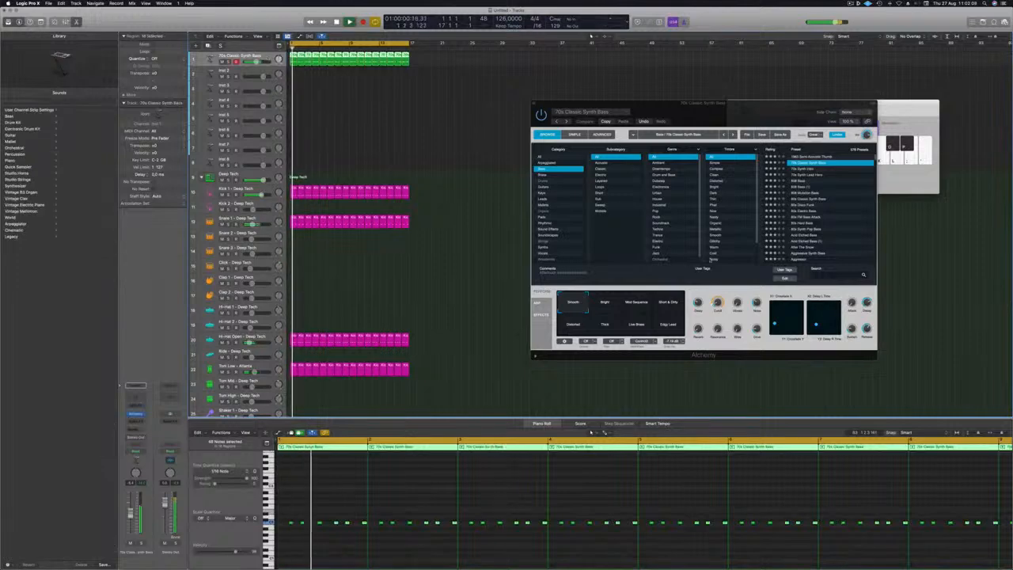
key(space)
drag(734, 104, 676, 103)
key(space)
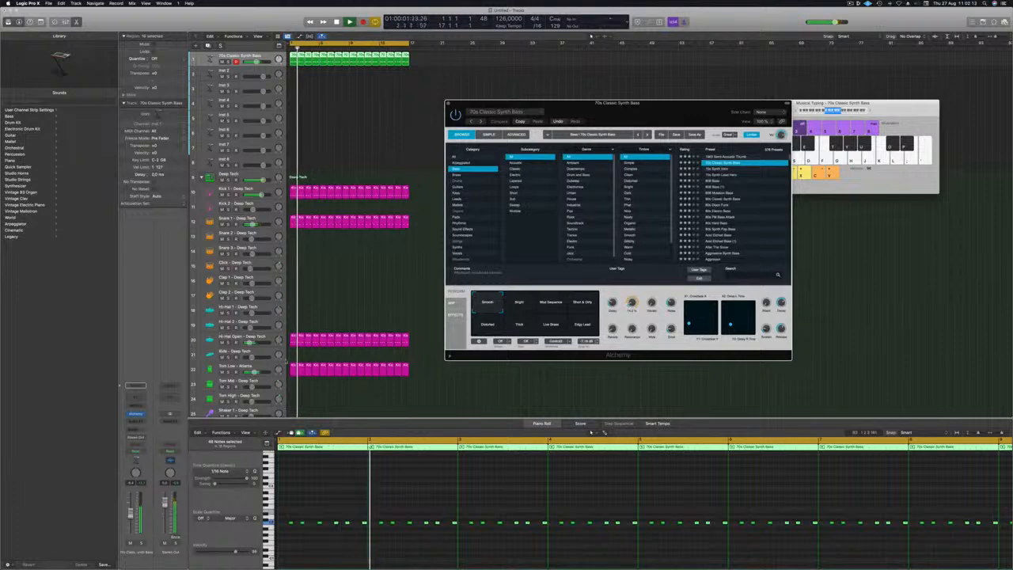
Select the Hi-Hat Open track and close the Alchemy window.
scroll(286, 361, down, 2)
click(268, 322)
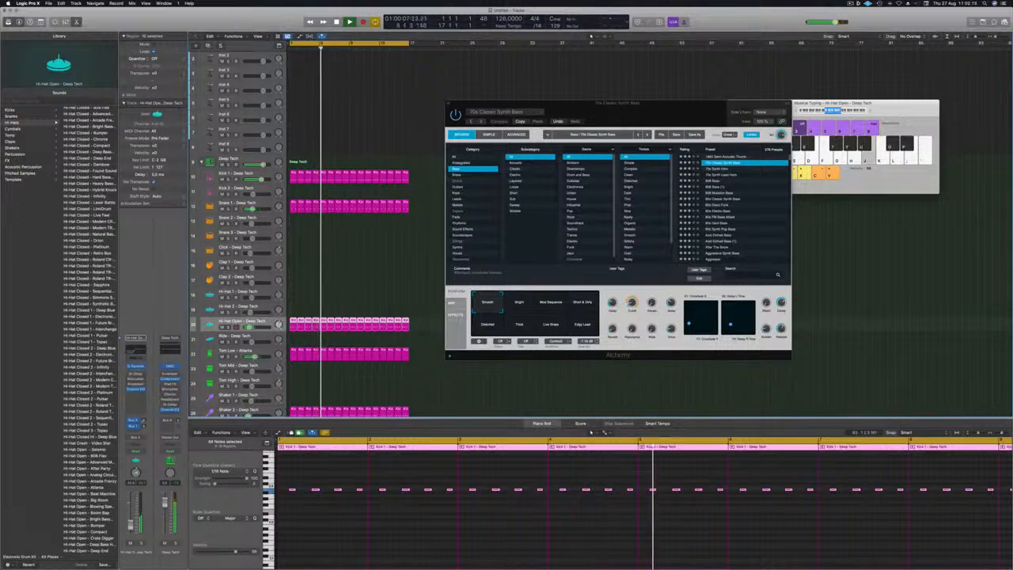
drag(548, 108, 523, 108)
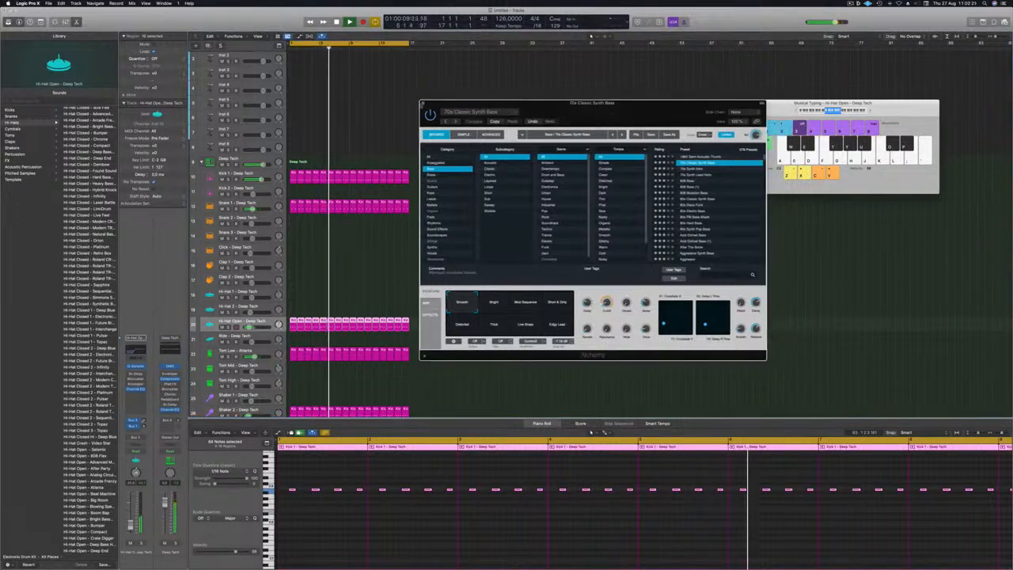
key(super+w)
scroll(386, 118, up, 3)
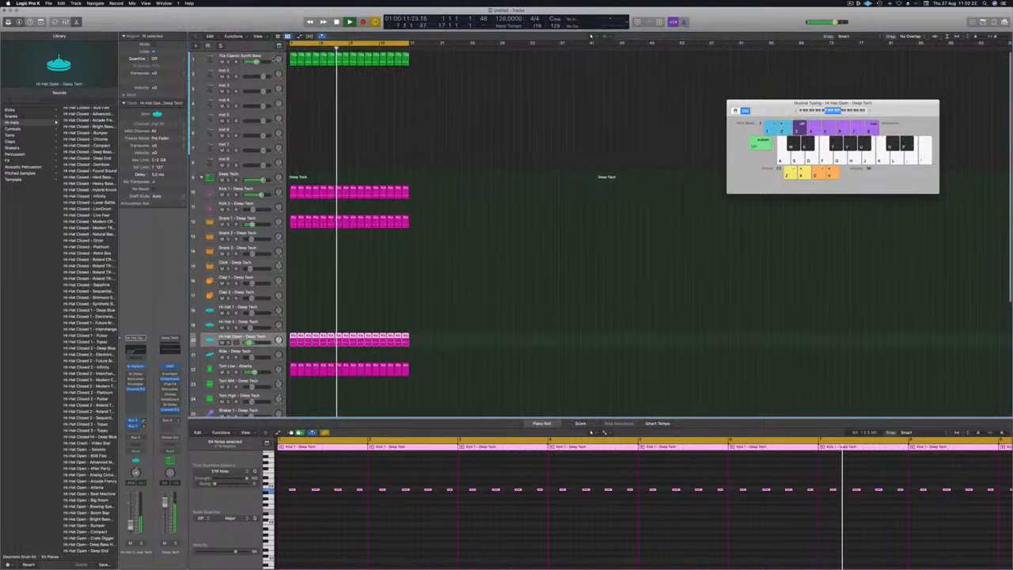
Open Alchemy on the 70s Classic Synth Bass track, adjust its Cutoff while the loop plays, and close the window.
click(272, 58)
click(136, 415)
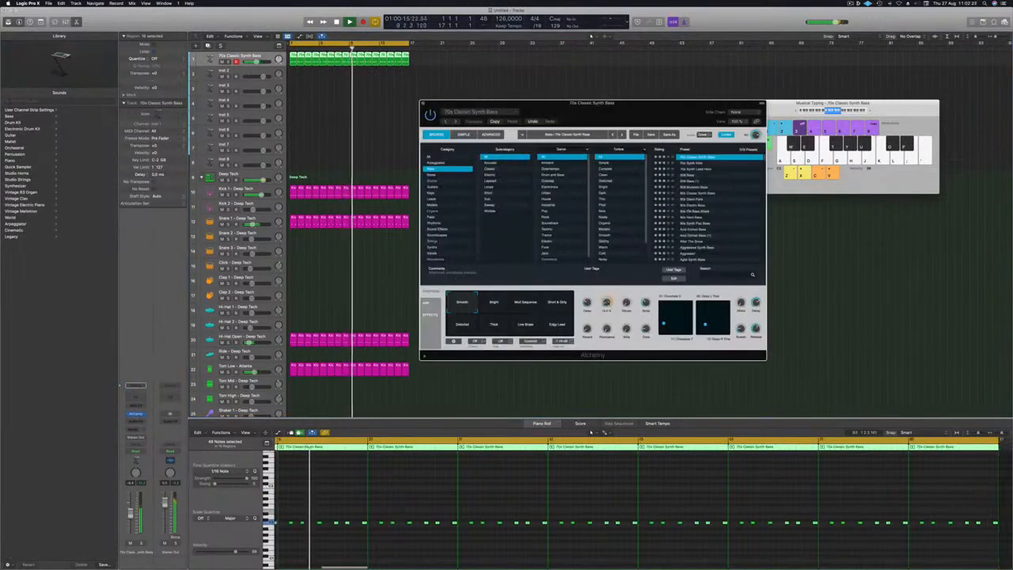
drag(608, 303, 609, 294)
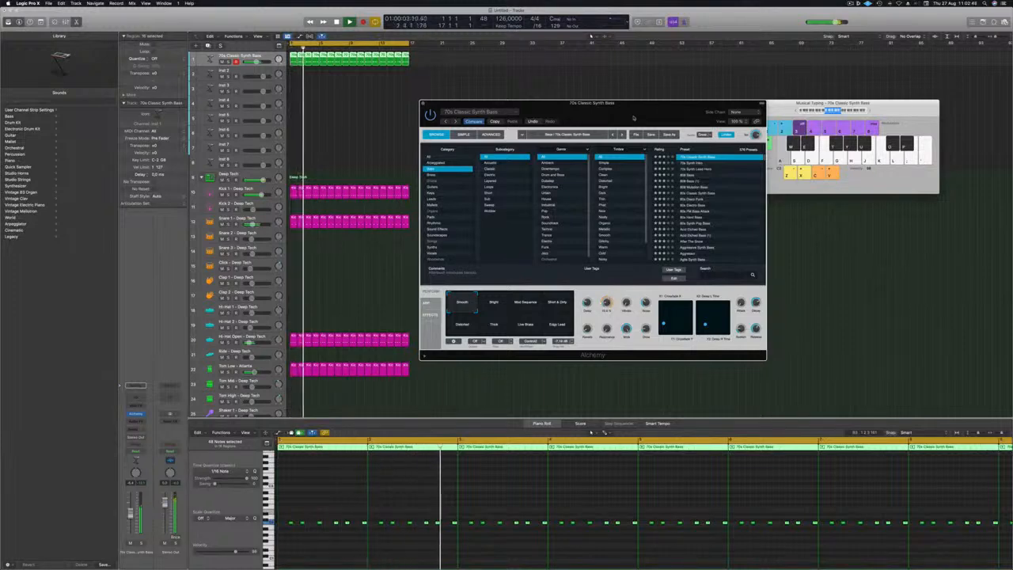
drag(448, 102, 416, 122)
click(391, 122)
Duplicate the 70s Classic Synth Bass track with its instrument settings.
key(Return)
key(super+d)
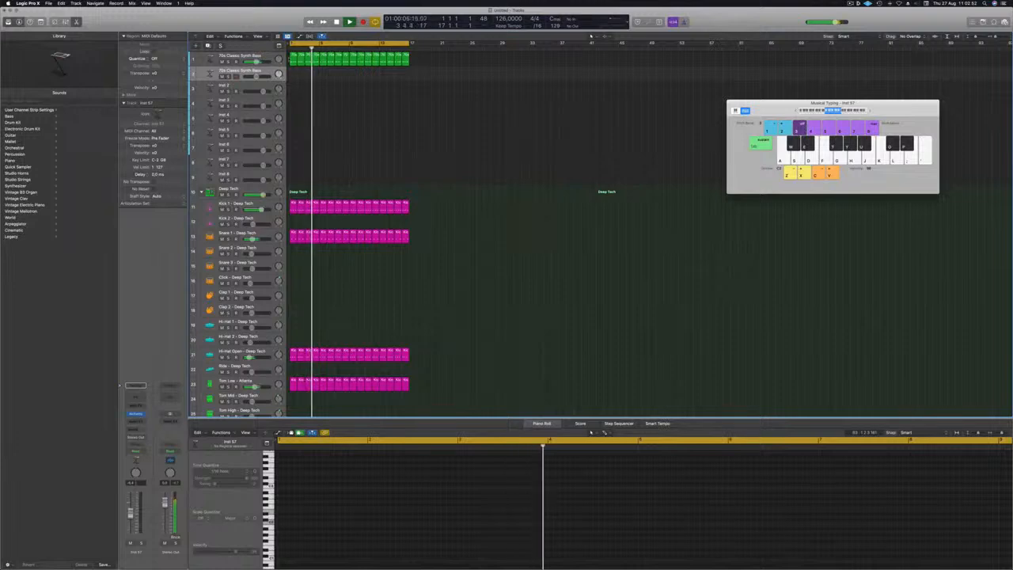
click(291, 60)
drag(291, 60, 292, 72)
click(303, 74)
click(293, 73)
key(Delete)
Copy all 16 bars of synth bass regions onto the duplicated bass track and play the loop from the start.
click(293, 60)
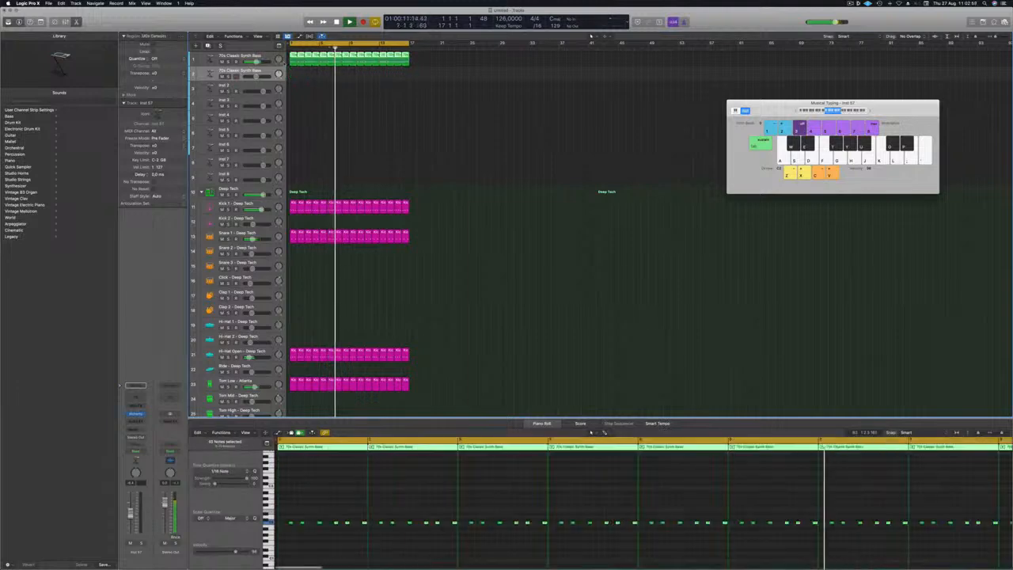
drag(293, 60, 294, 74)
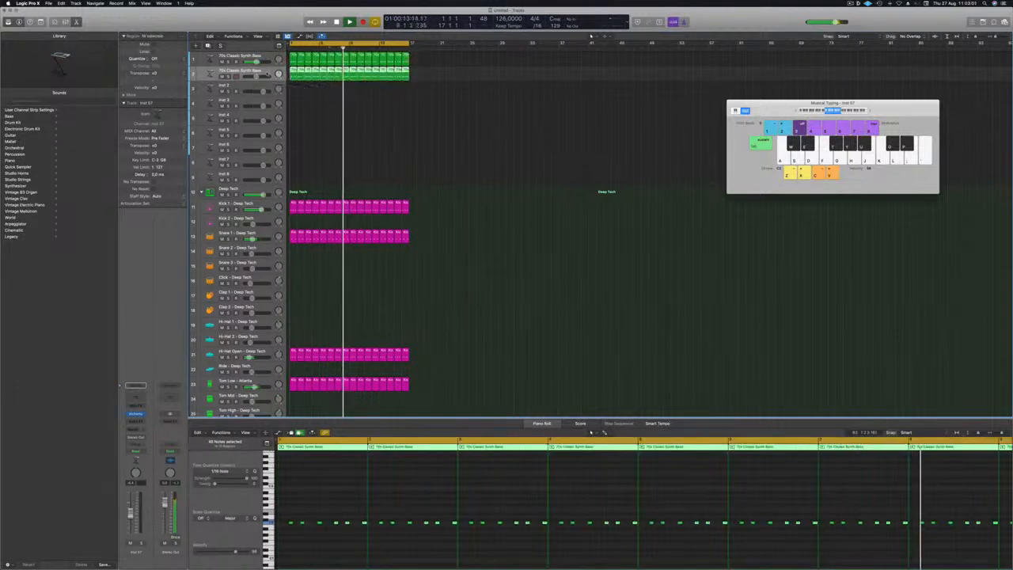
key(space)
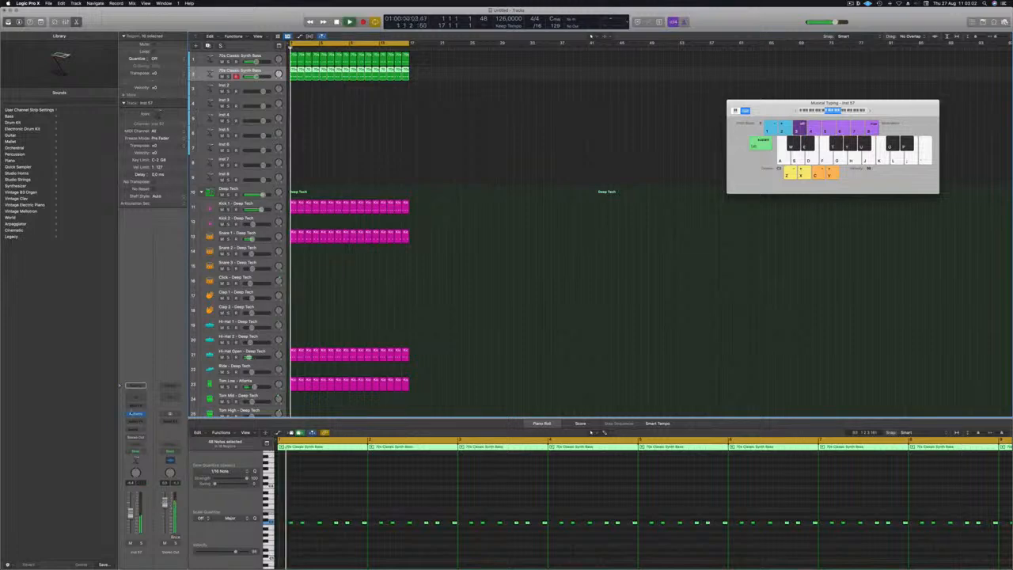
Open Alchemy on the duplicated bass track and transpose all of its notes down an octave.
click(135, 413)
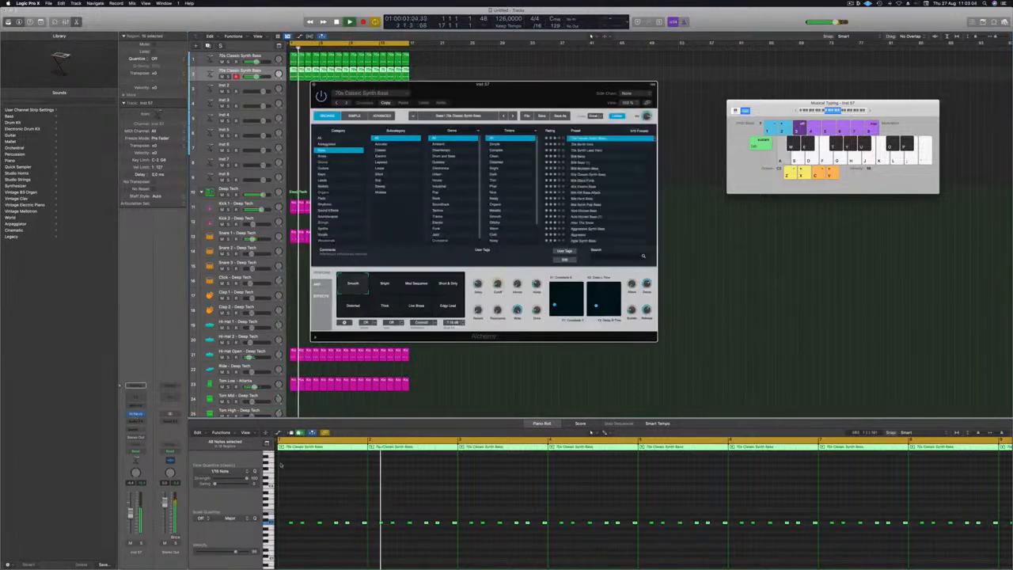
click(334, 488)
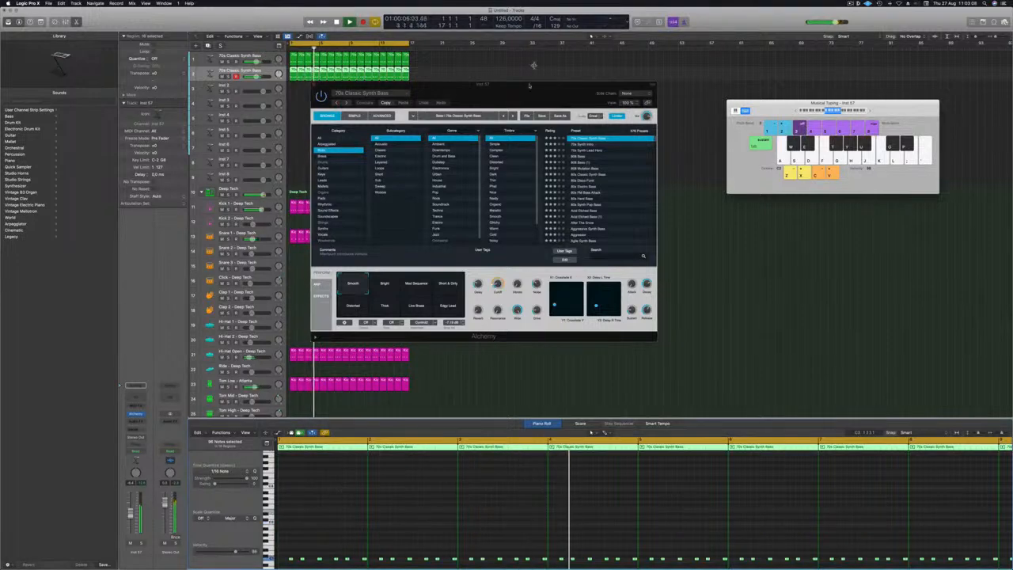
Load the 808 Bass preset into Alchemy on the duplicated synth bass track.
drag(526, 92, 576, 118)
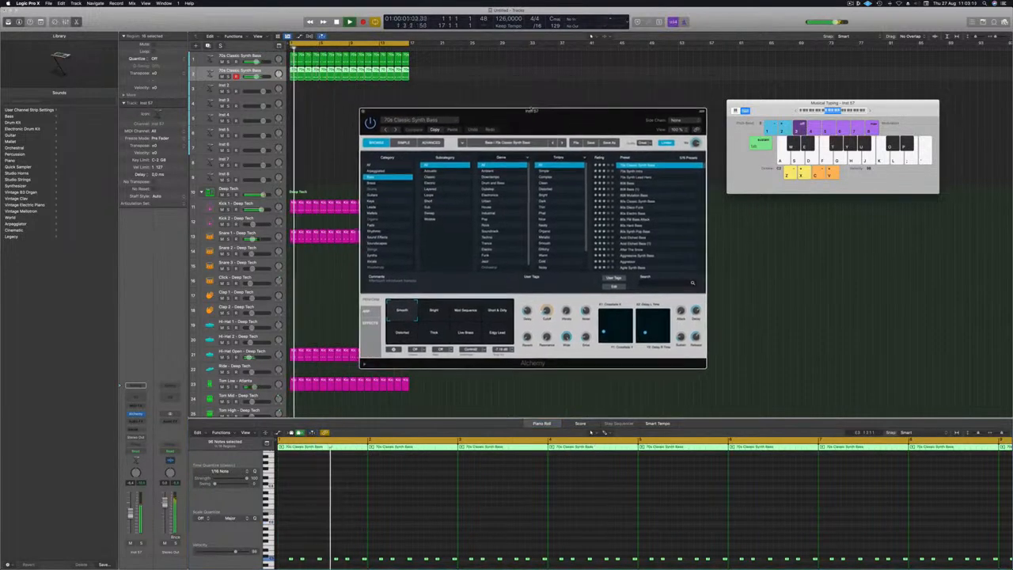
click(327, 176)
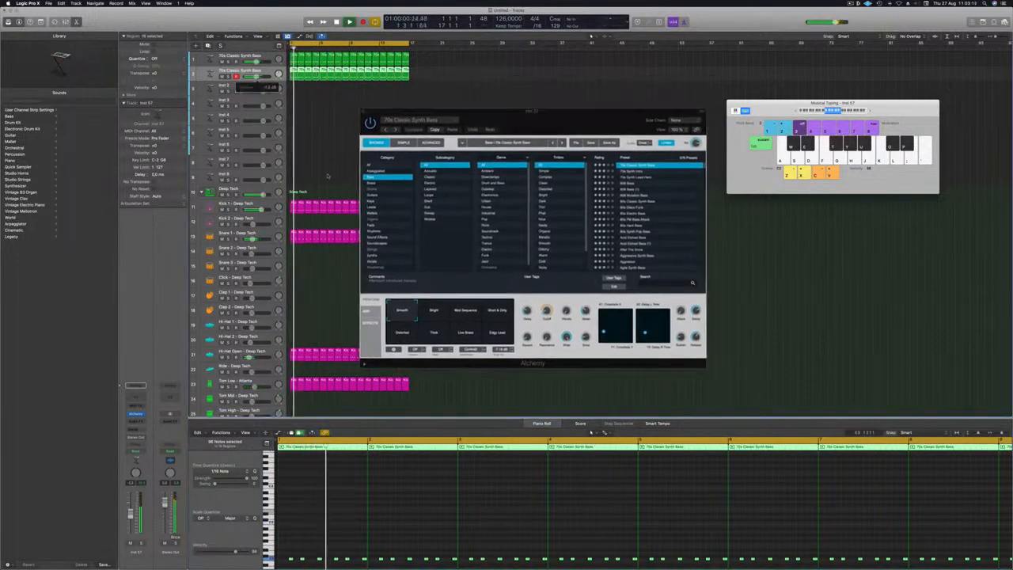
click(633, 183)
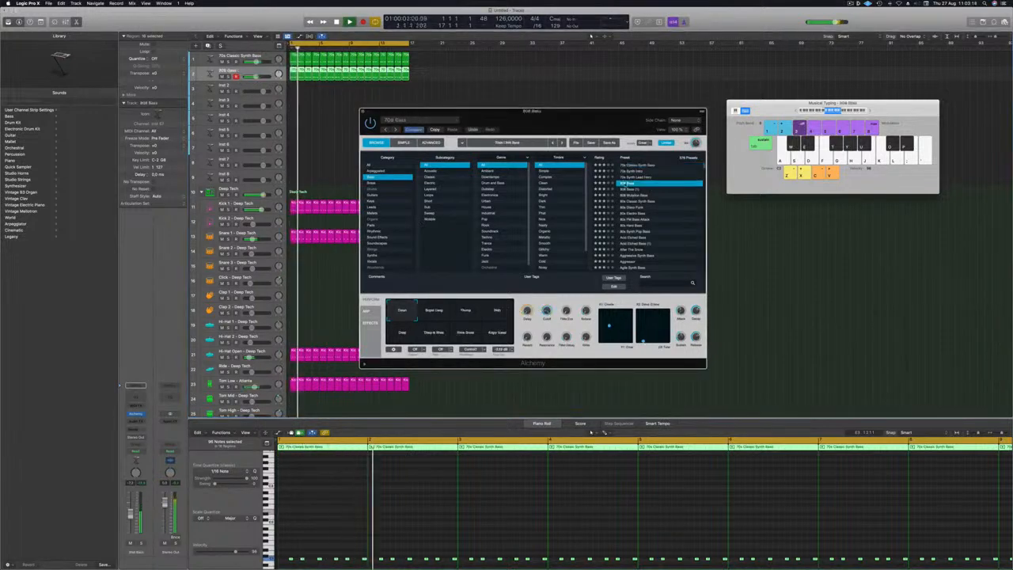
Lengthen all notes of the 808 Bass regions and replay the loop from the start with that track briefly soloed.
click(384, 518)
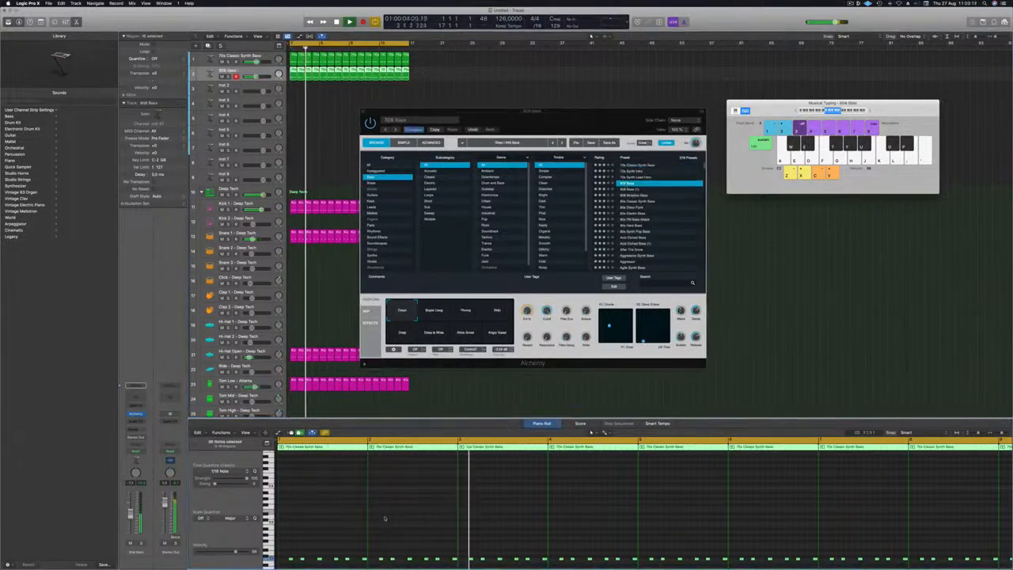
key(super+Right)
key(super+Right)
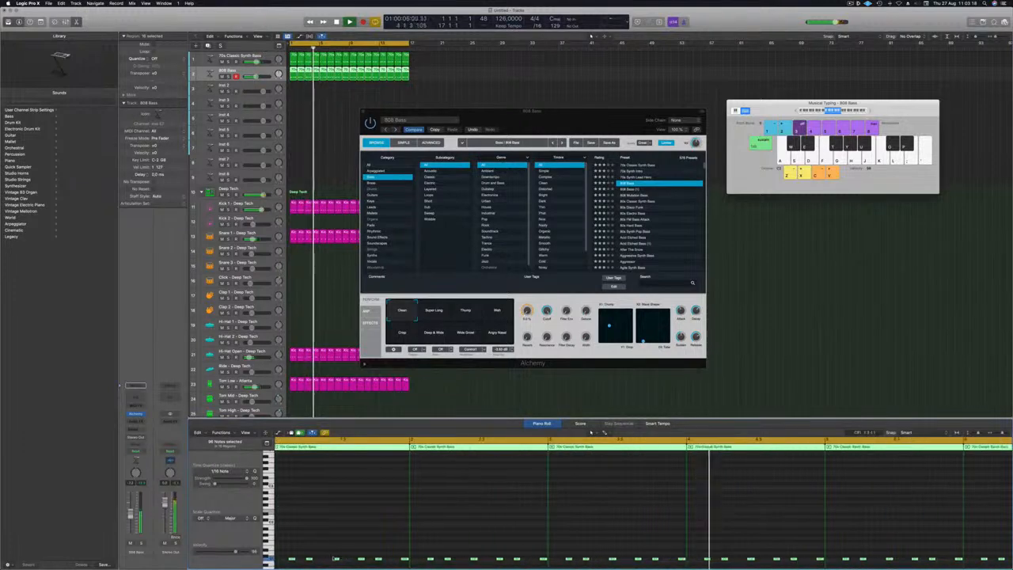
scroll(310, 558, down, 3)
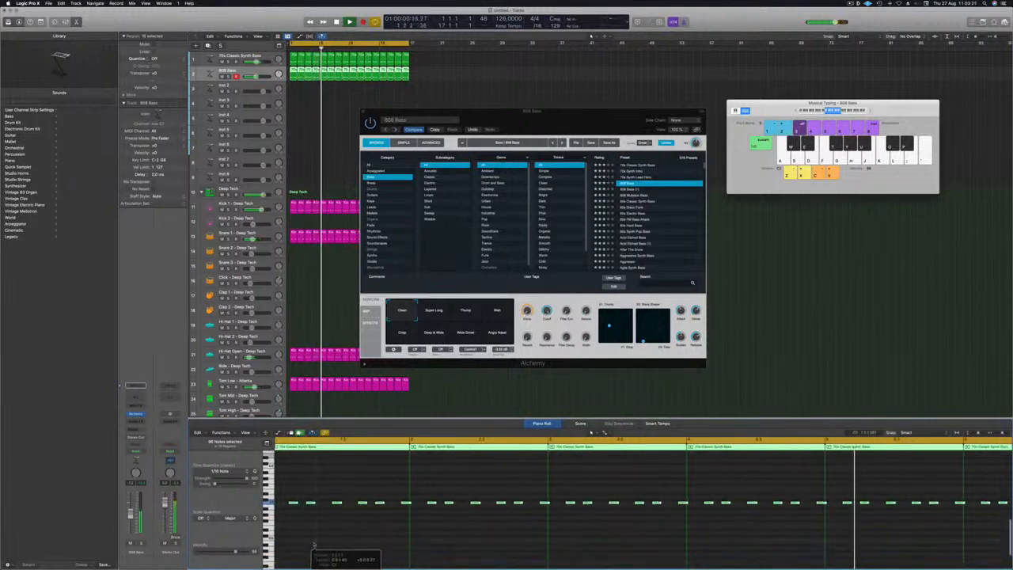
key(Return)
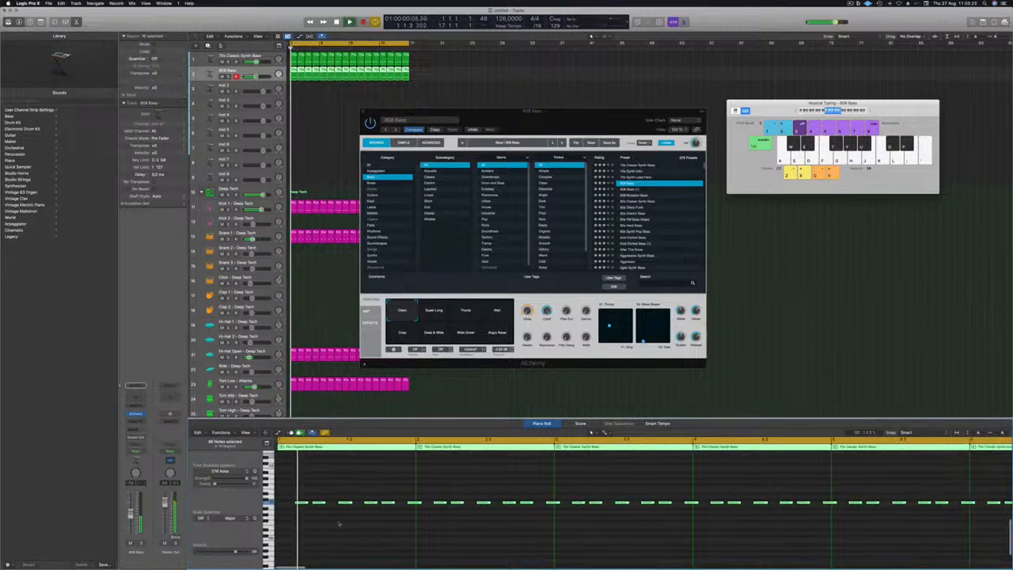
key(s)
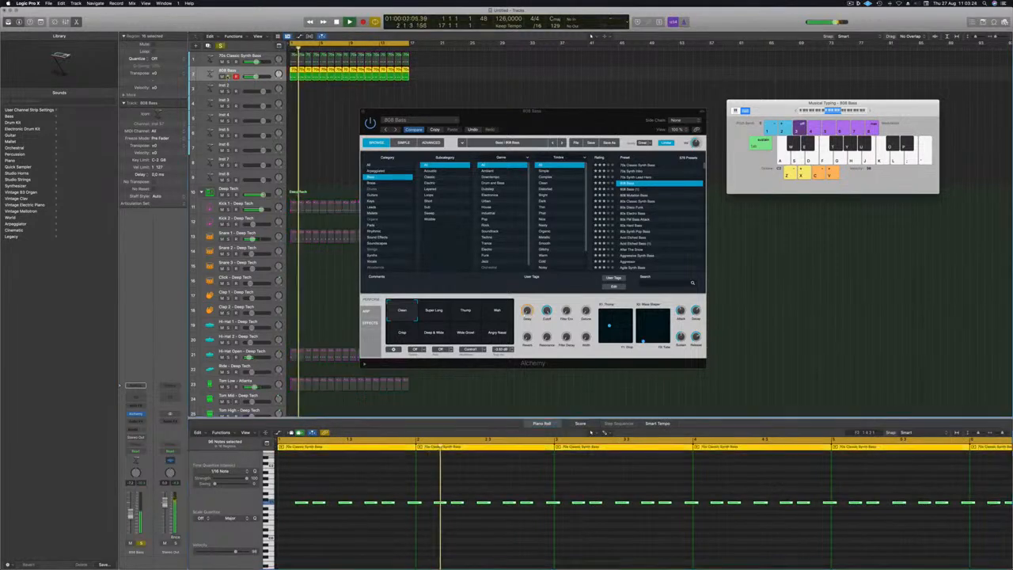
key(s)
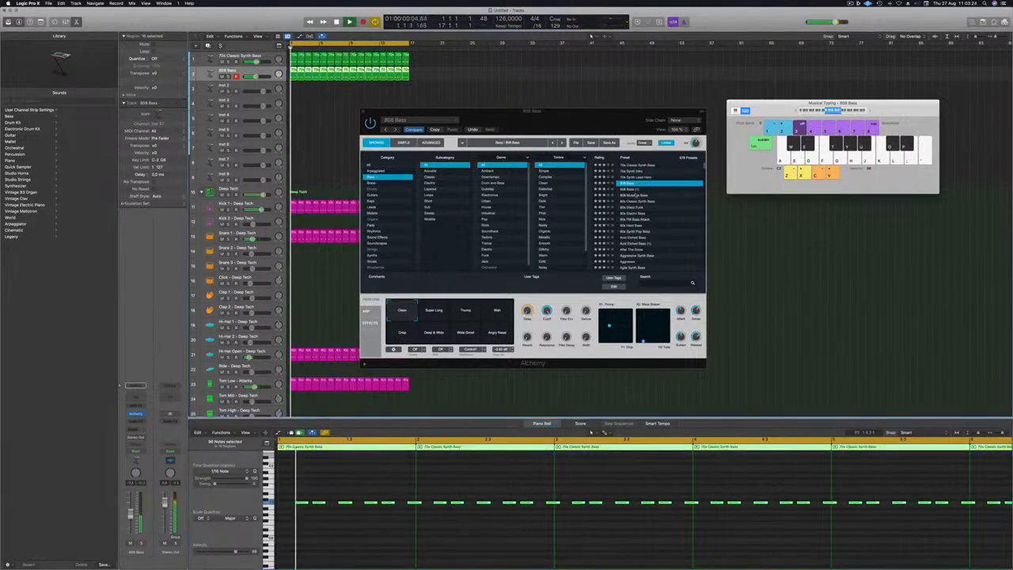
Try the 808 Mutation Bass preset in Alchemy and audition the track soloed.
click(635, 194)
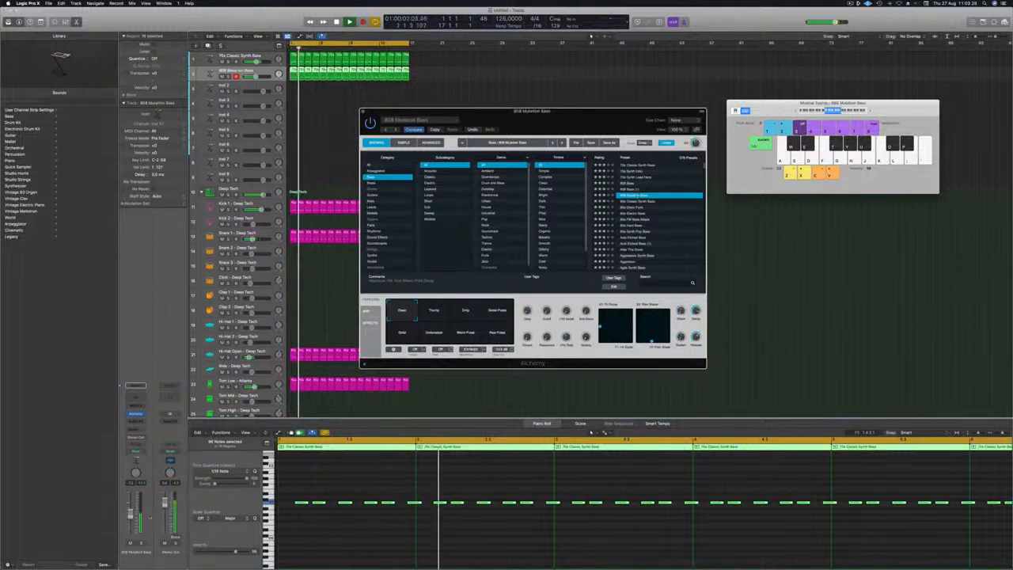
key(s)
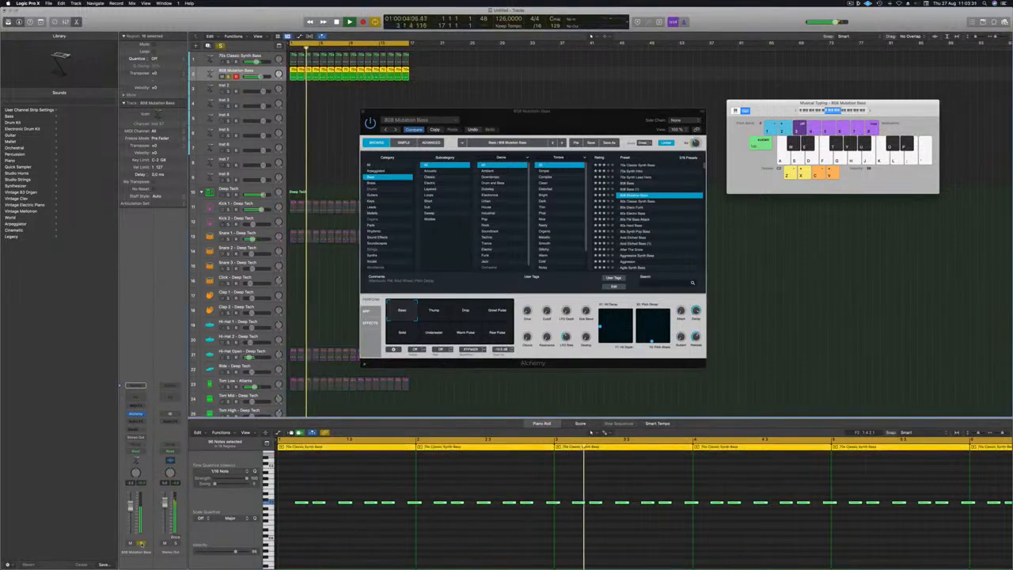
key(s)
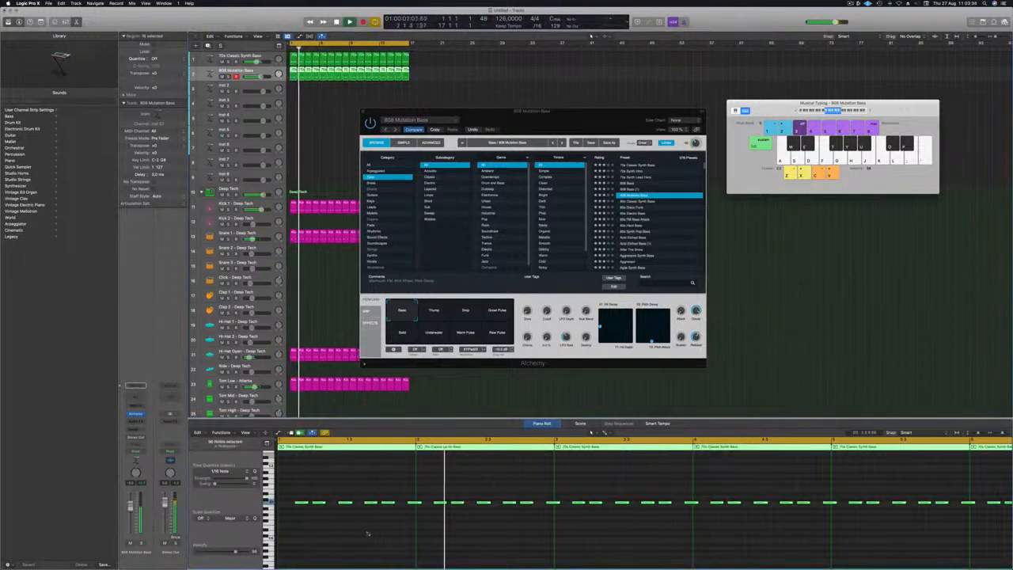
Transpose the second bass track's notes up an octave and reload the 808 Bass preset in Alchemy.
scroll(366, 533, down, 3)
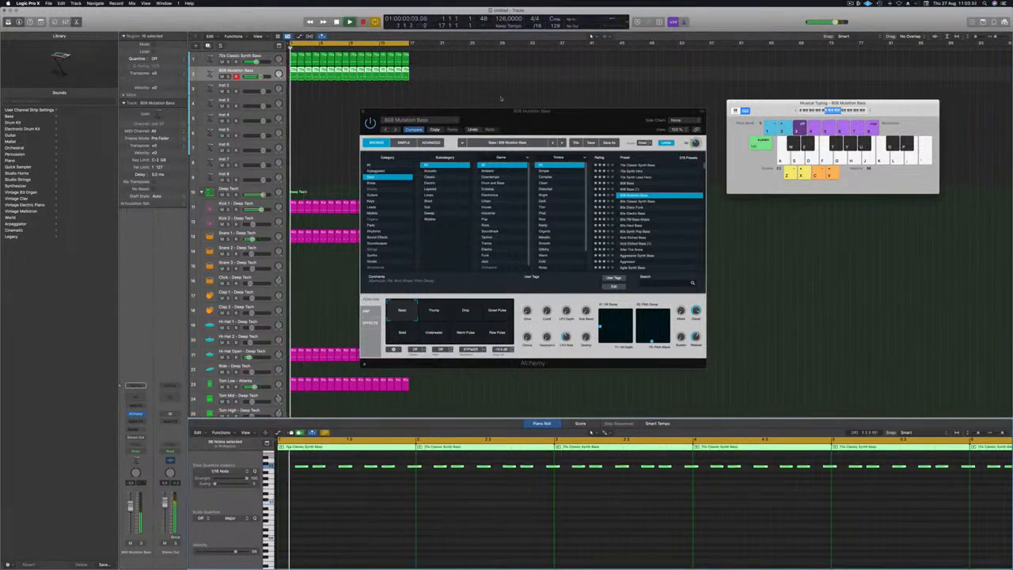
click(630, 183)
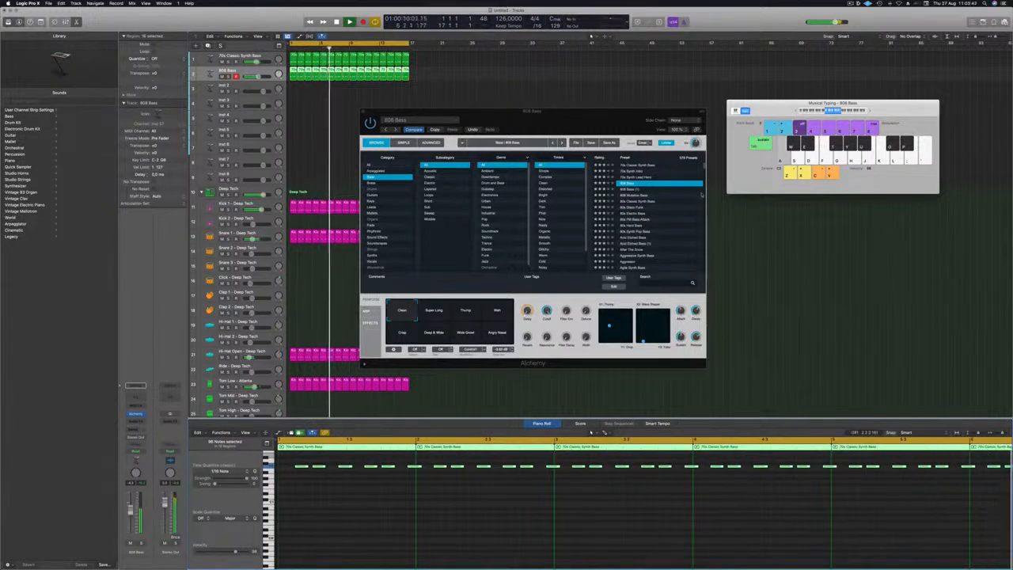
Audition the 808 Bass performance snapshots, choose Wide Growl, and lower the track's volume slightly.
click(466, 312)
click(466, 312)
click(497, 310)
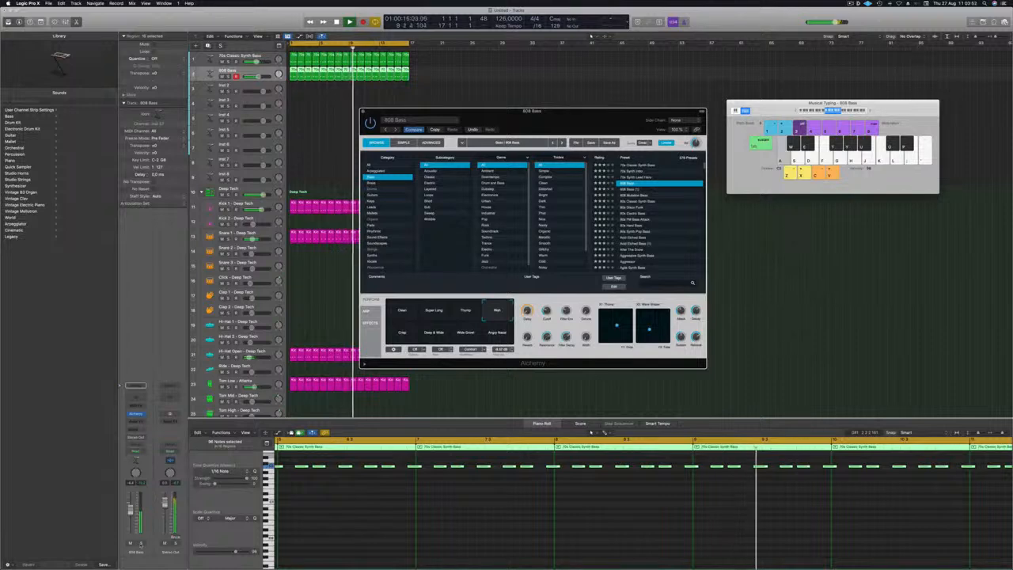
click(591, 432)
key(ctrl+s)
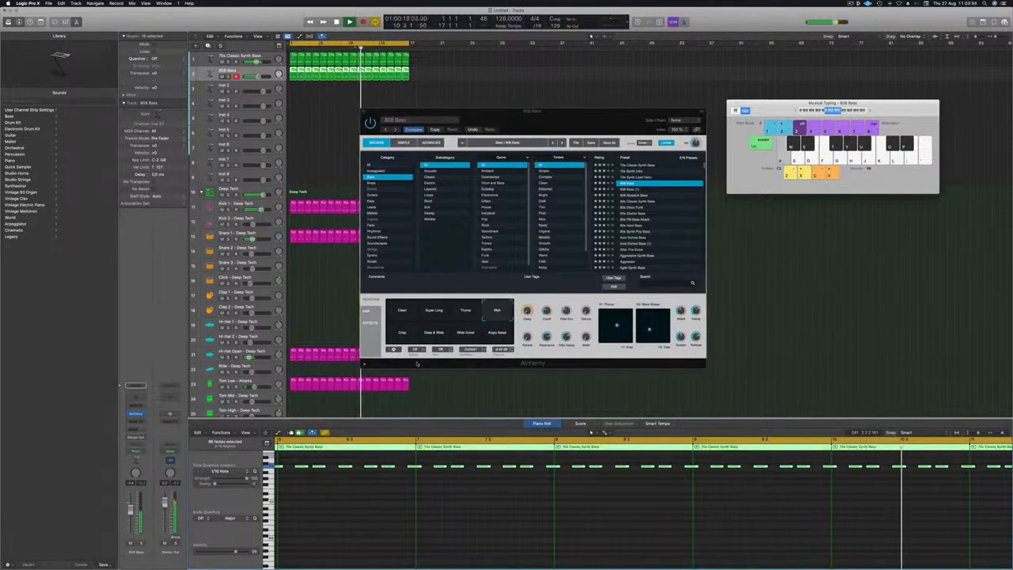
click(401, 333)
click(427, 334)
click(460, 332)
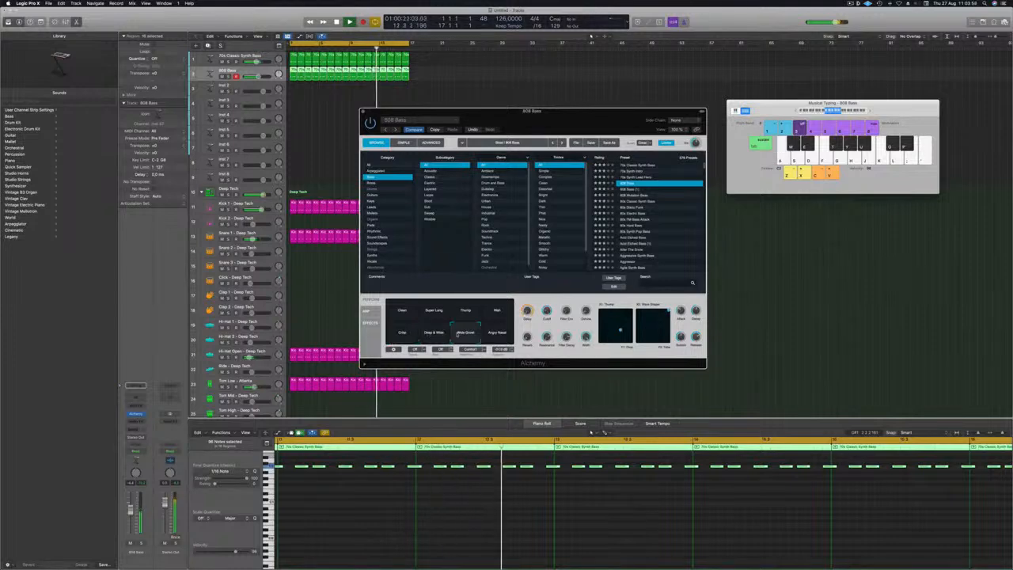
click(493, 334)
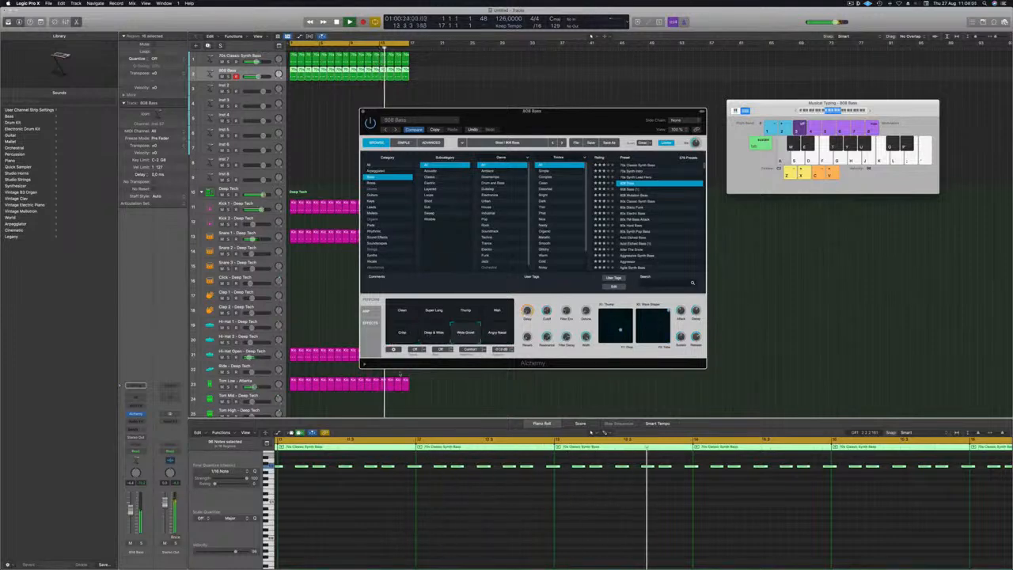
drag(131, 509, 130, 512)
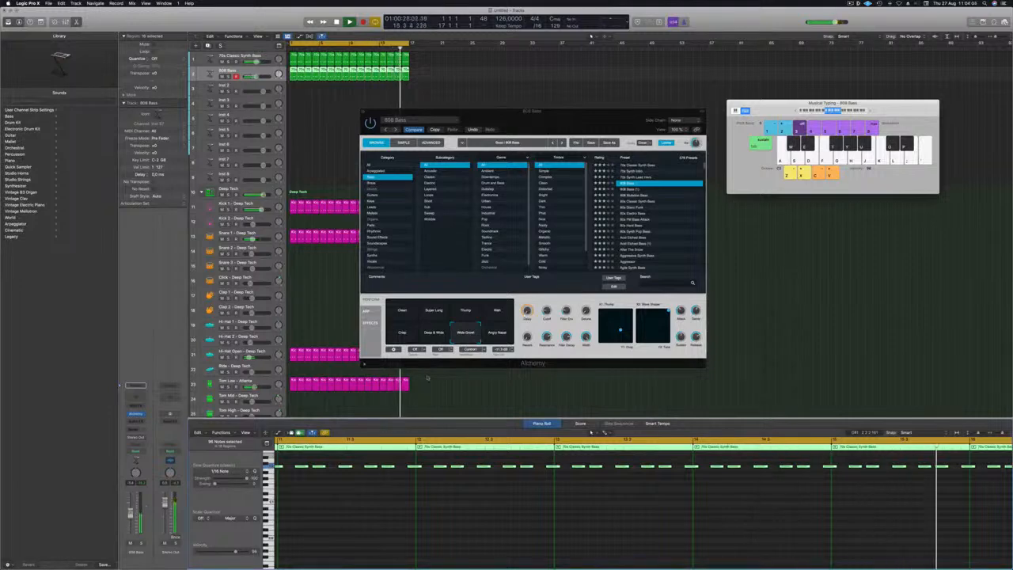
click(544, 313)
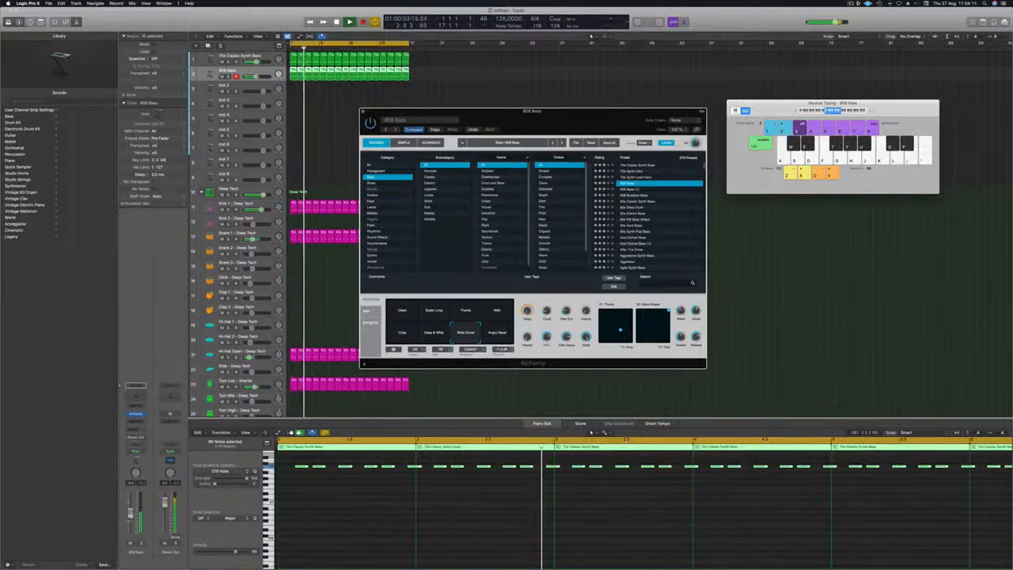
Mute the 70s Classic Synth Bass track and add a Channel EQ to the 808 Bass channel to view its spectrum.
click(590, 431)
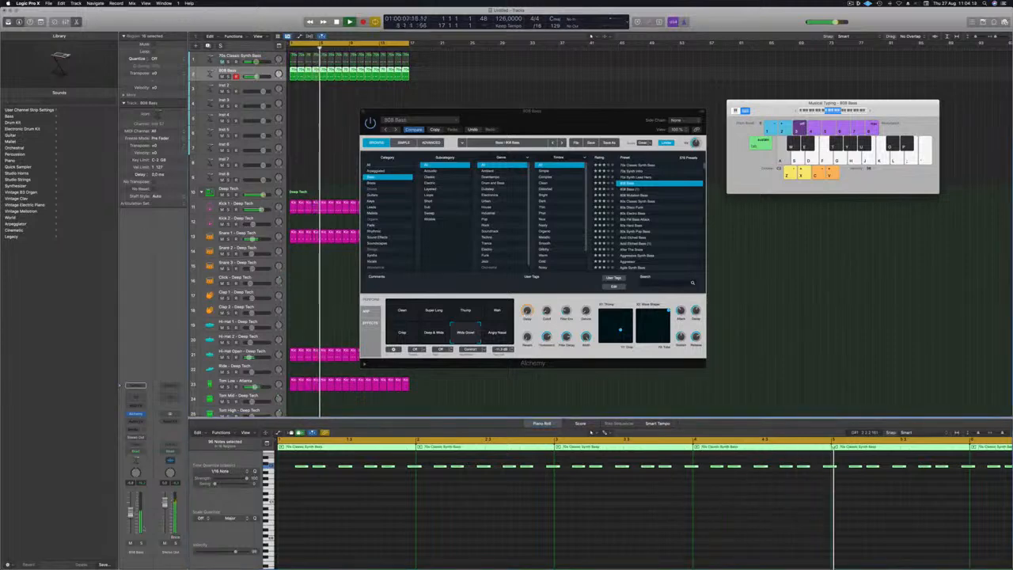
click(135, 385)
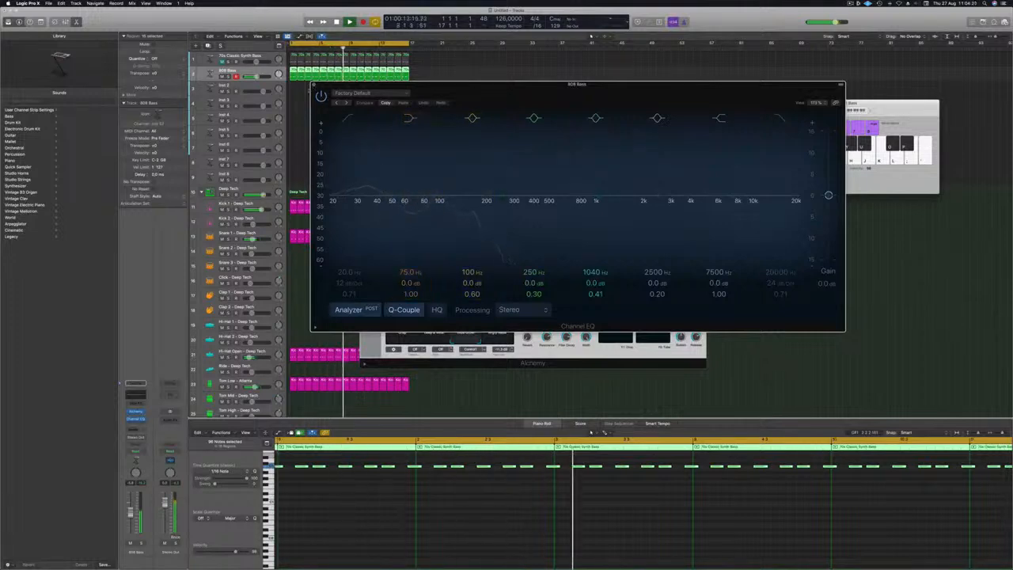
click(314, 85)
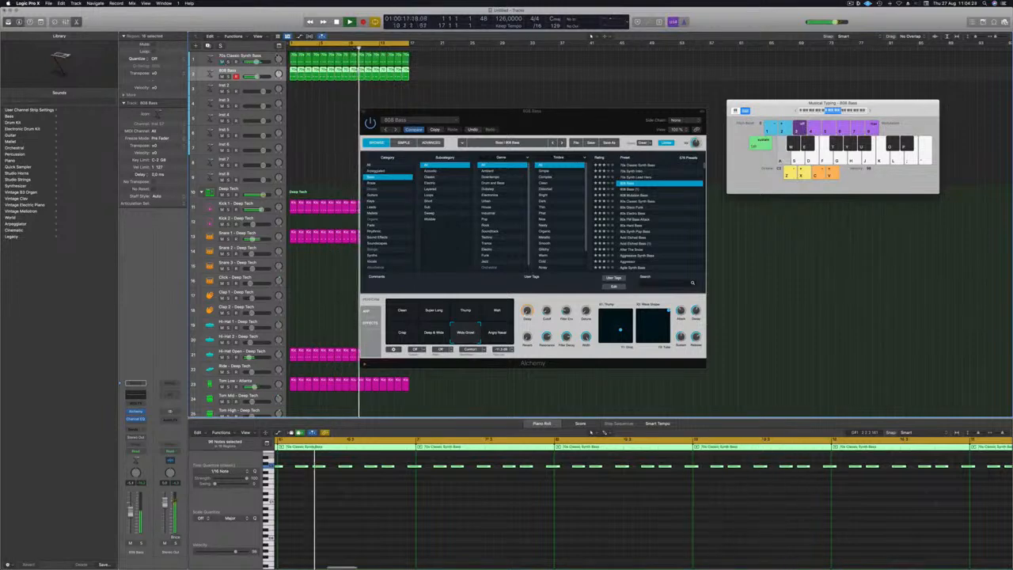
Review Alchemy on the 70s Classic Synth Bass track and close both Alchemy windows.
key(Up)
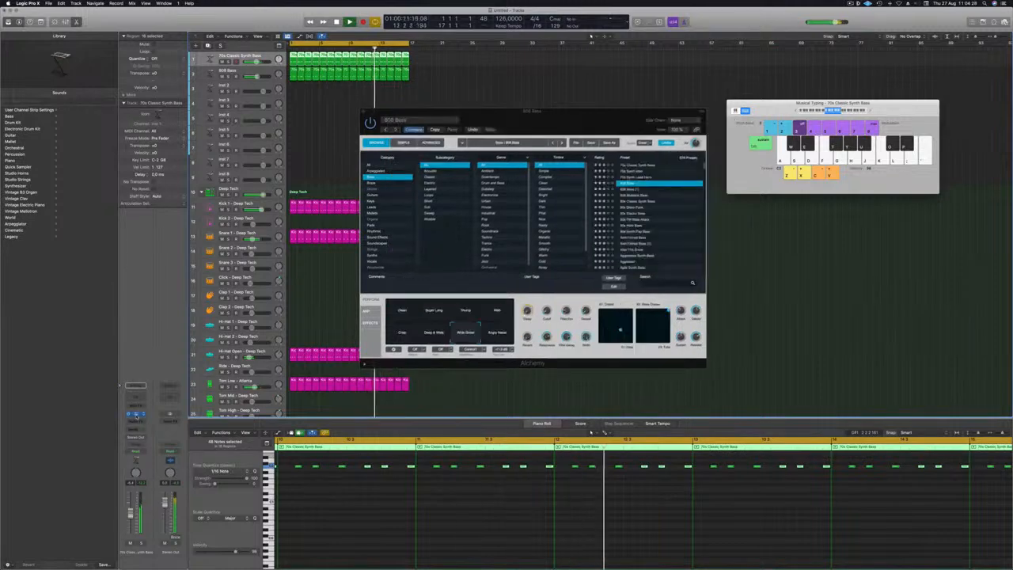
click(136, 415)
drag(554, 121, 447, 116)
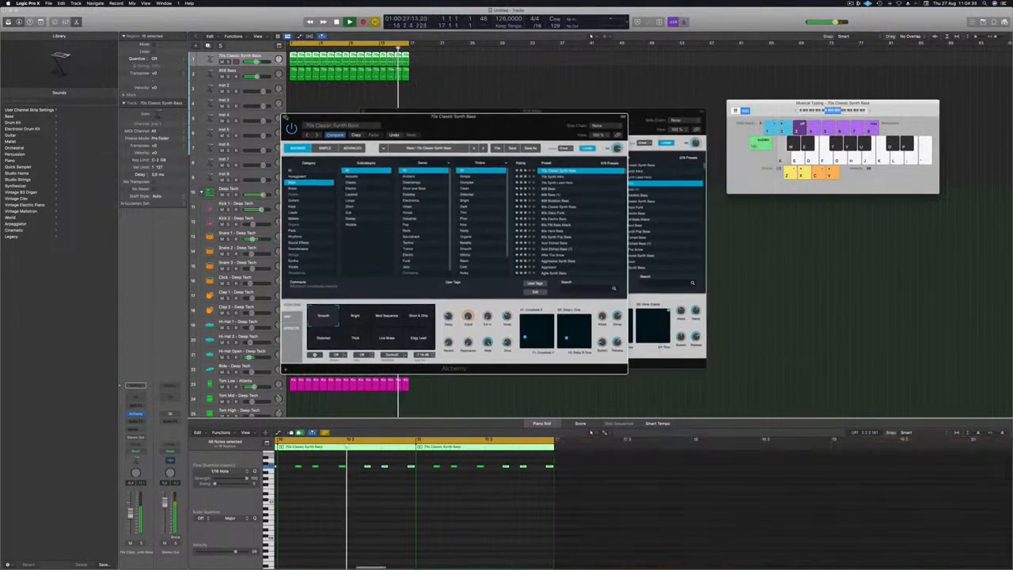
click(285, 117)
drag(371, 113, 342, 117)
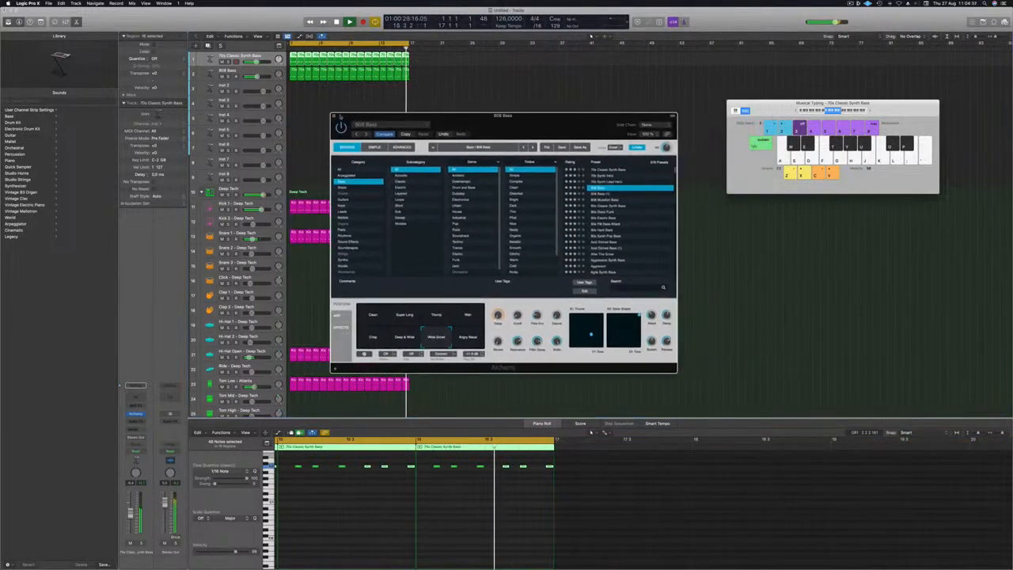
key(super+w)
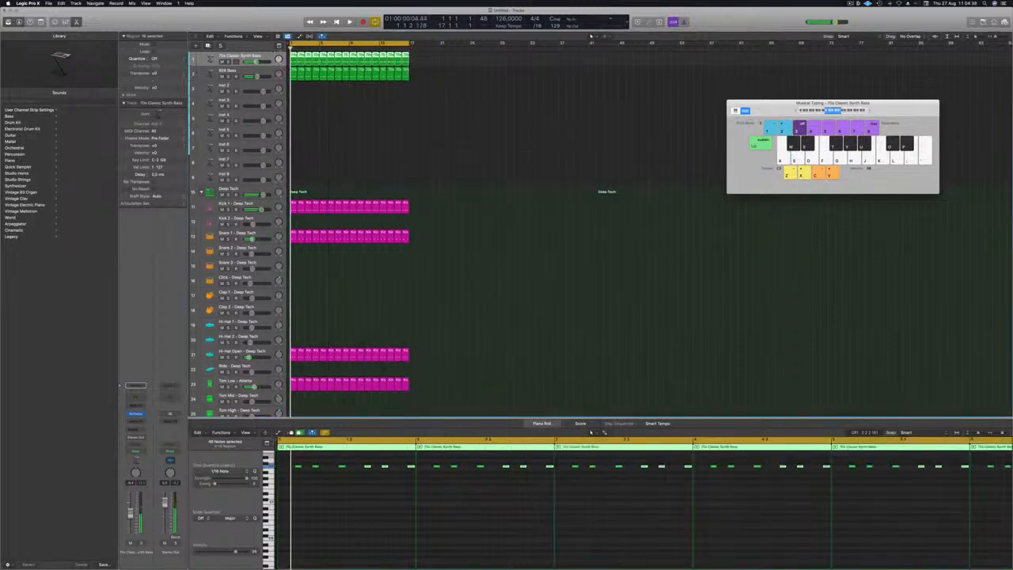
Create a summing stack from the 70s Classic Synth Bass track and move the 808 Bass track into it.
right_click(269, 54)
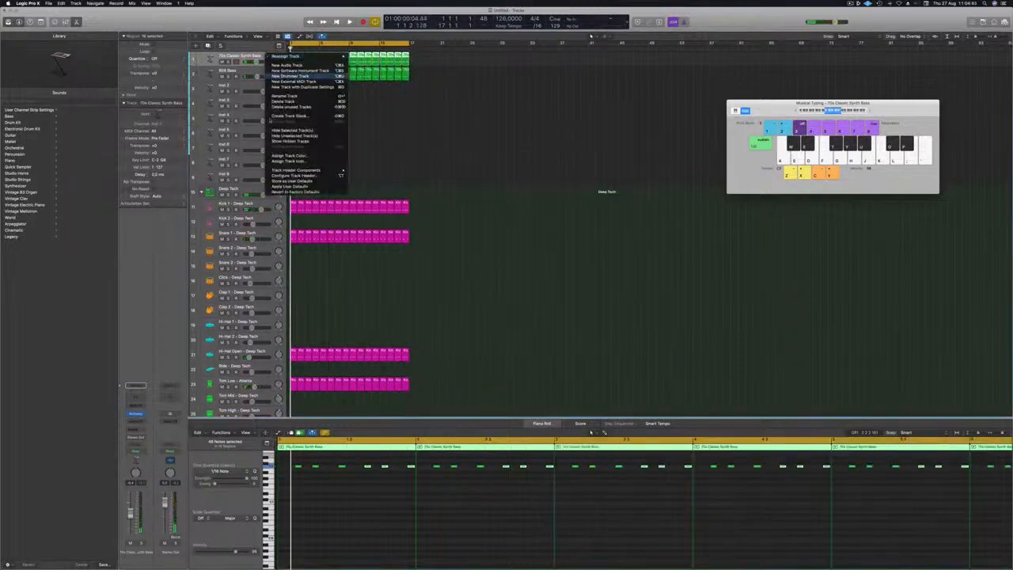
click(289, 116)
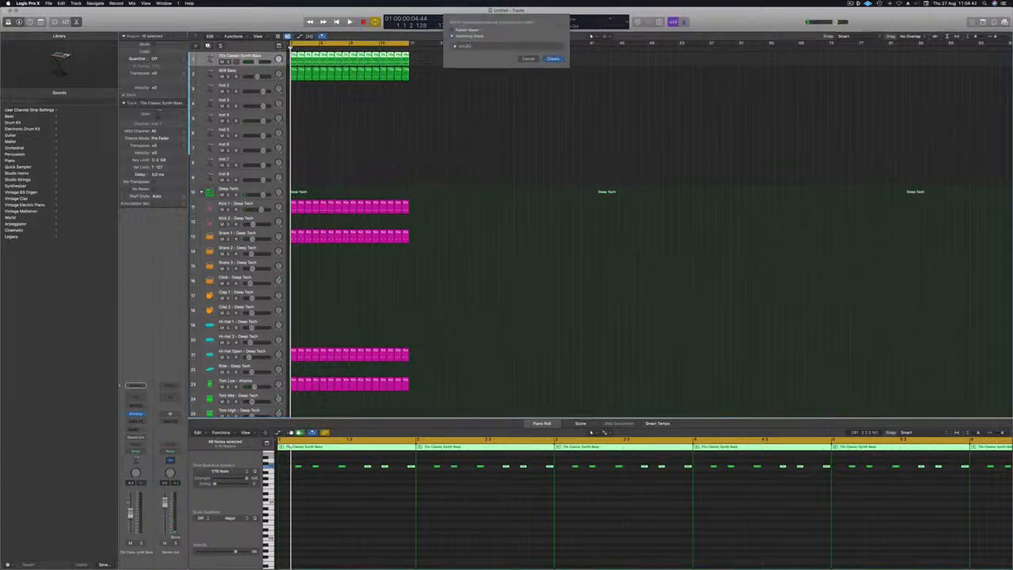
click(552, 58)
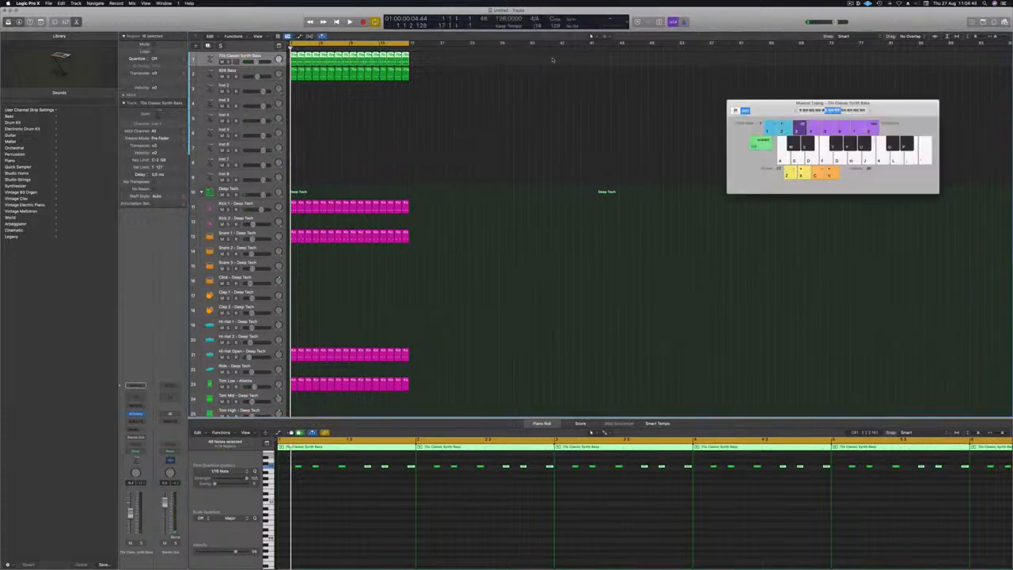
drag(244, 83, 248, 70)
Rename the summing stack to BASS STACK and play the loop from the start.
click(251, 60)
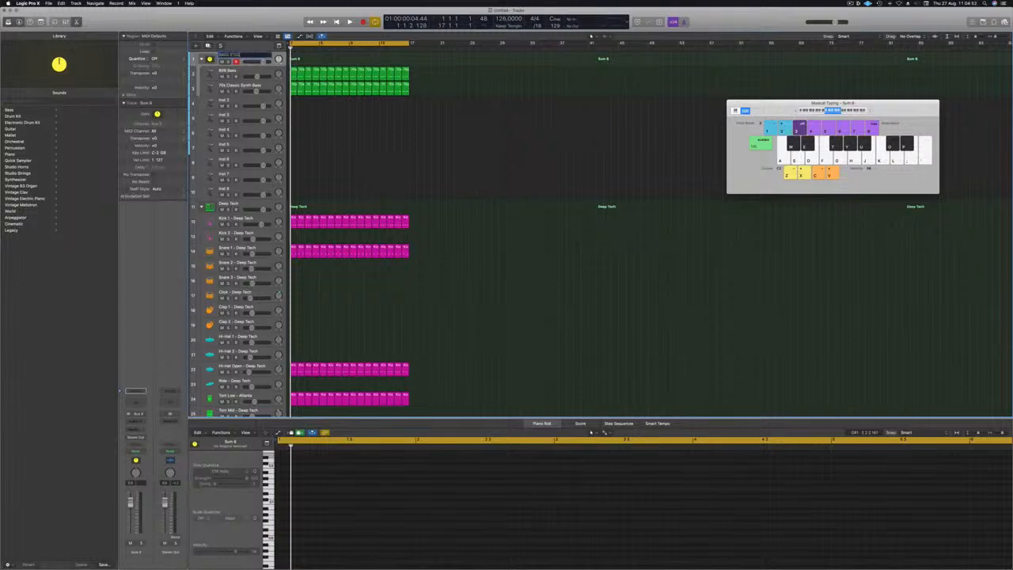
key(space)
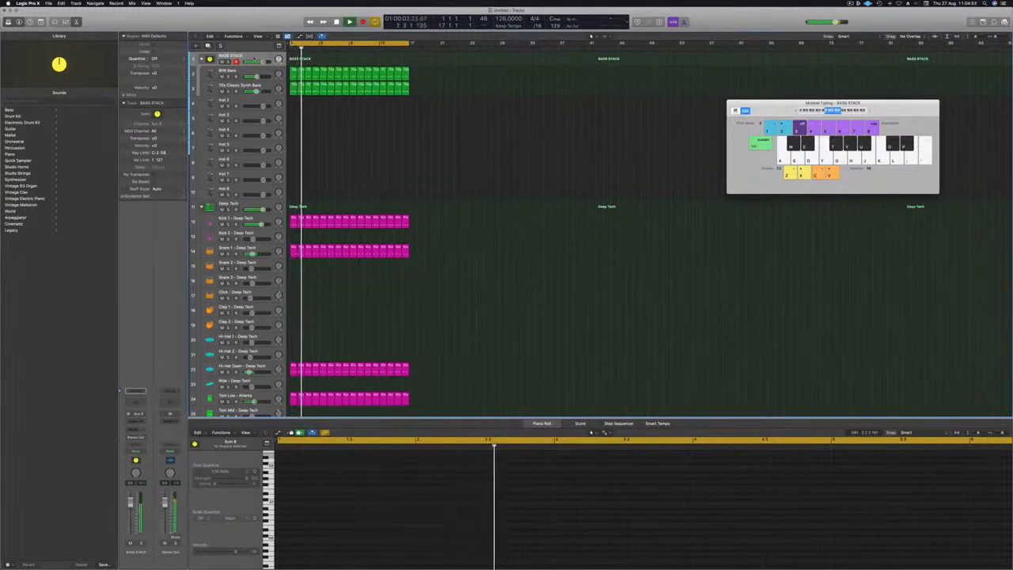
key(space)
key(space)
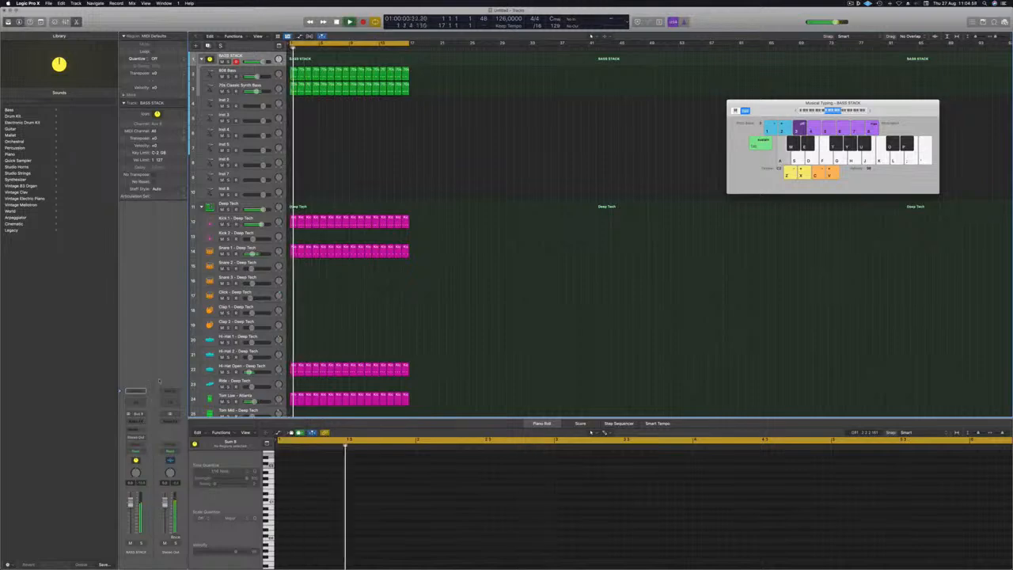
Open a Channel EQ on the BASS STACK channel and insert a Compressor after it.
click(138, 402)
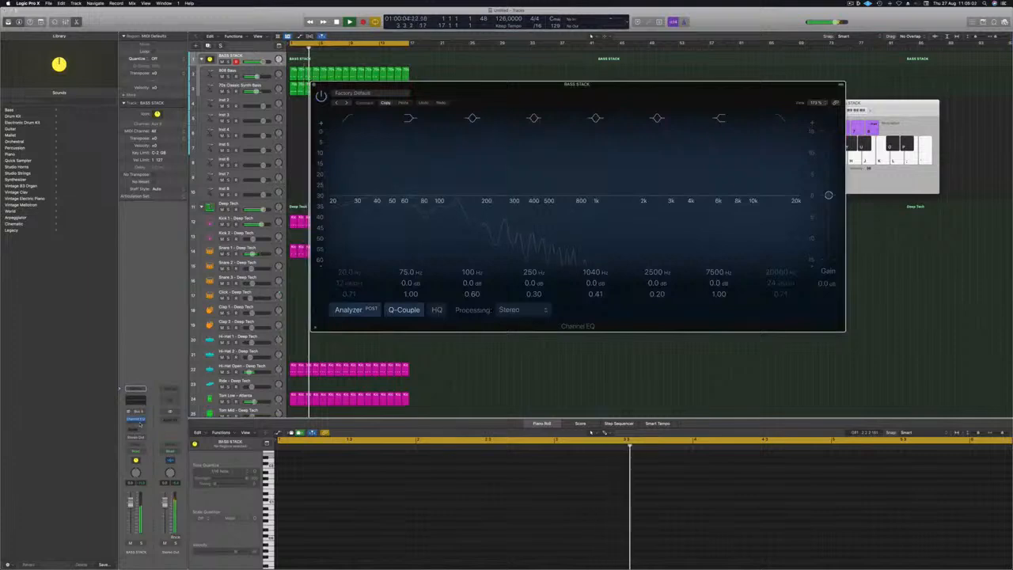
click(136, 410)
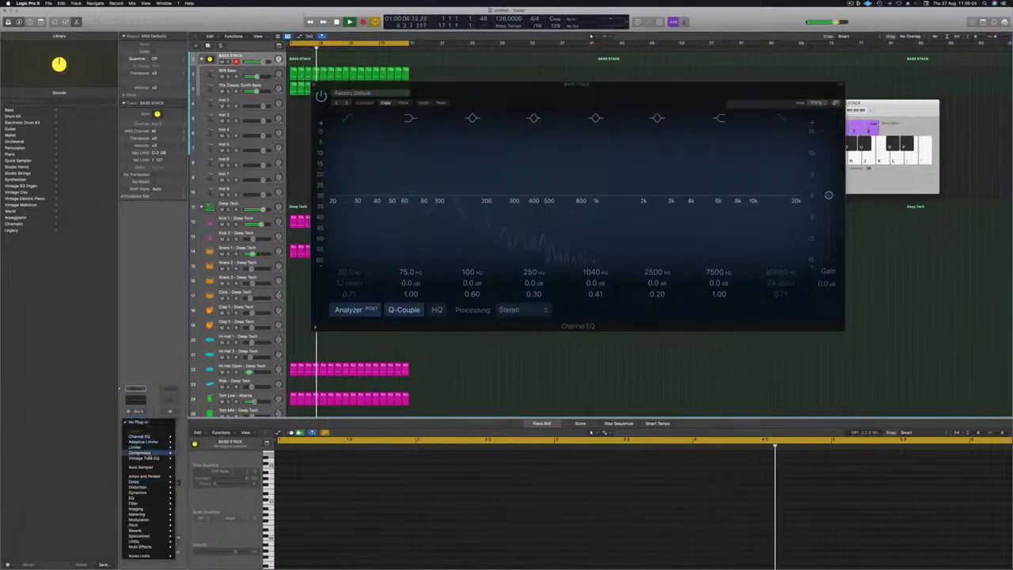
click(188, 452)
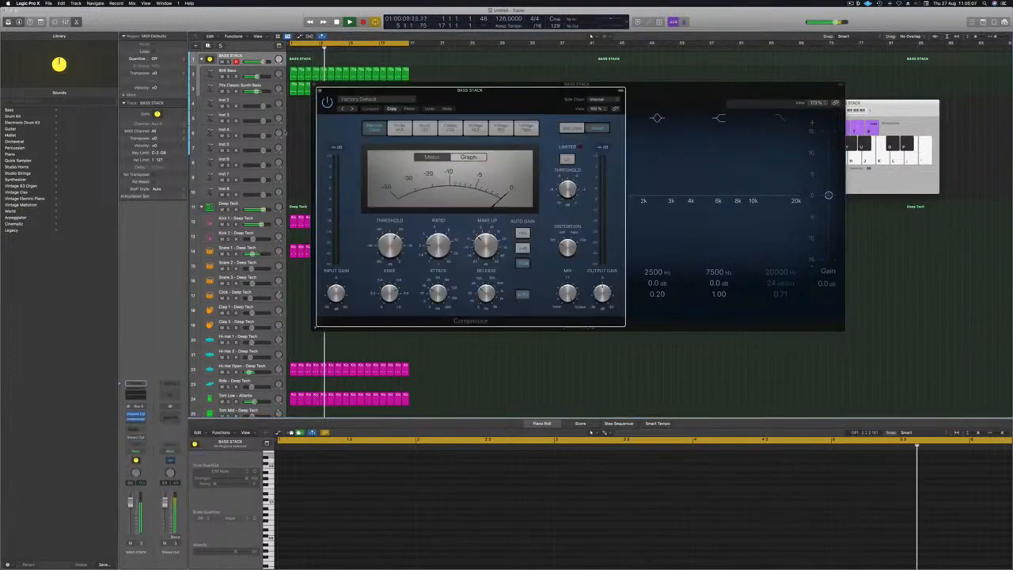
Set the BASS STACK Compressor's side chain to the Kick 1 - Deep Tech instrument (Inst 9) and close the Compressor and Channel EQ windows.
click(601, 100)
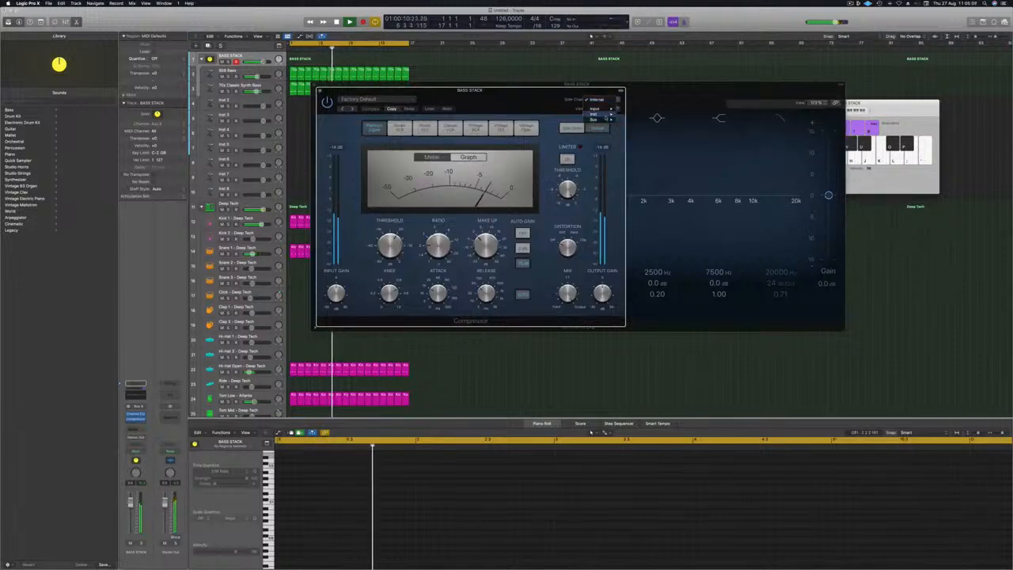
mouse_move(595, 114)
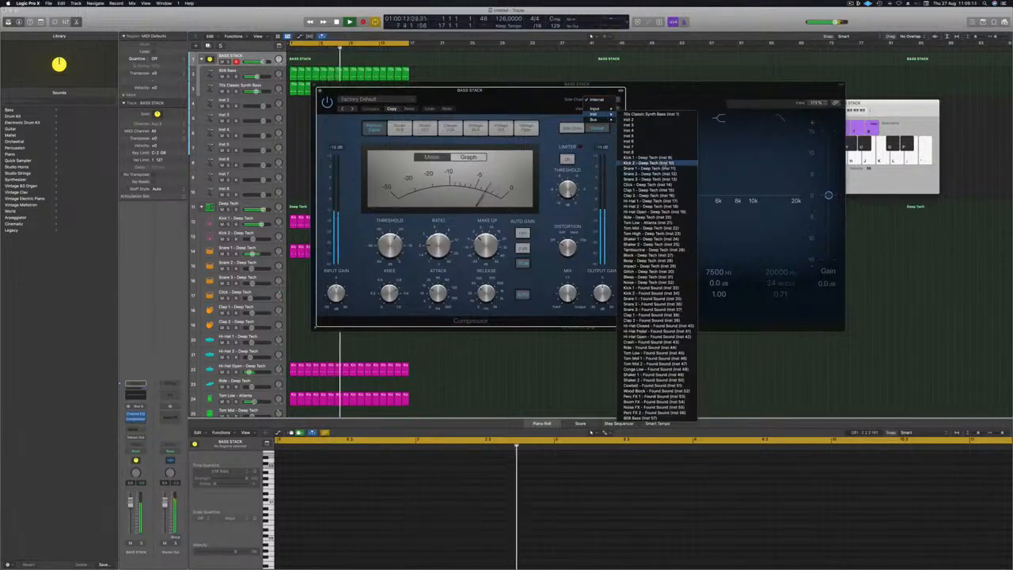
click(649, 157)
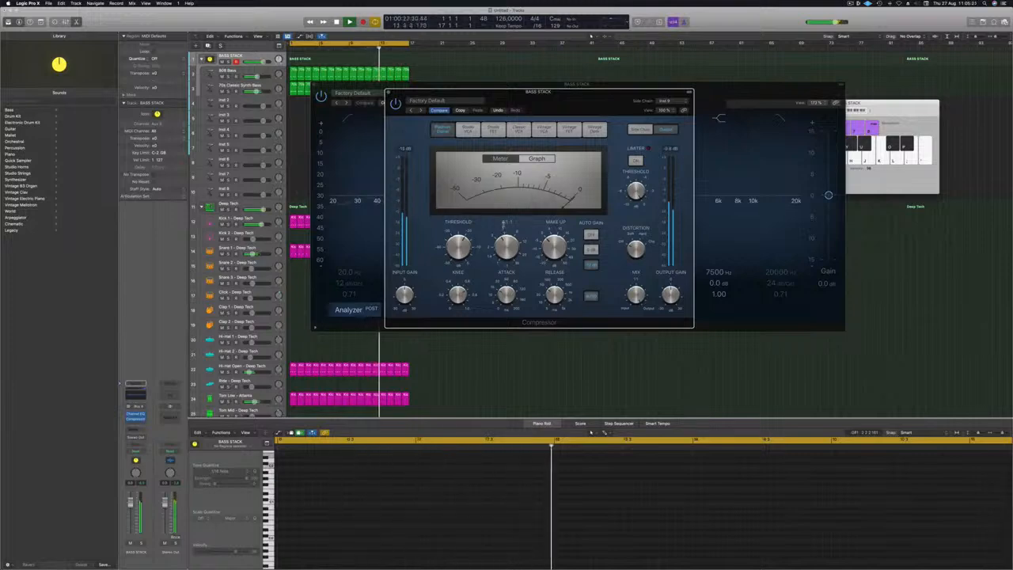
drag(574, 105, 581, 177)
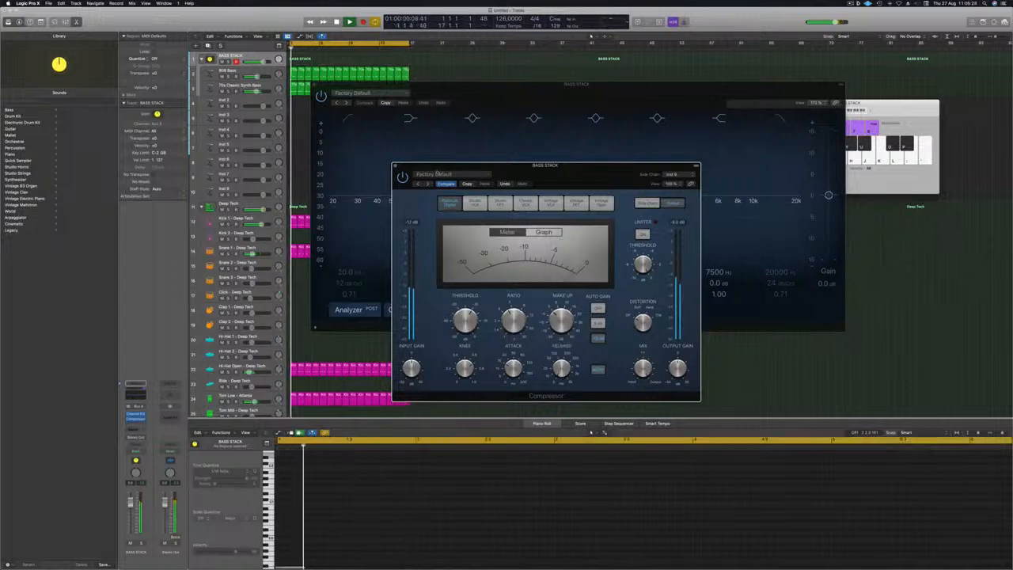
click(396, 165)
drag(477, 84, 449, 139)
key(super+w)
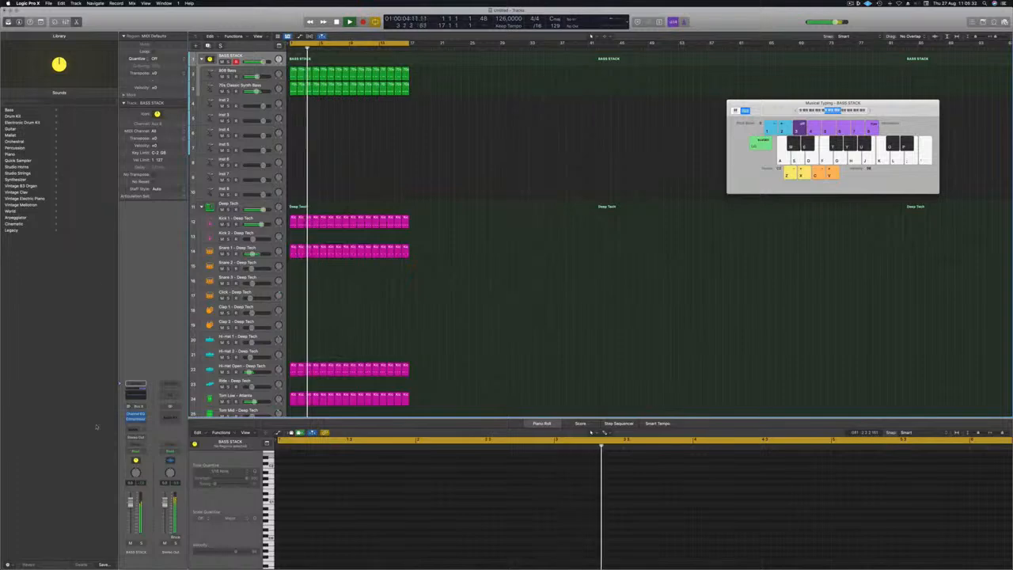
Insert a second Compressor on the BASS STACK channel and set its model to Vintage FET.
click(135, 425)
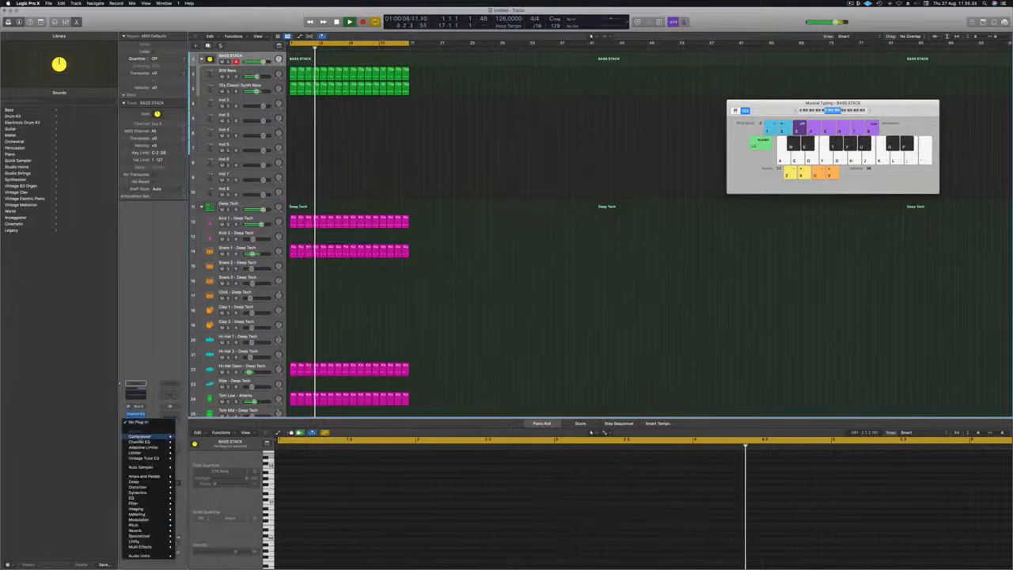
click(190, 436)
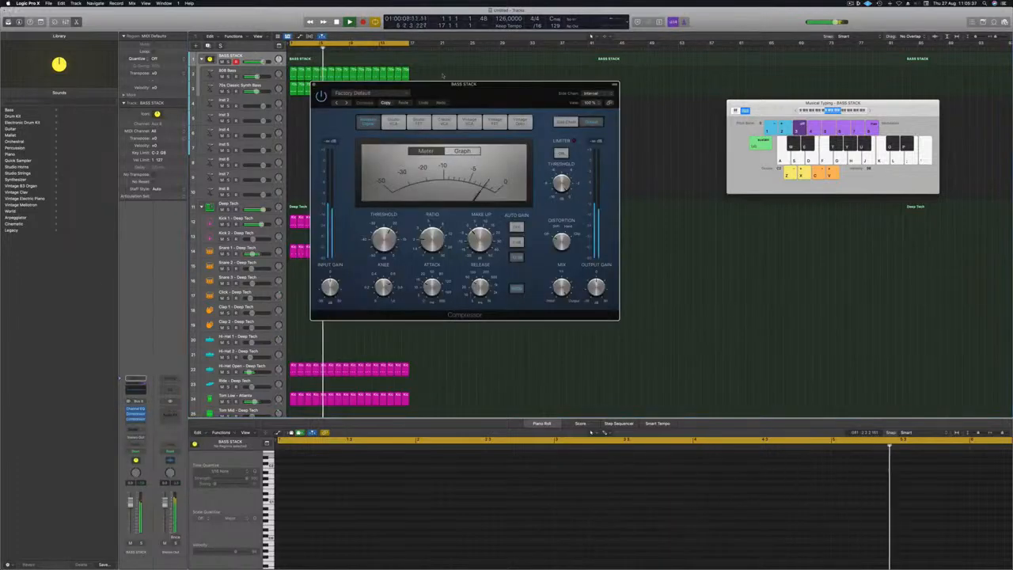
drag(478, 96, 512, 100)
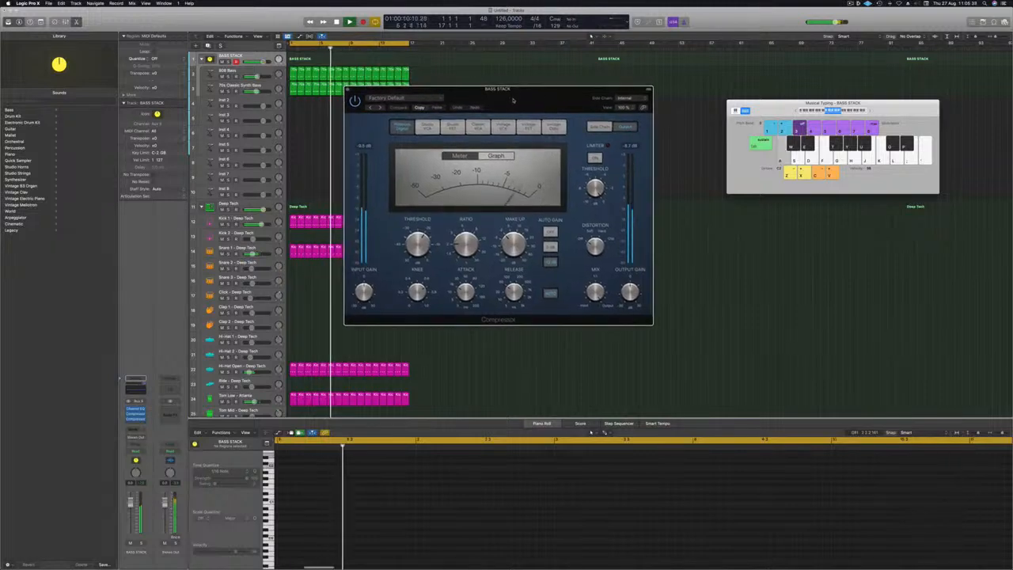
click(425, 128)
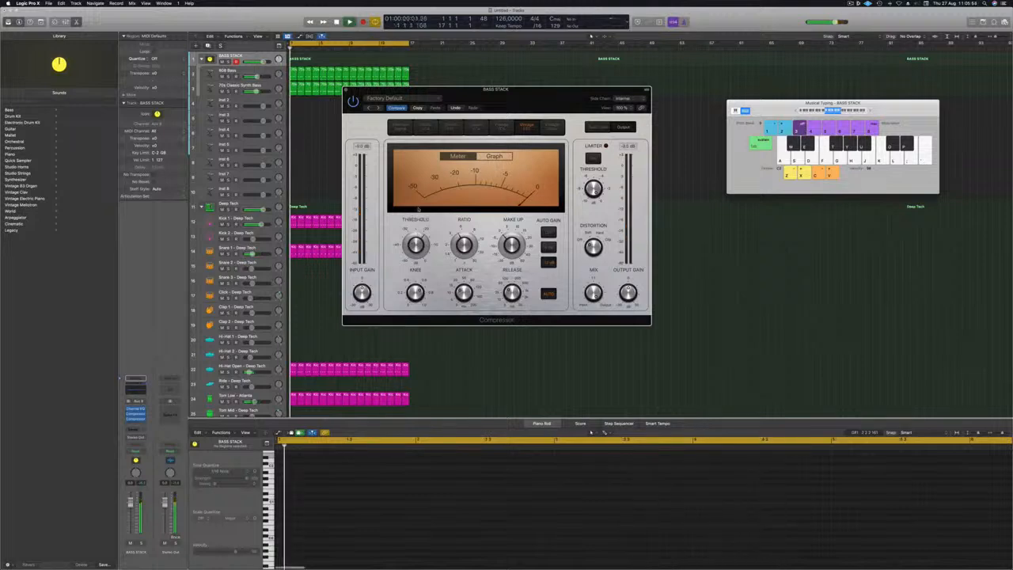
drag(569, 88, 590, 86)
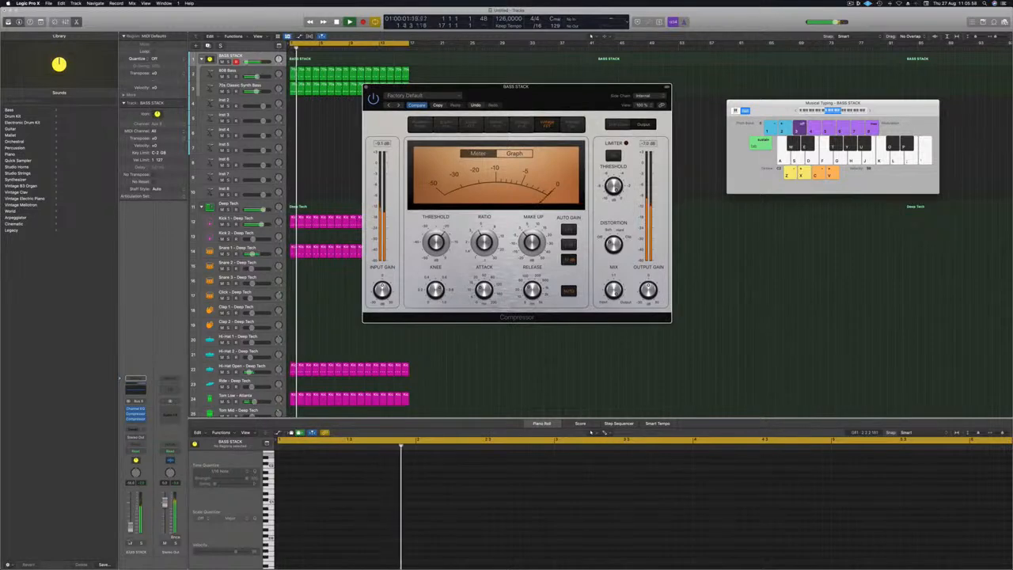
Rebalance the BASS STACK volume fader against the drums and check the stack briefly in solo.
drag(130, 515, 131, 510)
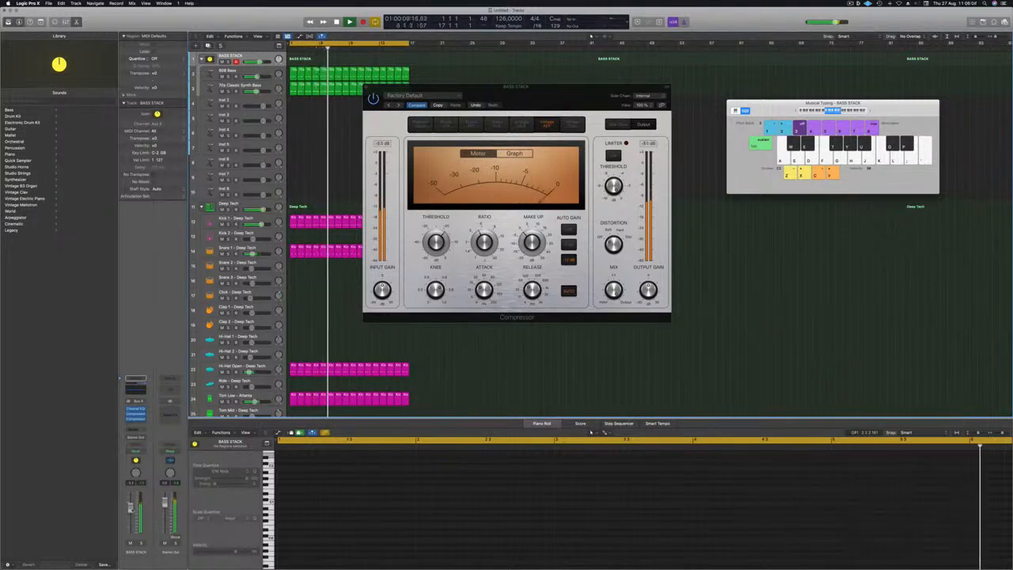
click(142, 544)
click(141, 543)
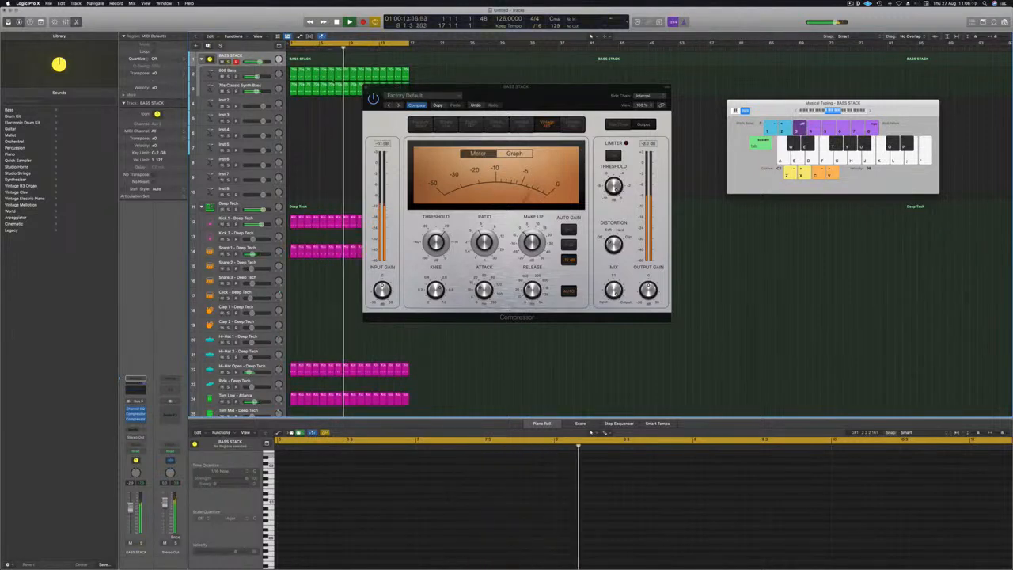
Adjust the low end in the 808 Bass track's Channel EQ, close the plug-in windows and clear the region selection.
key(Down)
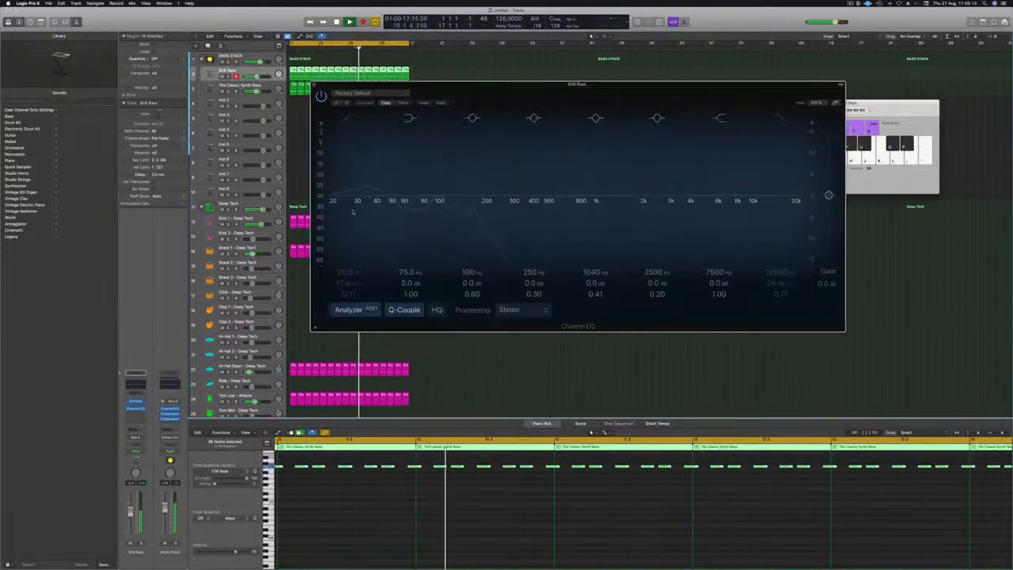
drag(420, 195, 433, 188)
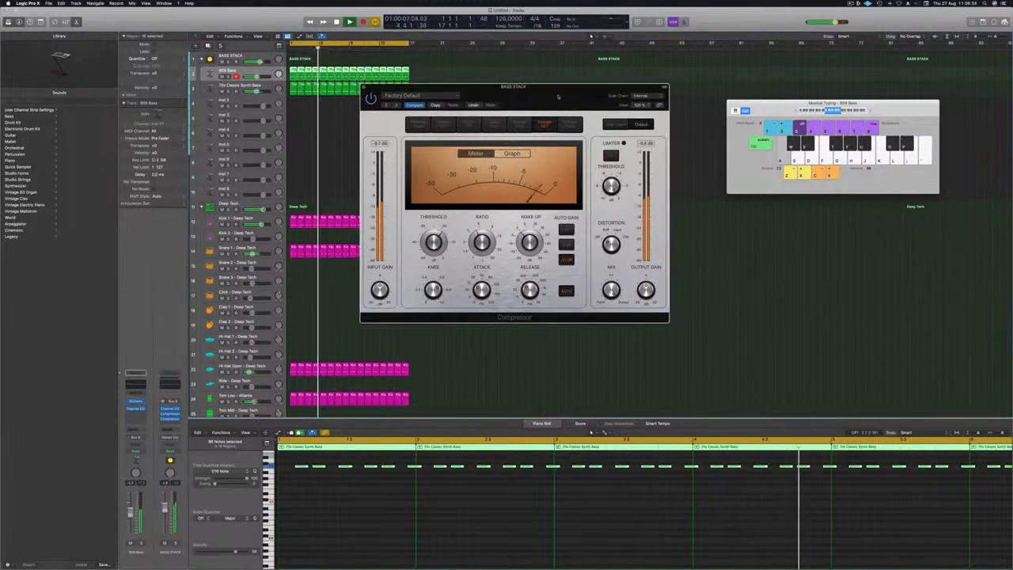
drag(483, 93, 474, 93)
click(358, 87)
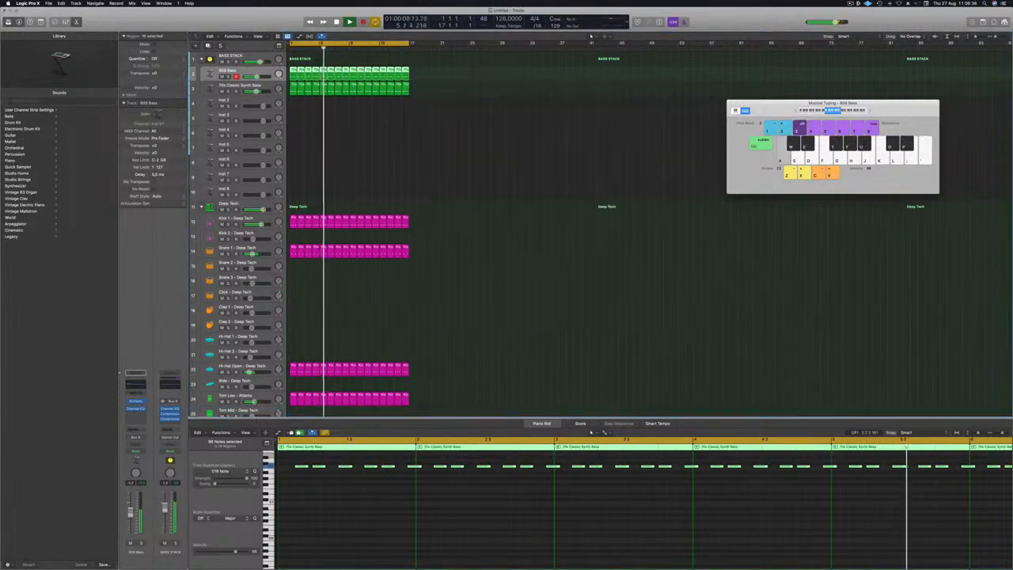
click(348, 127)
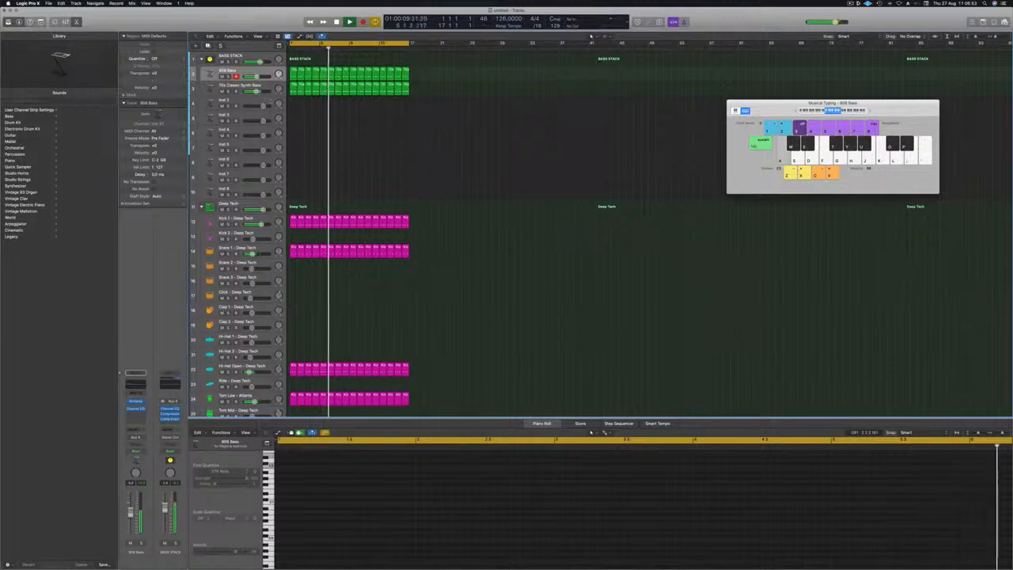
Replace Alchemy on the Inst 2 track with a stereo Sculpture instrument.
click(293, 88)
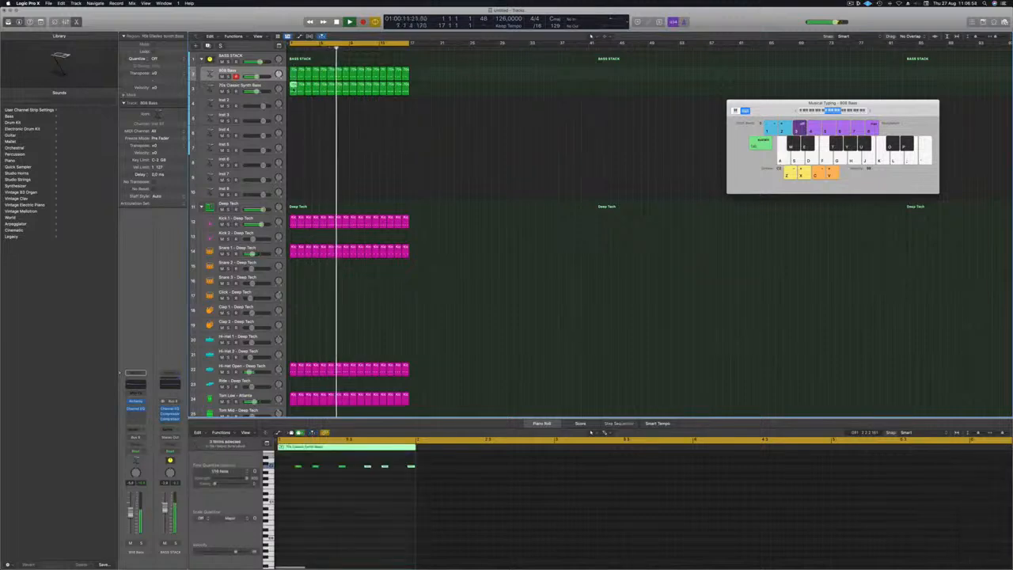
click(212, 104)
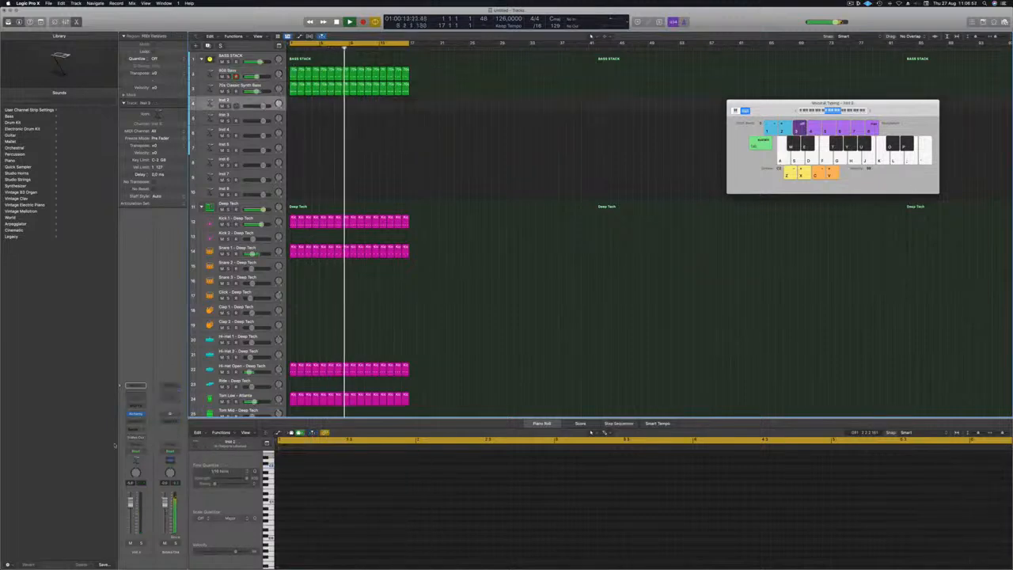
click(142, 412)
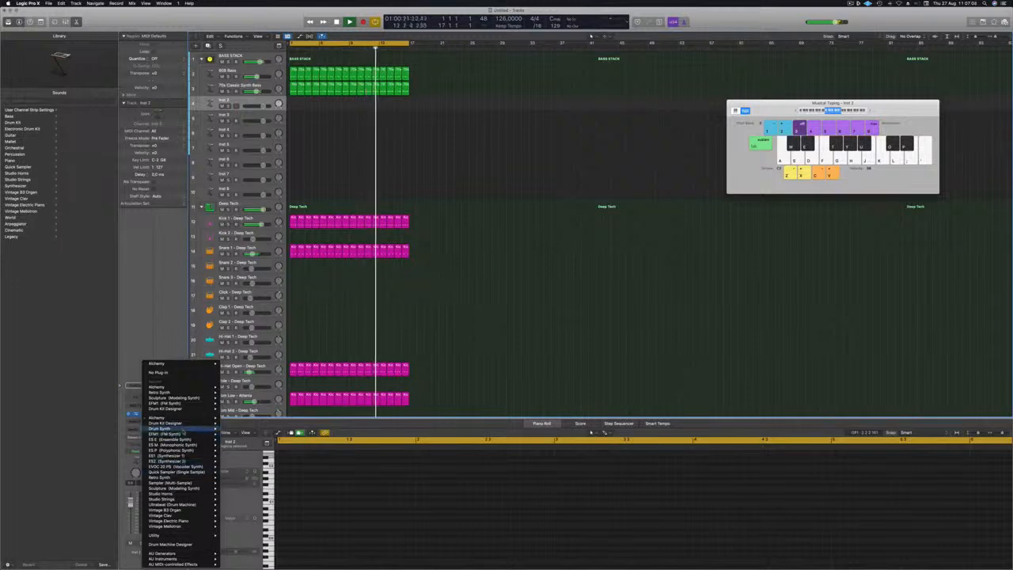
mouse_move(182, 434)
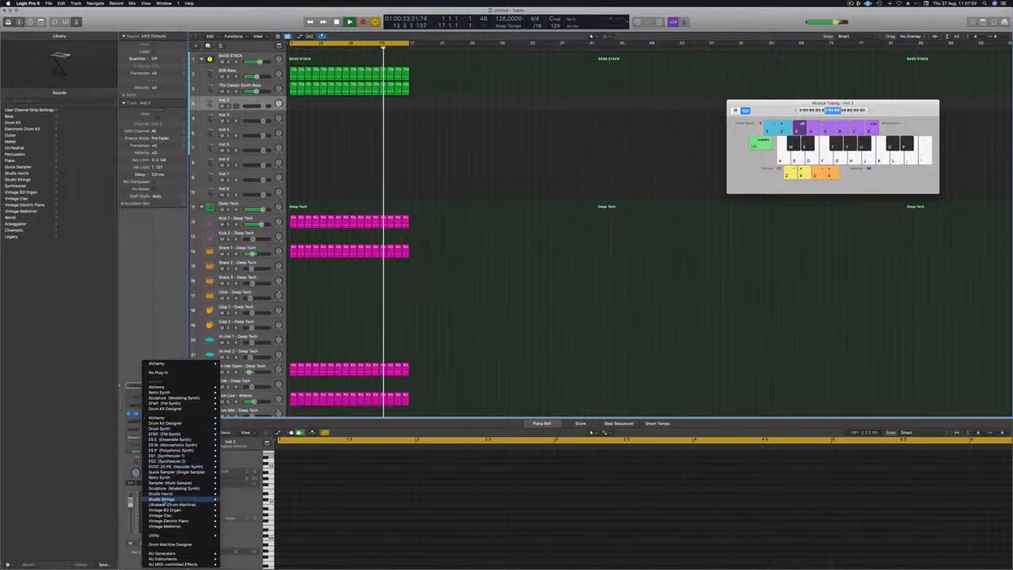
mouse_move(182, 489)
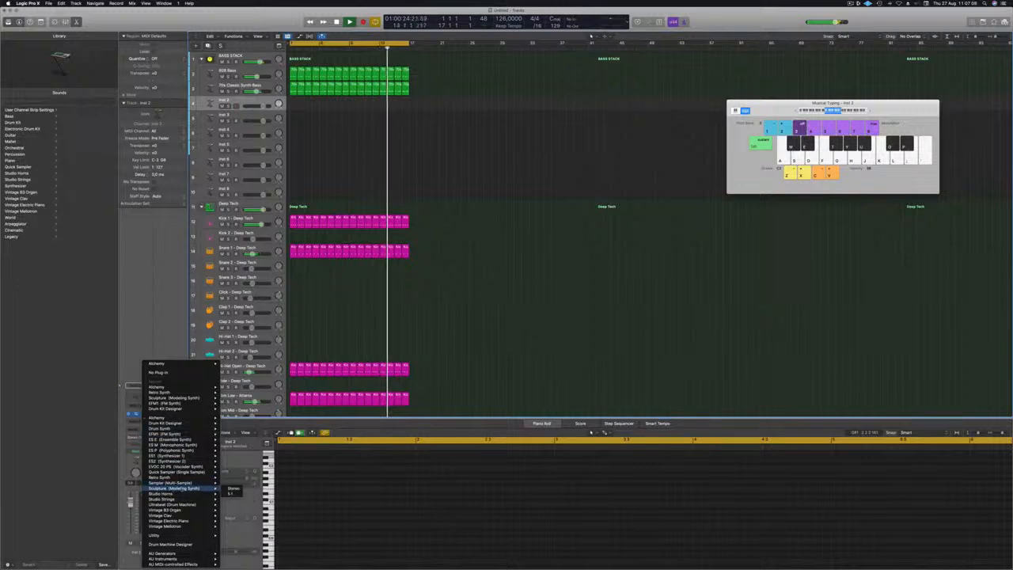
click(231, 488)
drag(437, 83, 575, 72)
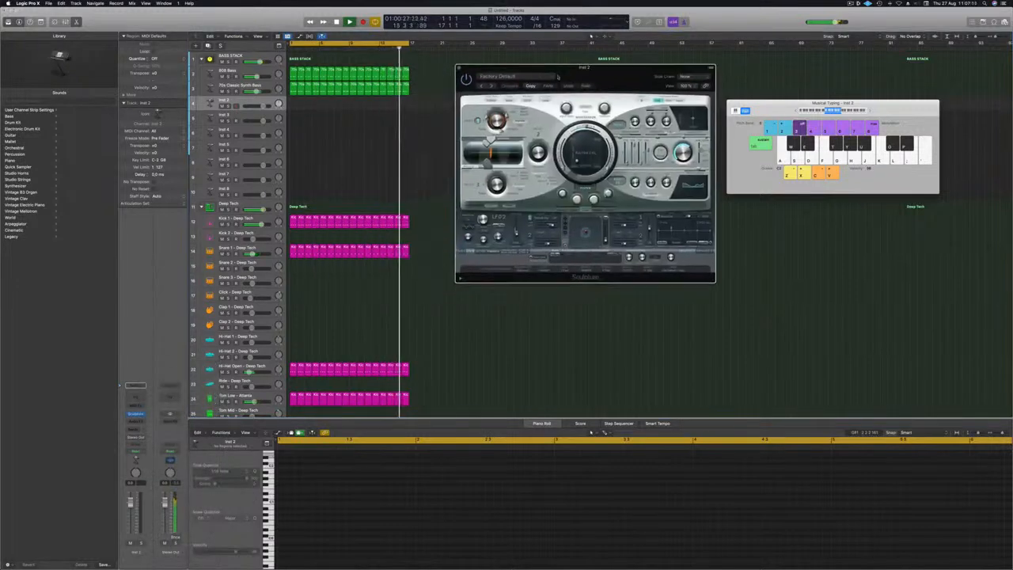
Copy the first 70s Classic Synth Bass region to the Sculpture track, load the Lean on 2 preset and repeat the region across the 16 bars.
drag(293, 87, 293, 104)
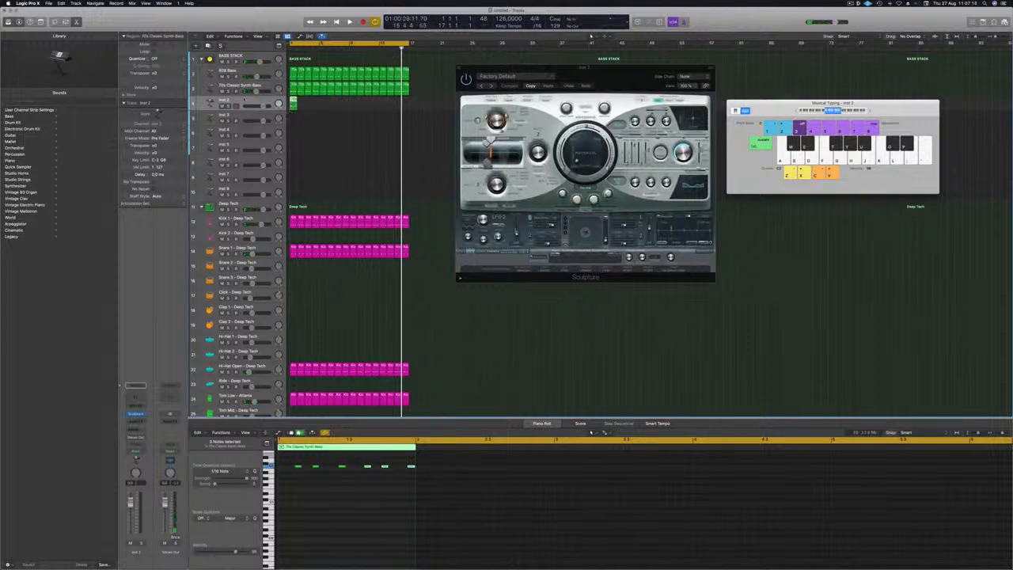
click(491, 85)
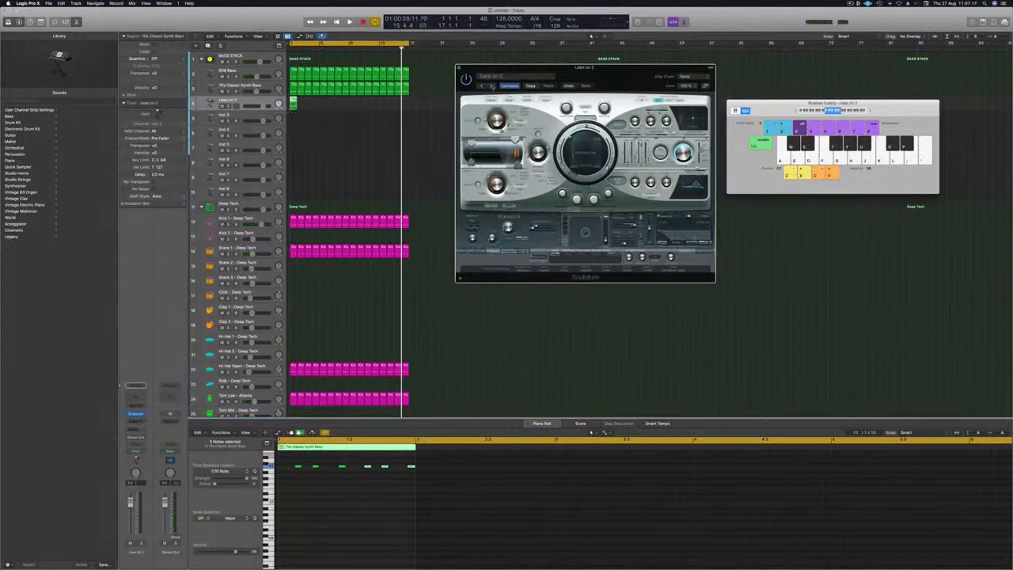
drag(293, 101, 353, 102)
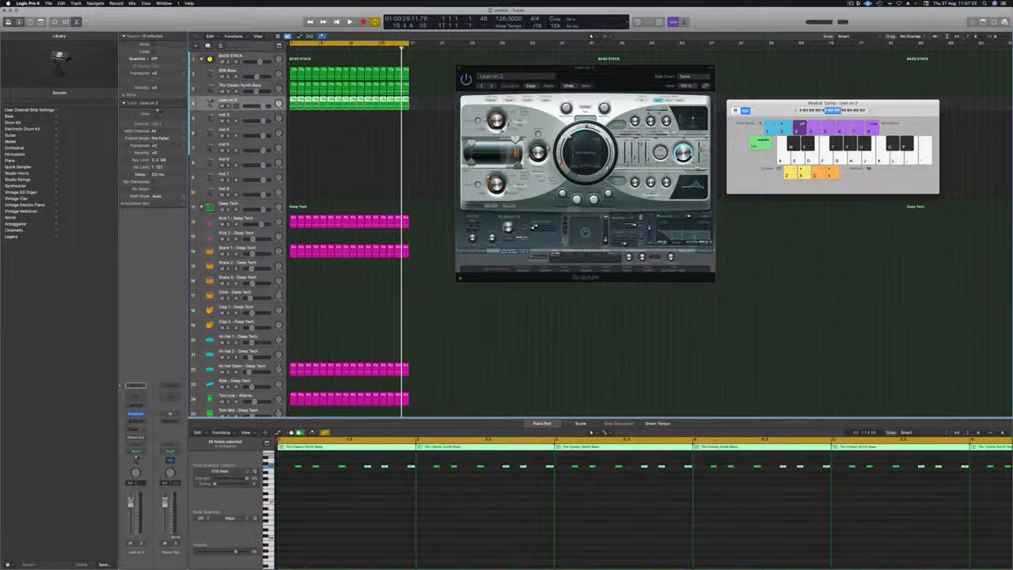
Play the loop and compare the notes of all regions in the Piano Roll, returning to the Lean on 2 regions.
key(space)
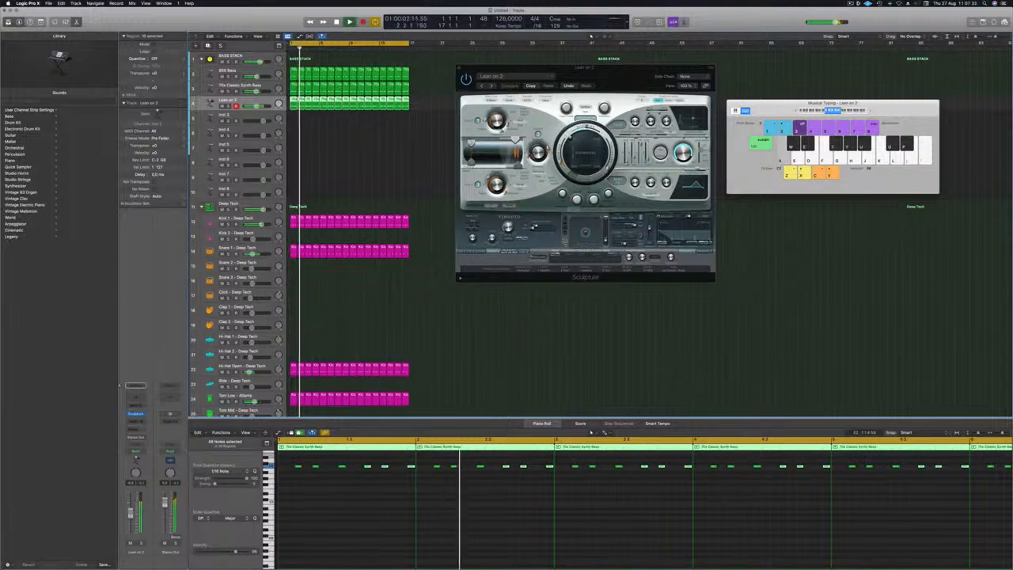
scroll(332, 514, up, 5)
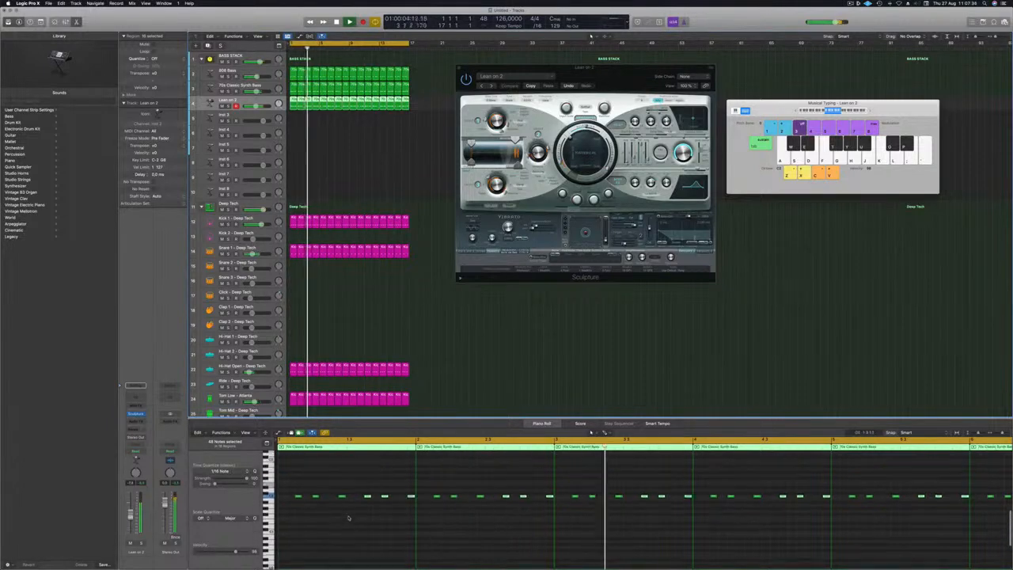
key(super+a)
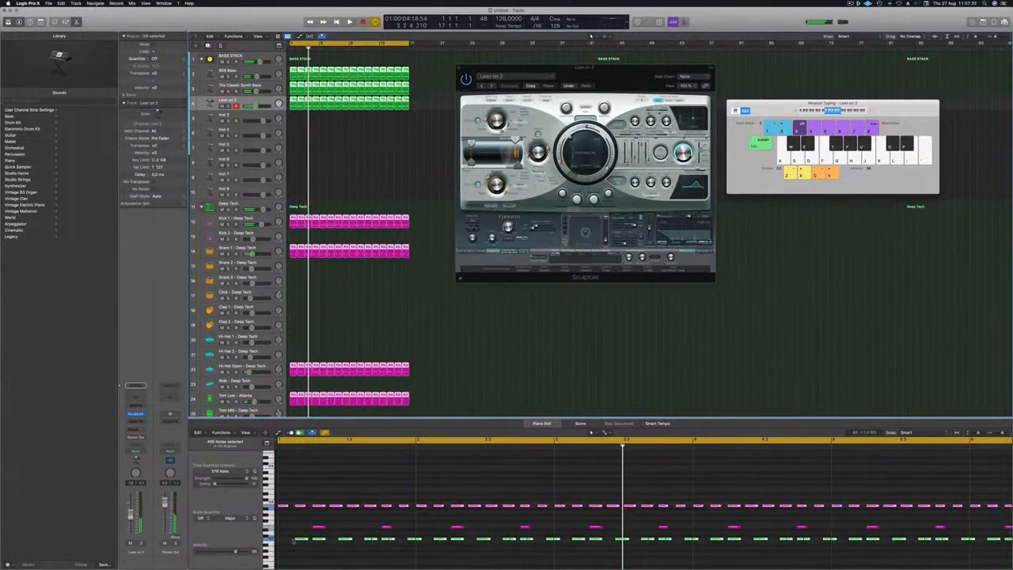
click(368, 141)
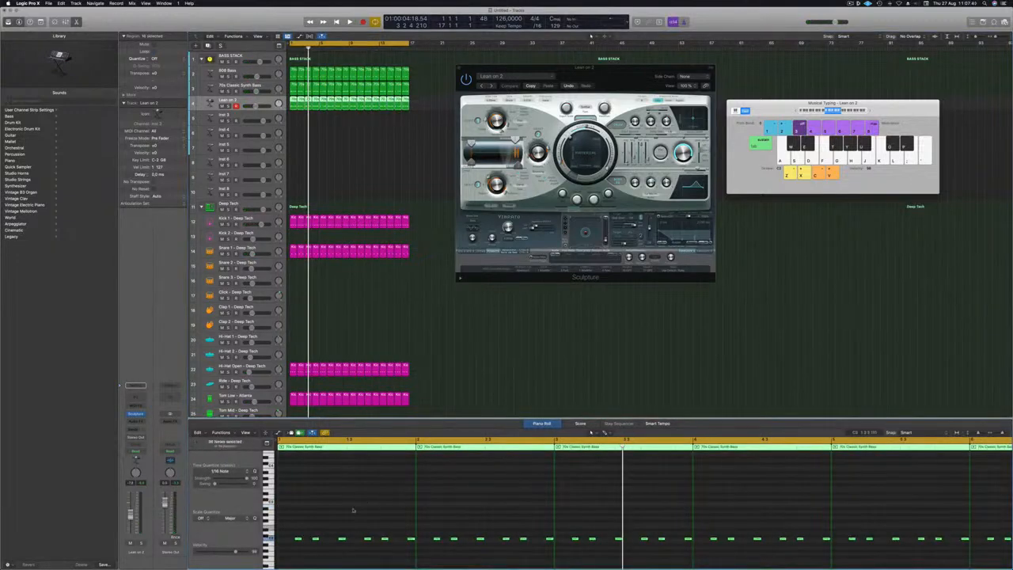
Duplicate the Lean on 2 bass notes at a higher pitch and transpose the copies by semitones during playback to find a harmony.
drag(297, 539, 299, 524)
key(space)
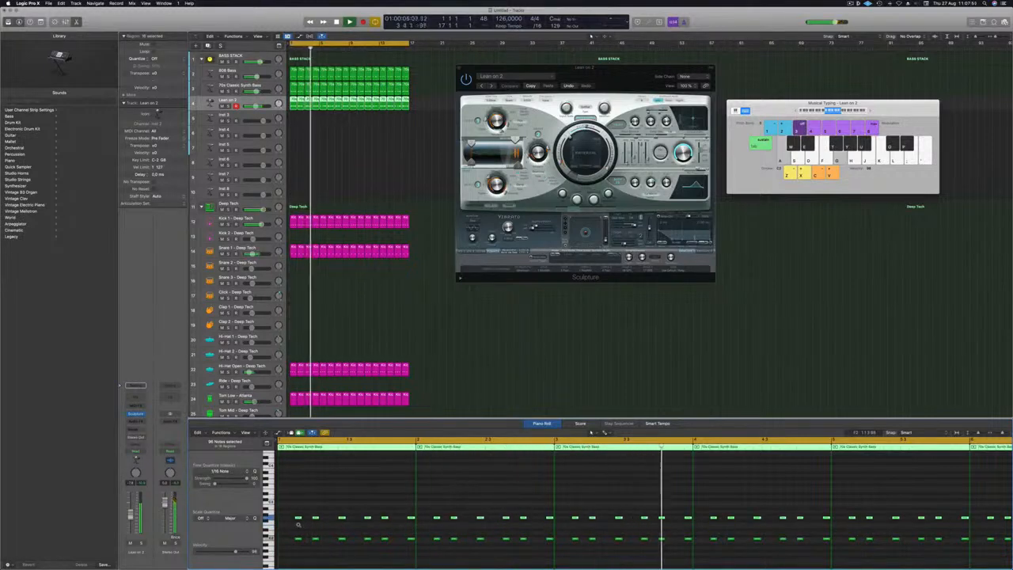
key(alt+Up)
key(alt+Up)
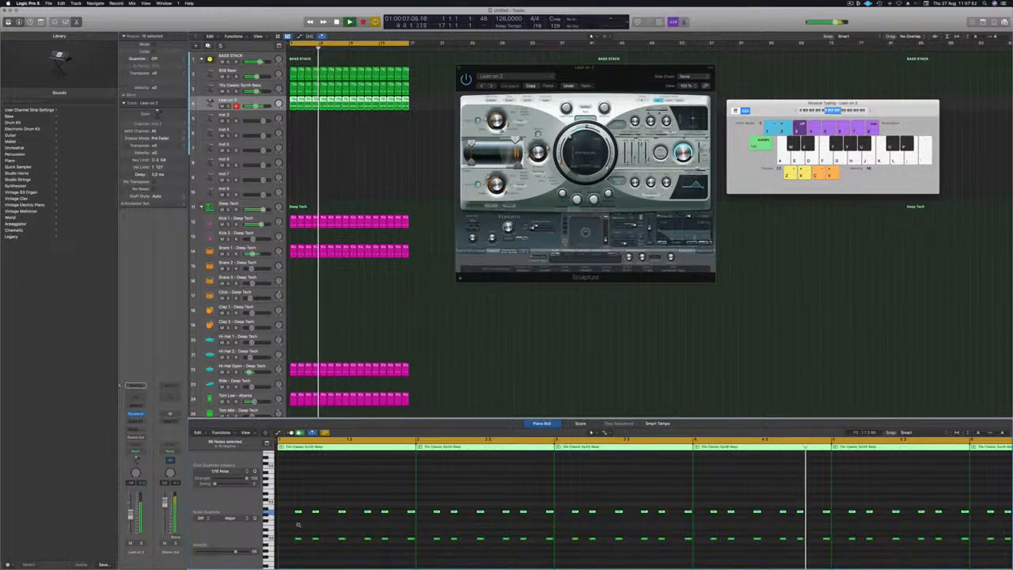
key(alt+Up)
key(alt+Up)
key(alt+Down)
key(alt+Down)
key(alt+Down)
key(alt+Down)
key(alt+Down)
key(alt+Down)
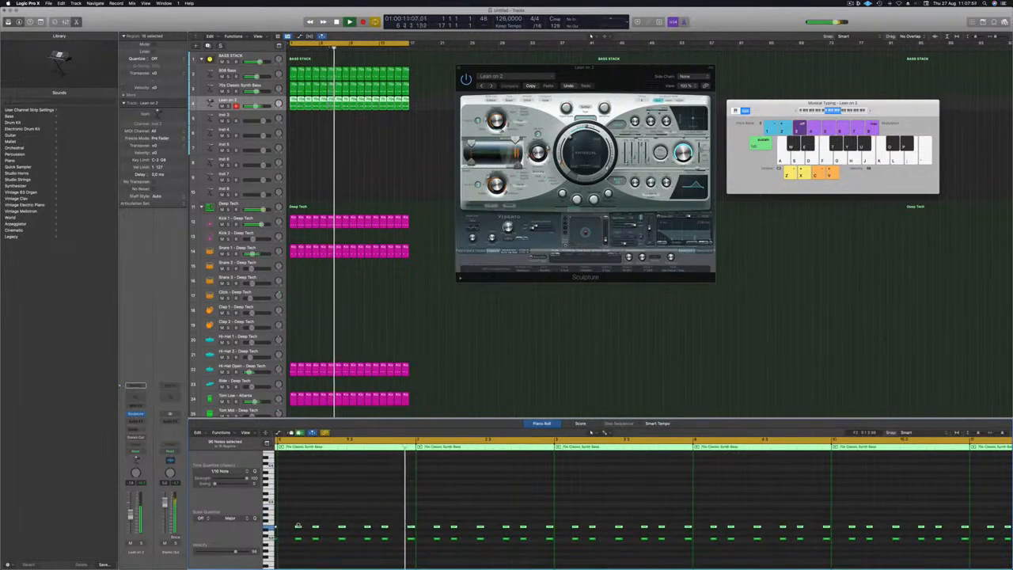
Try the Lean on 2 harmony notes at several semitone transpositions, partly with the track soloed, and return them to their starting pitch.
key(alt+Down)
key(alt+Down)
key(alt+Down)
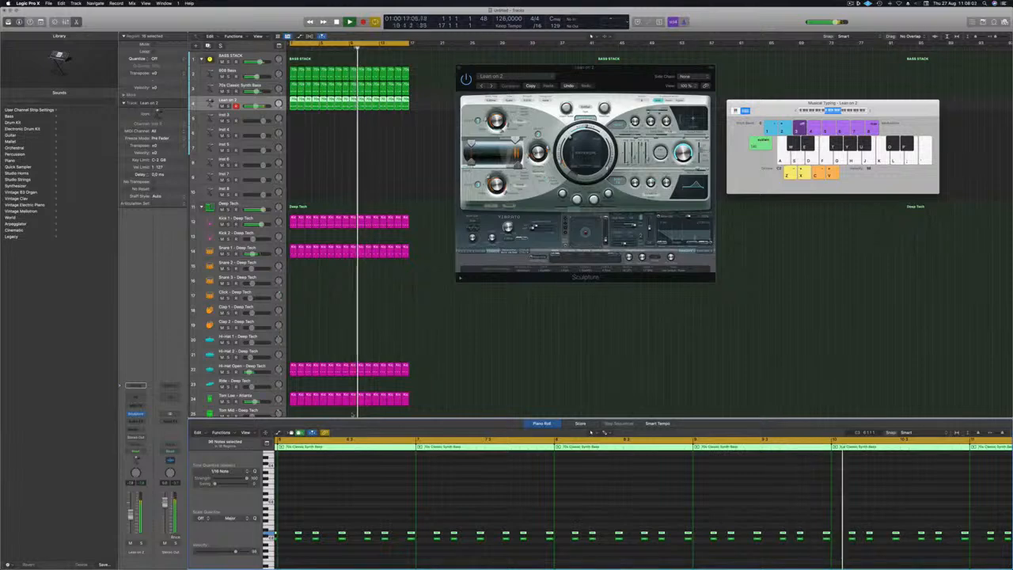
key(ctrl+s)
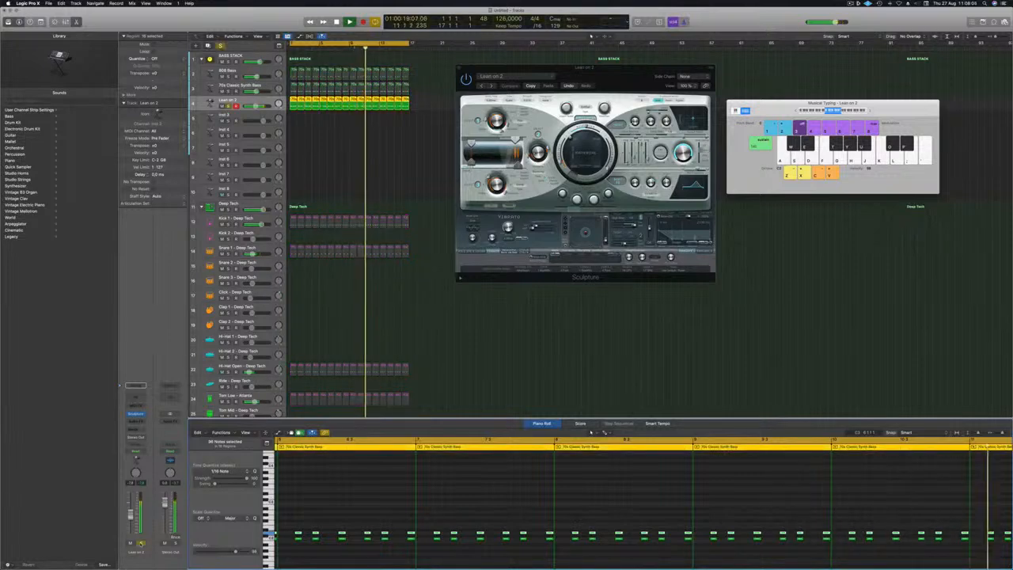
key(alt+Up)
key(alt+Up)
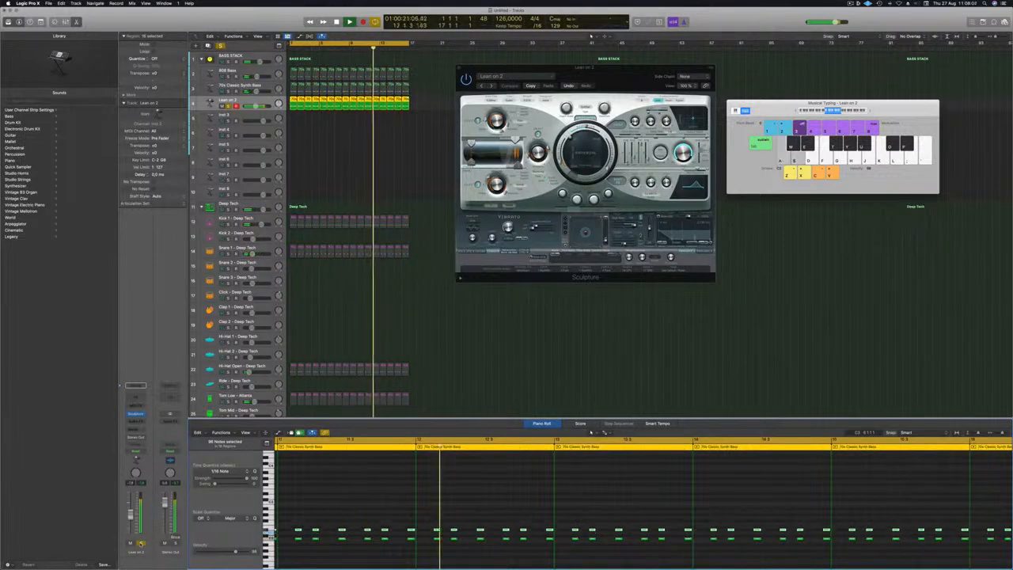
key(alt+Down)
key(alt+Down)
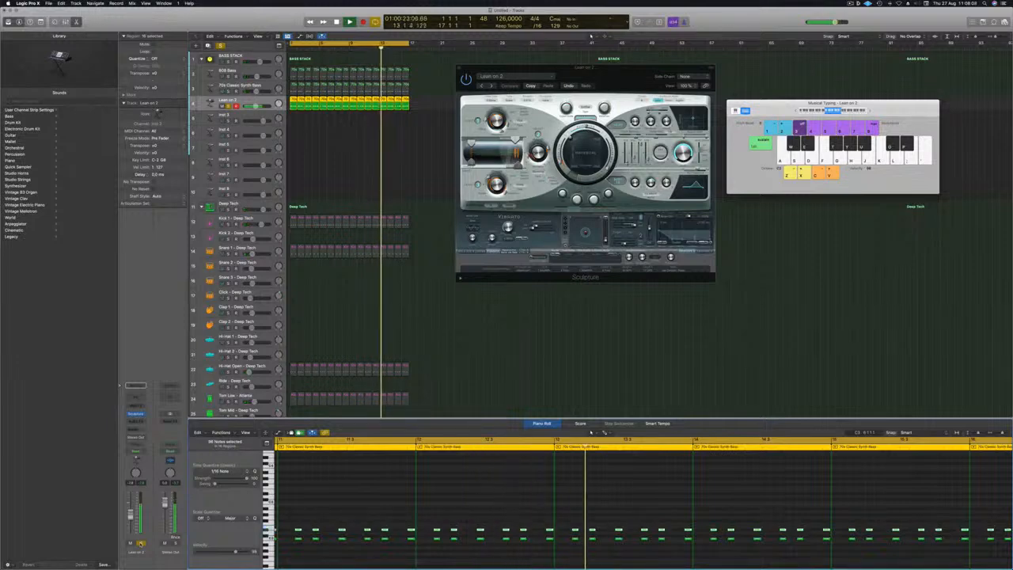
key(alt+Up)
key(alt+Up)
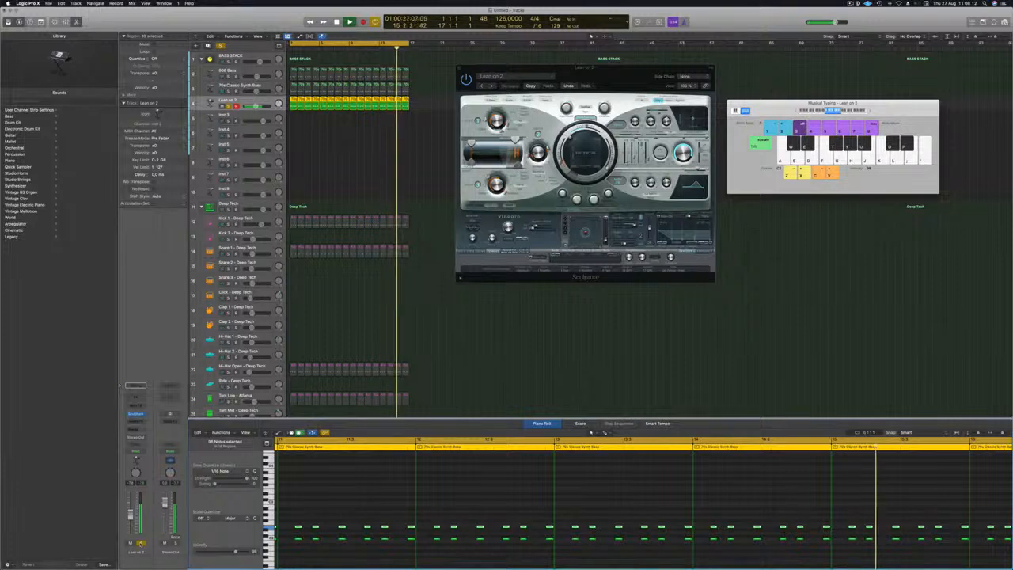
key(a)
click(229, 106)
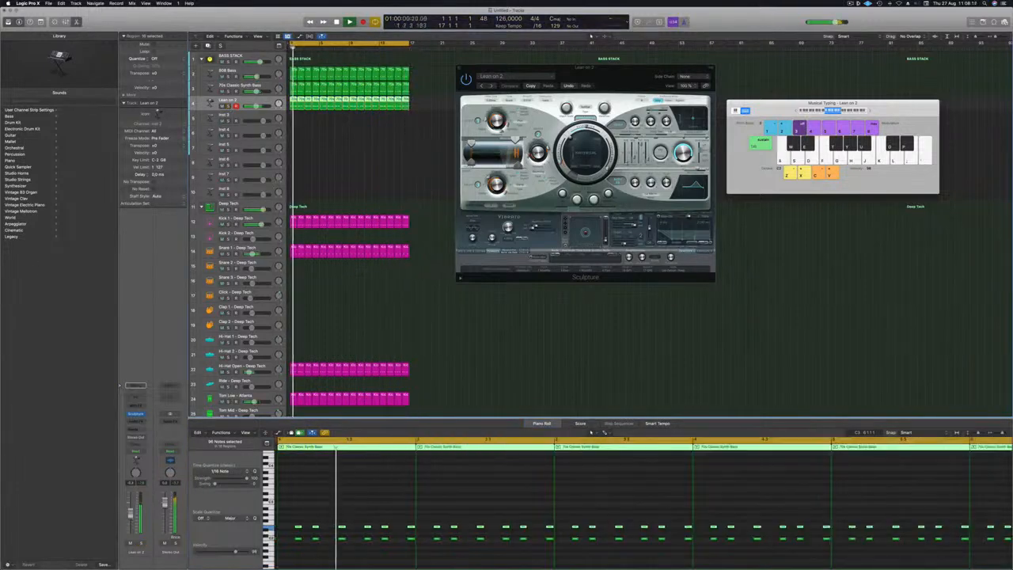
Close Sculpture and add a Channel EQ to the Lean on 2 track with a low cut at 138 Hz and 18 dB/Oct.
drag(470, 66, 358, 89)
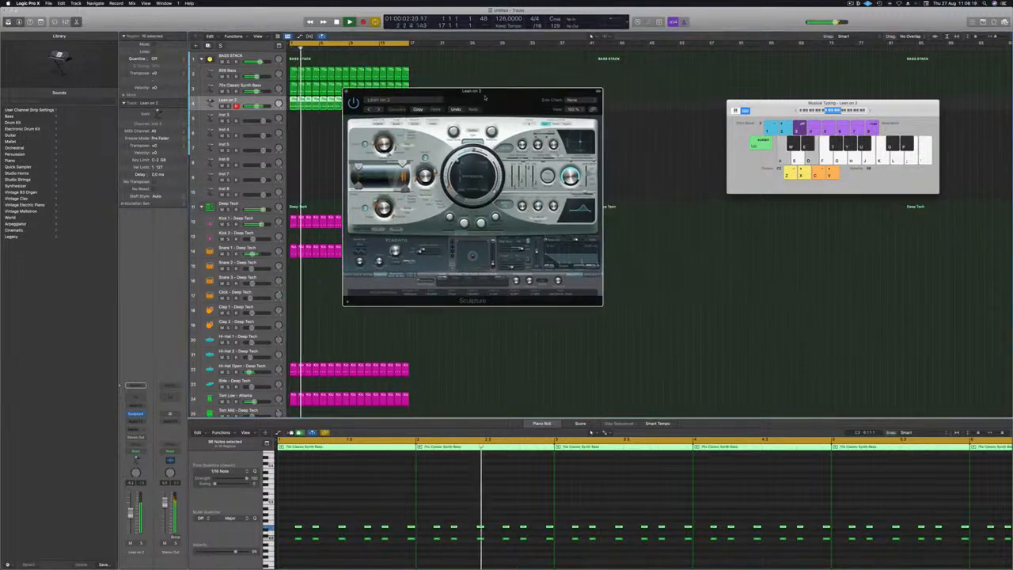
key(super+w)
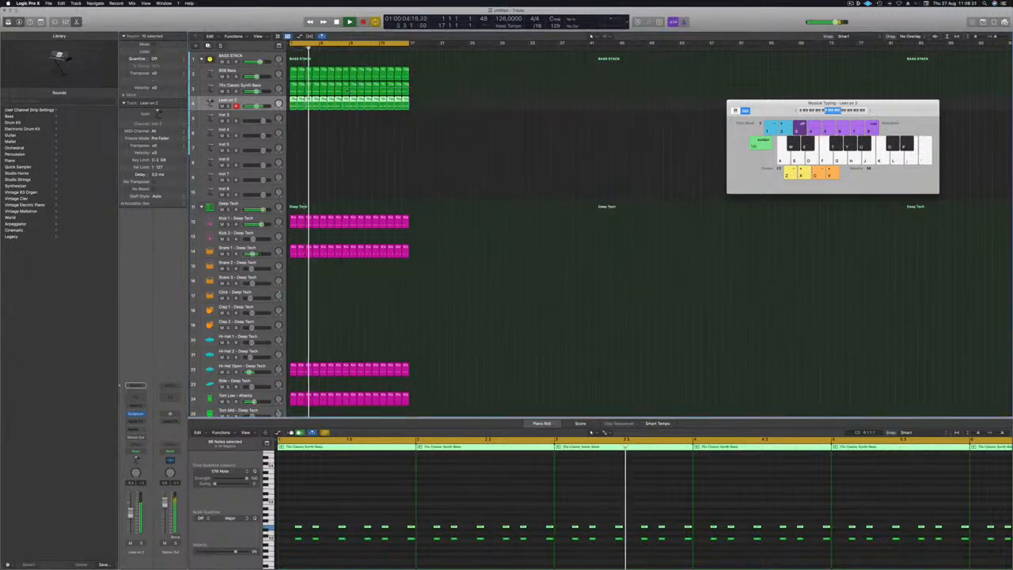
click(136, 396)
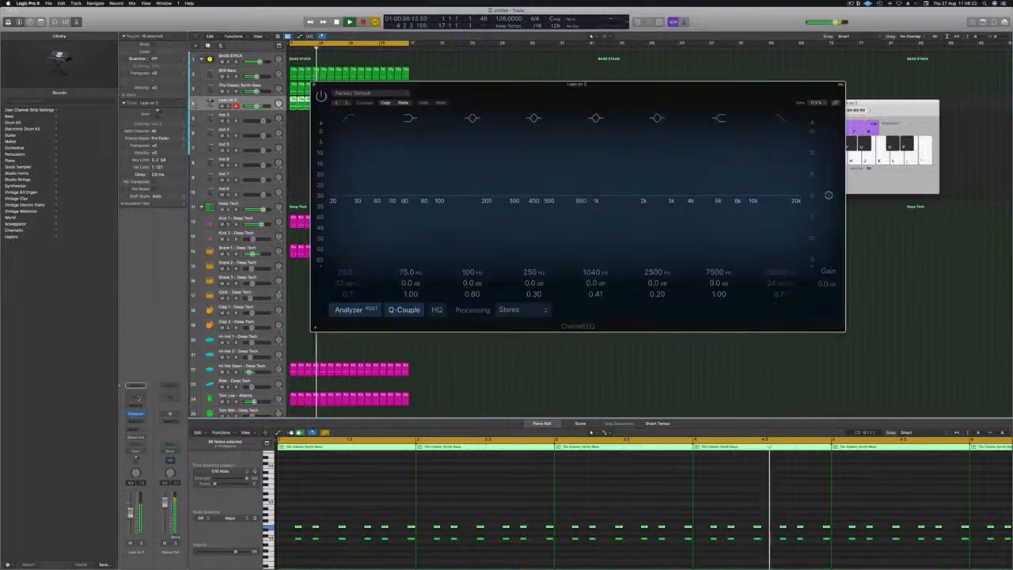
drag(590, 84, 551, 71)
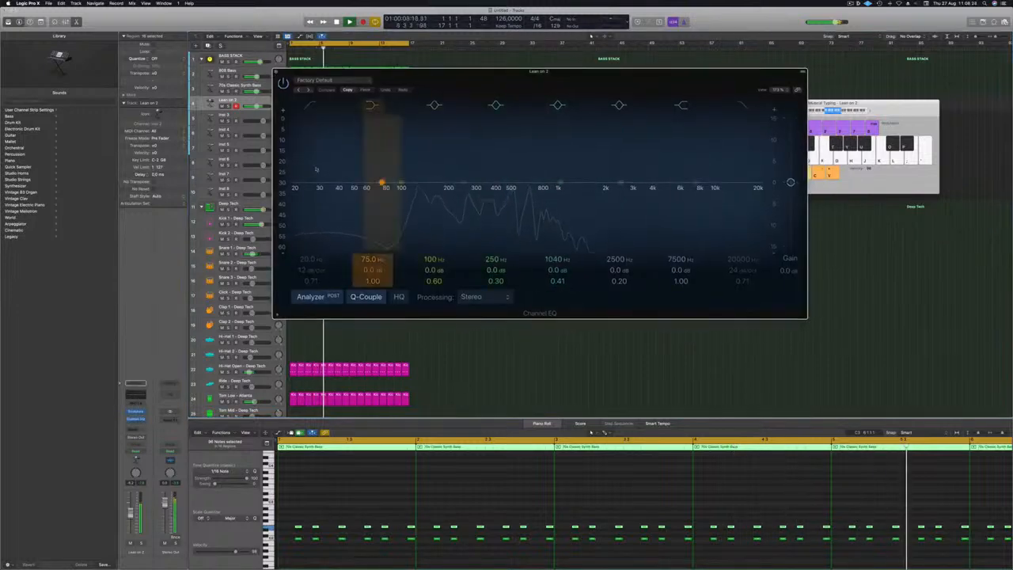
drag(316, 110, 431, 177)
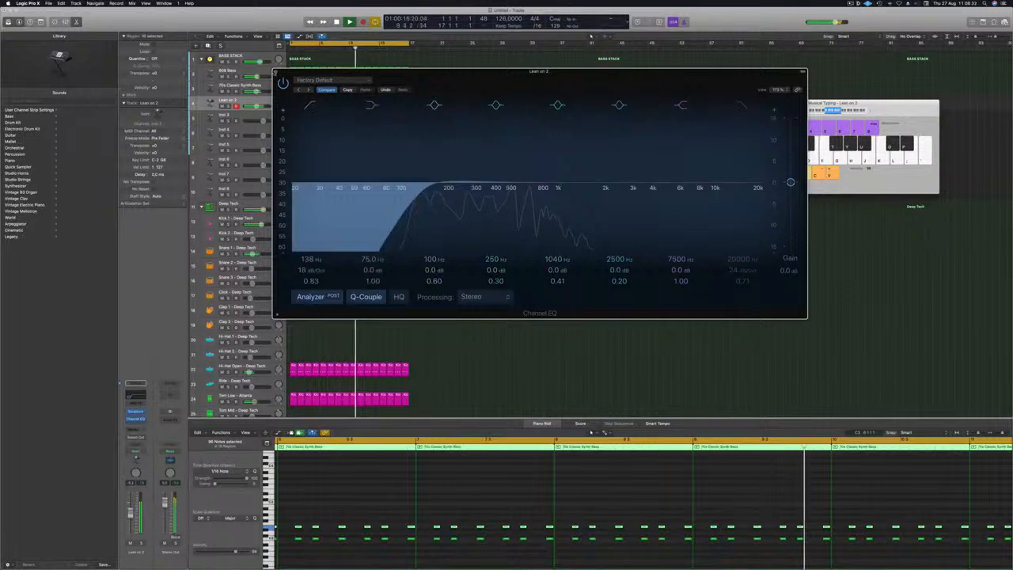
key(super+w)
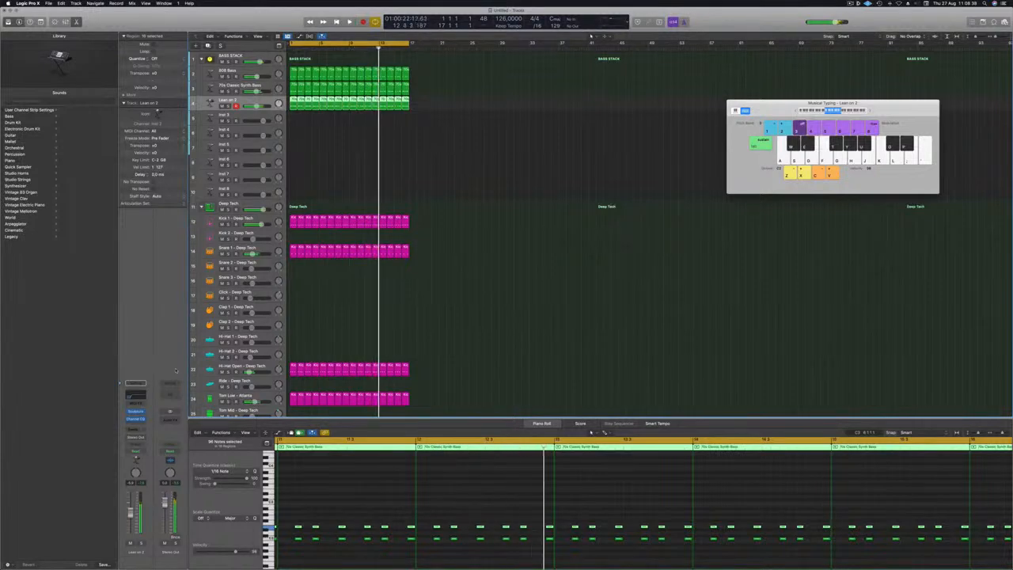
Restart the loop and insert a stereo Delay Designer after the Channel EQ on the Lean on 2 track.
key(Return)
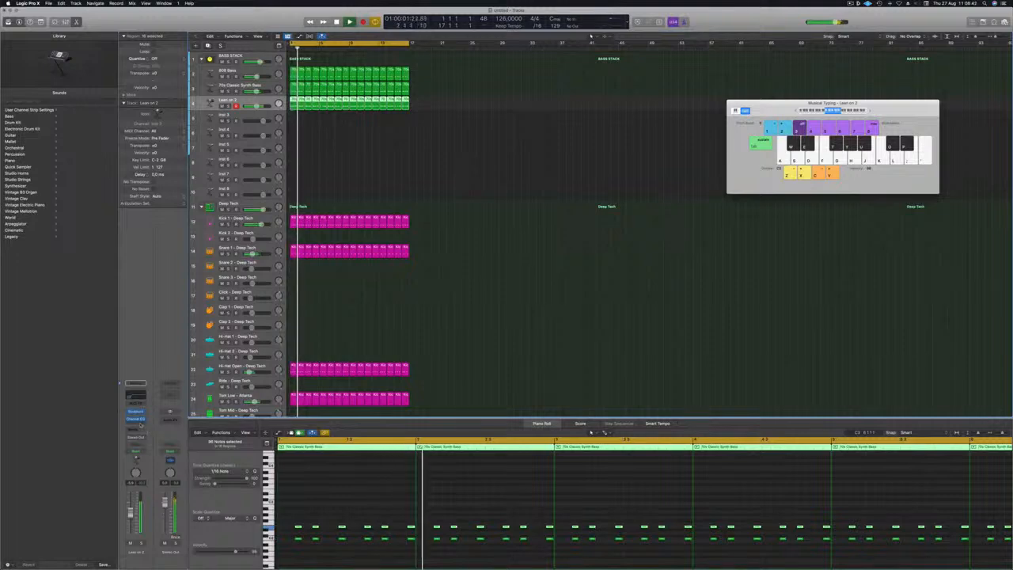
click(141, 424)
mouse_move(149, 448)
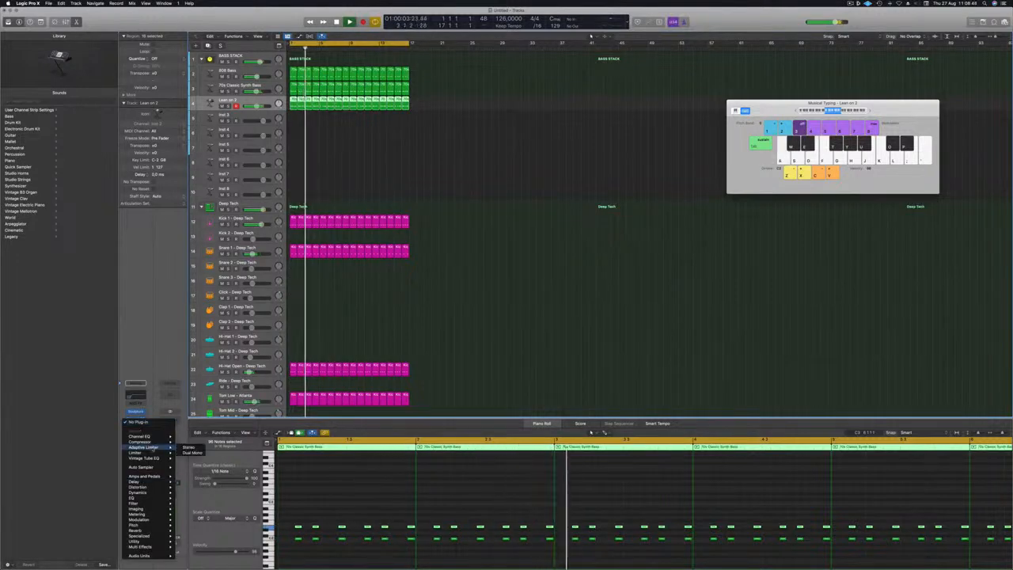
mouse_move(142, 493)
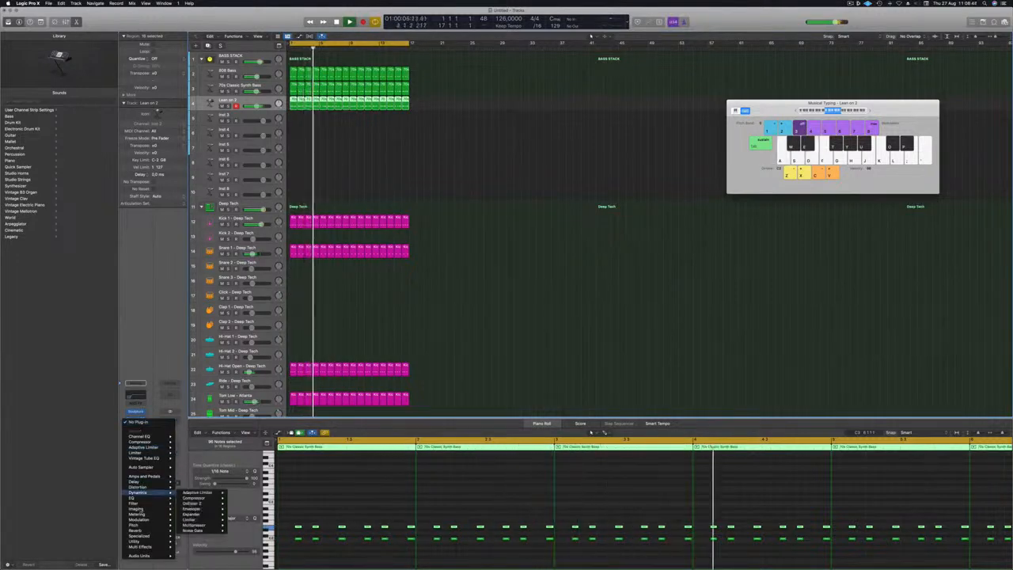
mouse_move(202, 481)
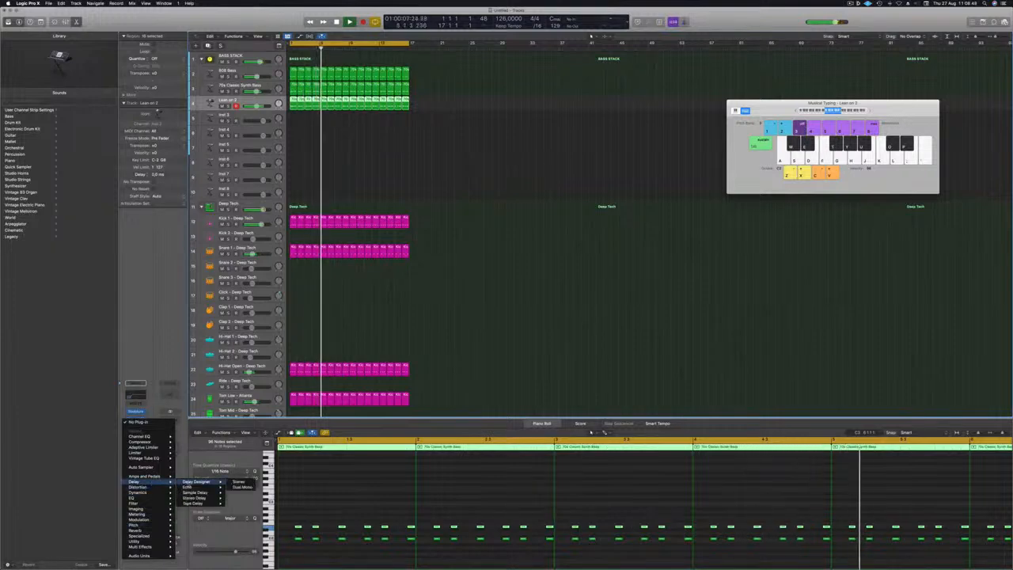
click(238, 481)
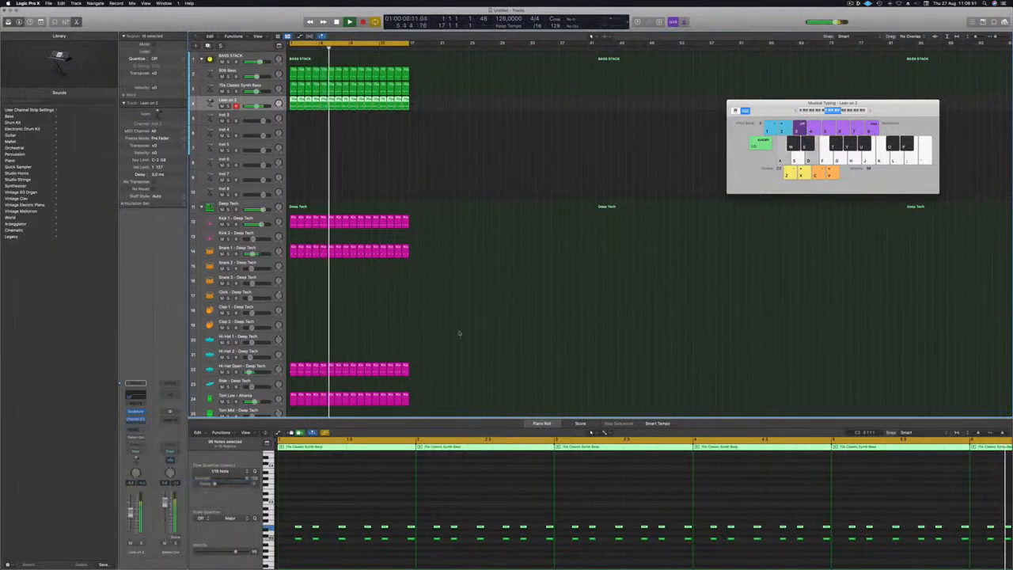
Audition the 1/4 Alternating Pan preset in Delay Designer, adjust its mix level and move on to 1/4 Dotted Basic Pan.
drag(459, 88, 499, 129)
click(388, 142)
drag(469, 132, 471, 132)
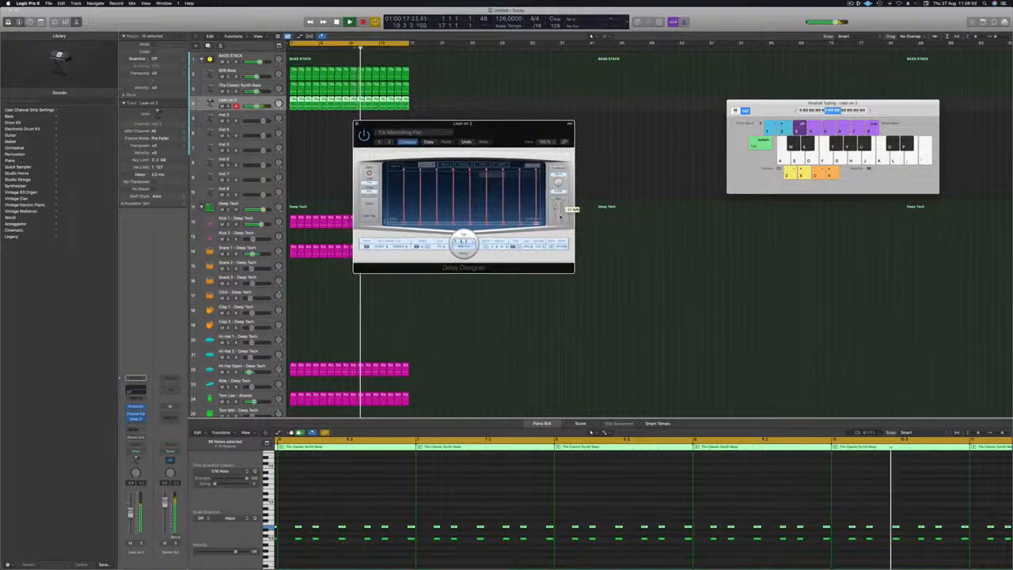
click(390, 142)
drag(429, 131, 443, 124)
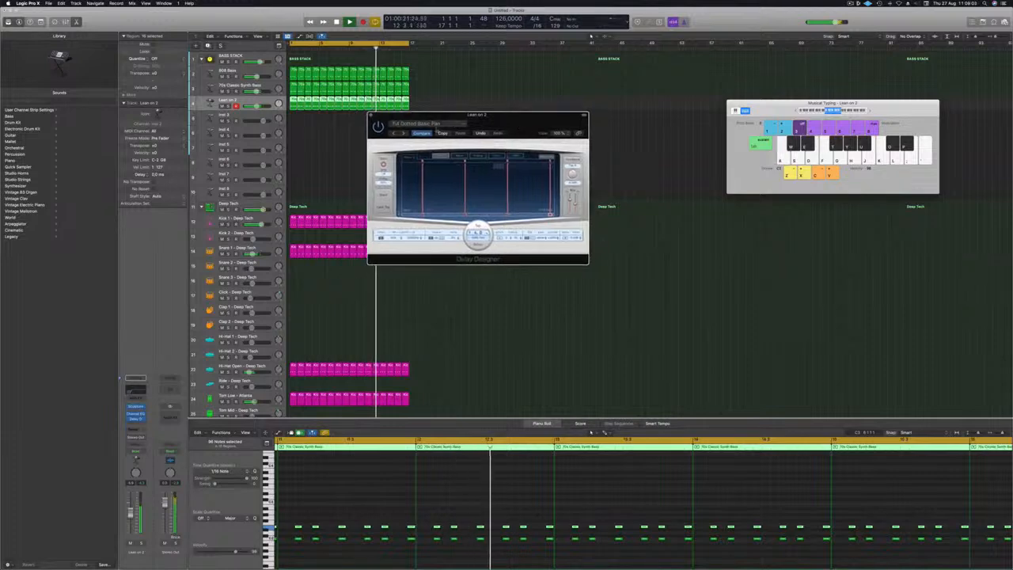
Step through the simple delay presets to 1/4 Simple Pan, adjust its mix and continue to 1/8 Alternating Pan.
click(404, 134)
click(403, 133)
click(403, 133)
drag(519, 125, 512, 126)
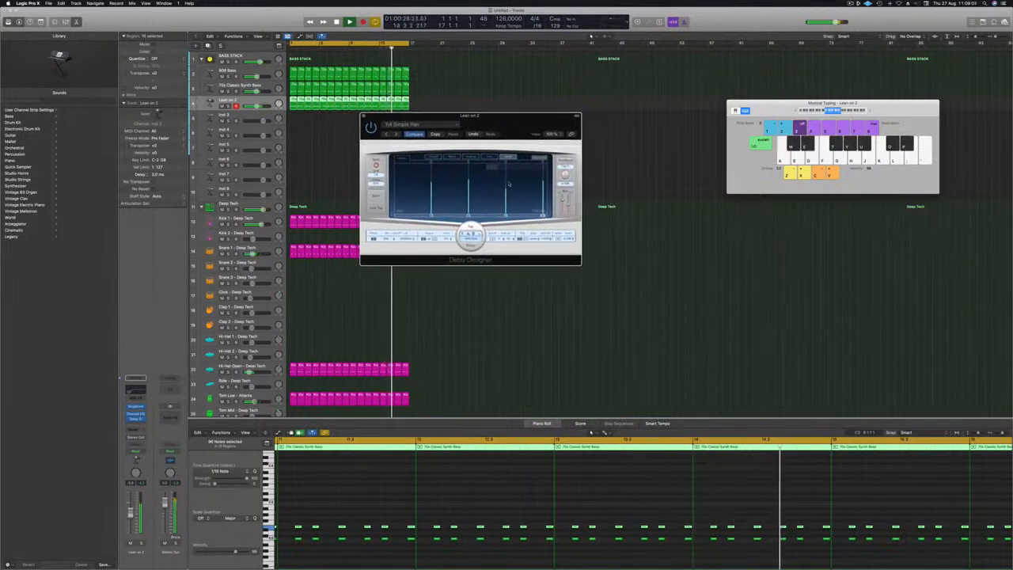
drag(564, 199, 562, 194)
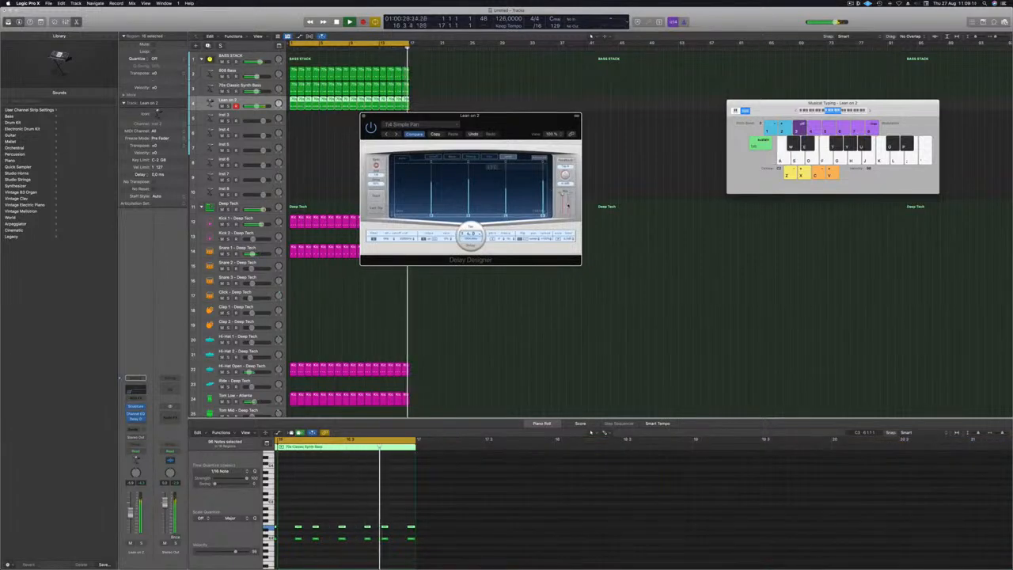
click(396, 133)
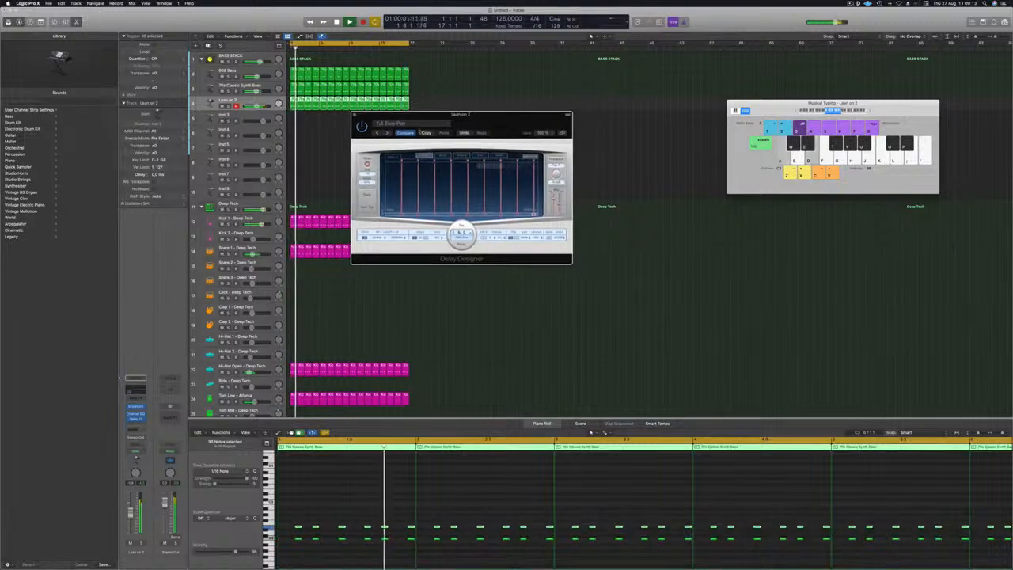
click(396, 133)
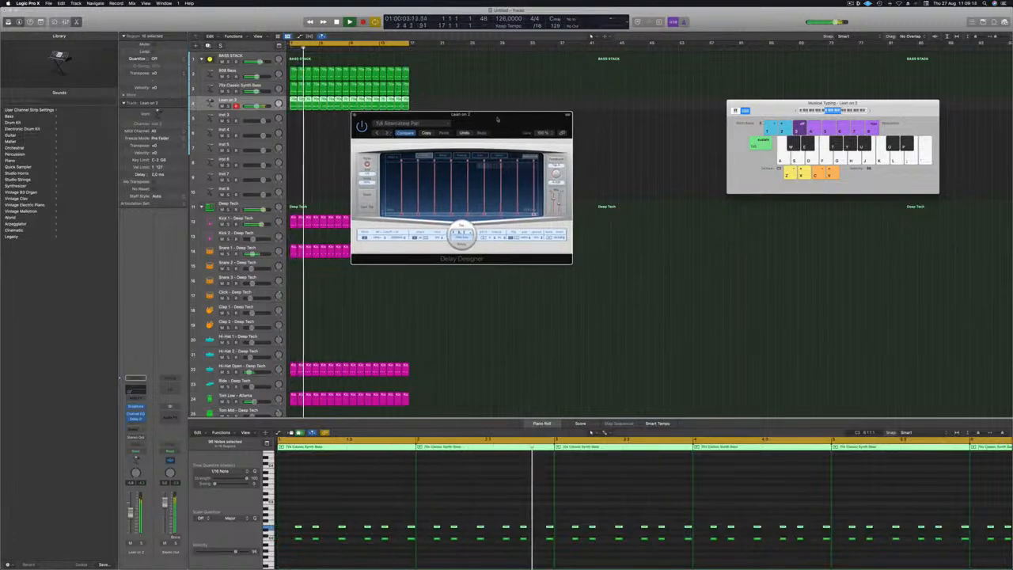
Audition the Complex delay presets in sequence, from the first one through Bounce Pattern and Ease In to Ease Out.
click(412, 123)
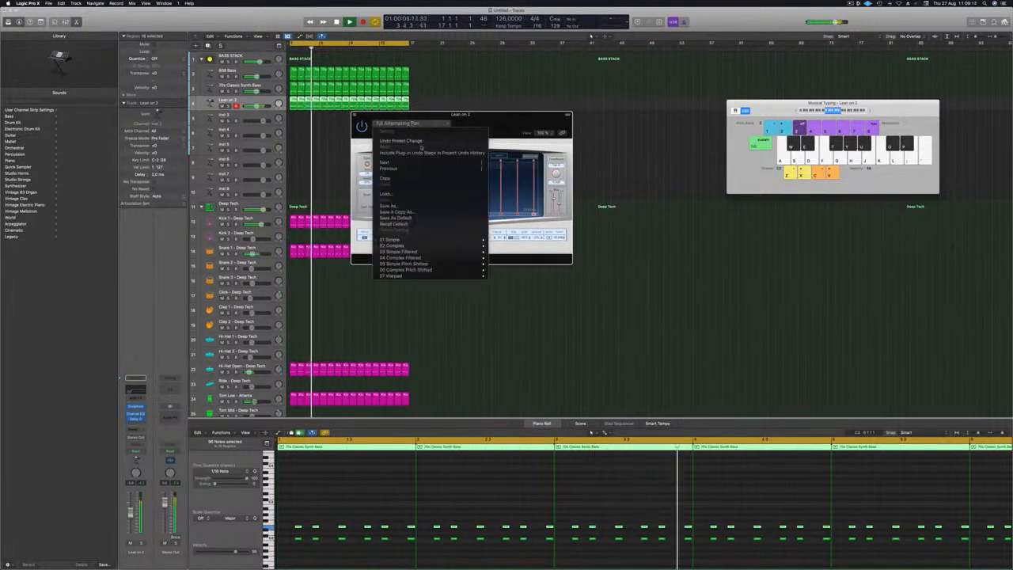
mouse_move(424, 247)
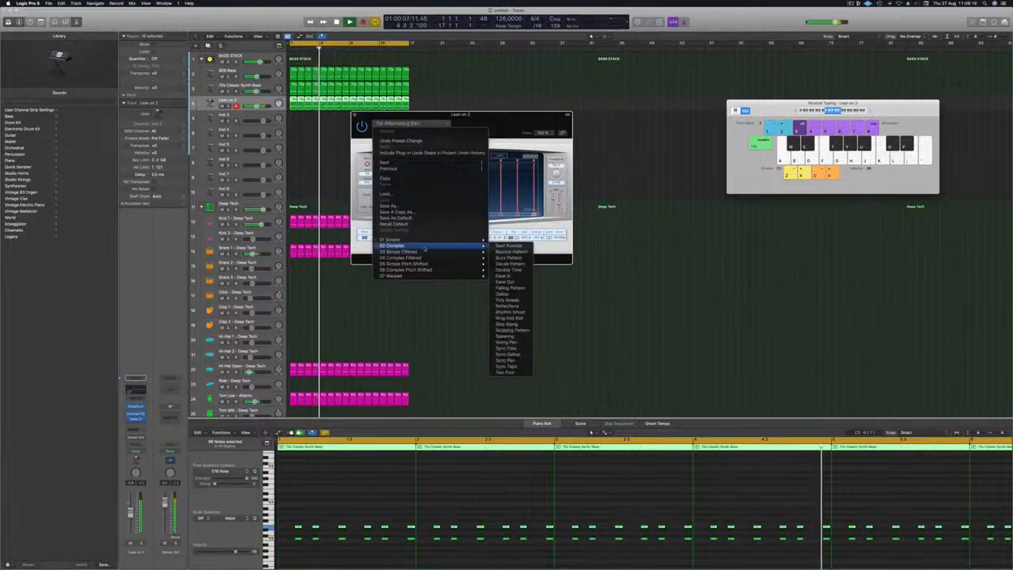
click(506, 246)
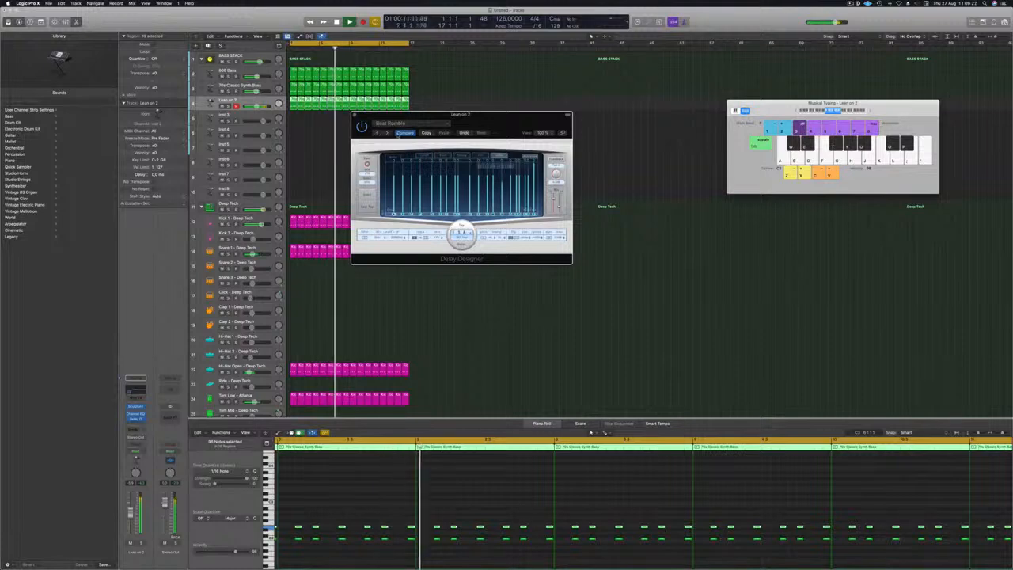
click(388, 133)
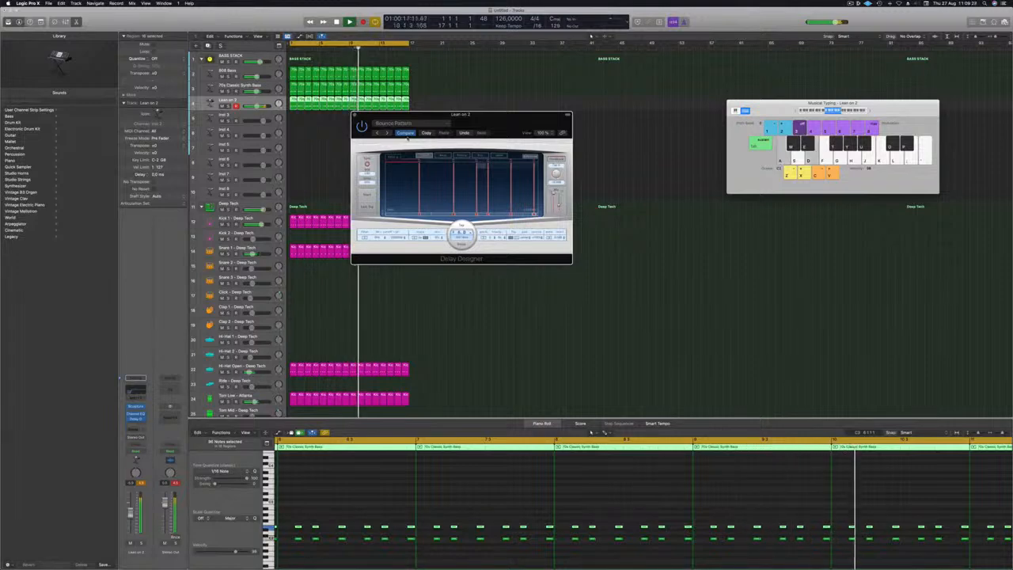
click(388, 133)
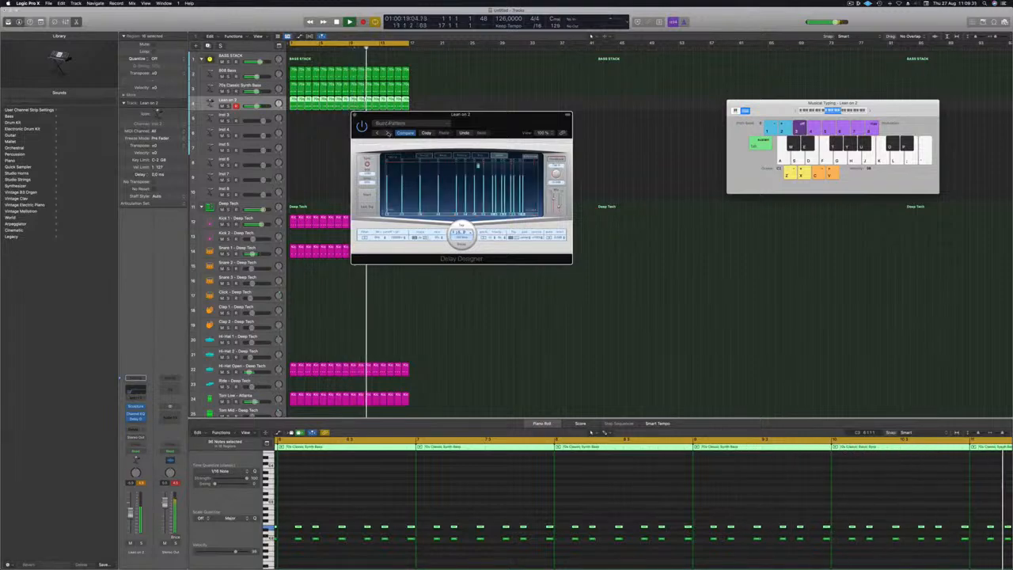
click(388, 133)
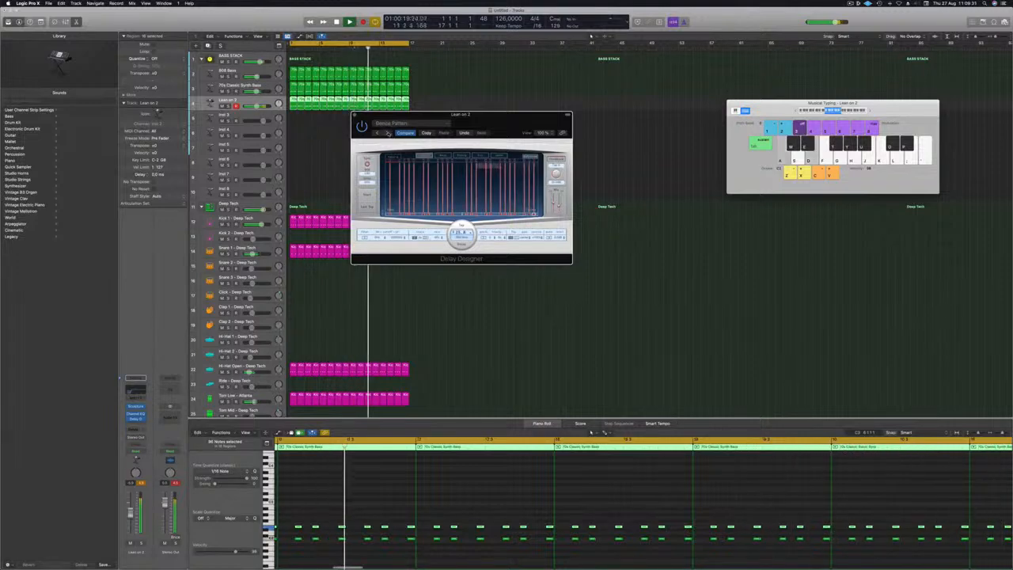
click(387, 133)
drag(437, 131, 400, 144)
click(411, 144)
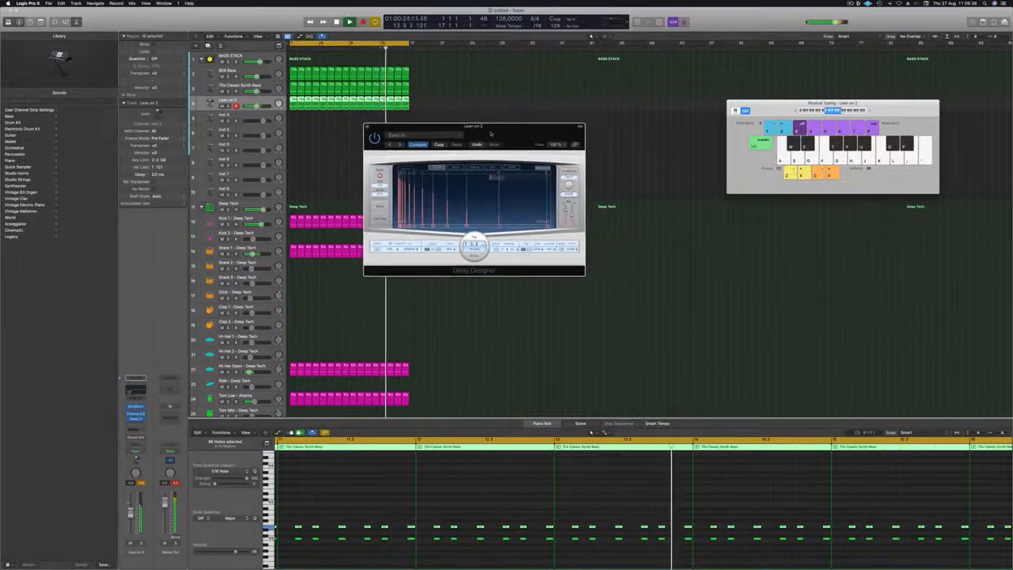
Load the 1/8 Dotted Filter Pan preset from Simple Filtered, lower the wet level, close Delay Designer and replay the loop from the start.
click(418, 135)
mouse_move(450, 272)
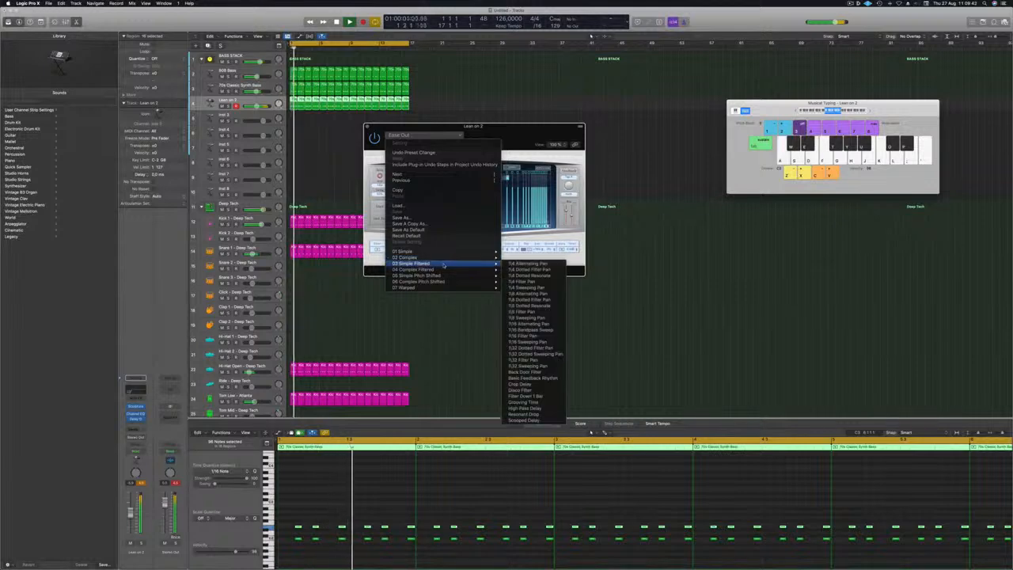
click(529, 299)
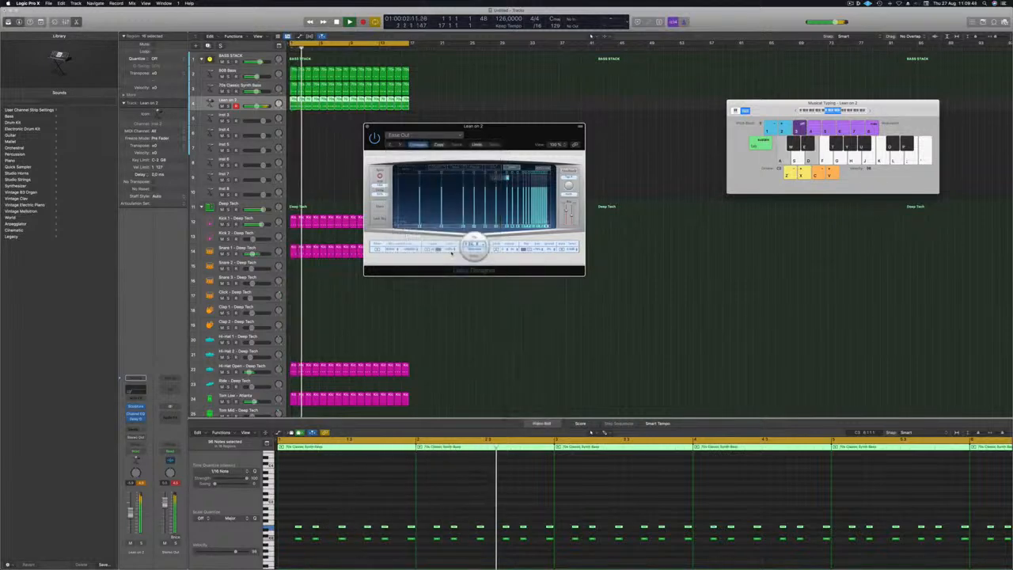
drag(499, 130, 513, 137)
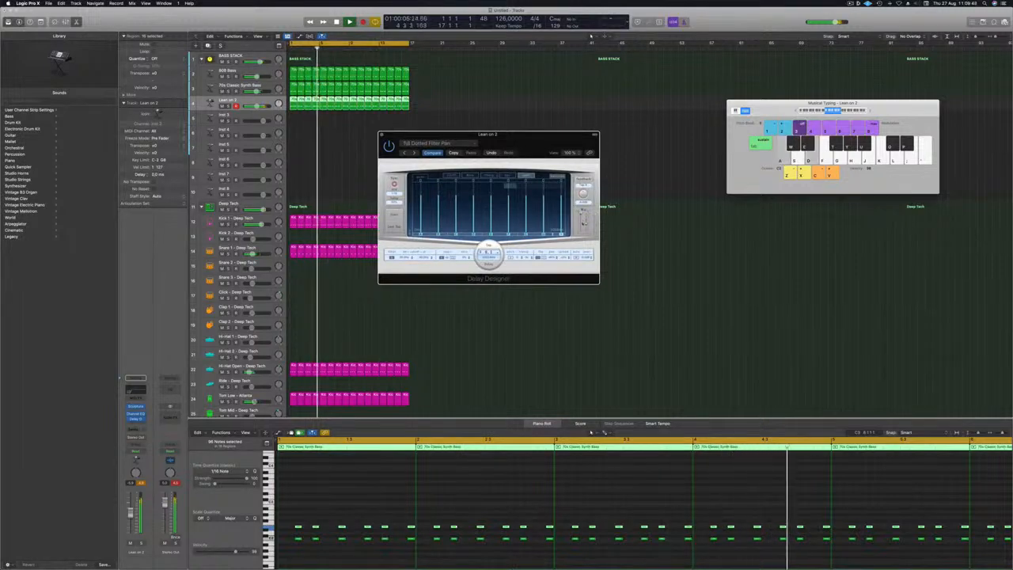
drag(586, 223, 587, 227)
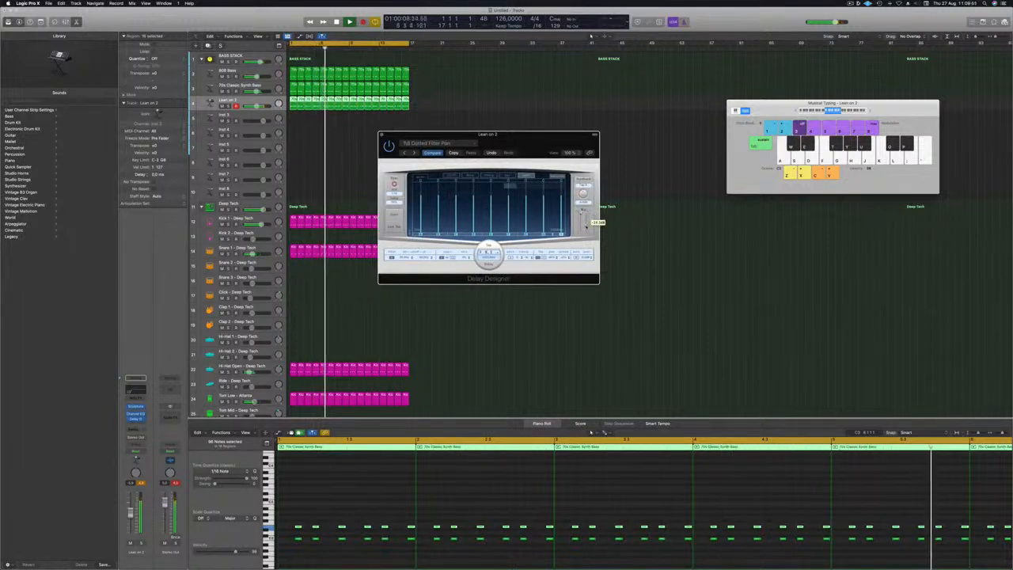
click(381, 135)
key(Return)
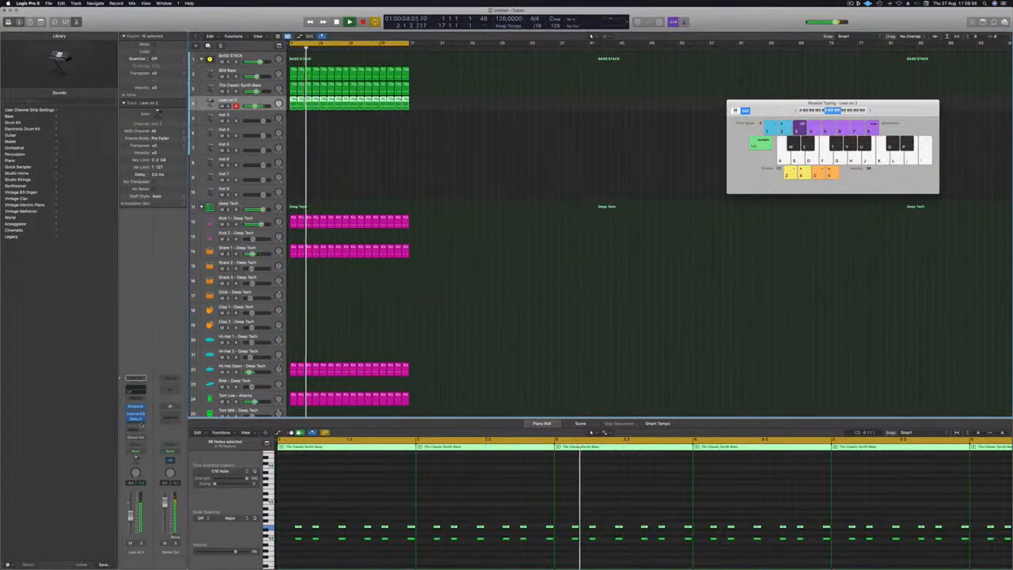
Insert a Compressor on the Lean on 2 channel, place it ahead of the Channel EQ and slightly lower the channel volume.
click(137, 420)
mouse_move(141, 447)
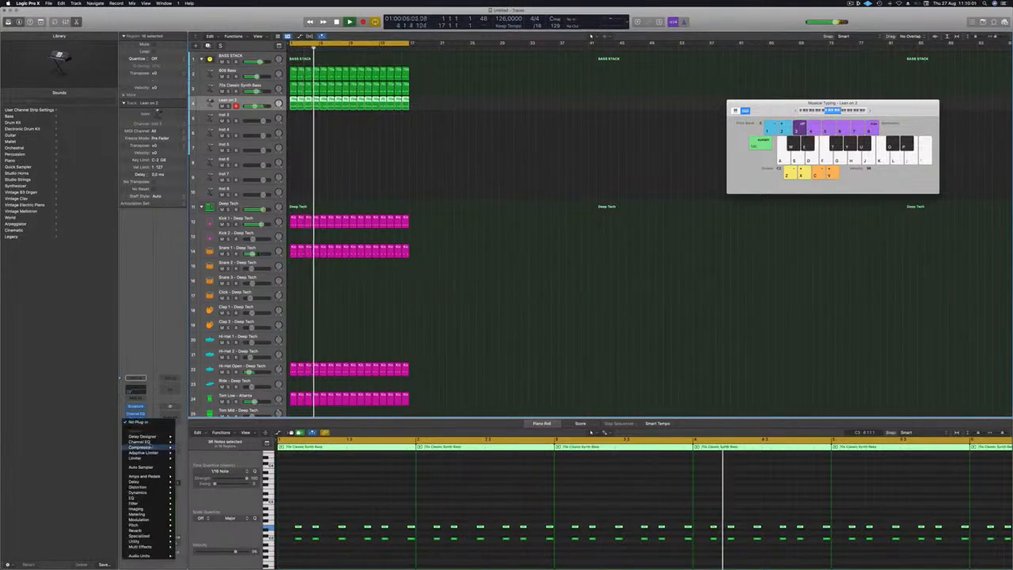
click(189, 447)
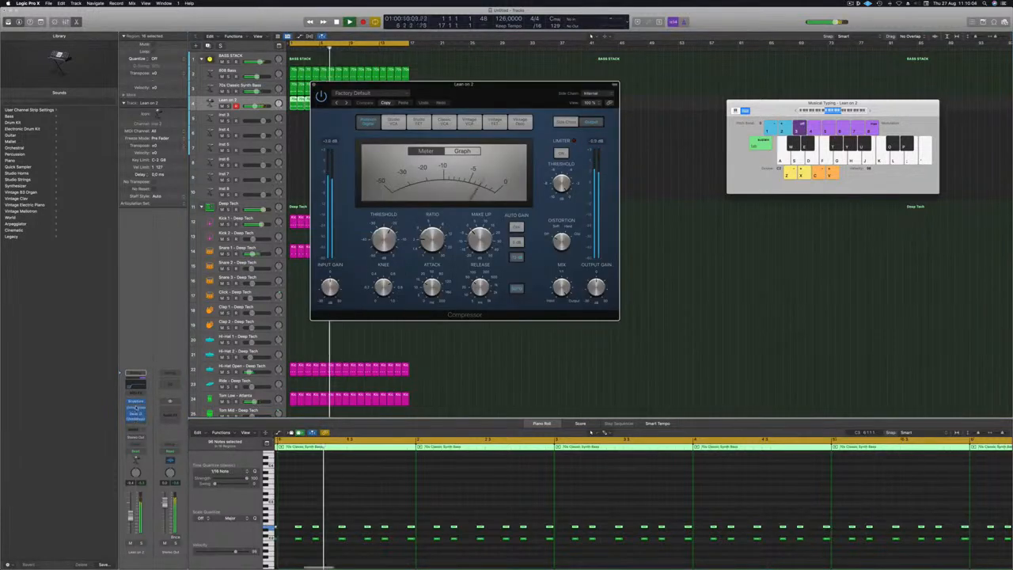
click(136, 408)
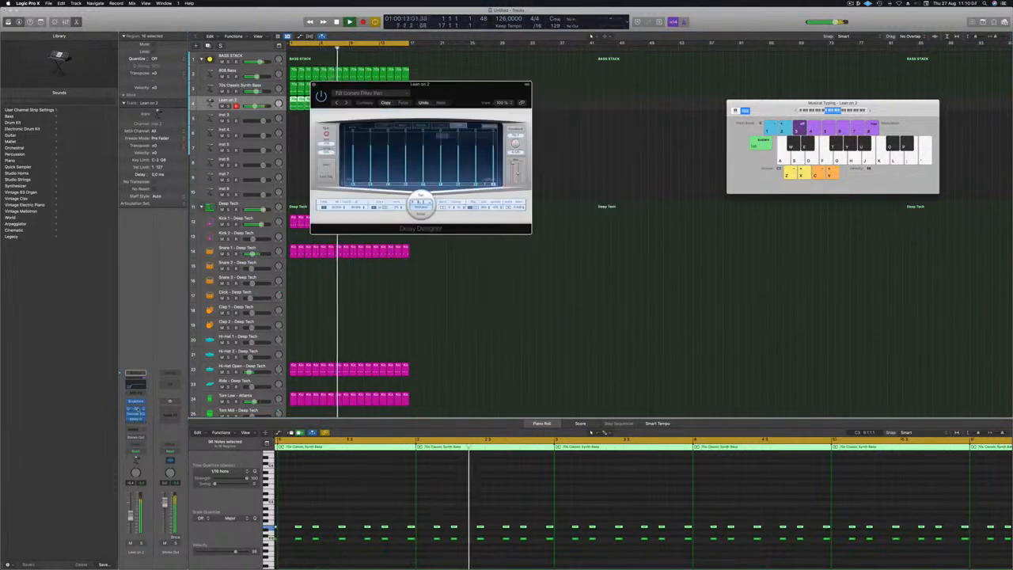
click(137, 409)
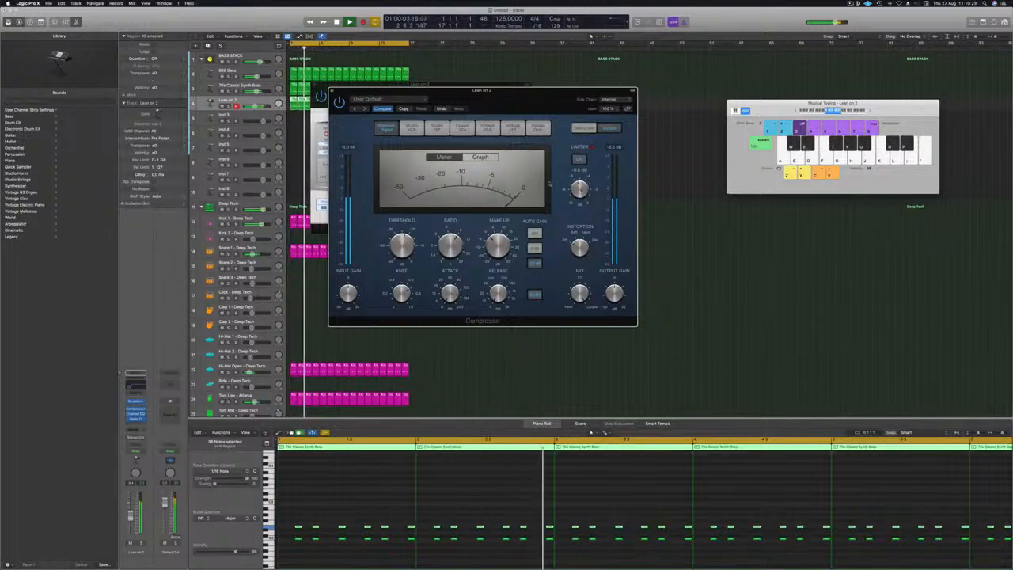
drag(532, 96, 574, 99)
key(space)
drag(131, 516, 130, 518)
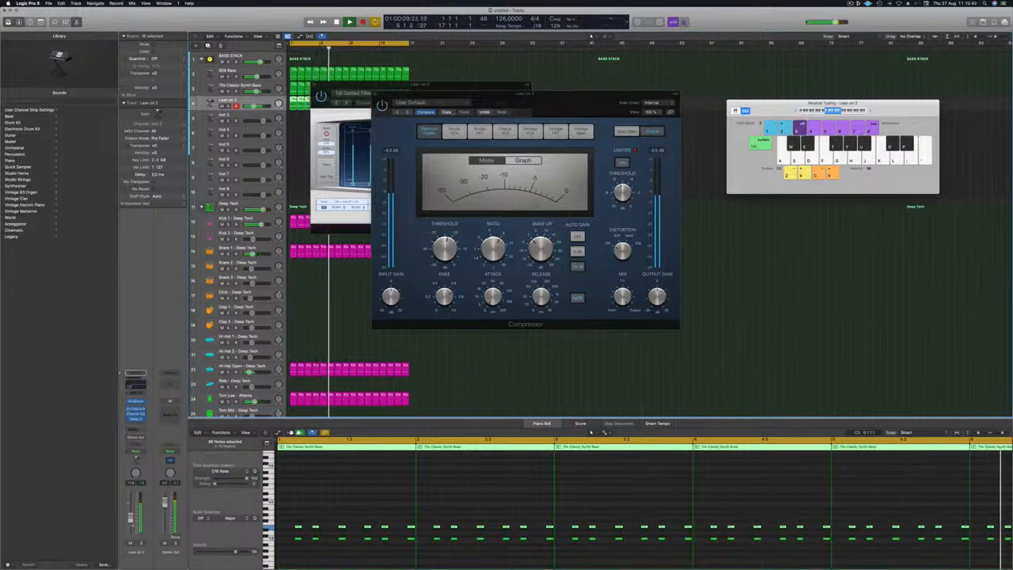
Add a second Compressor at the end of the Lean on 2 effects chain and set its side chain to Inst 9.
click(135, 408)
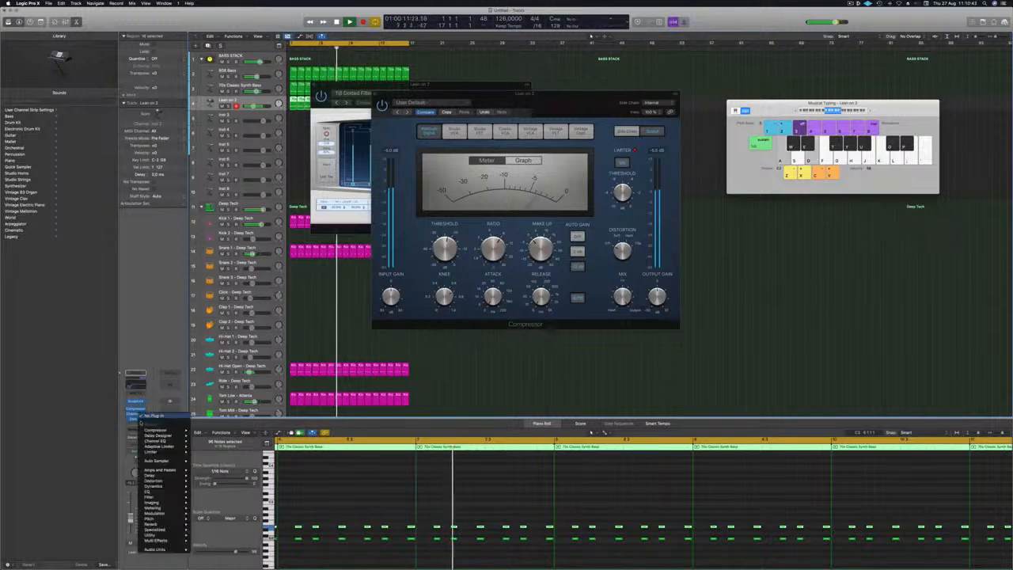
click(204, 430)
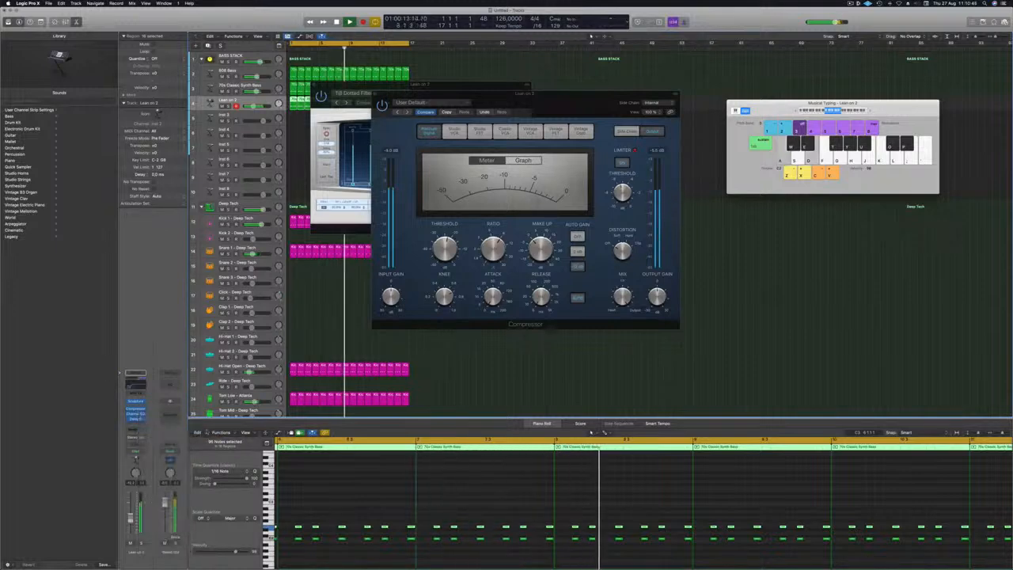
click(624, 107)
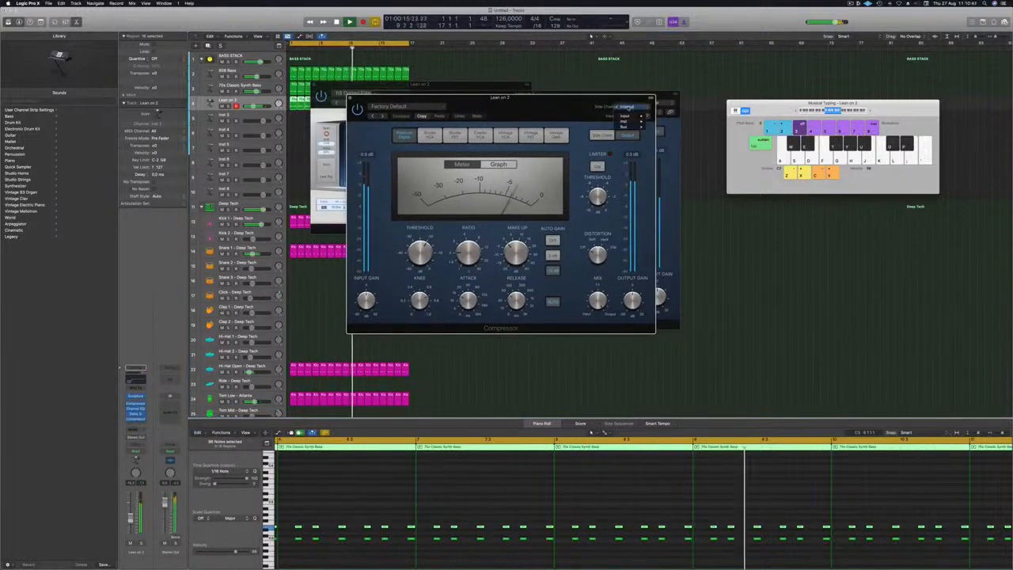
mouse_move(625, 121)
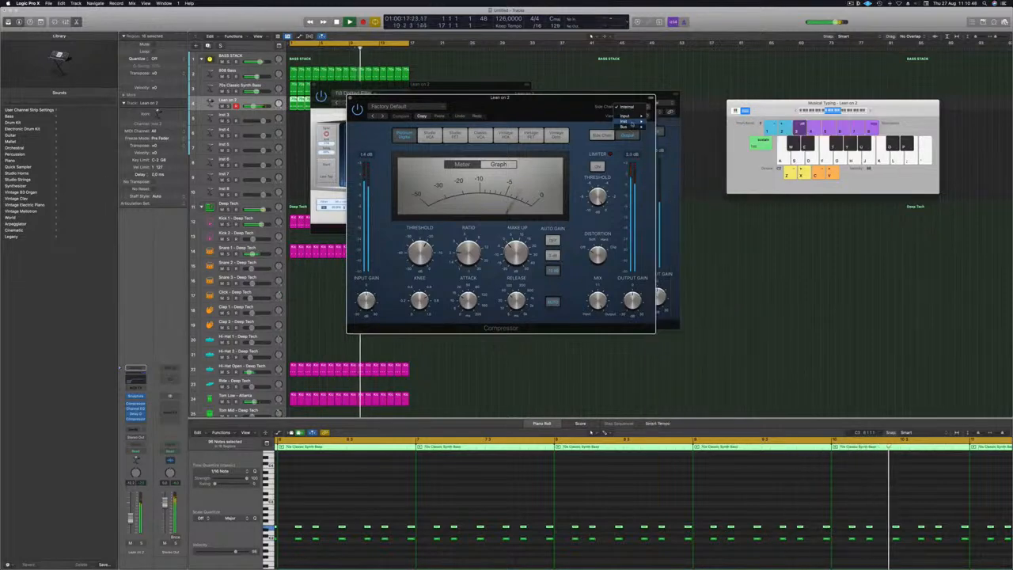
click(678, 159)
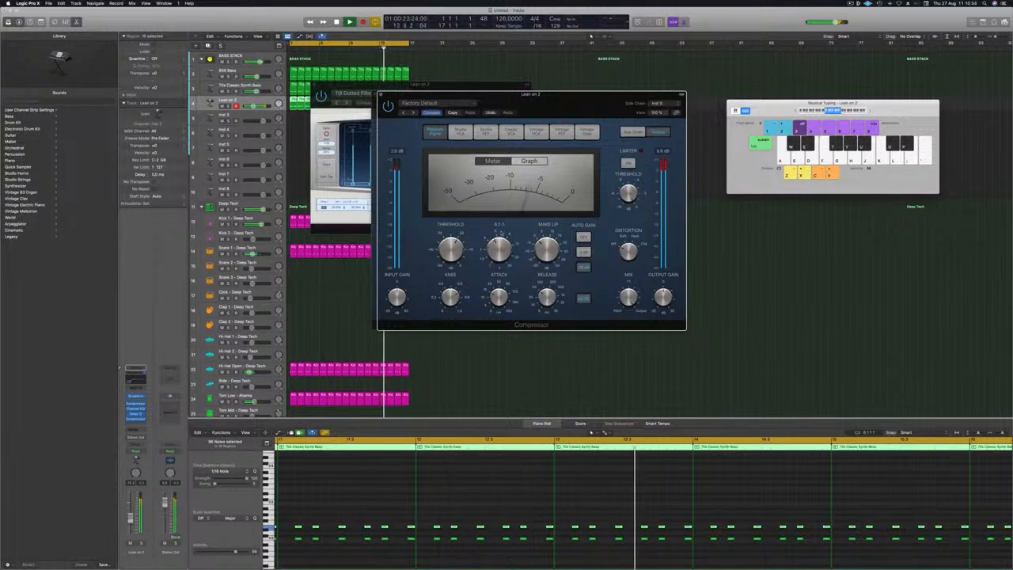
Set the side-chained Compressor to Vintage Opto with a threshold of -25.5 dB and check the Lean on 2 track soloed.
click(535, 132)
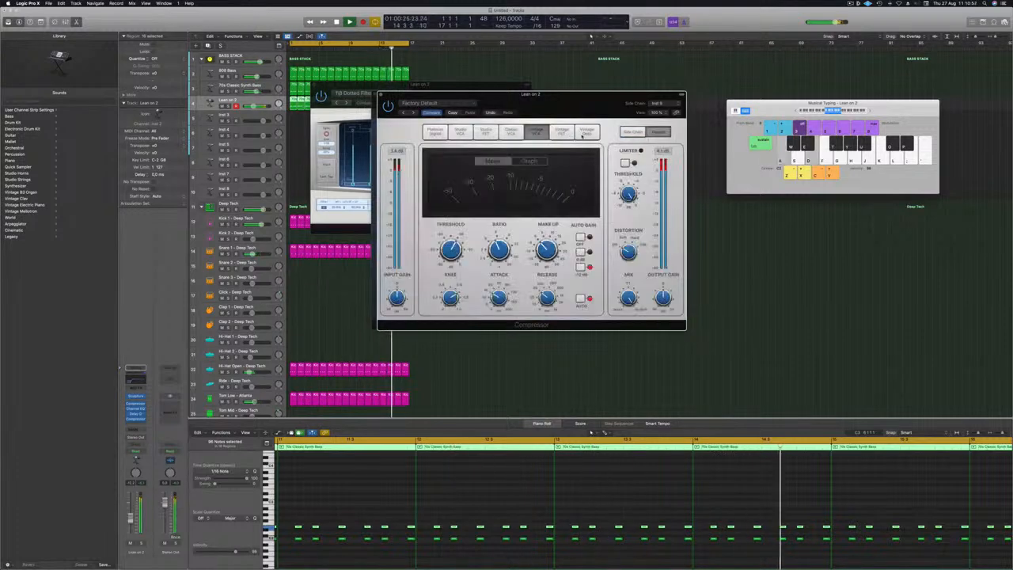
click(586, 132)
click(561, 132)
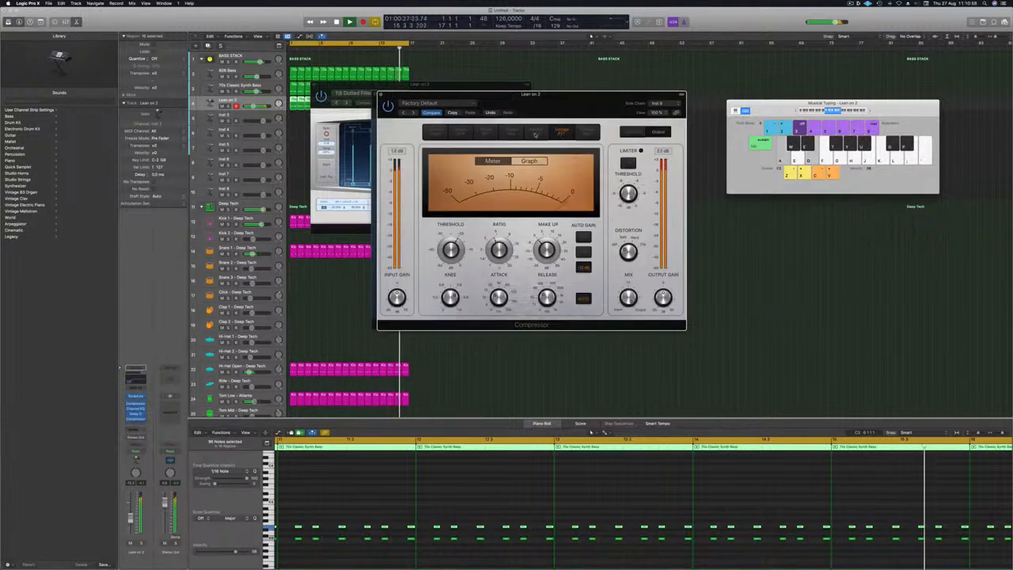
click(486, 133)
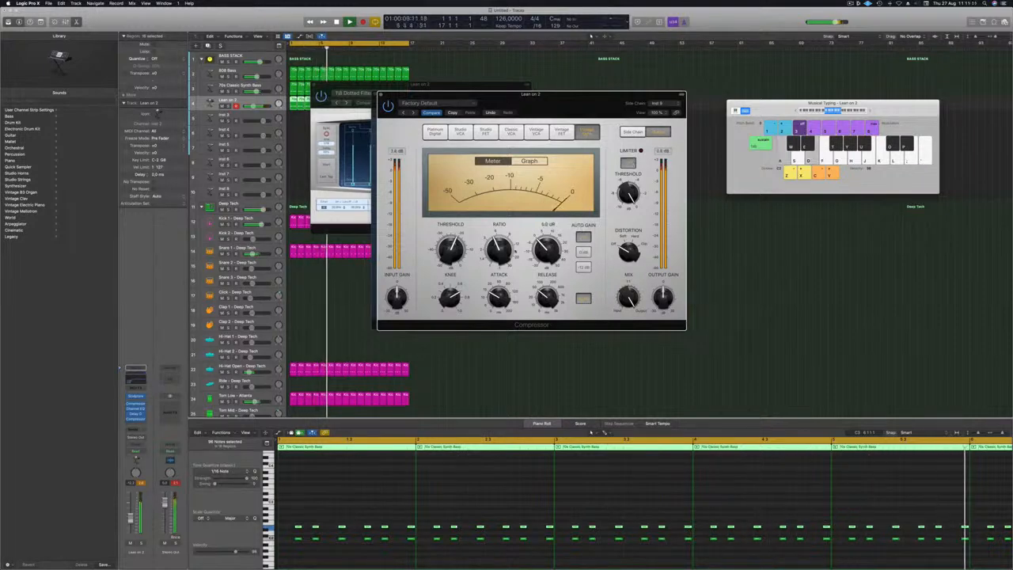
drag(453, 254, 451, 260)
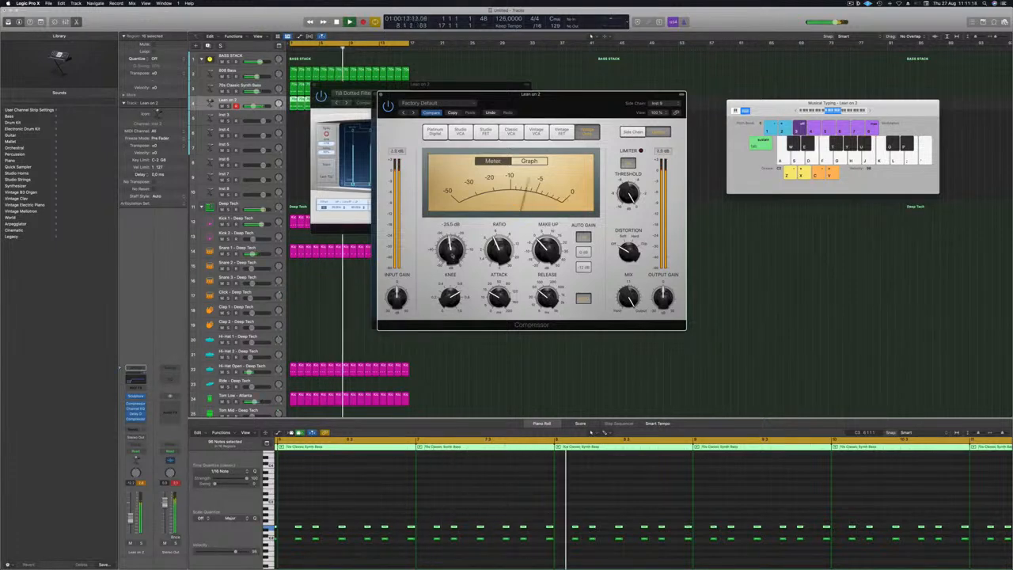
click(141, 485)
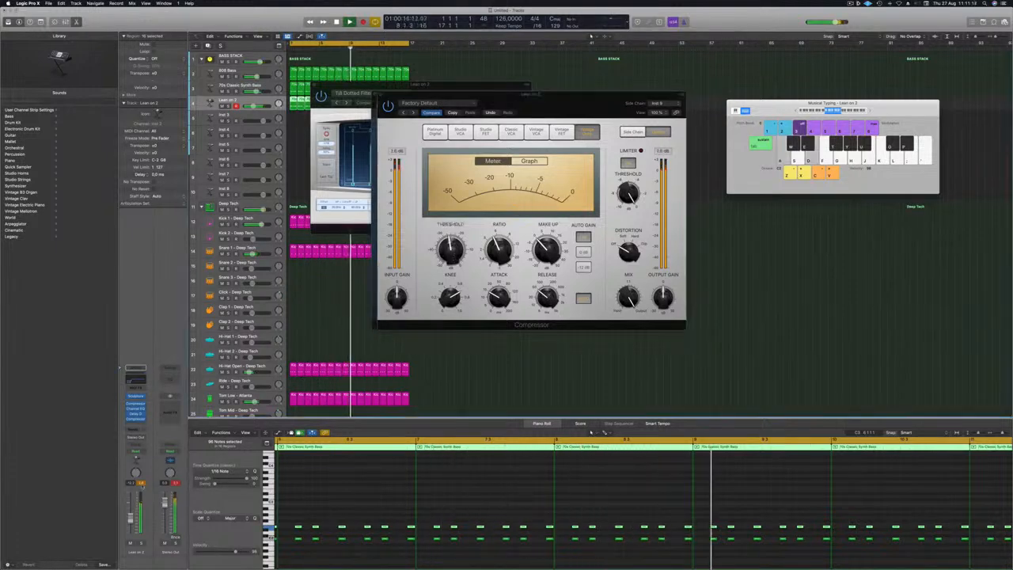
click(140, 544)
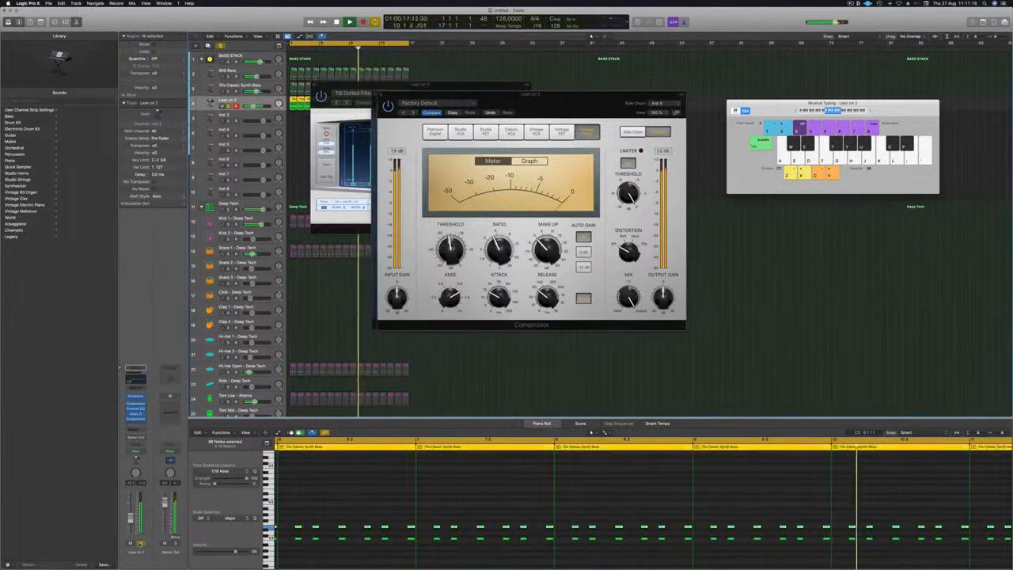
click(140, 544)
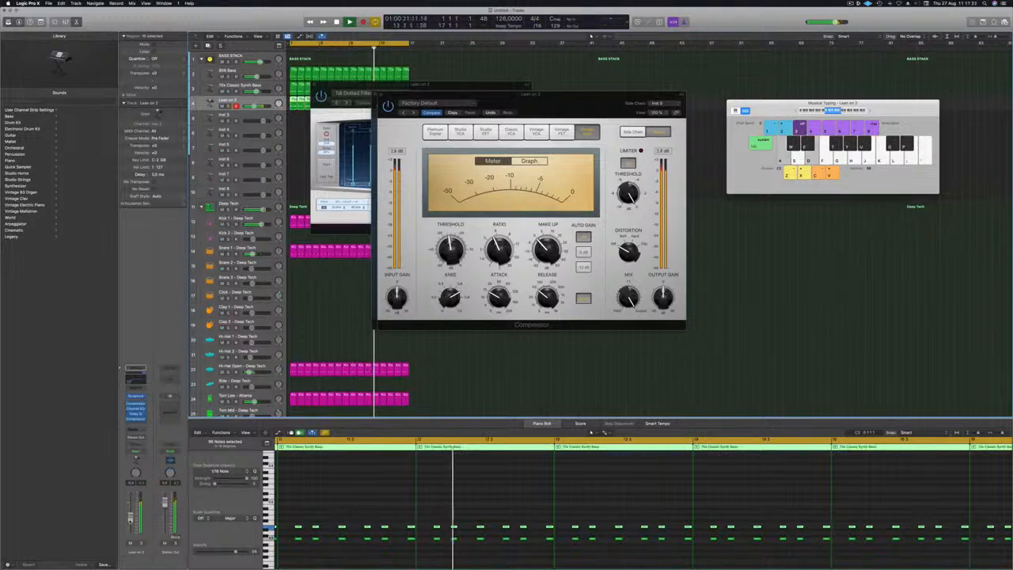
Apply a 48 dB/Oct high cut at 1910 Hz in the Lean on 2 Channel EQ and close all open plug-in windows.
click(138, 380)
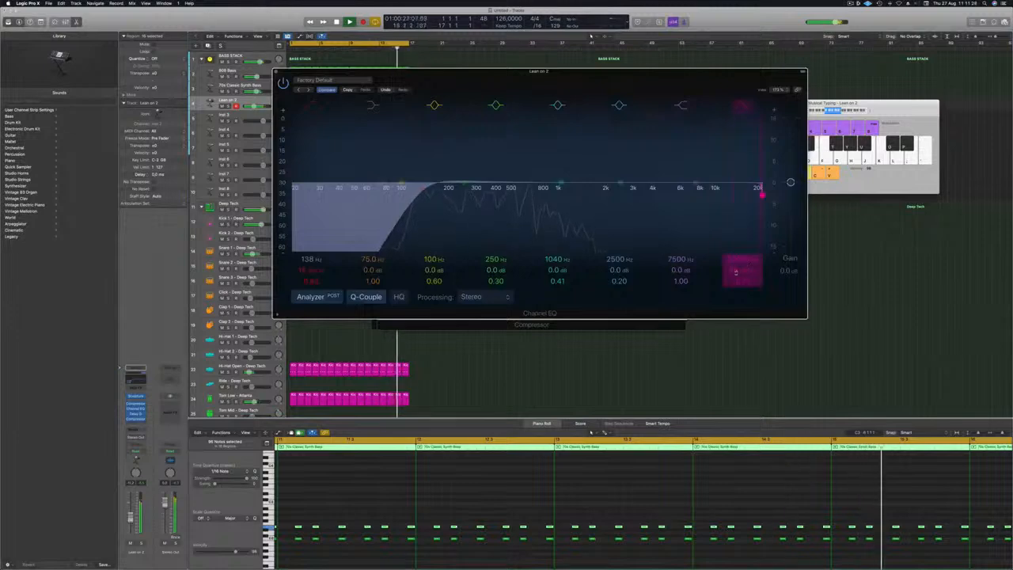
drag(741, 257, 741, 315)
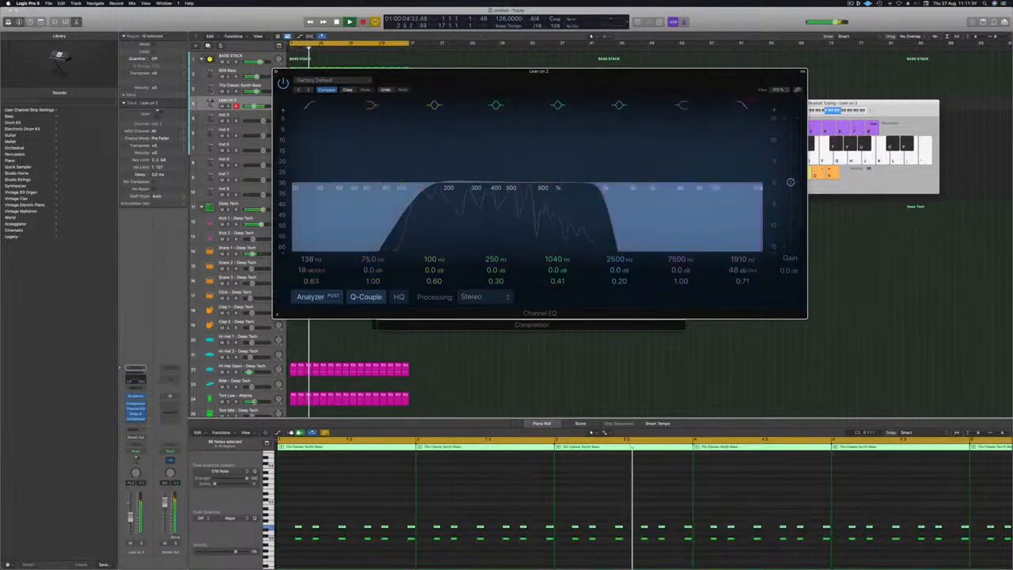
click(276, 72)
drag(590, 101, 653, 94)
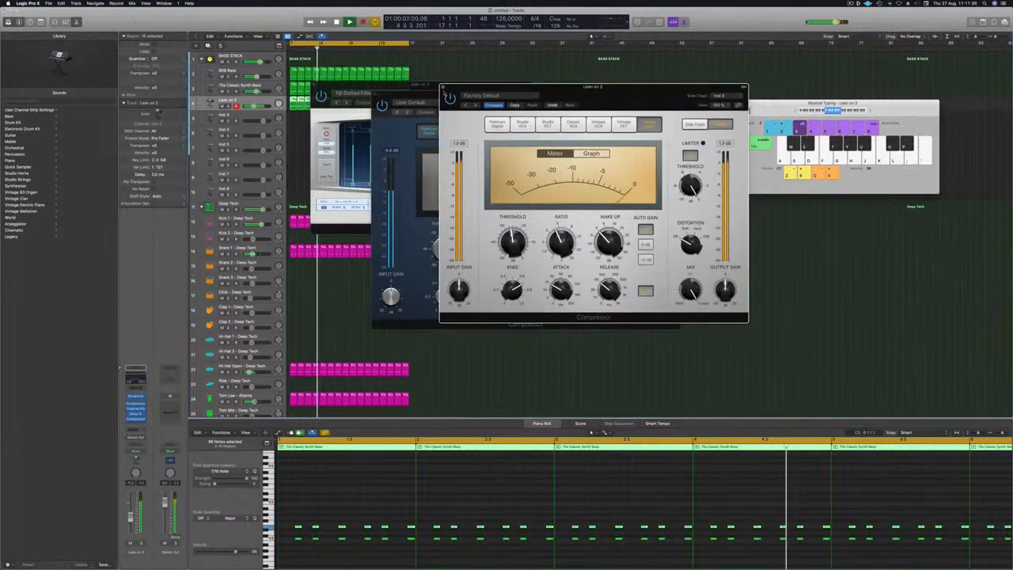
click(444, 88)
drag(416, 94, 505, 84)
click(406, 89)
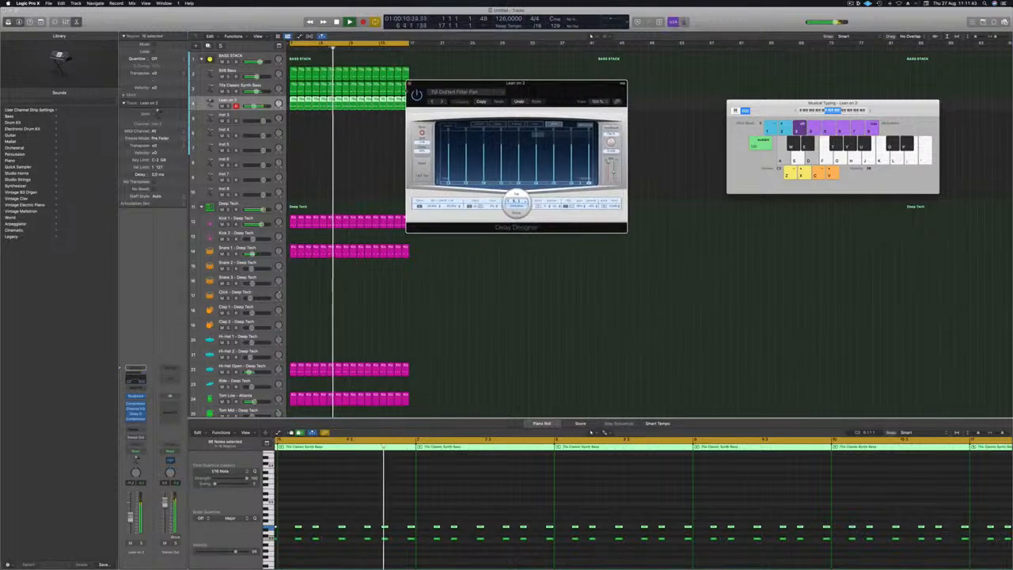
click(409, 83)
Collapse the Deep Tech drum stack and expand the Found Sound kit into its individual drum tracks.
scroll(420, 262, down, 1)
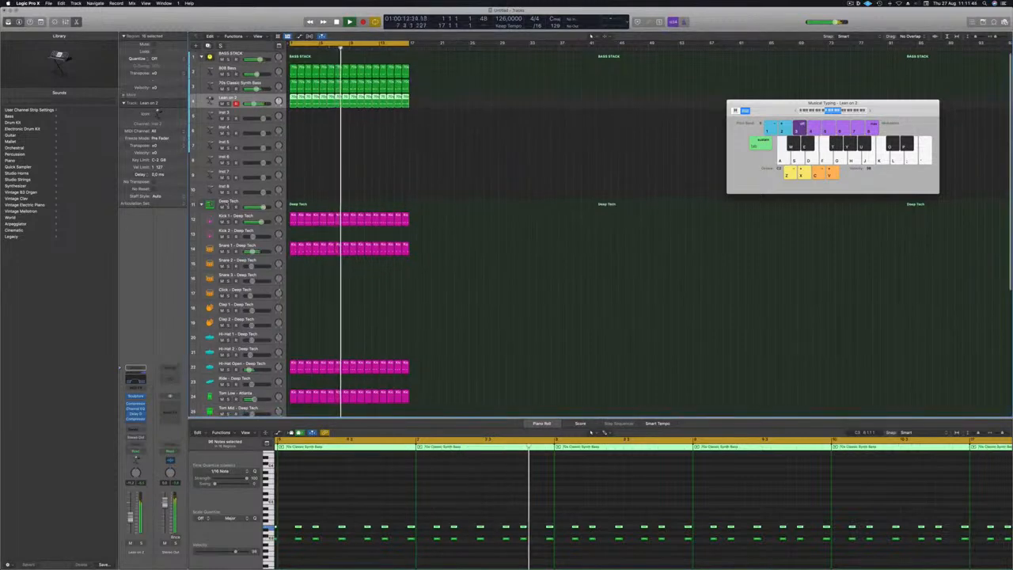
click(201, 205)
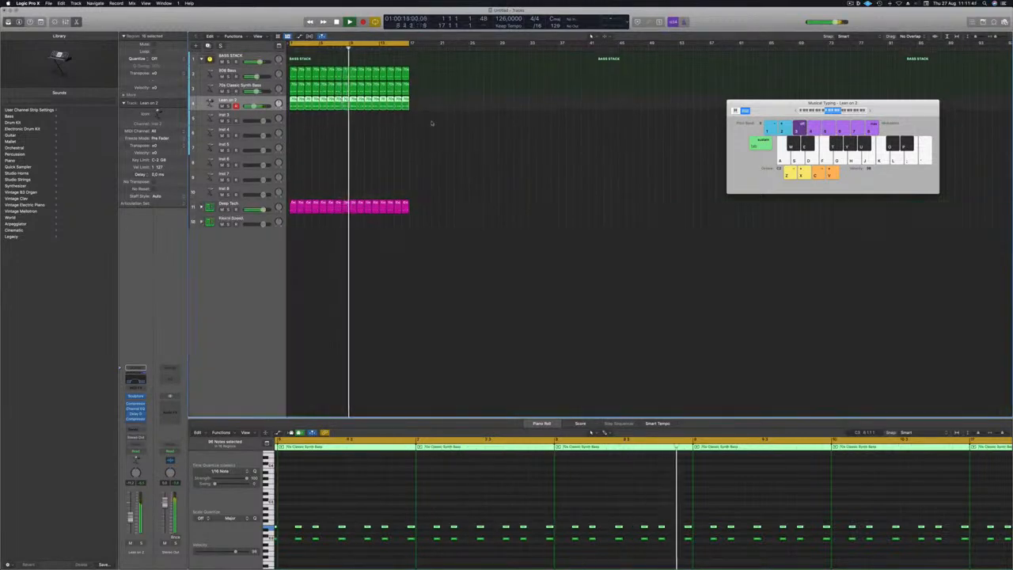
click(253, 218)
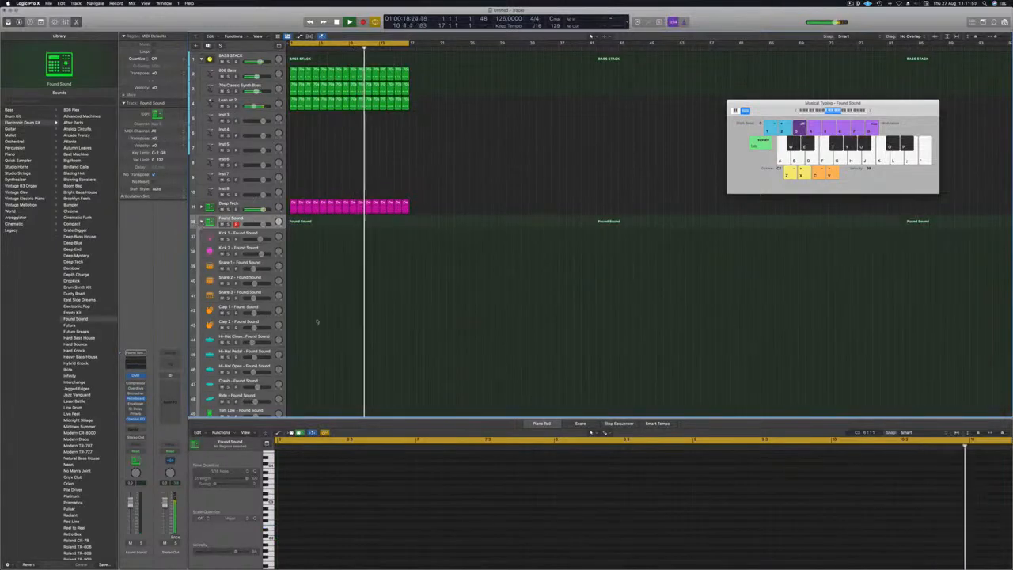
Copy the first Lean on 2 region to bar 1 of the Tom Low - Found Sound track and select that track.
scroll(317, 321, down, 3)
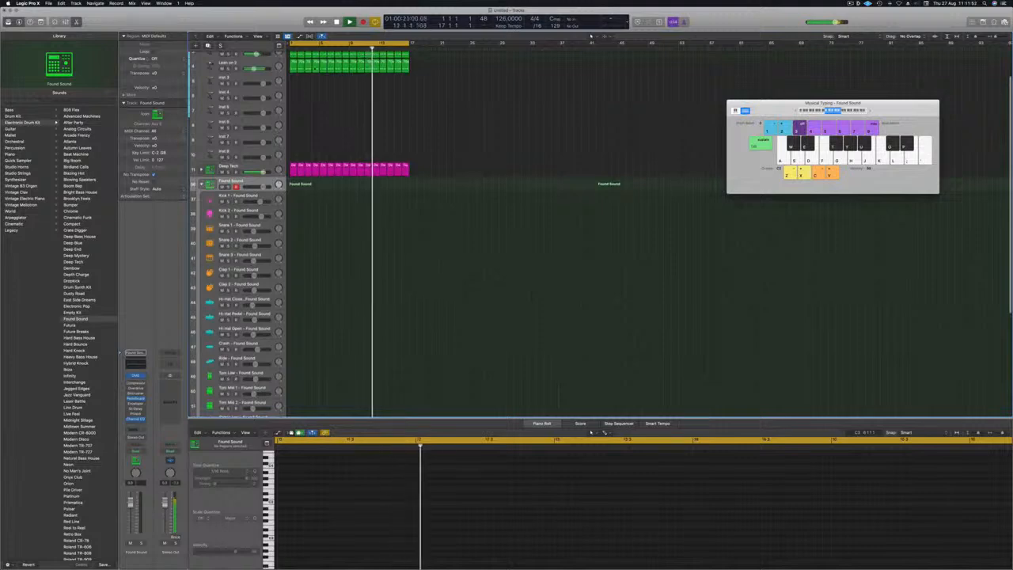
click(294, 66)
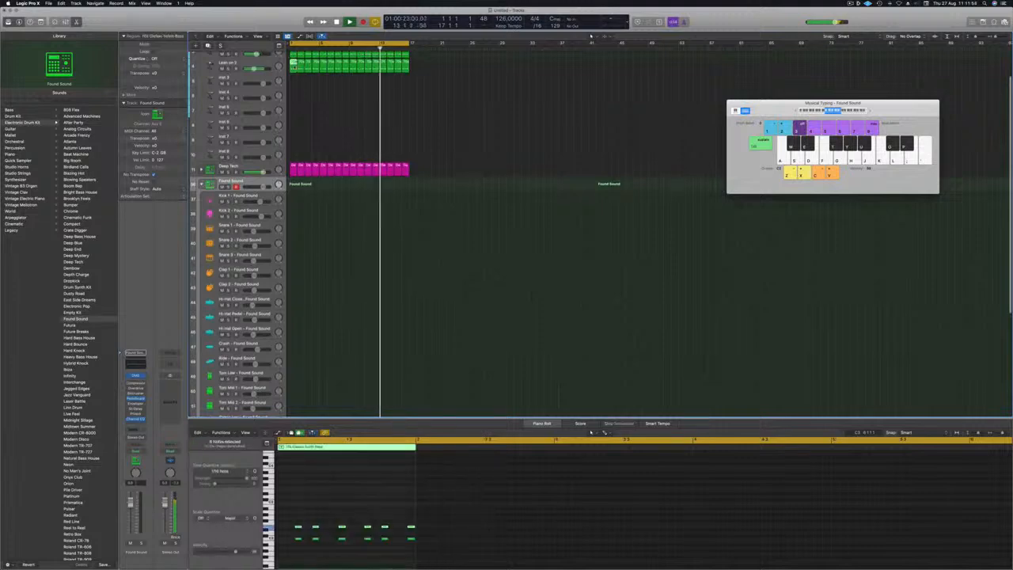
drag(293, 67, 295, 375)
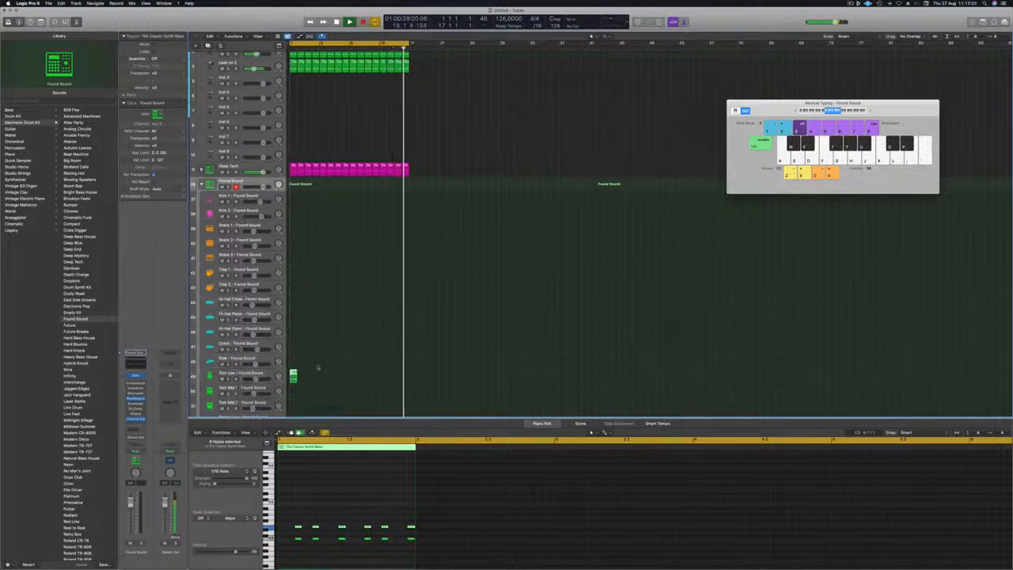
click(263, 375)
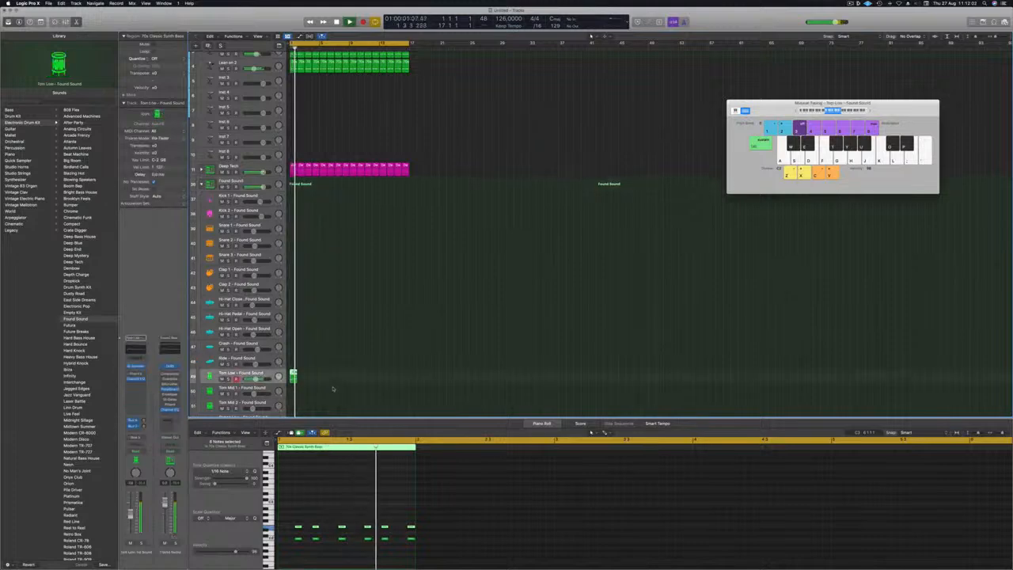
Copy the region from the Tom Low track to Tom Mid 1 at bar 1 and delete the Tom Low region.
key(space)
scroll(336, 371, up, 3)
scroll(335, 370, up, 2)
key(space)
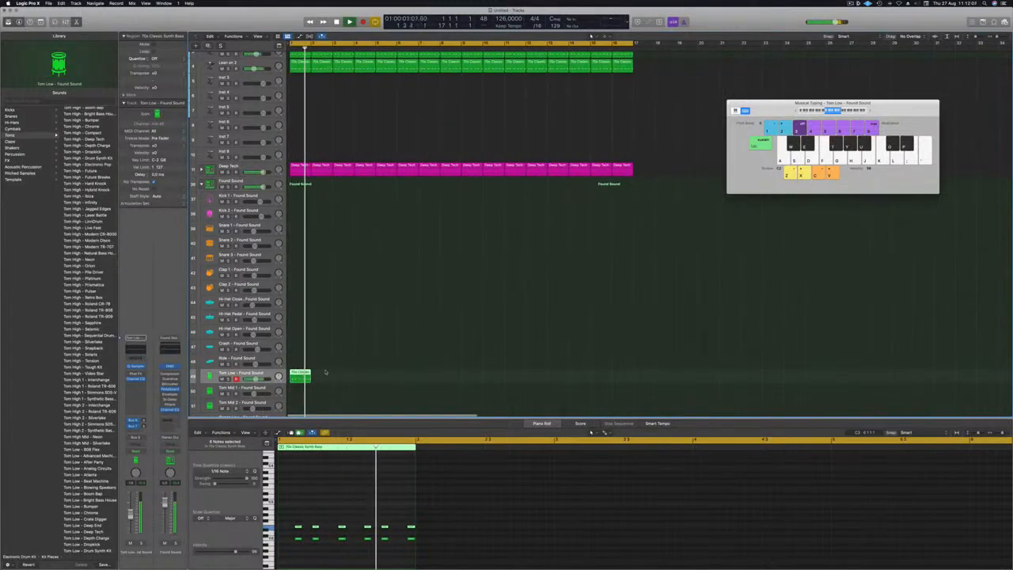
drag(300, 375, 300, 391)
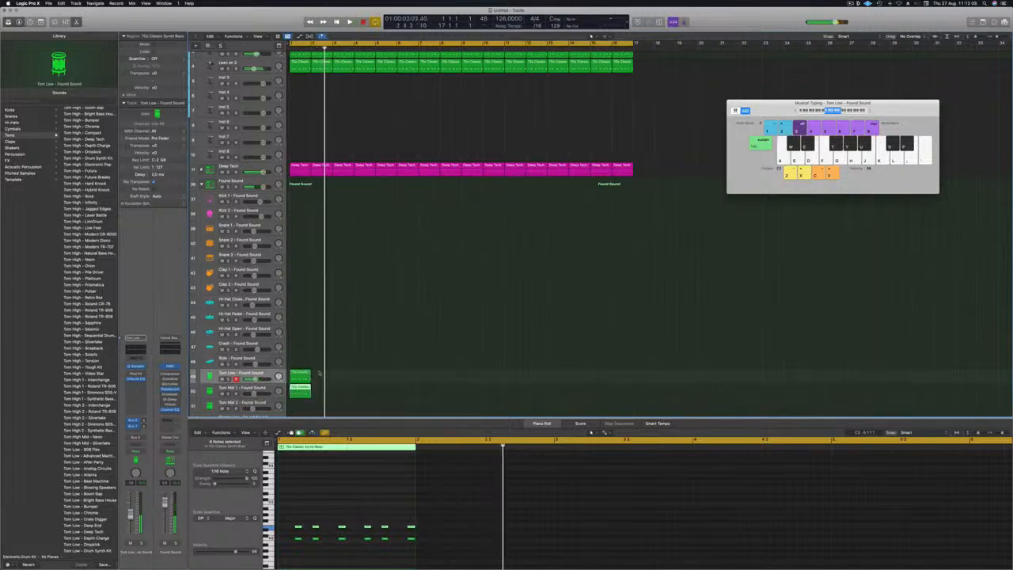
key(Delete)
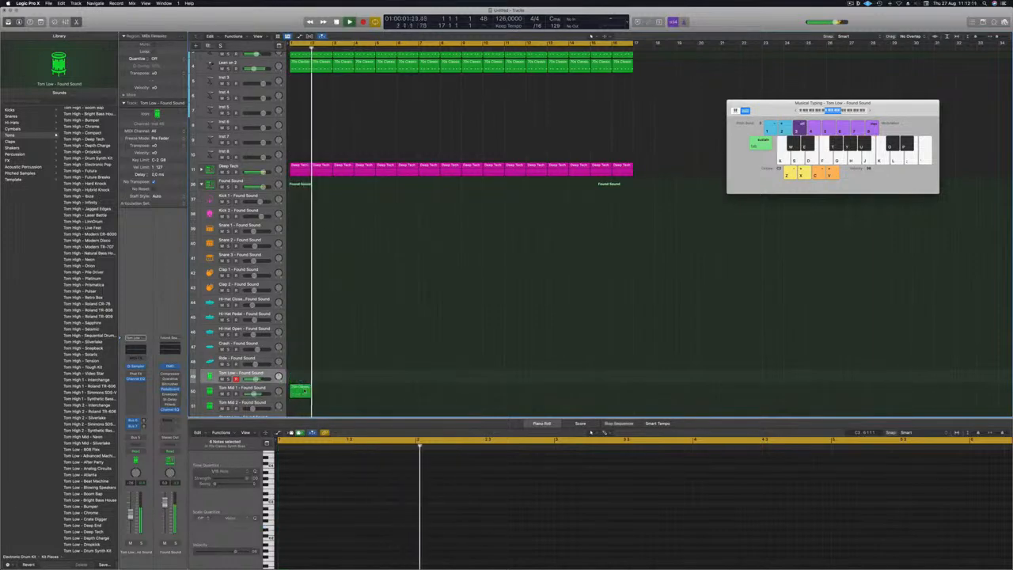
Reduce the Tom Mid 1 region to a single row of notes and shift their pitch.
click(304, 390)
drag(288, 519, 410, 529)
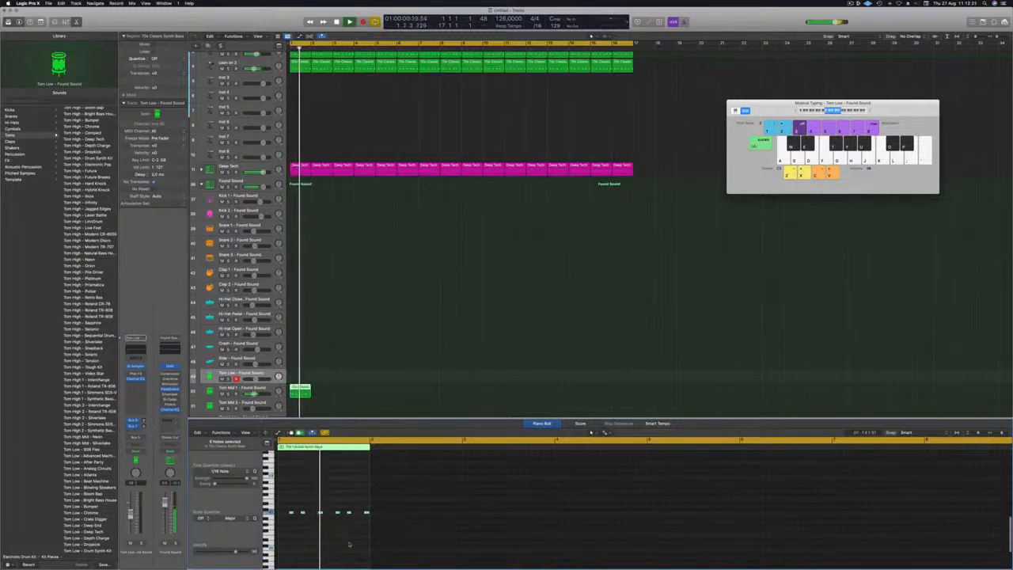
drag(366, 516, 367, 516)
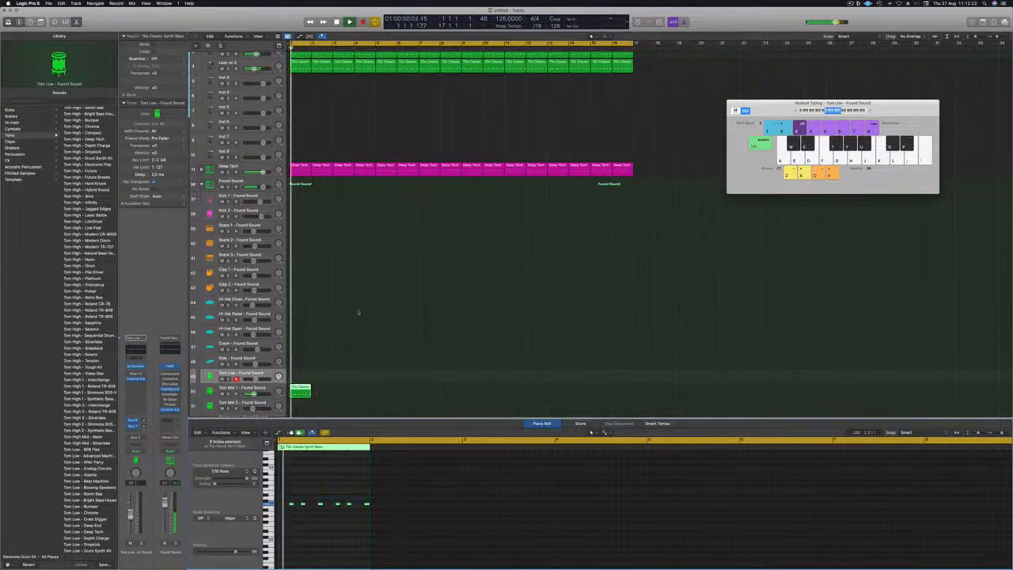
Move the one-bar region to the Conga Low track of the Found Sound kit and transpose its notes up an octave.
scroll(330, 333, down, 3)
drag(304, 342, 300, 375)
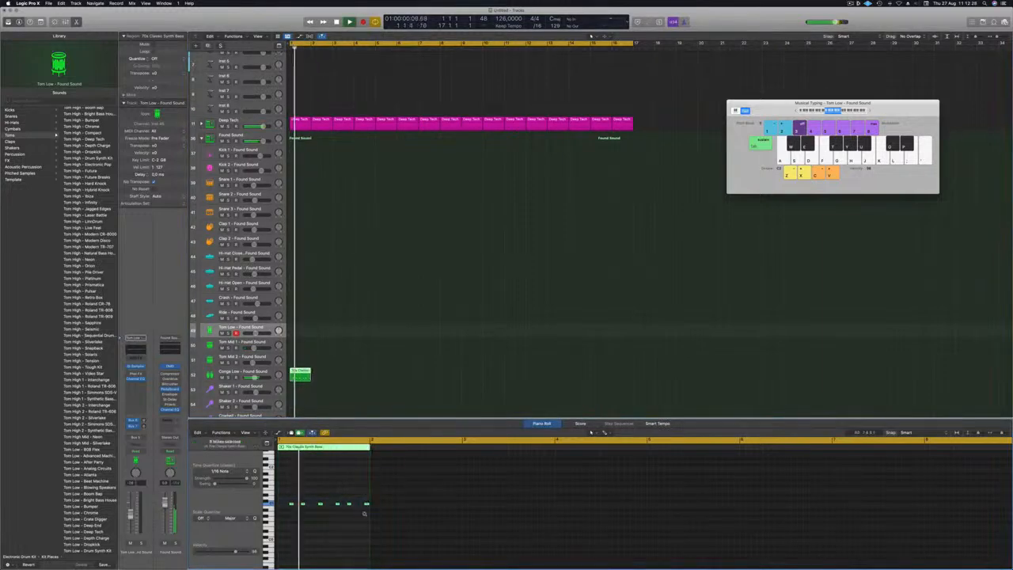
key(alt+shift+Up)
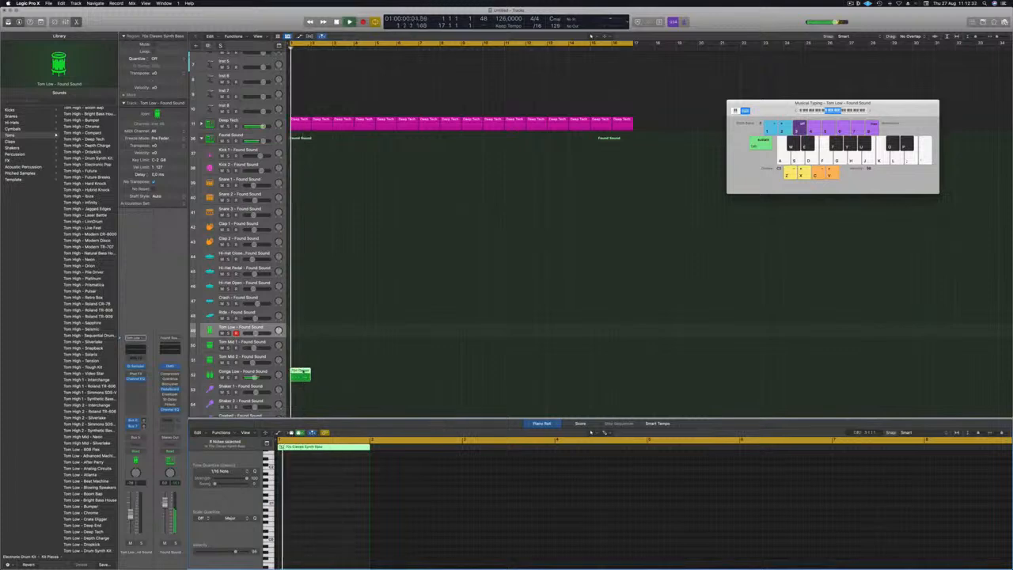
Duplicate the one-bar region along the Conga Low track to fill all 16 bars.
drag(303, 372, 472, 383)
key(Return)
click(338, 399)
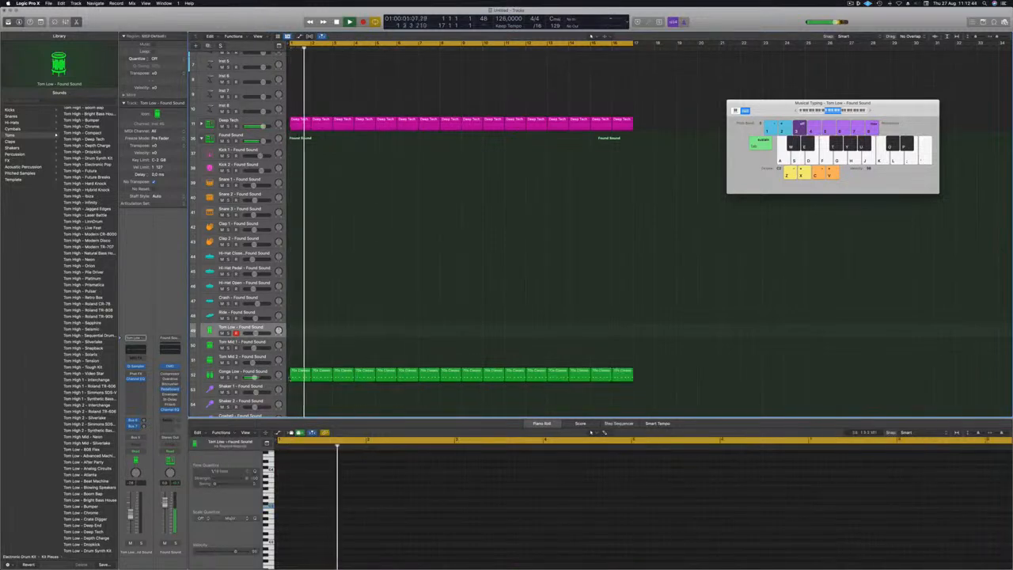
Transpose the notes of all Conga Low regions up an octave and play the loop from the start.
click(266, 372)
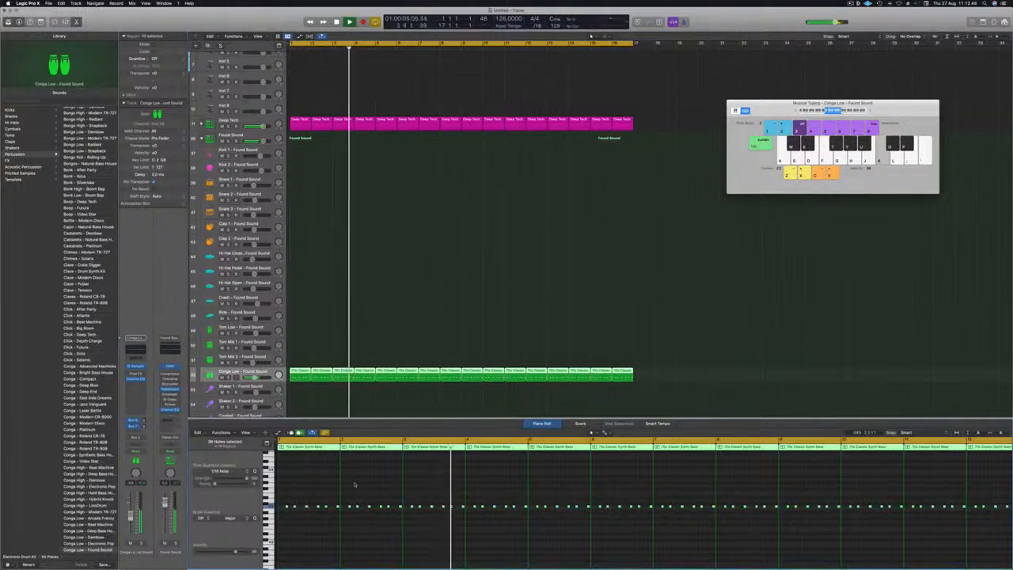
key(alt+shift+Up)
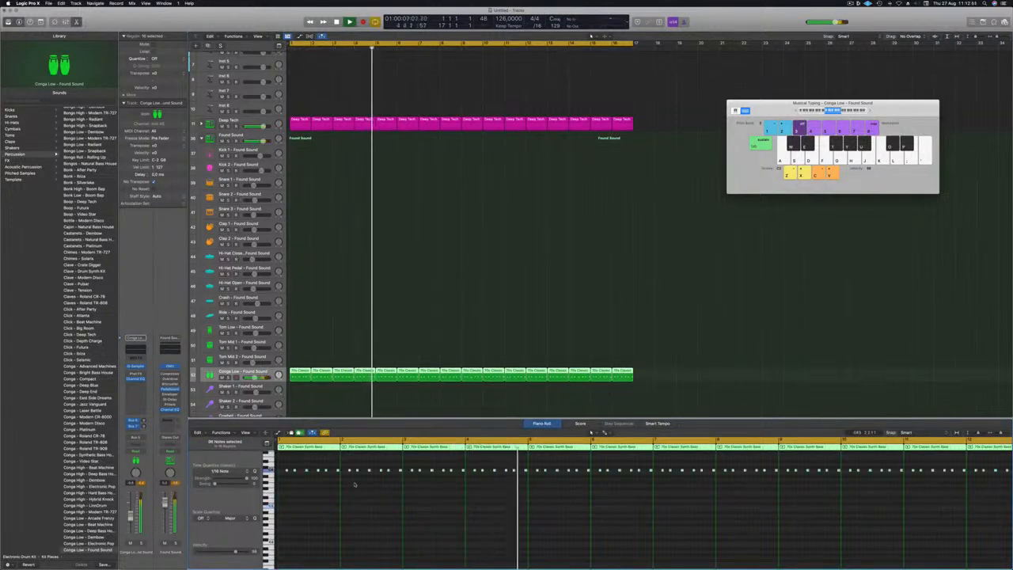
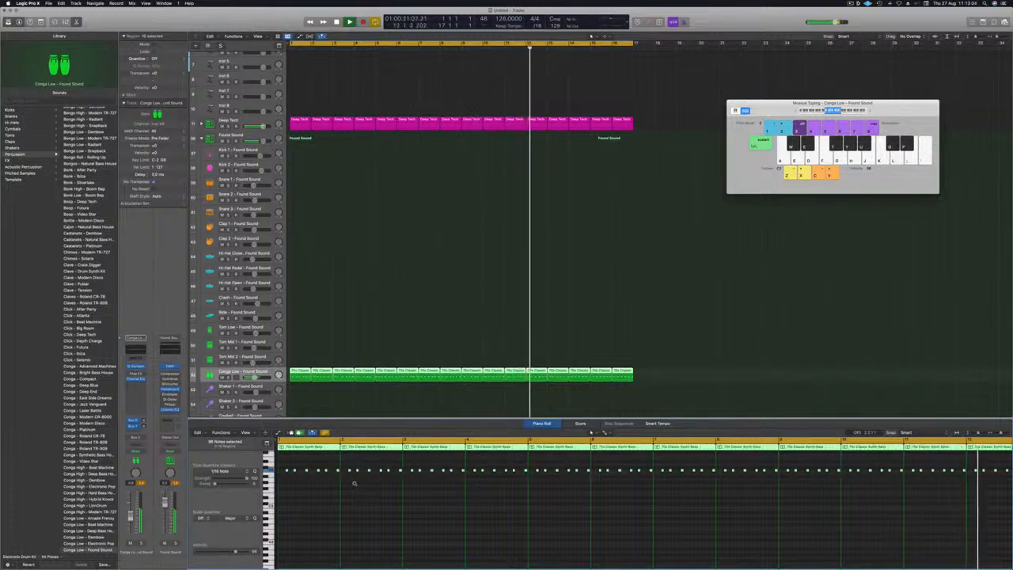
key(Return)
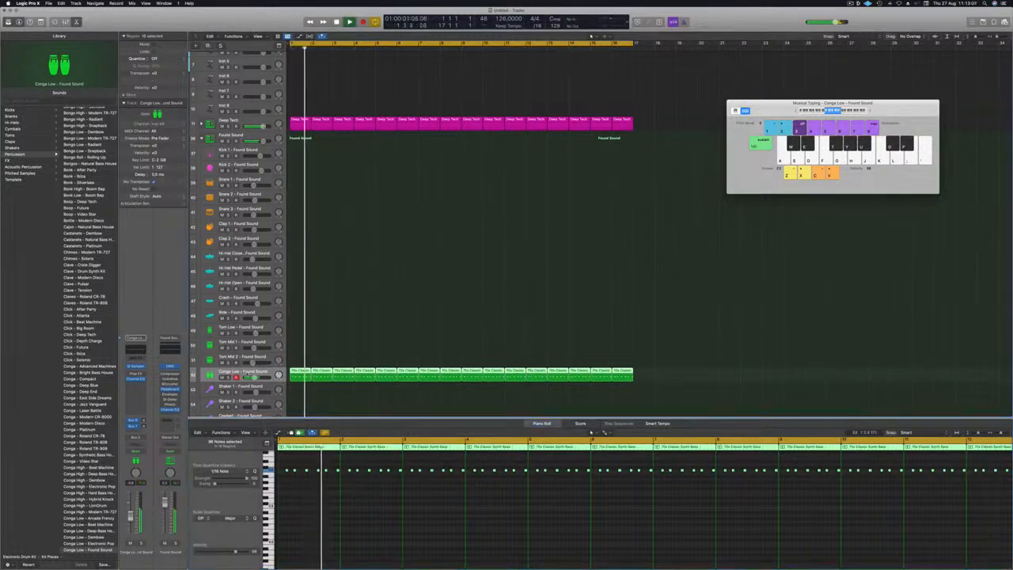
Replace the Conga Low track's sound with the Perc - 808 Flex kit piece.
scroll(71, 387, down, 5)
scroll(72, 386, down, 5)
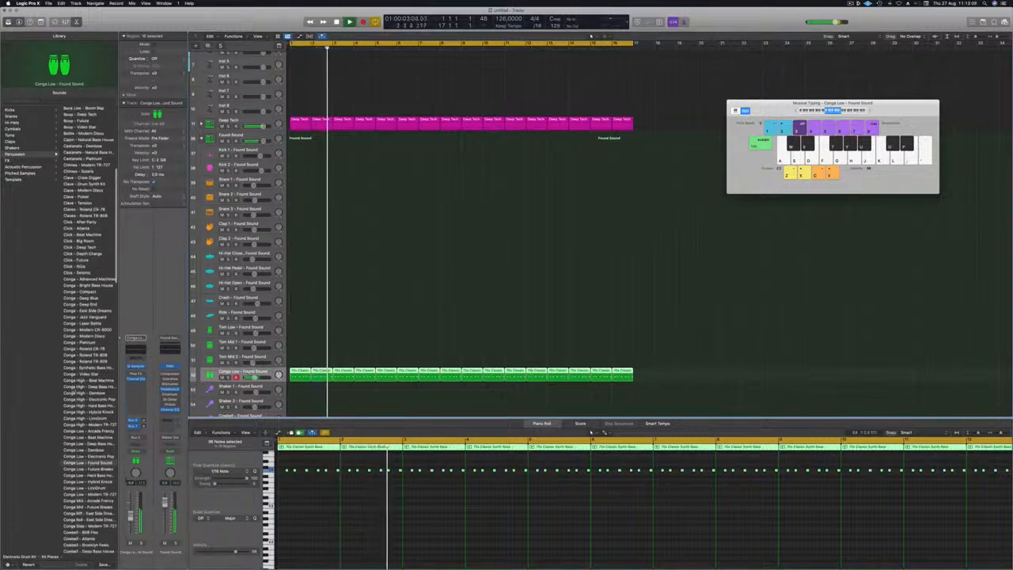
scroll(71, 386, down, 15)
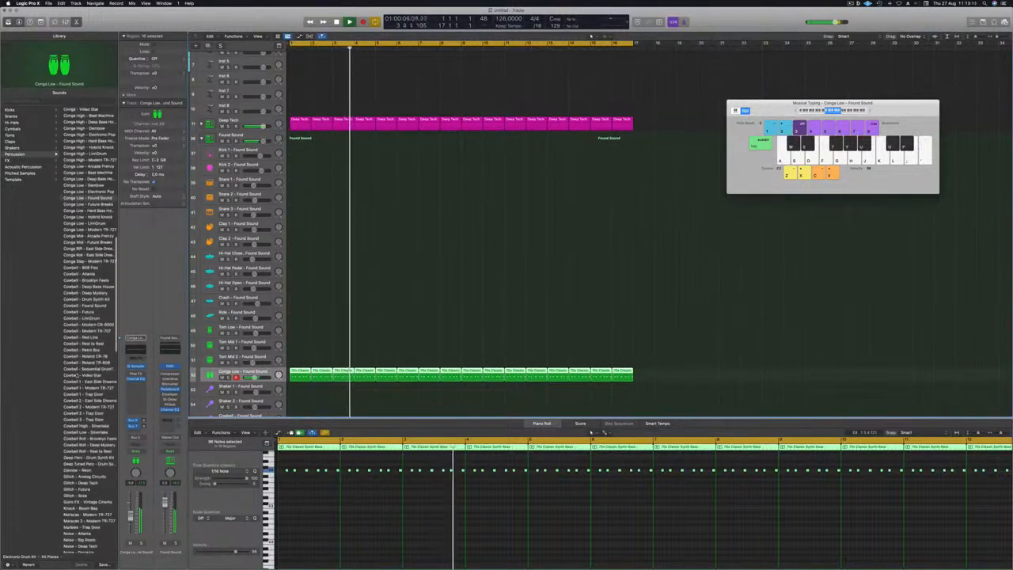
scroll(87, 330, down, 10)
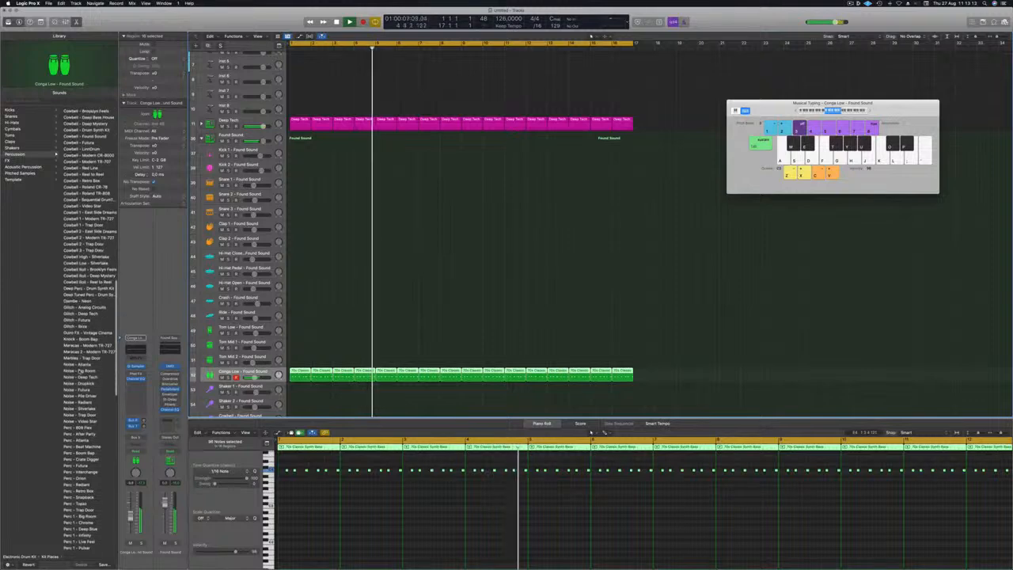
click(89, 289)
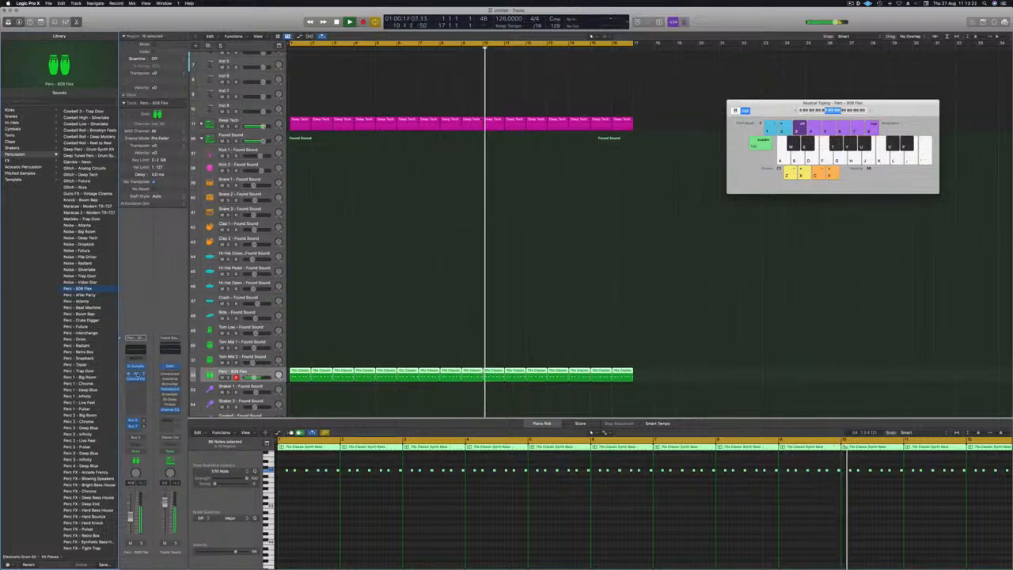
Load the rhythmic preset Mechanical Crunch in the Phat FX plug-in on the Perc - 808 Flex track and close it.
click(135, 374)
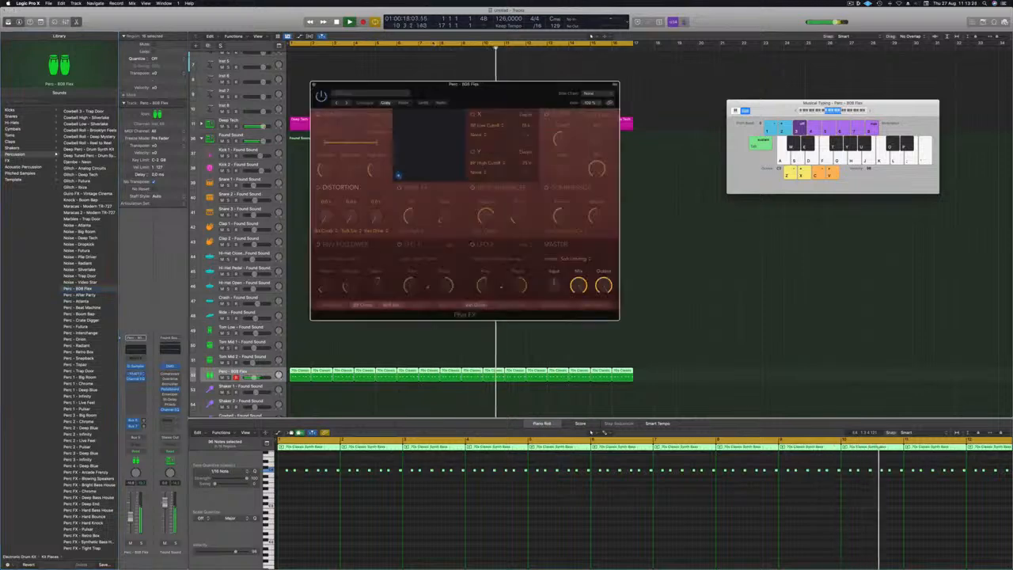
click(369, 95)
mouse_move(367, 225)
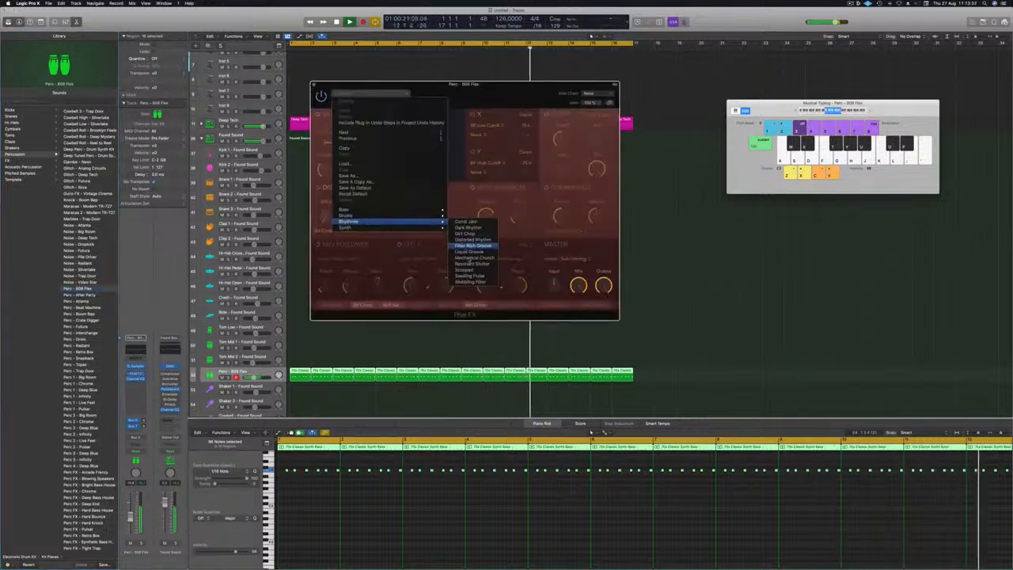
click(471, 252)
drag(484, 94, 548, 95)
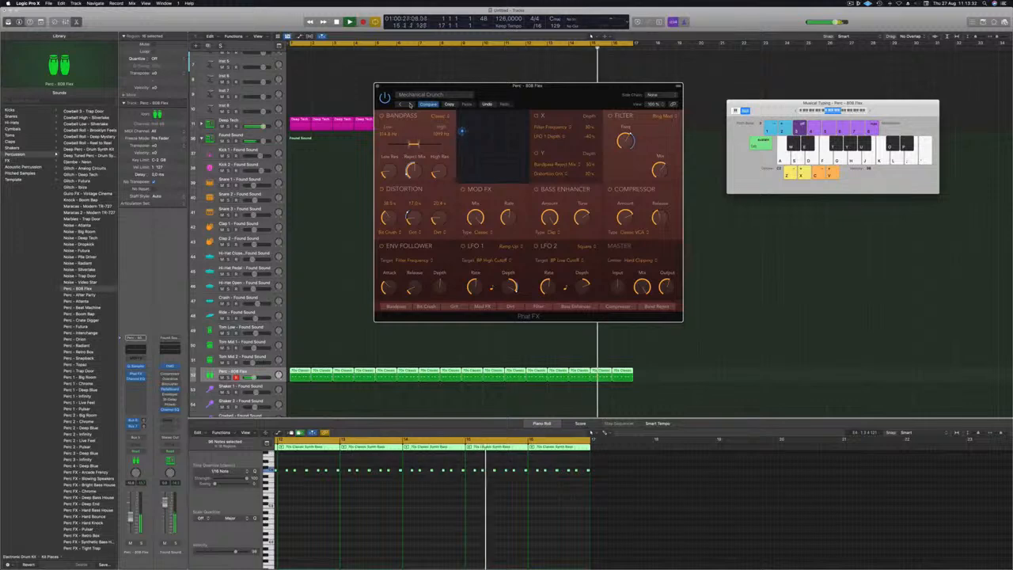
drag(527, 92, 560, 93)
drag(396, 89, 388, 90)
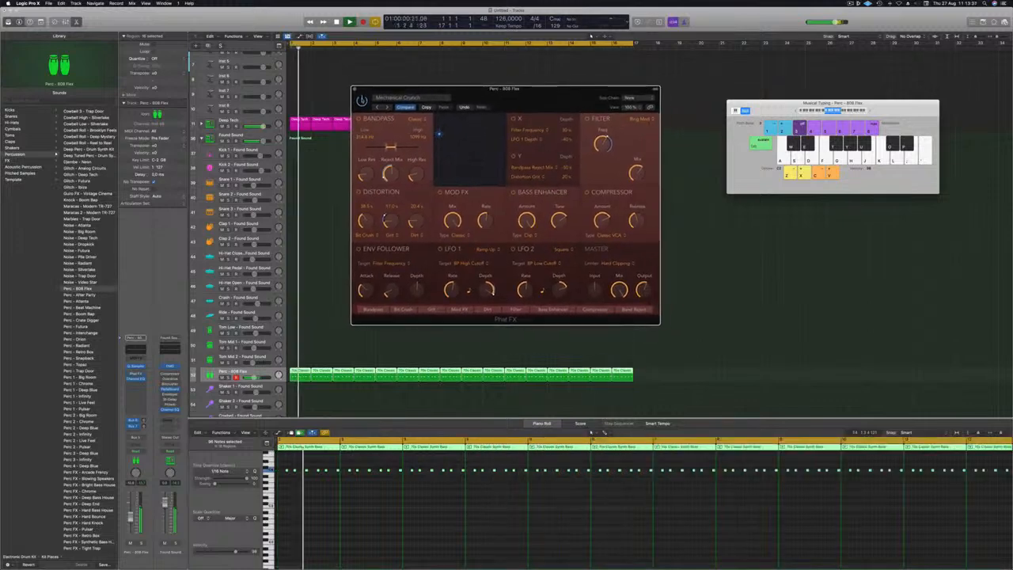
drag(524, 90, 509, 87)
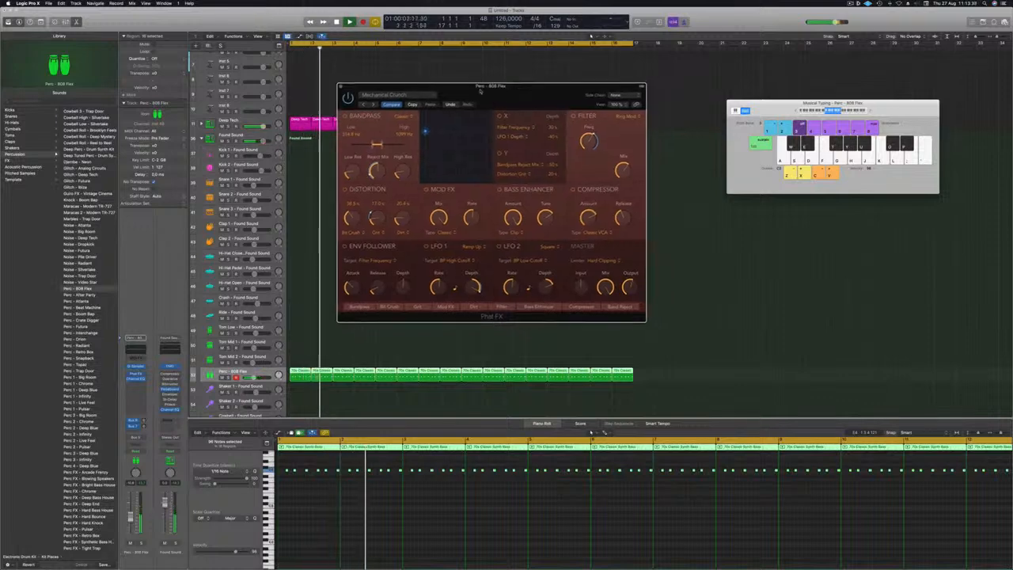
click(341, 86)
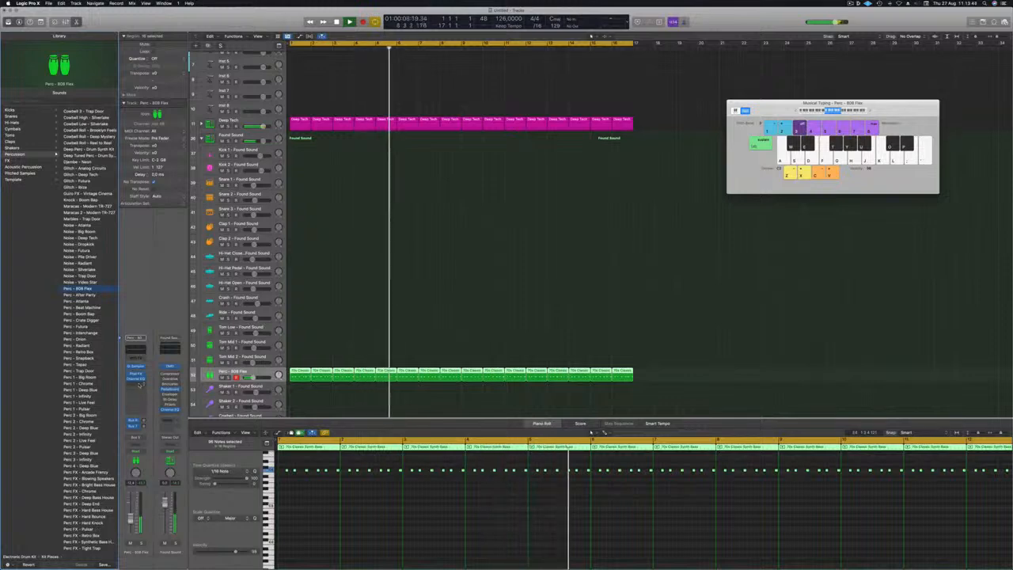
Add a send from the Perc - 808 Flex channel to the first unused bus.
click(144, 387)
click(162, 299)
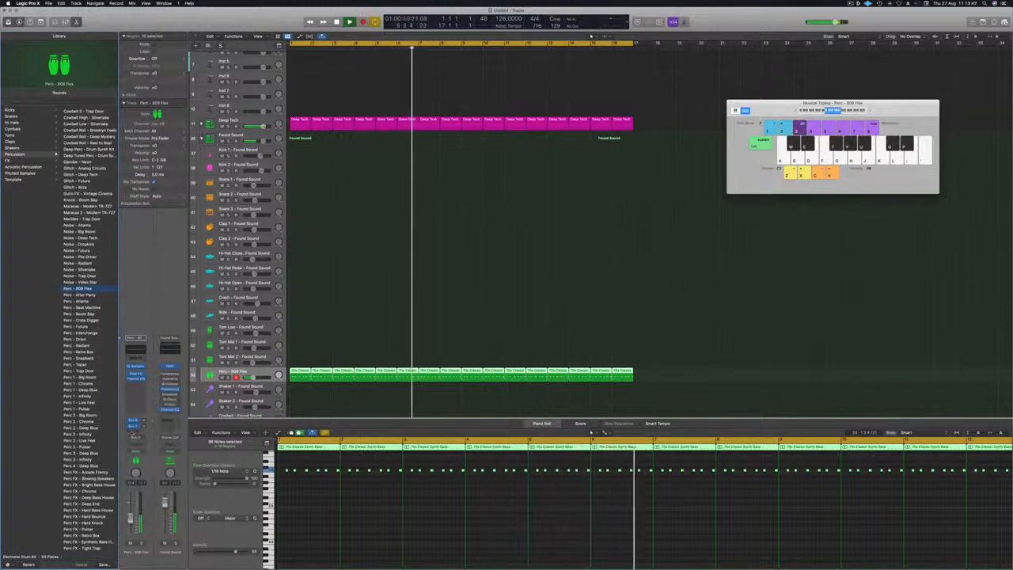
click(136, 431)
mouse_move(136, 439)
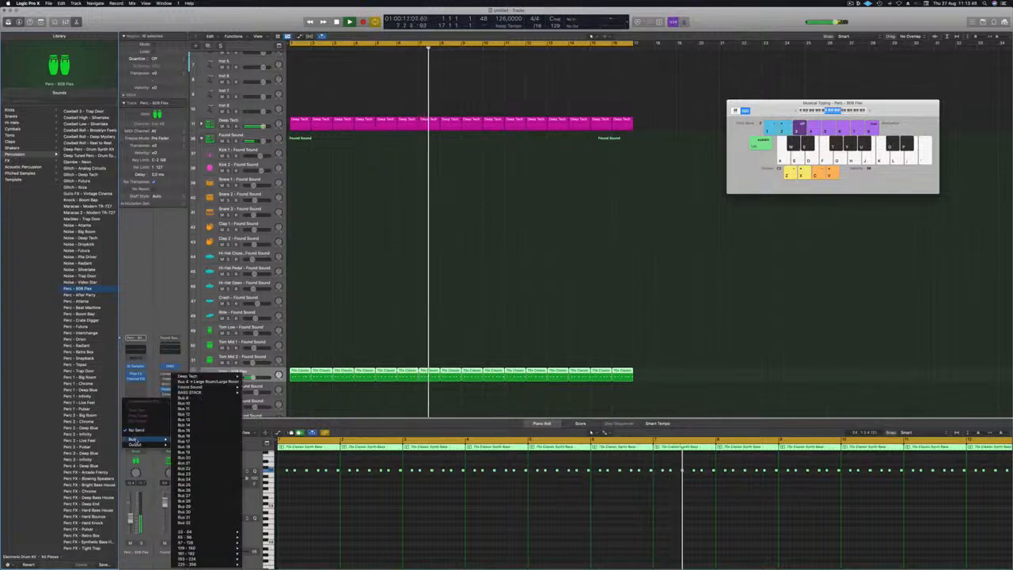
click(211, 399)
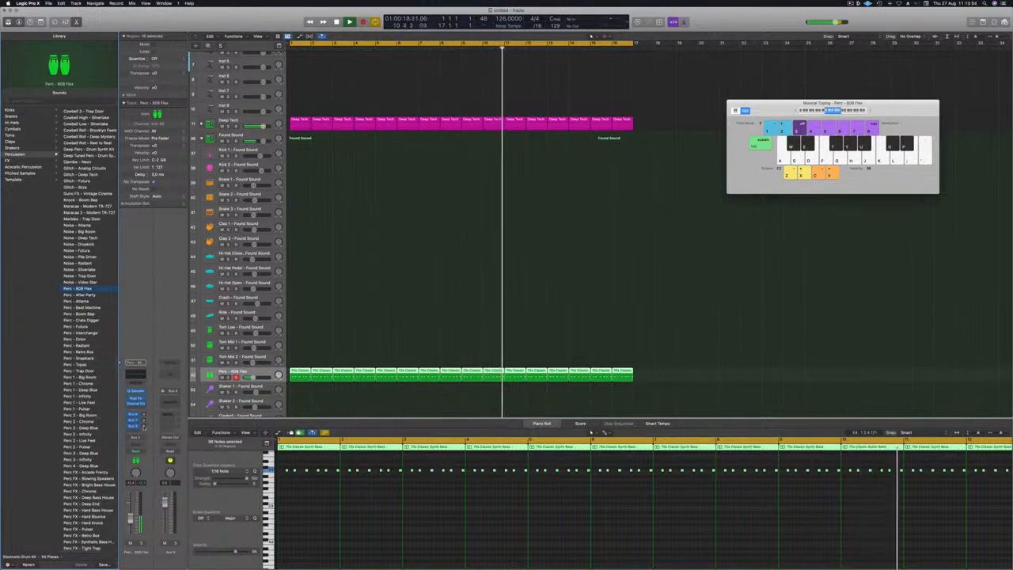
Insert a Stereo Delay on the new bus's aux channel.
click(168, 398)
mouse_move(176, 417)
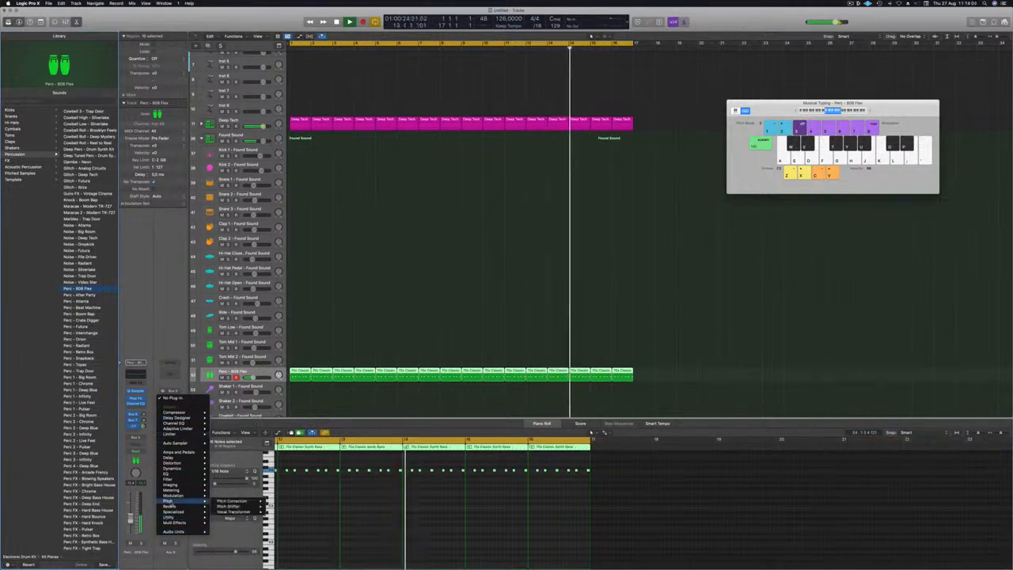
mouse_move(176, 457)
mouse_move(229, 473)
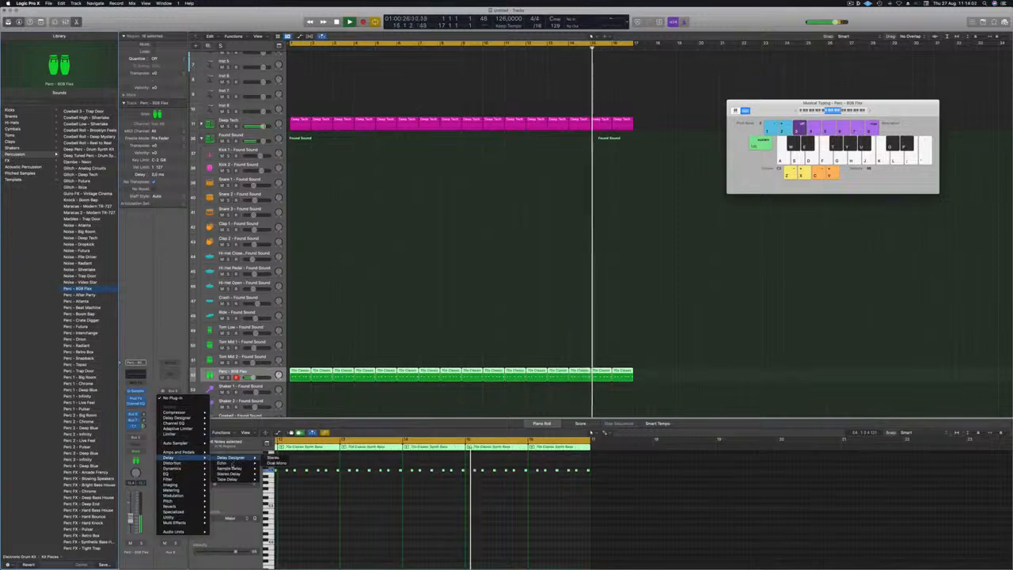
click(273, 474)
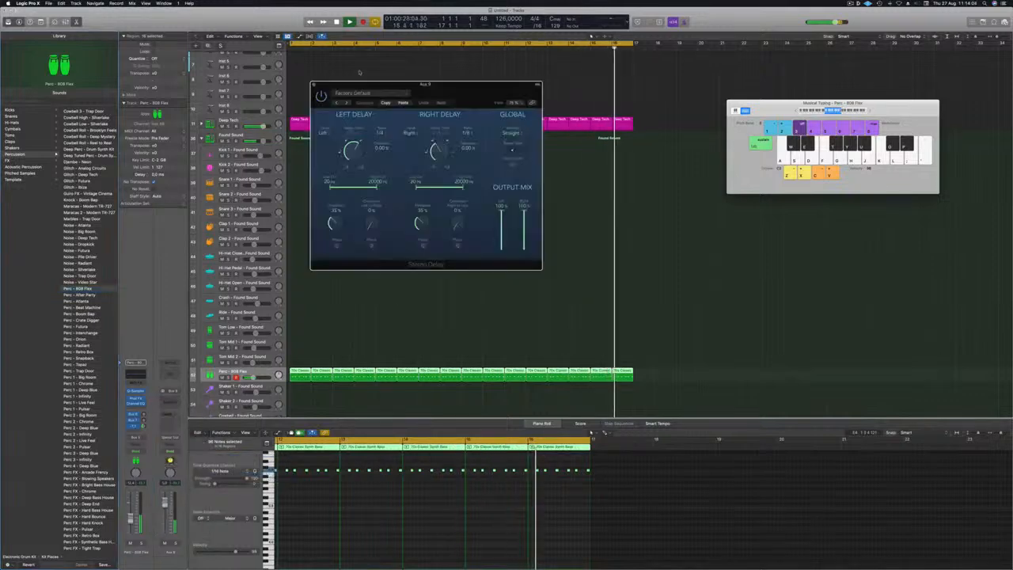
drag(382, 80, 469, 92)
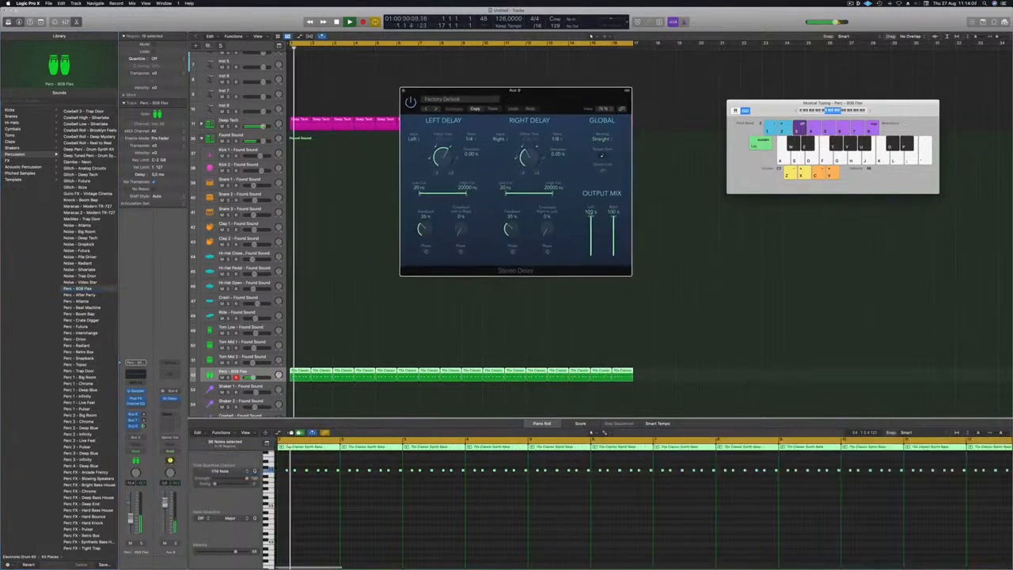
Adjust the percussion's send level to the delay and raise the Stereo Delay's feedback to about 45%.
click(143, 427)
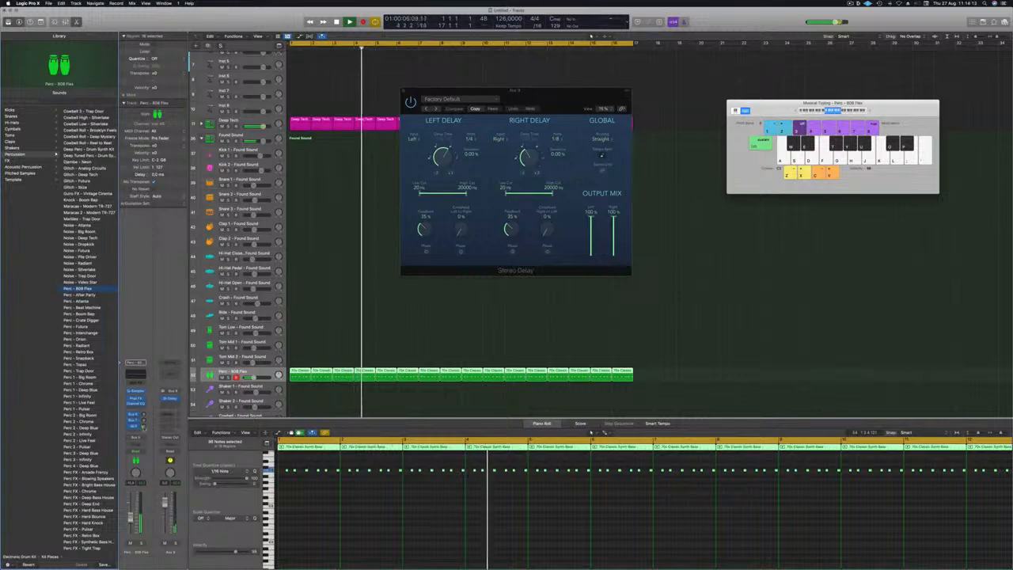
drag(511, 229, 511, 217)
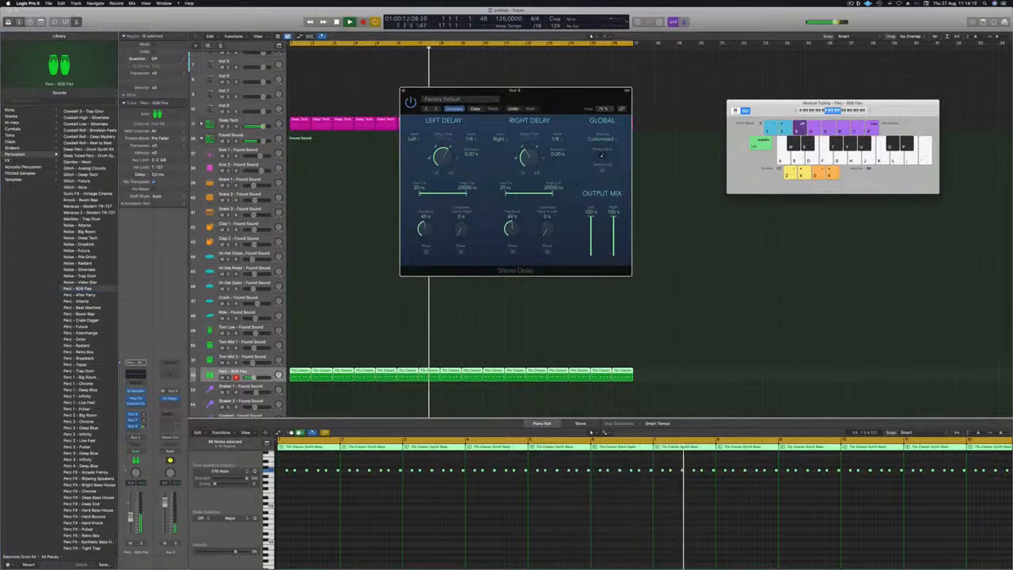
click(143, 426)
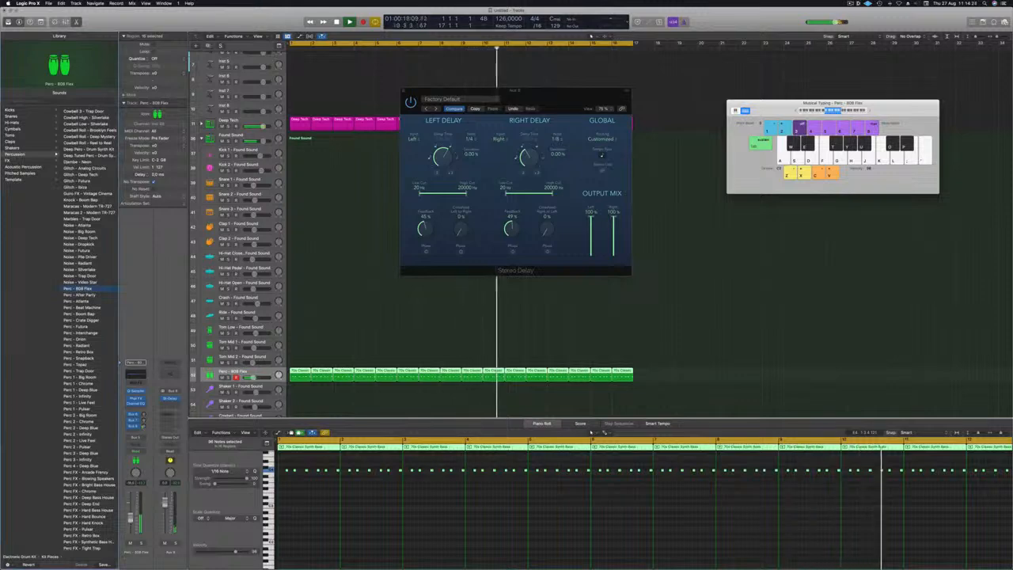
click(402, 92)
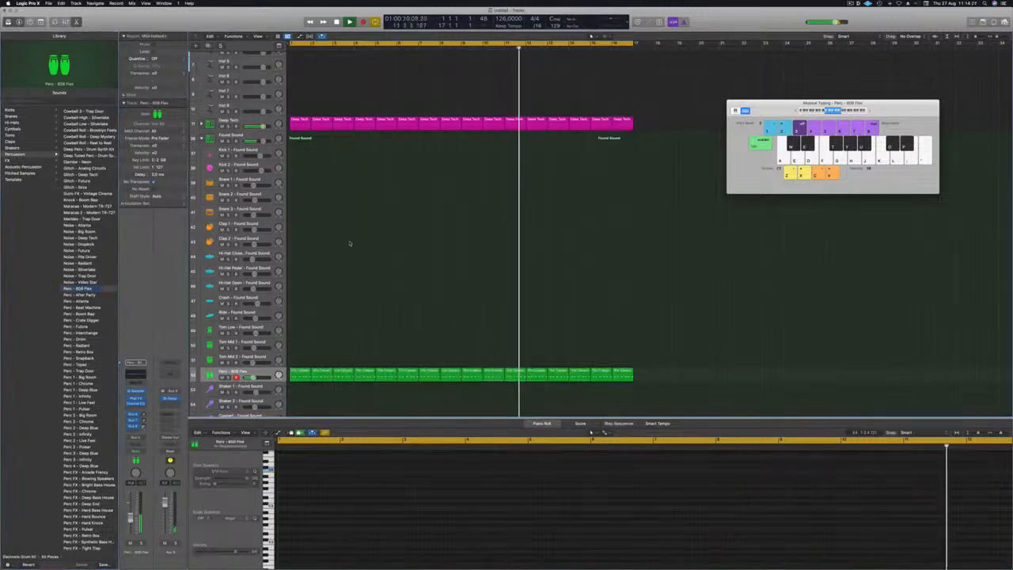
Copy the first Perc - 808 Flex region to bar 1 of the Tom Low track and transpose its notes down an octave.
scroll(356, 230, down, 5)
scroll(357, 210, down, 1)
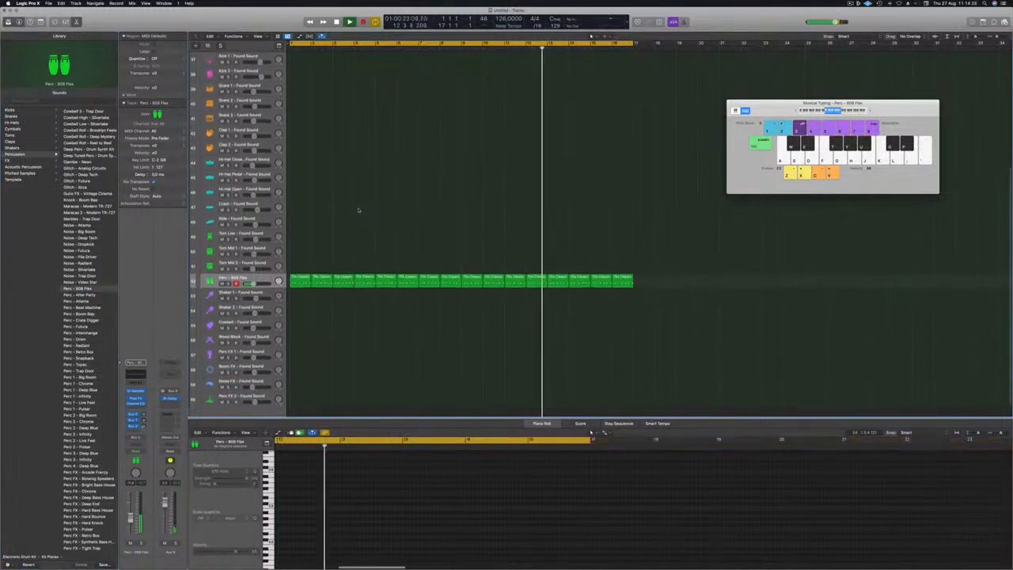
scroll(368, 225, up, 1)
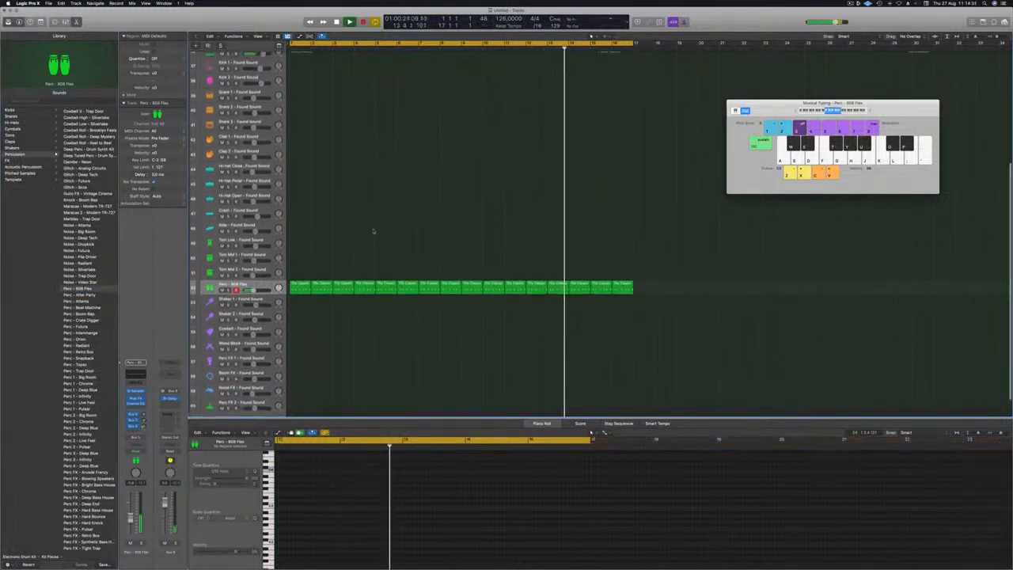
scroll(331, 221, up, 3)
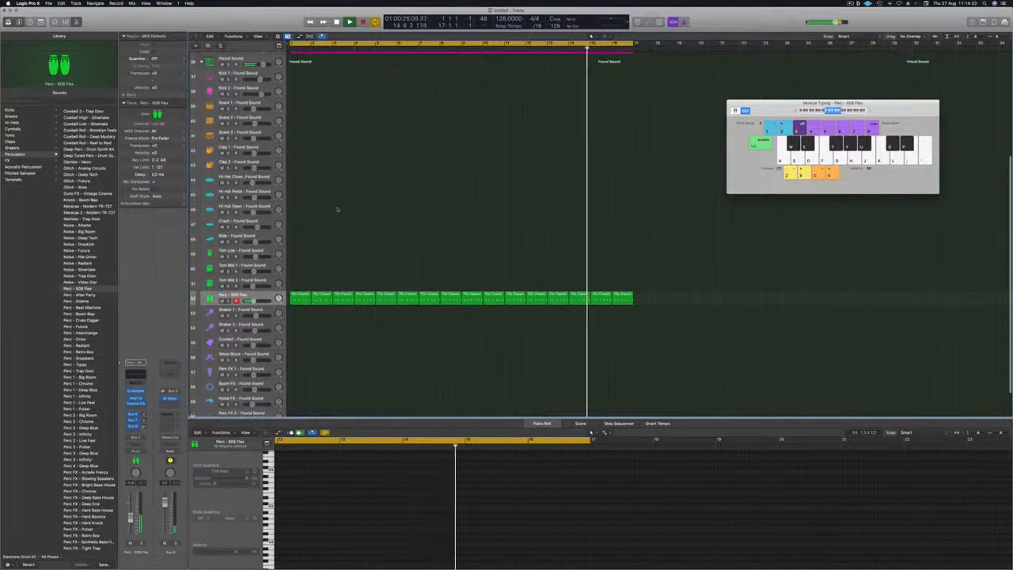
drag(303, 312, 303, 273)
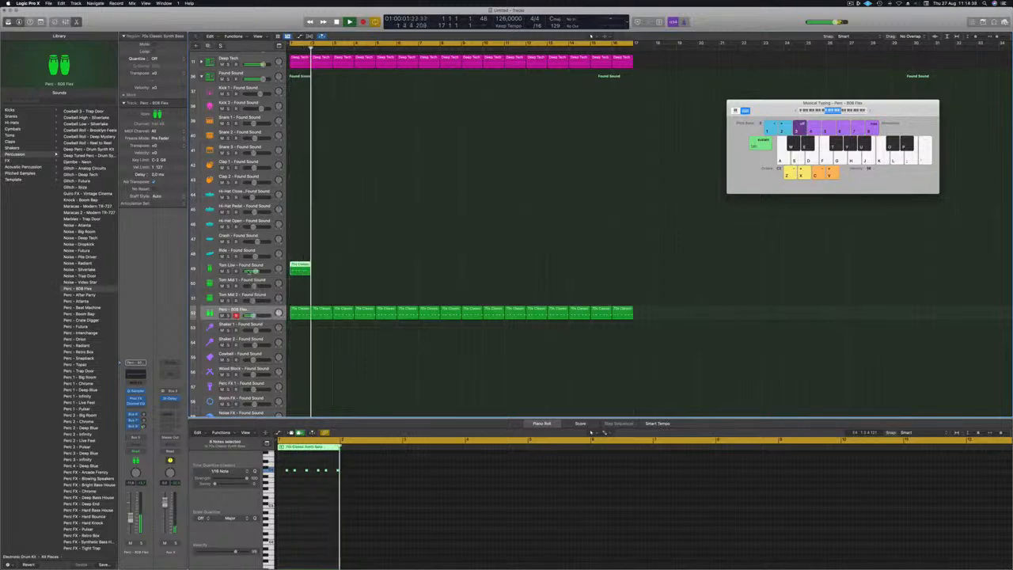
click(249, 267)
click(591, 432)
key(alt+shift+Down)
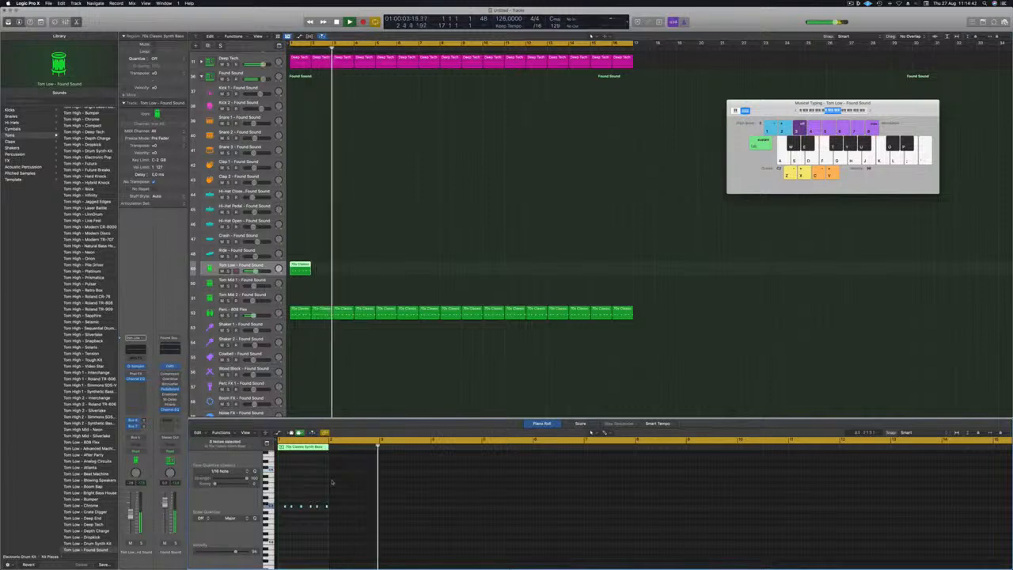
key(Return)
Duplicate the Tom Low region along its track to fill all 16 bars.
drag(300, 270, 345, 273)
mouse_move(412, 265)
mouse_down()
mouse_move(307, 272)
mouse_move(392, 271)
mouse_up()
drag(500, 263, 473, 271)
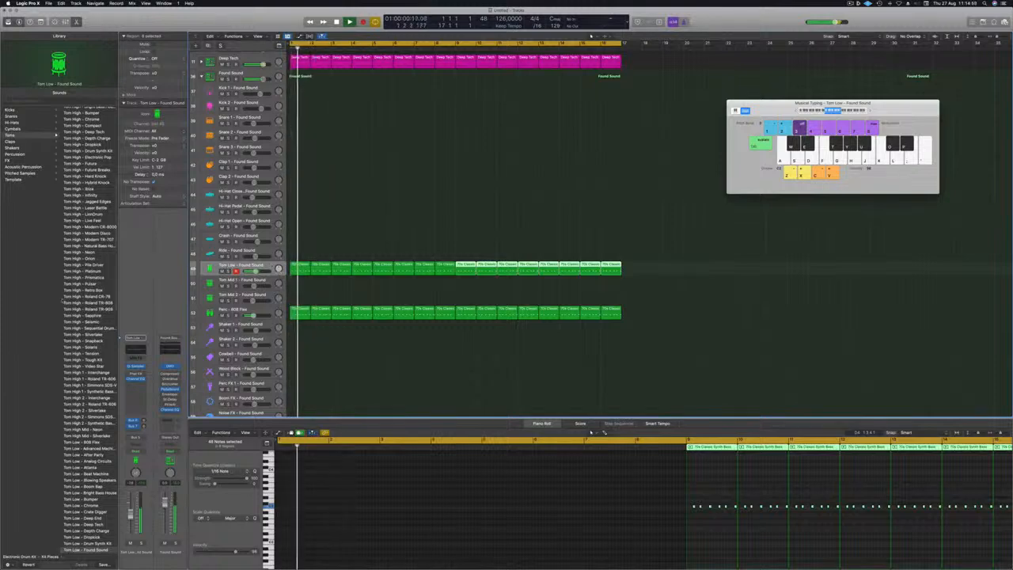
Replace the Tom Low track's sound with Tom Low 2 - Tough Kit.
scroll(67, 356, down, 5)
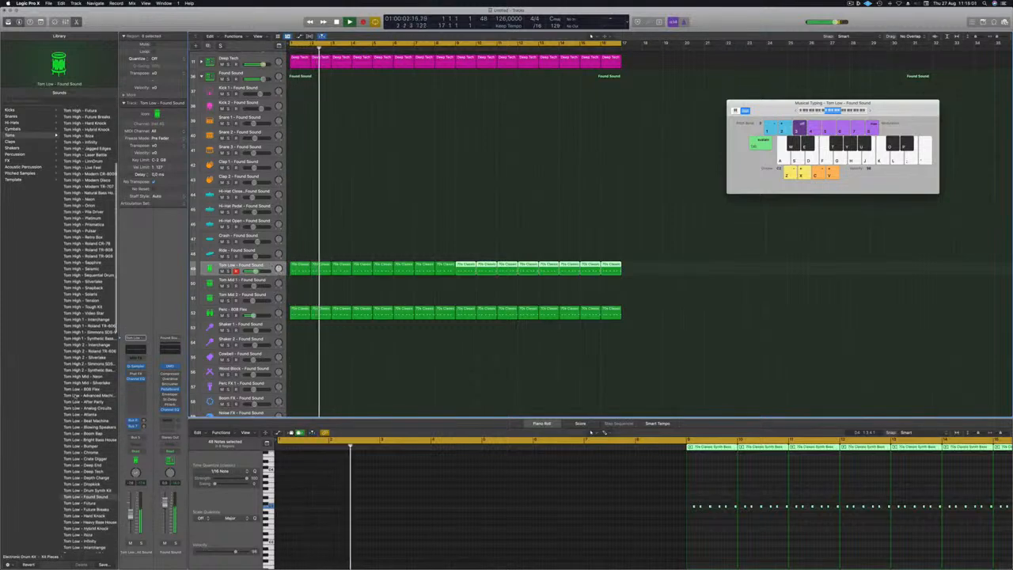
scroll(87, 332, down, 15)
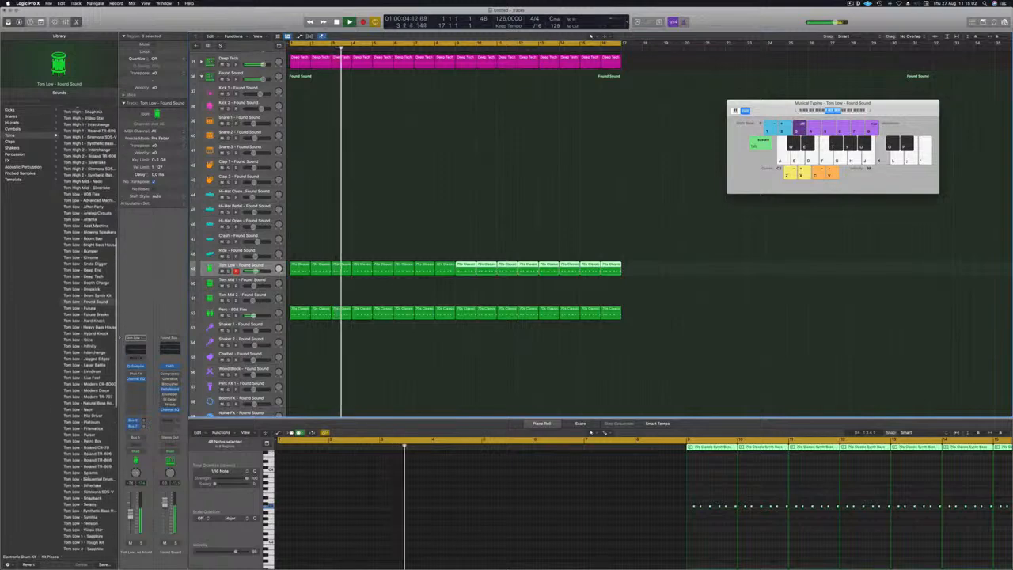
scroll(89, 329, down, 5)
click(77, 496)
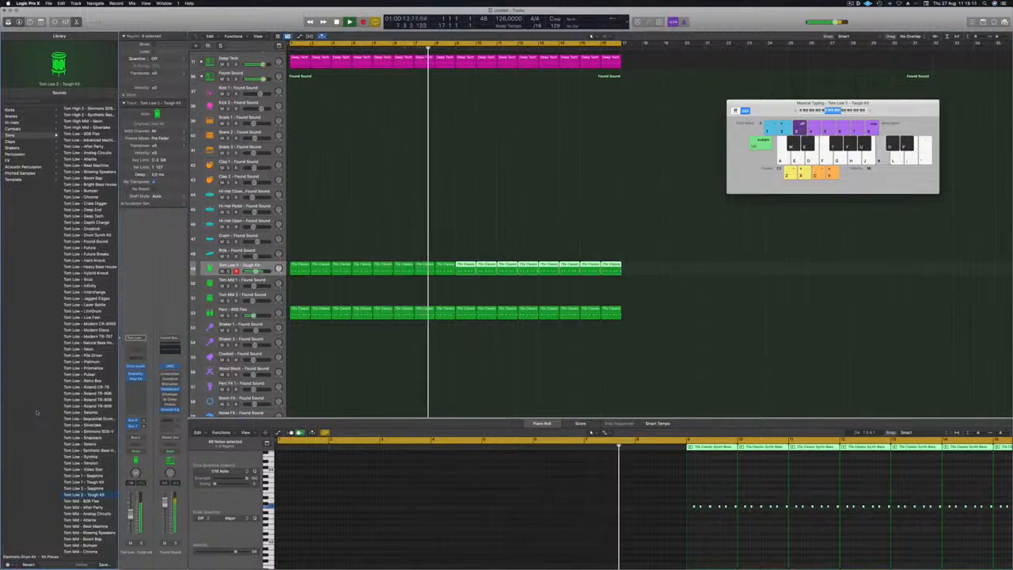
key(Up)
key(Down)
key(Return)
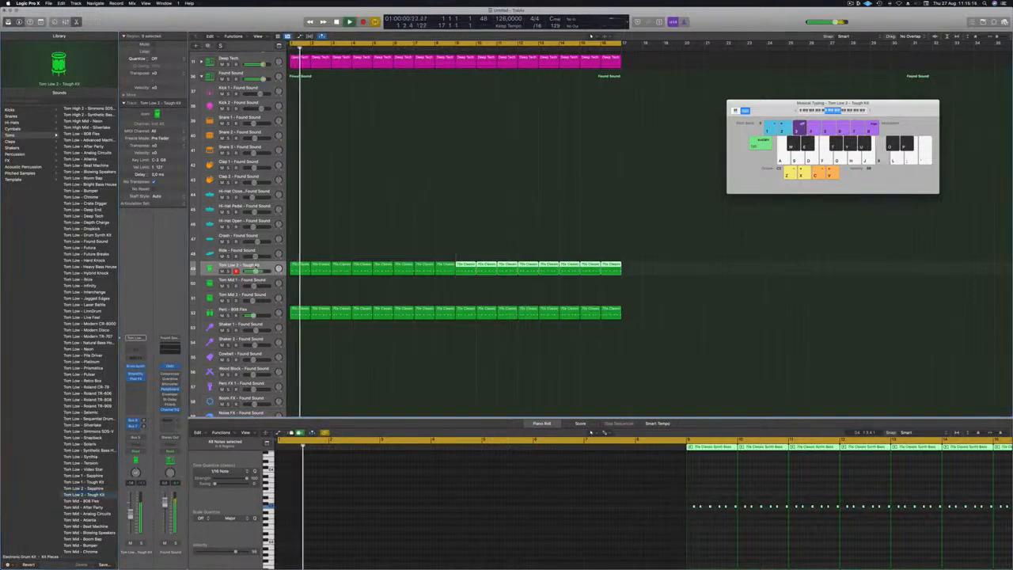
Select all notes across the Tom Low regions, try them an octave lower and bring them back up an octave.
click(239, 266)
scroll(341, 488, down, 3)
click(326, 492)
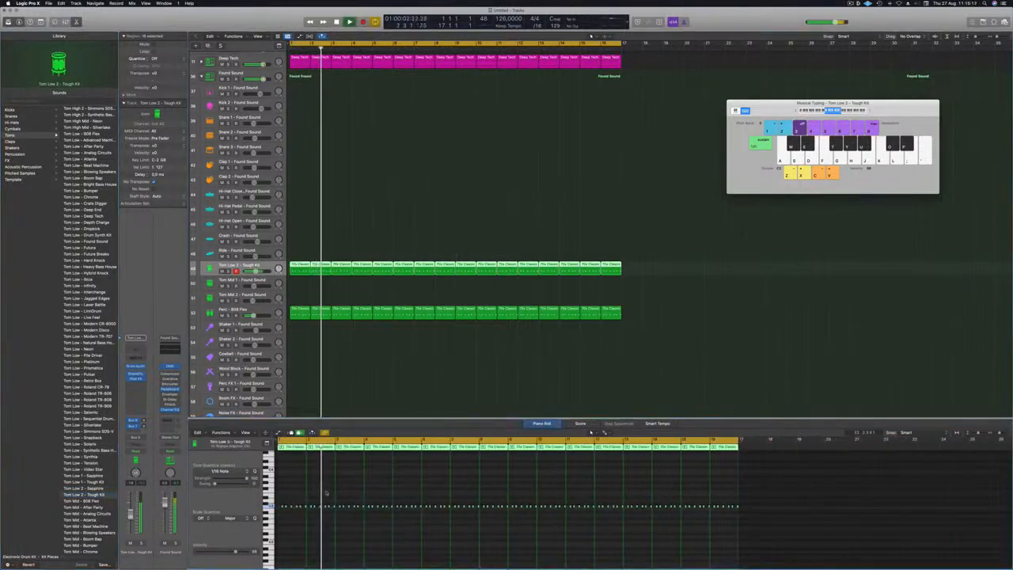
key(super+a)
key(alt+shift+Down)
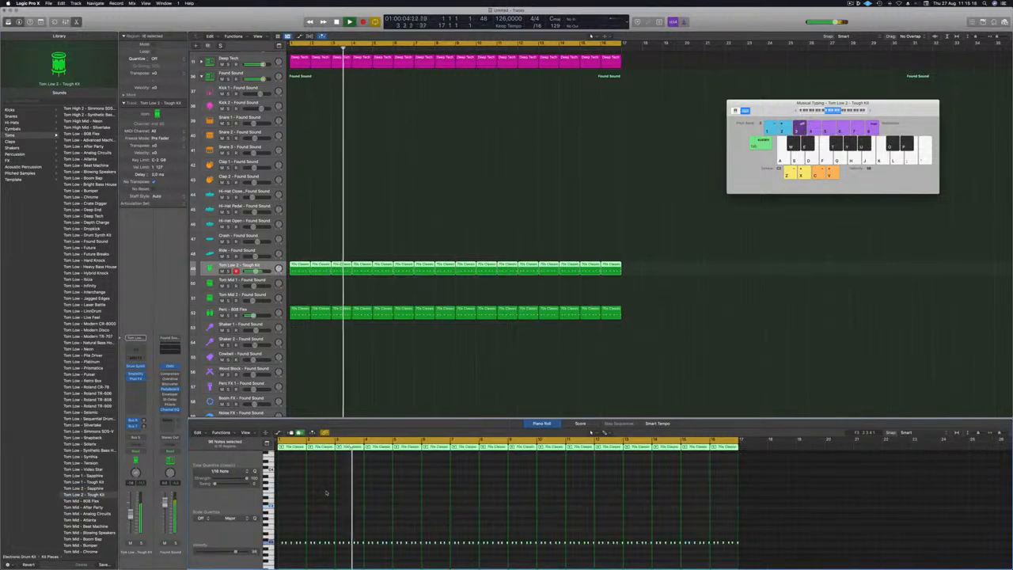
key(alt+shift+Up)
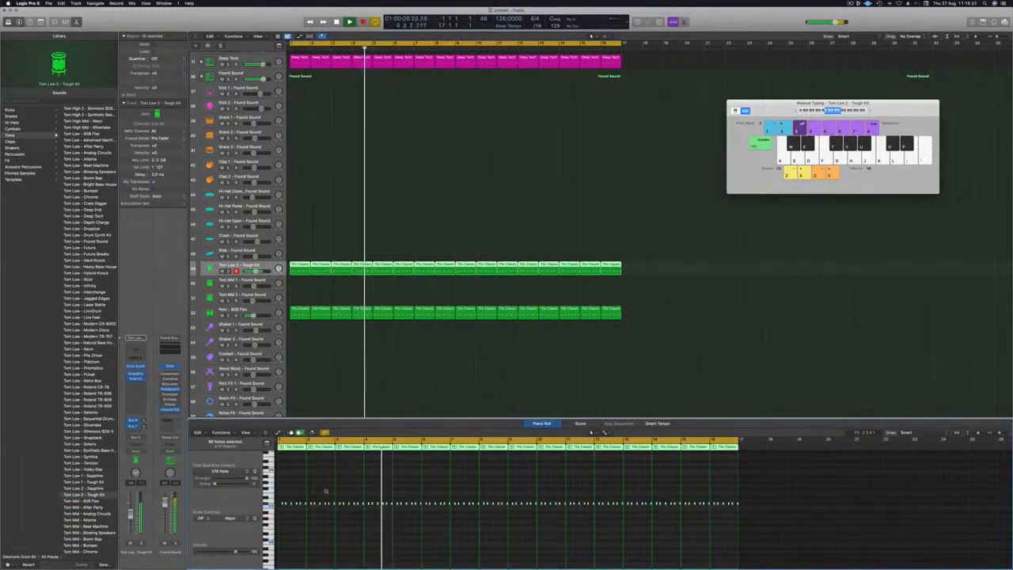
Raise all selected Tom Low notes by semitone steps to about seven semitones above their original pitch and replay the loop.
key(alt+Up)
key(alt+Up)
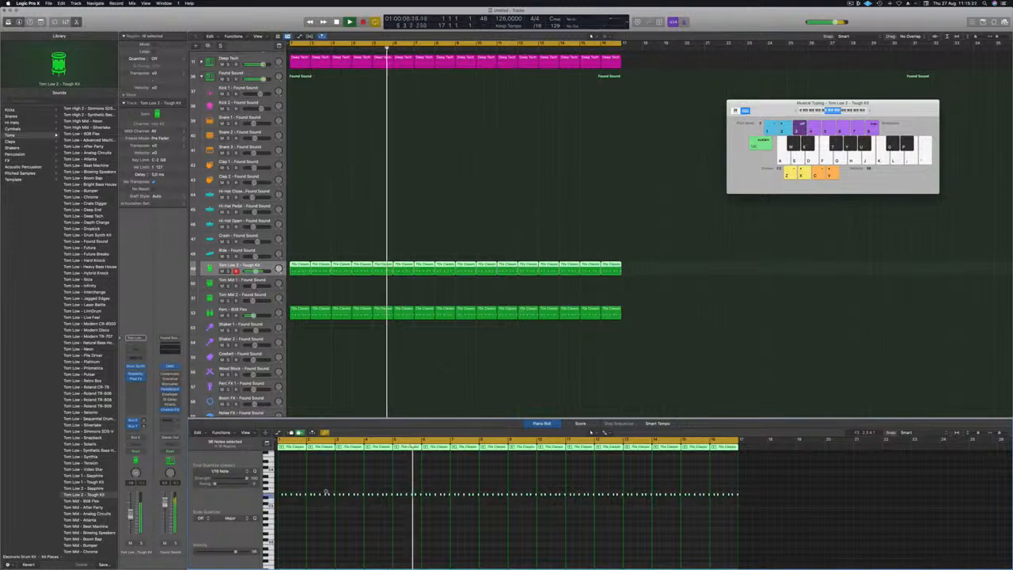
key(alt+Up)
key(alt+Up)
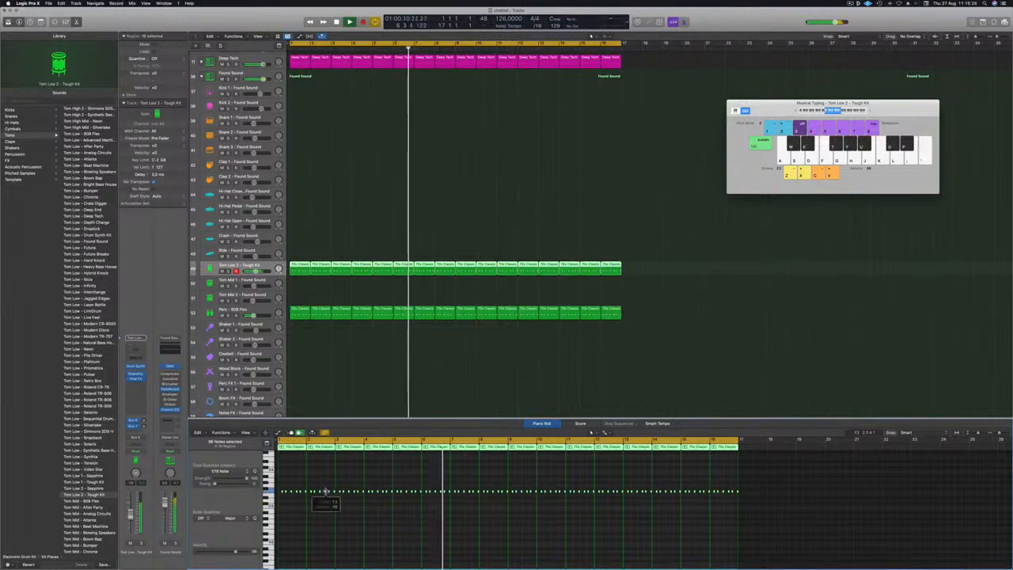
key(alt+Up)
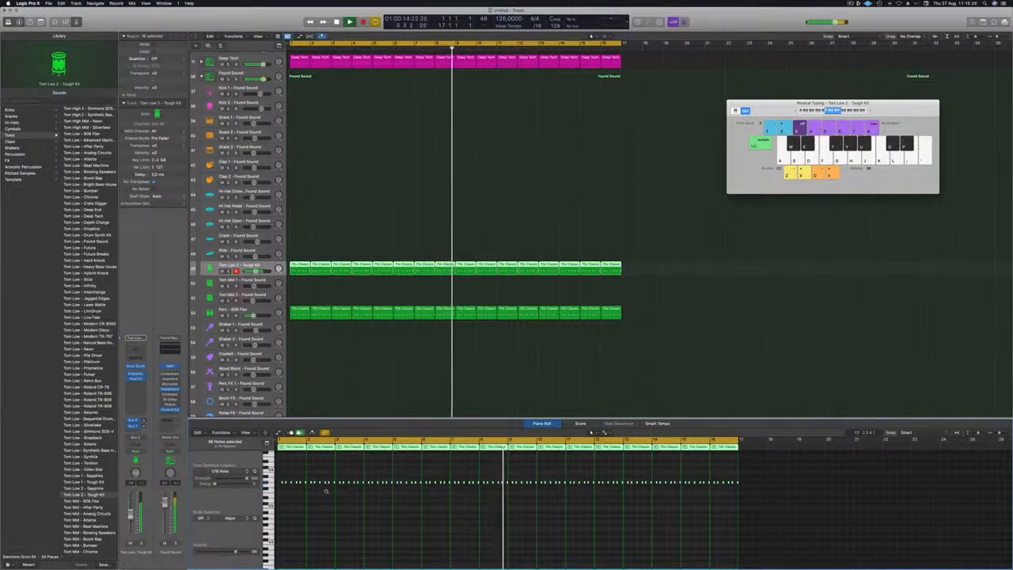
key(Return)
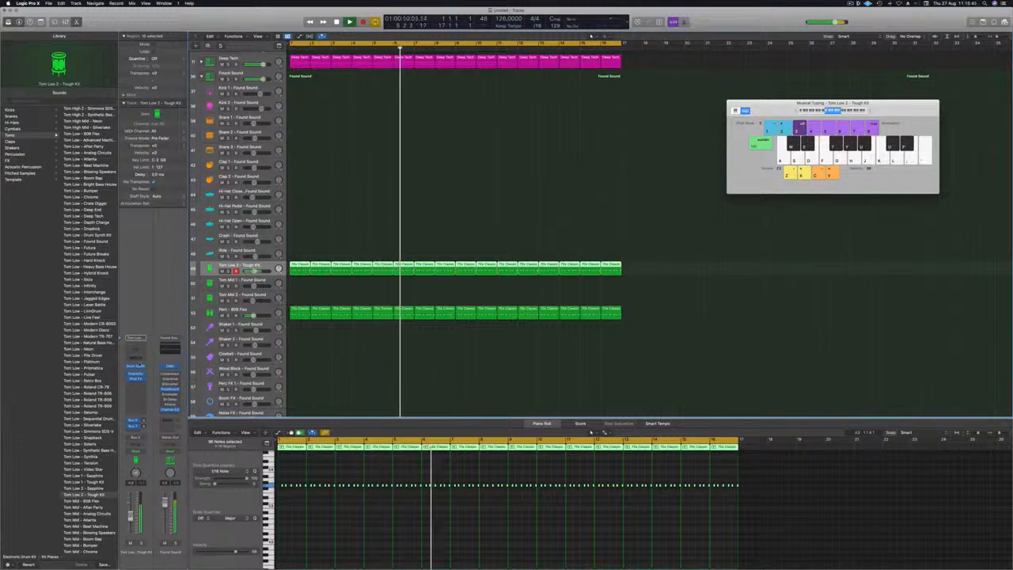
Open the Tom Low track's Drum Synth, set its Tone to about 53% and fine-tune the Decay.
click(136, 368)
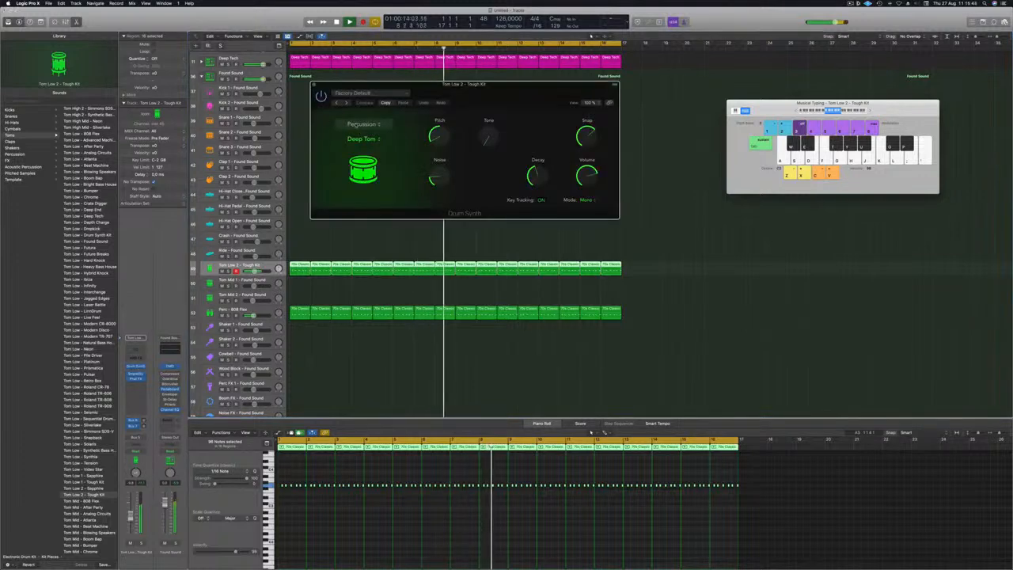
drag(490, 91, 572, 163)
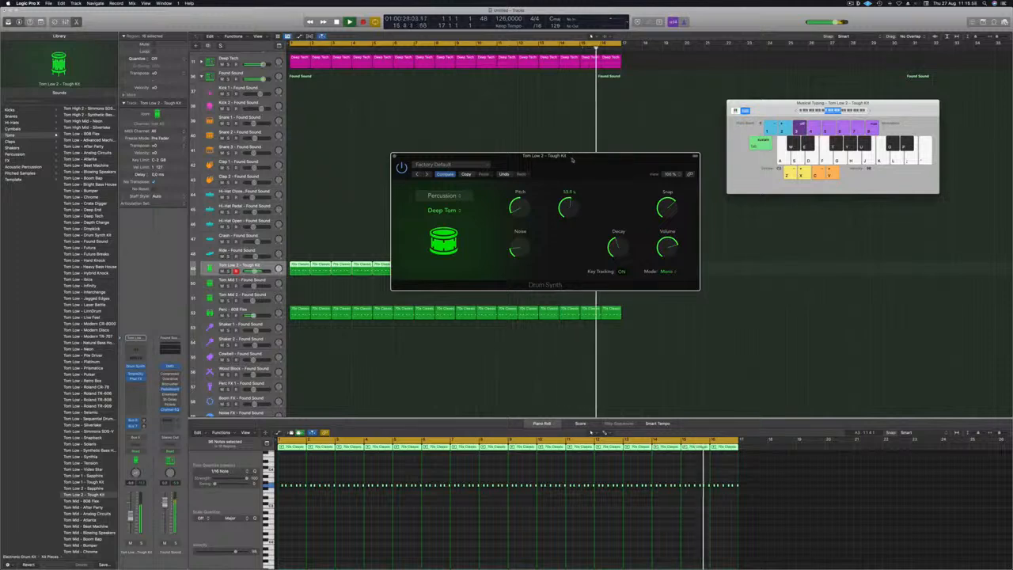
drag(618, 235, 618, 250)
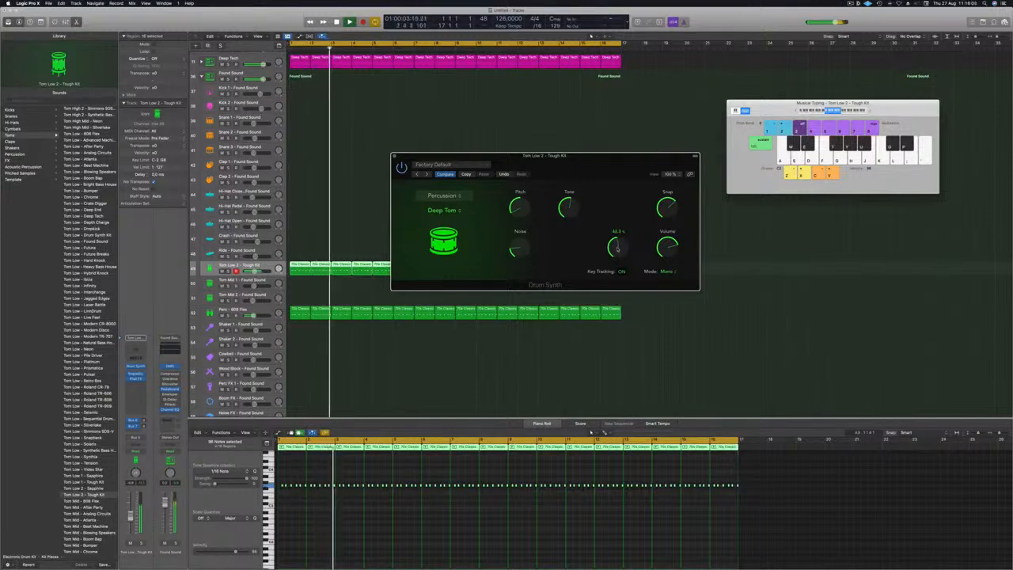
mouse_move(618, 248)
mouse_down()
mouse_move(618, 283)
mouse_move(620, 217)
mouse_move(617, 252)
mouse_up()
key(space)
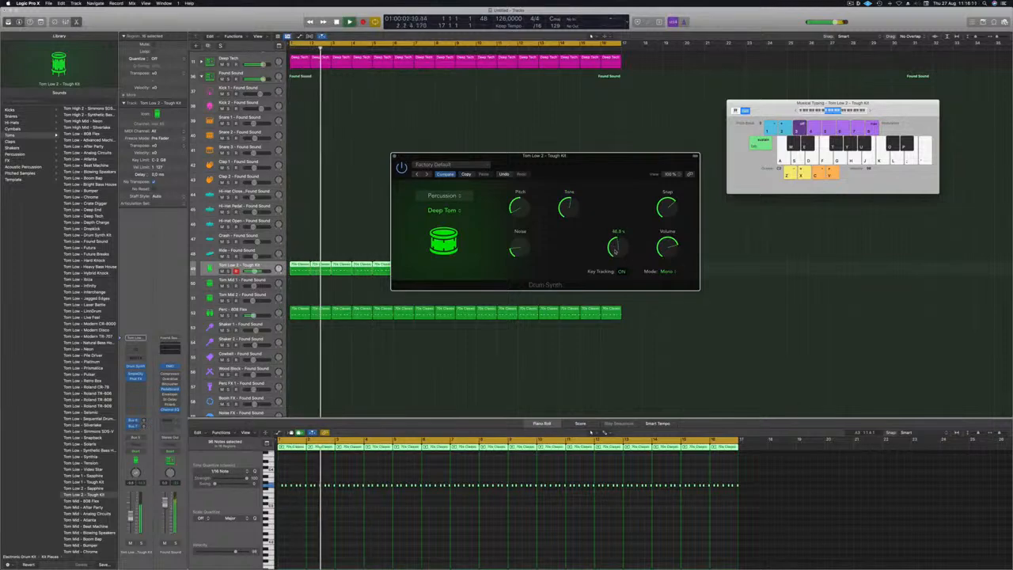
Try the Drum Synth's Poly mode on the Deep Tom sound and return it to Mono.
click(667, 272)
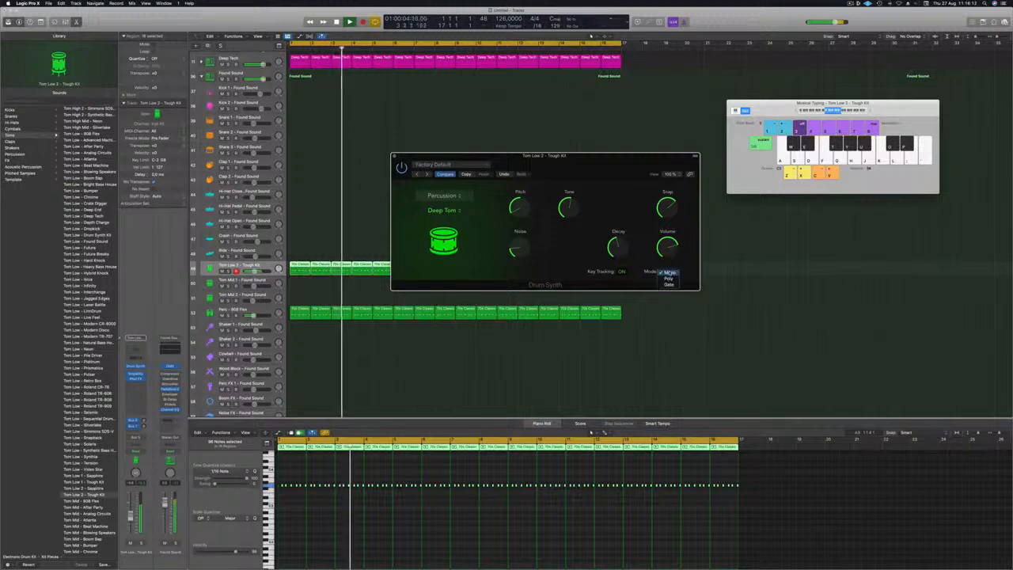
click(668, 277)
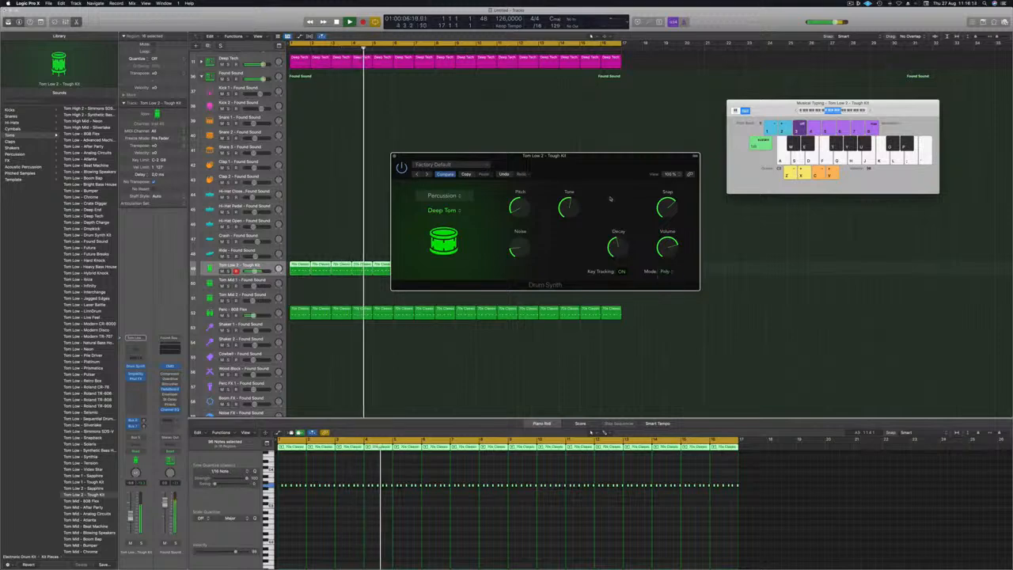
click(665, 271)
Replay the loop from the start and briefly audition the Tom Low track in solo.
drag(587, 166, 557, 155)
key(space)
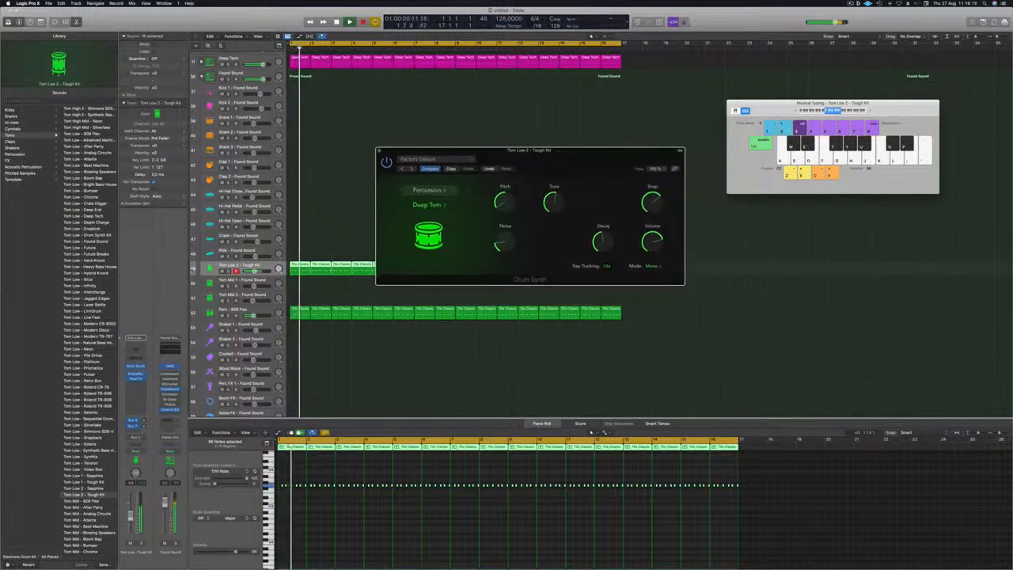
click(227, 272)
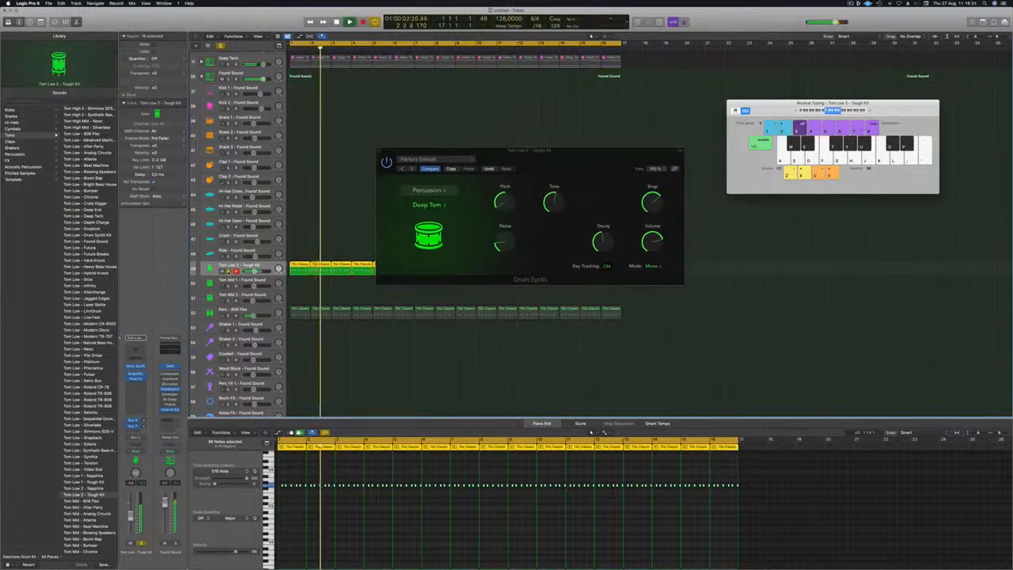
click(228, 271)
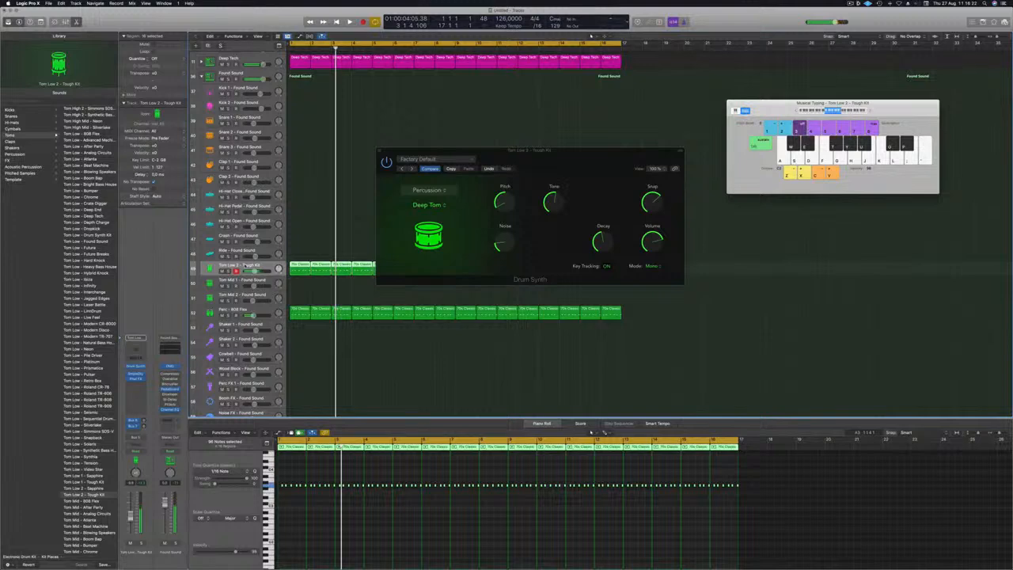
Play from the start and slightly lower the Tom Low 2 track's volume, then close its Drum Synth window.
key(Return)
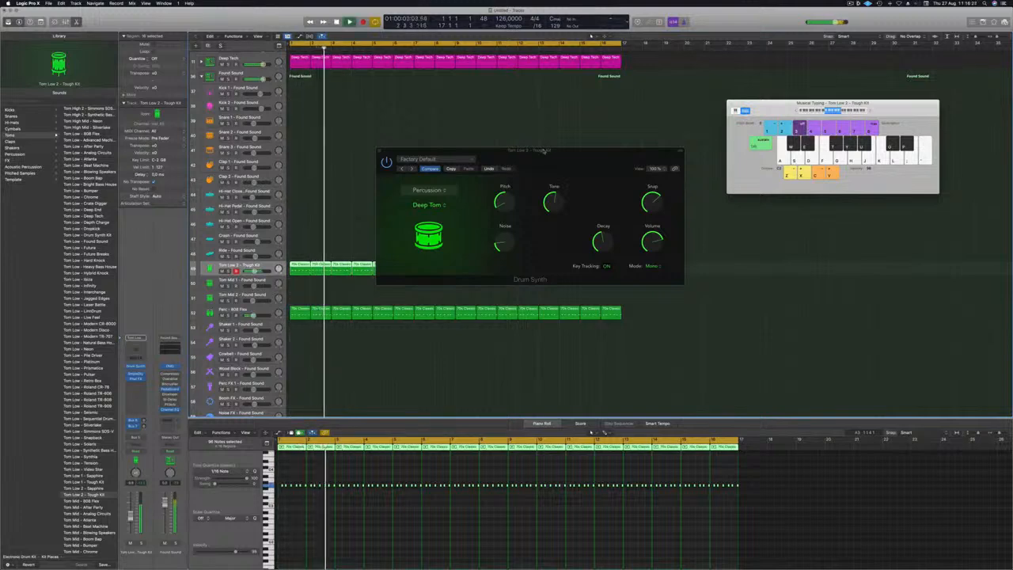
drag(548, 150, 524, 153)
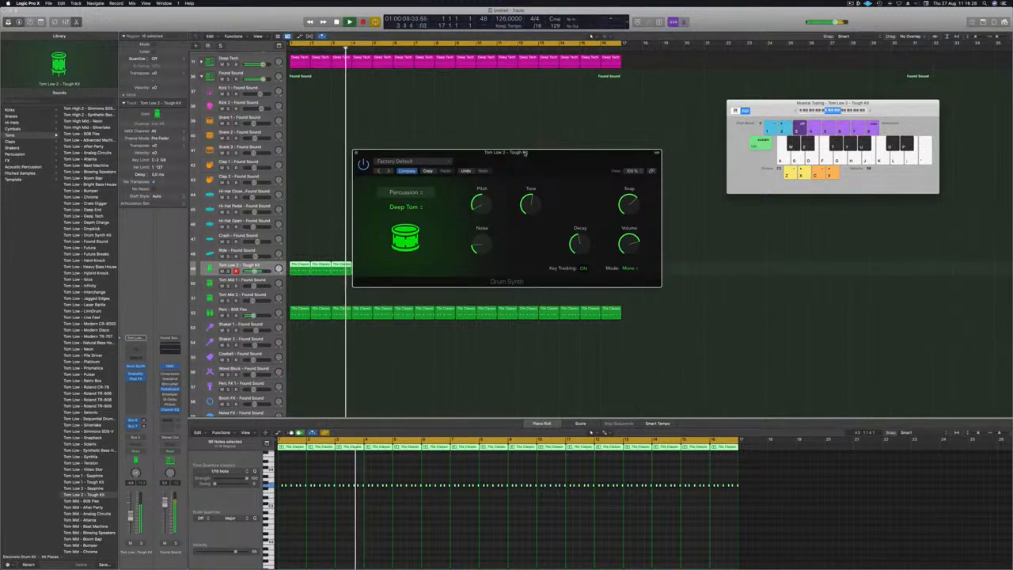
drag(130, 516, 130, 517)
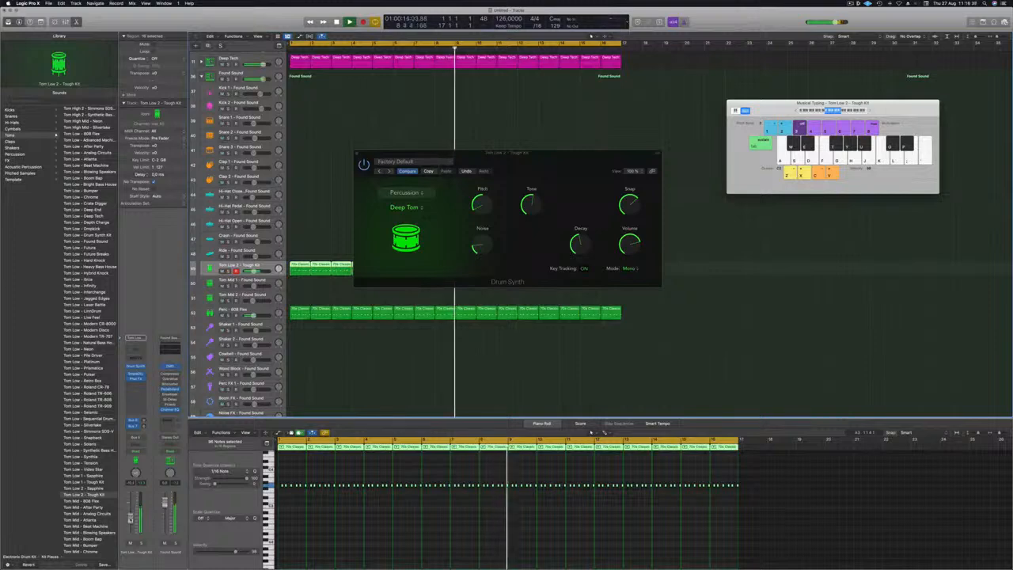
click(357, 154)
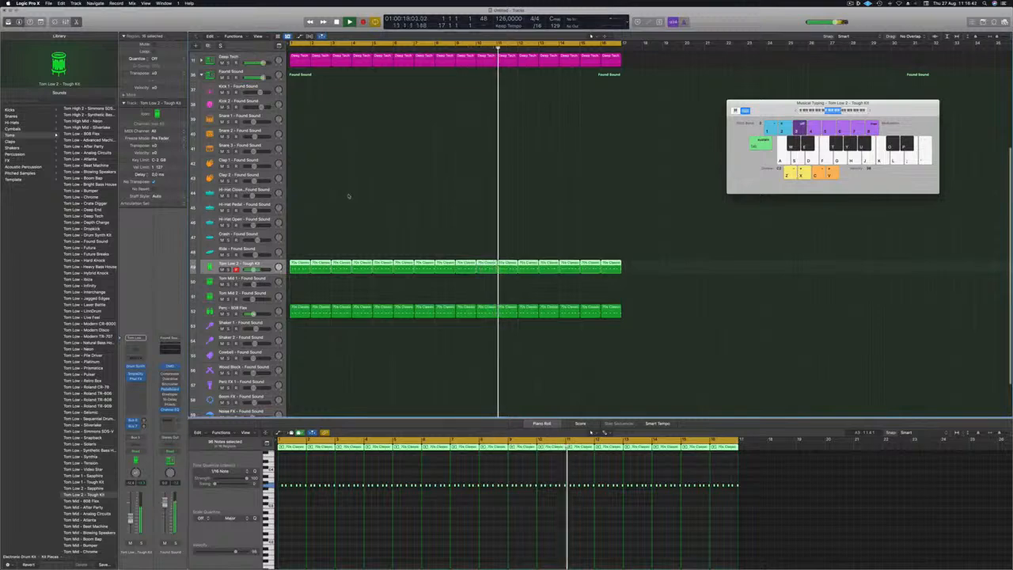
Copy the first Tom Low 2 region to the Ride track, keep only its first note, and play it back.
click(300, 263)
drag(300, 262, 300, 251)
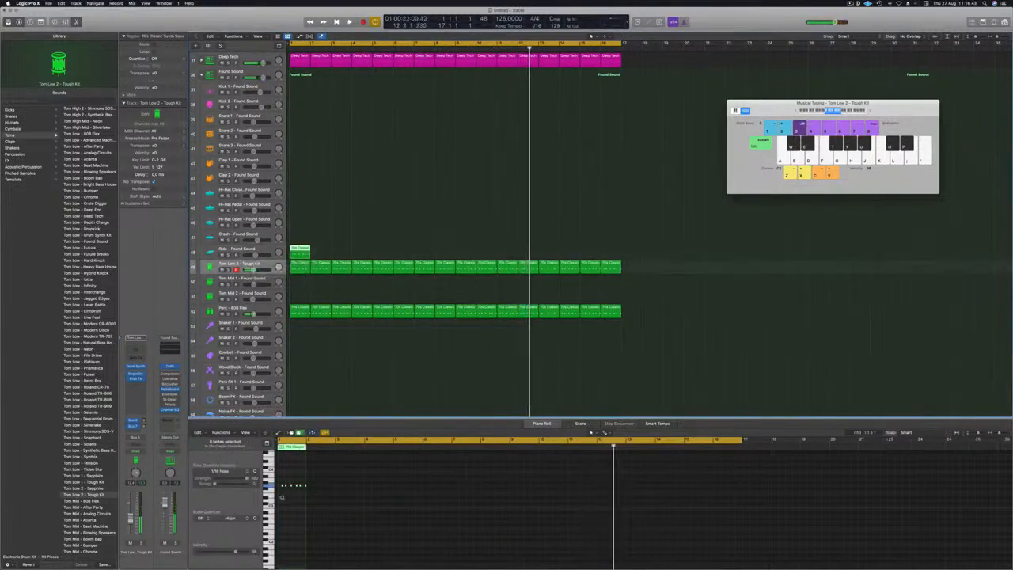
click(363, 492)
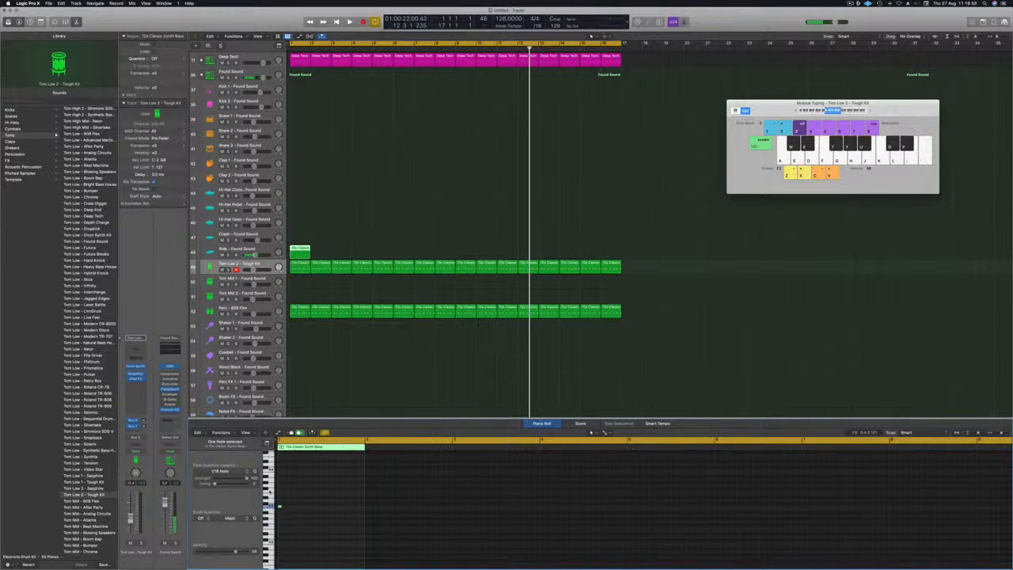
click(267, 251)
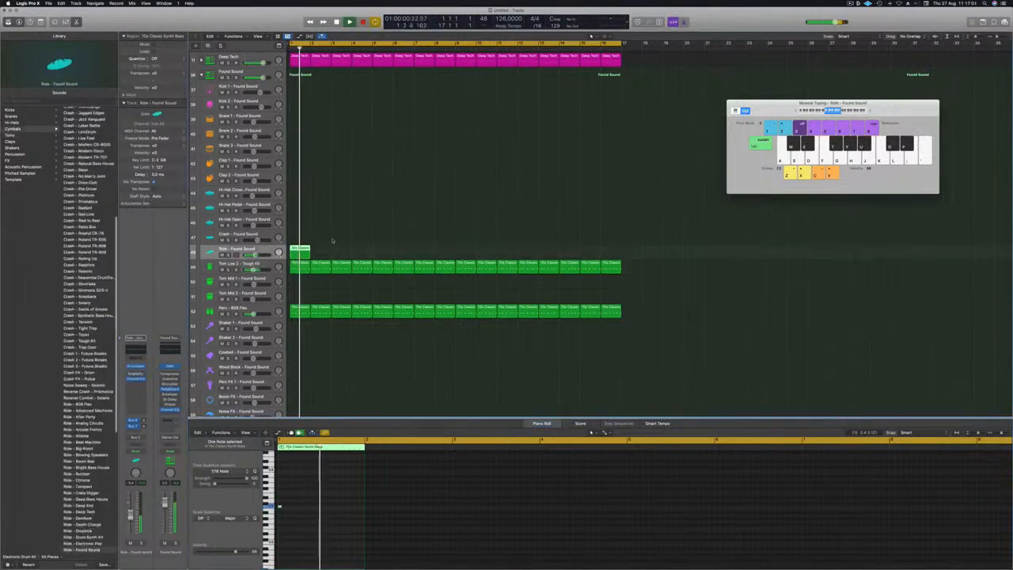
Copy the one-note Ride region to every second bar, from bar 3 through bar 15.
drag(300, 249, 377, 249)
shift+click(301, 251)
shift+click(301, 251)
drag(301, 251, 466, 257)
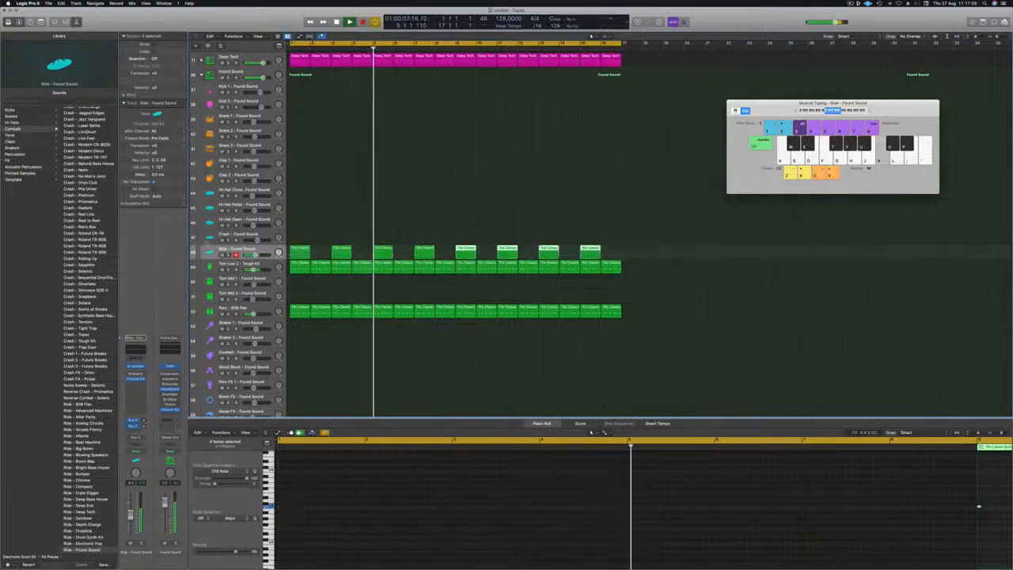
Replace the Ride track's sound with the Crash – Chrome cymbal patch and audition it from the start.
scroll(73, 325, down, 2)
scroll(74, 323, down, 10)
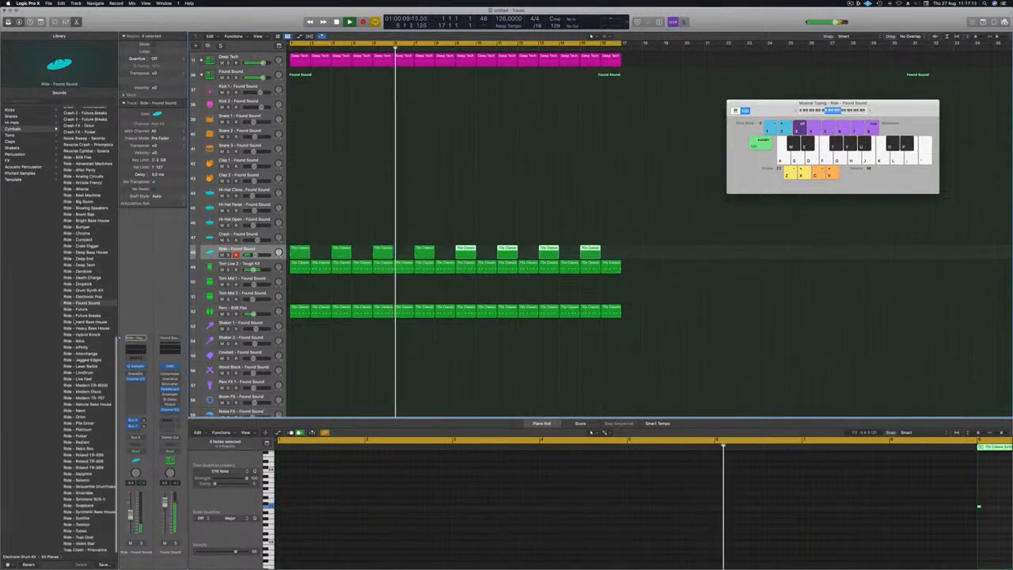
scroll(74, 323, up, 12)
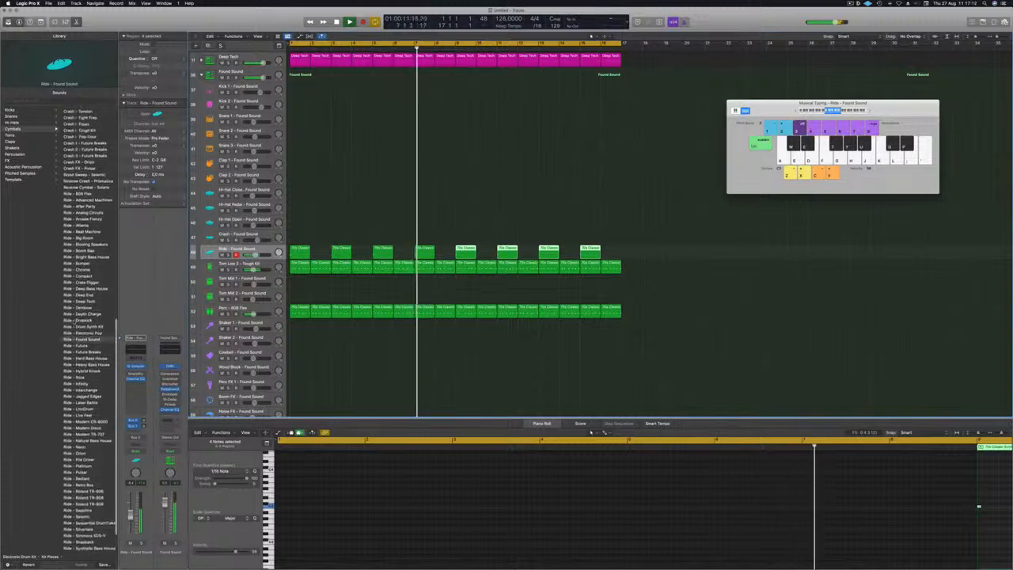
scroll(74, 323, up, 10)
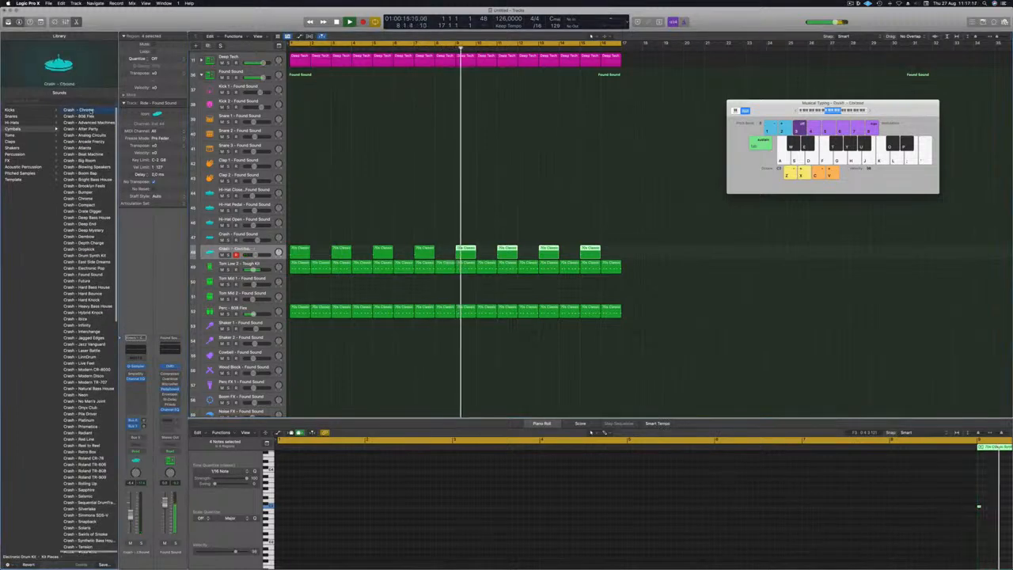
click(79, 110)
key(Return)
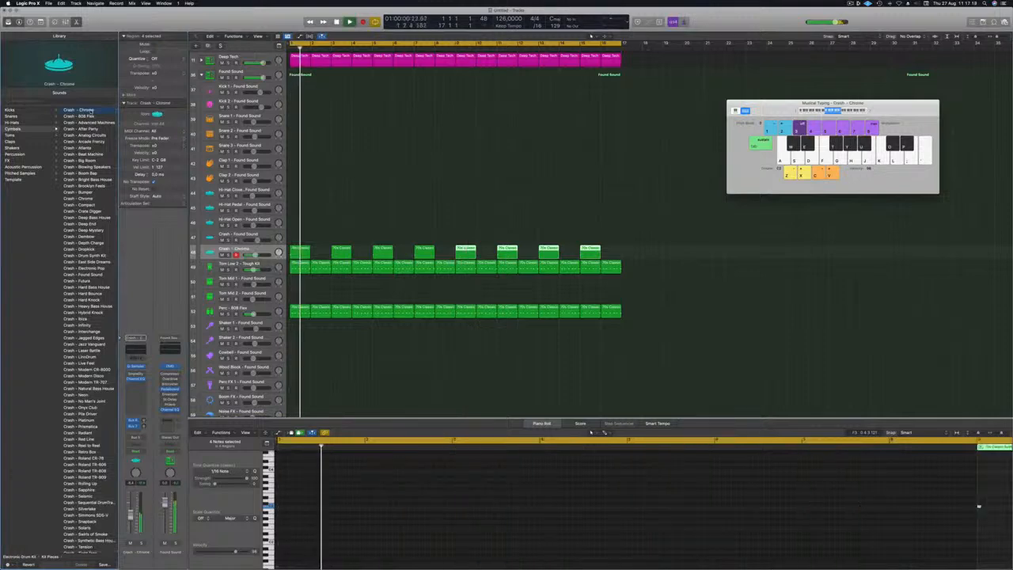
key(Return)
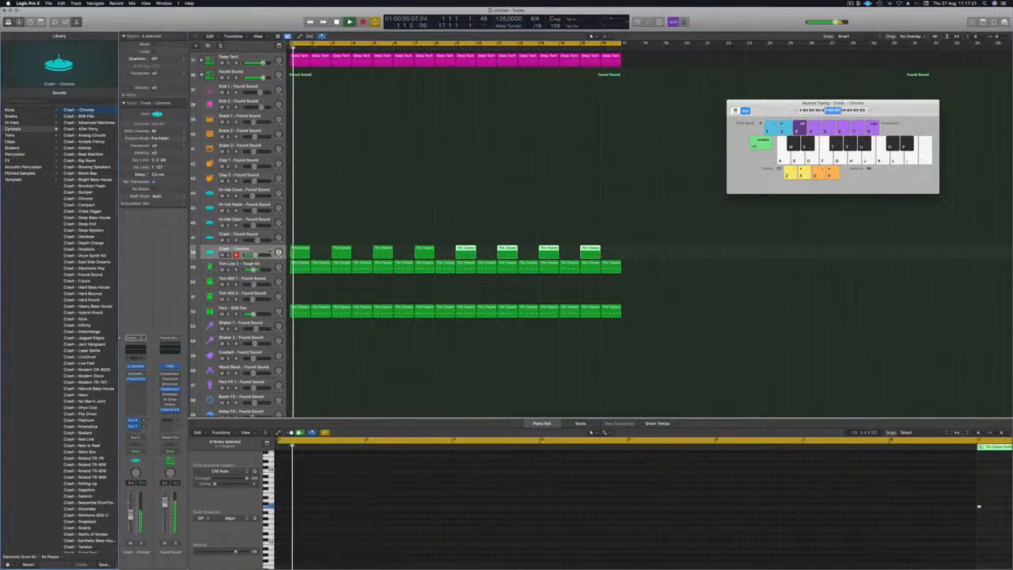
key(Return)
key(Return)
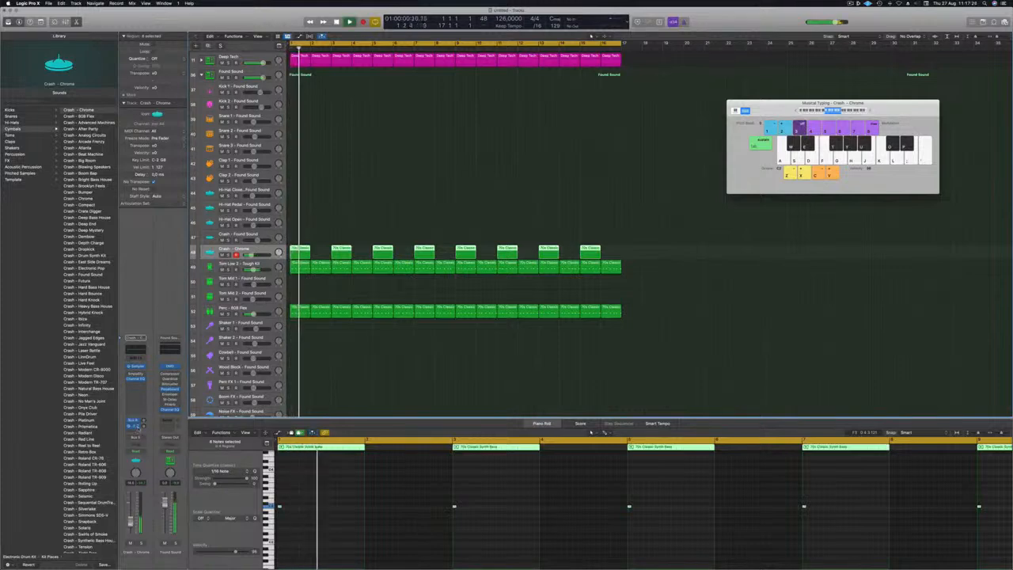
Add a send from the Crash – Chrome channel to the Aux 9 delay bus, raise its level and audition it.
click(132, 420)
mouse_move(132, 438)
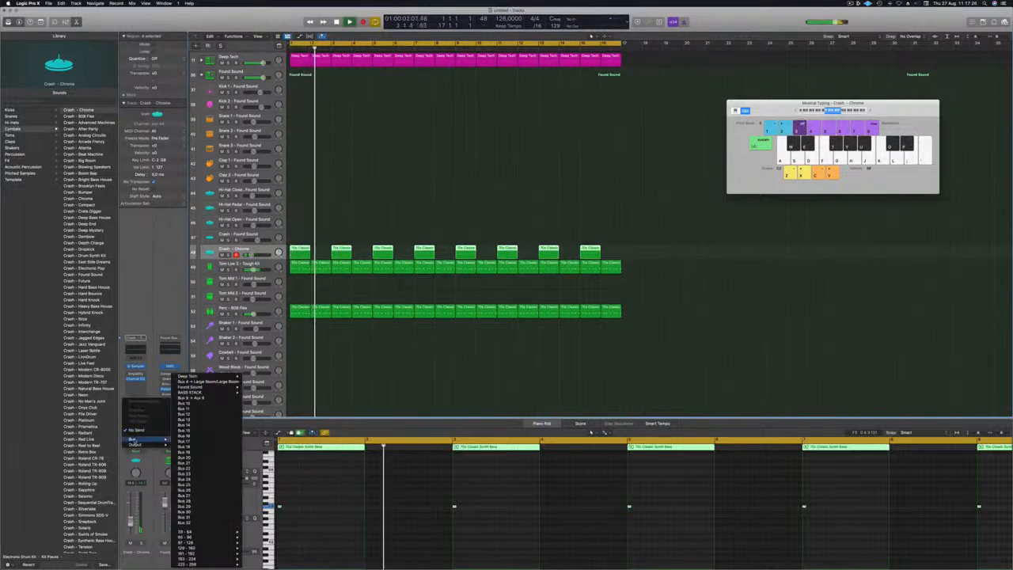
click(192, 398)
key(Return)
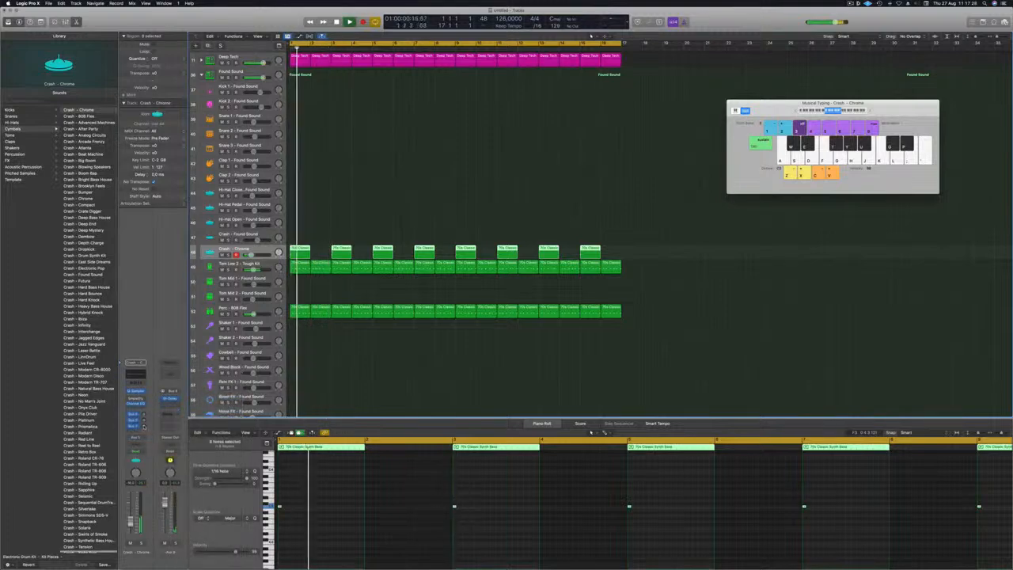
key(Return)
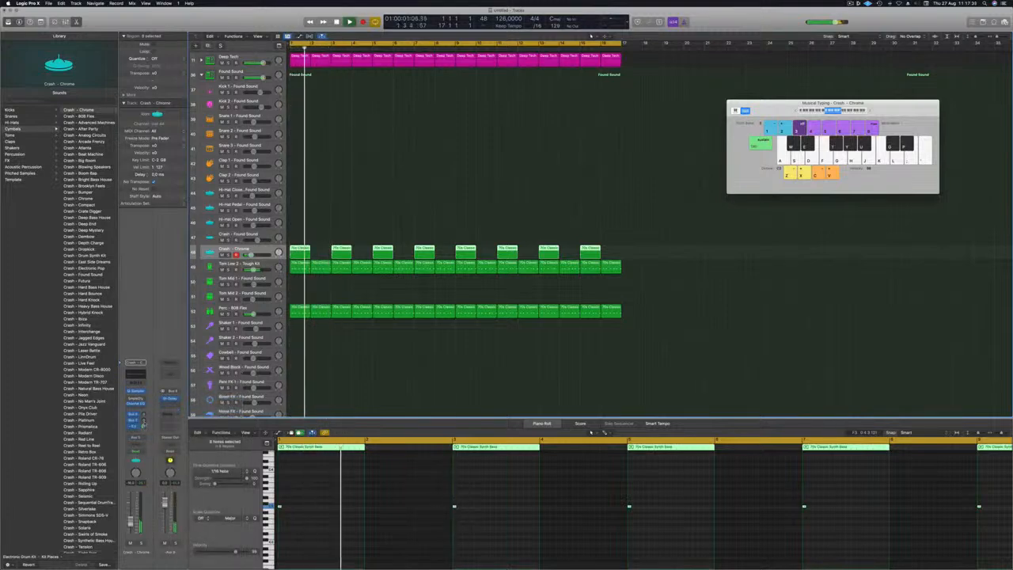
key(Return)
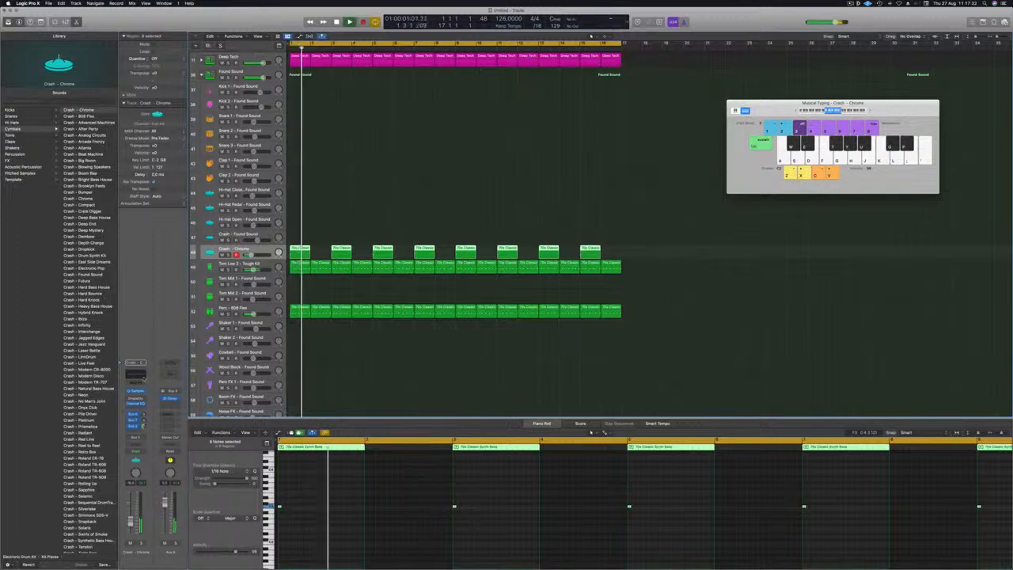
Send the Crash – Chrome channel to Bus 10 and insert a stereo SilverVerb on the new Aux 10.
click(135, 432)
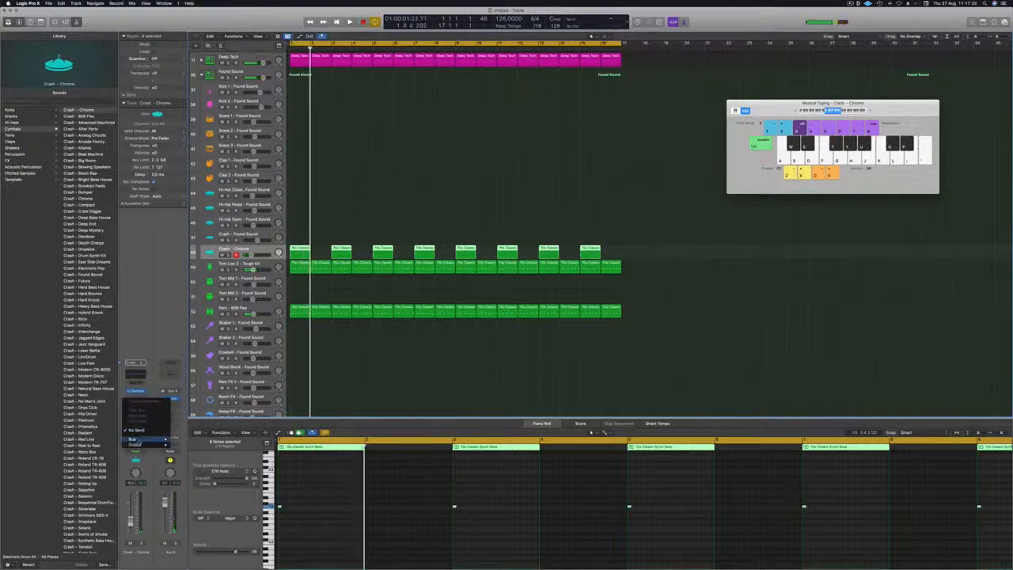
mouse_move(133, 438)
click(184, 405)
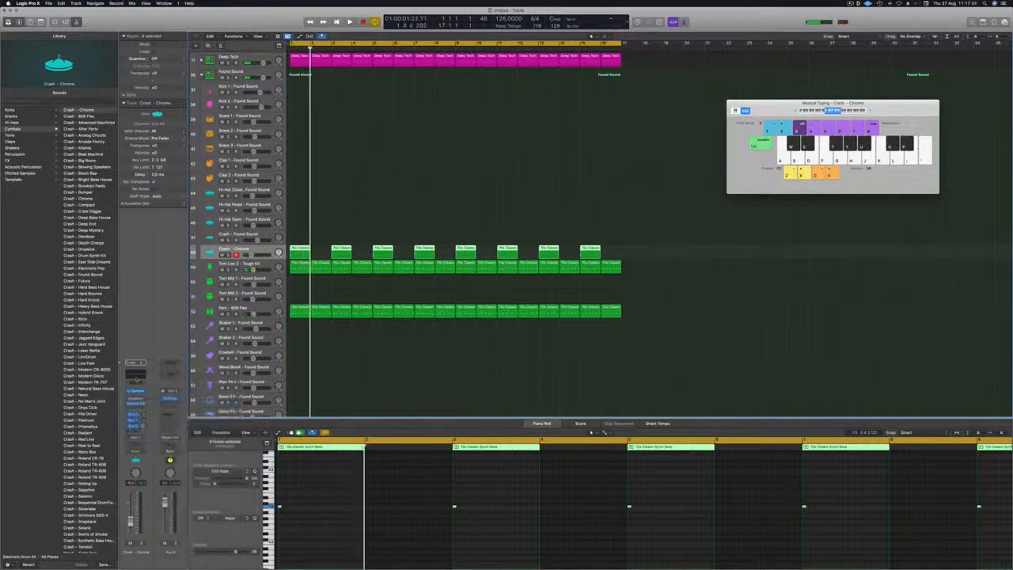
click(169, 392)
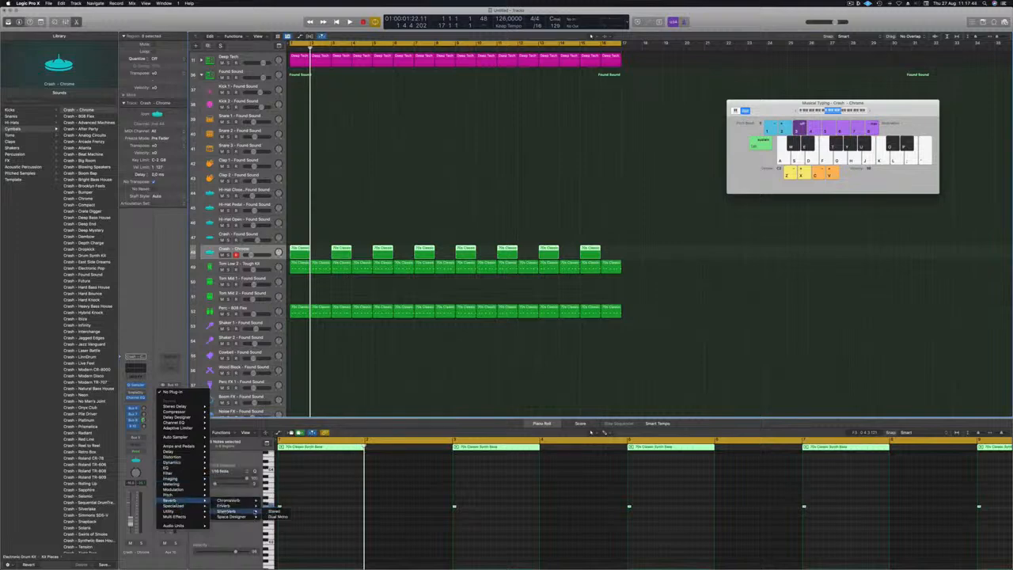
click(274, 511)
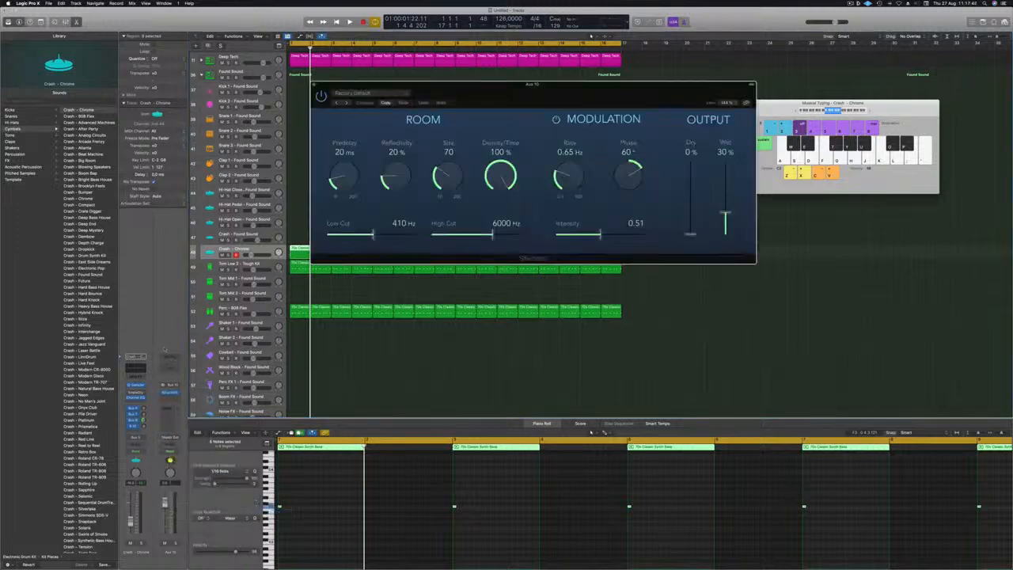
Load the grandiose preset in SilverVerb, close the plug-in and audition the crash with the reverb send raised.
key(Return)
key(space)
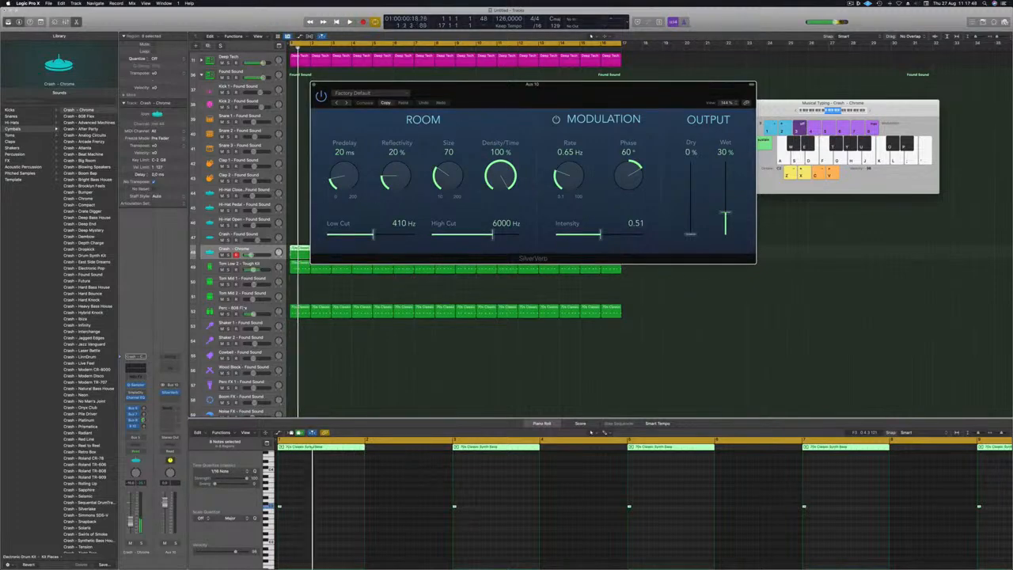
click(381, 93)
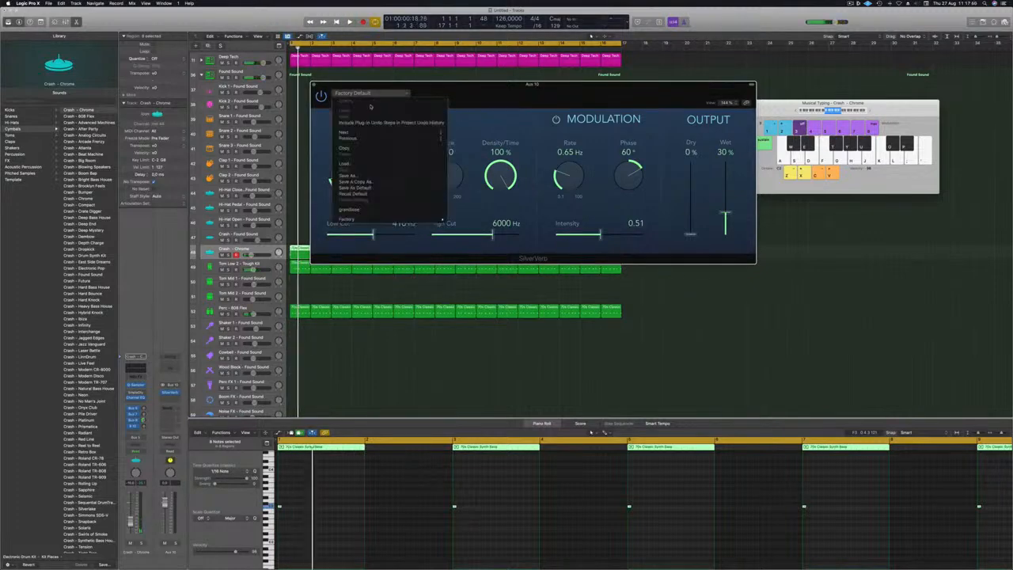
click(352, 209)
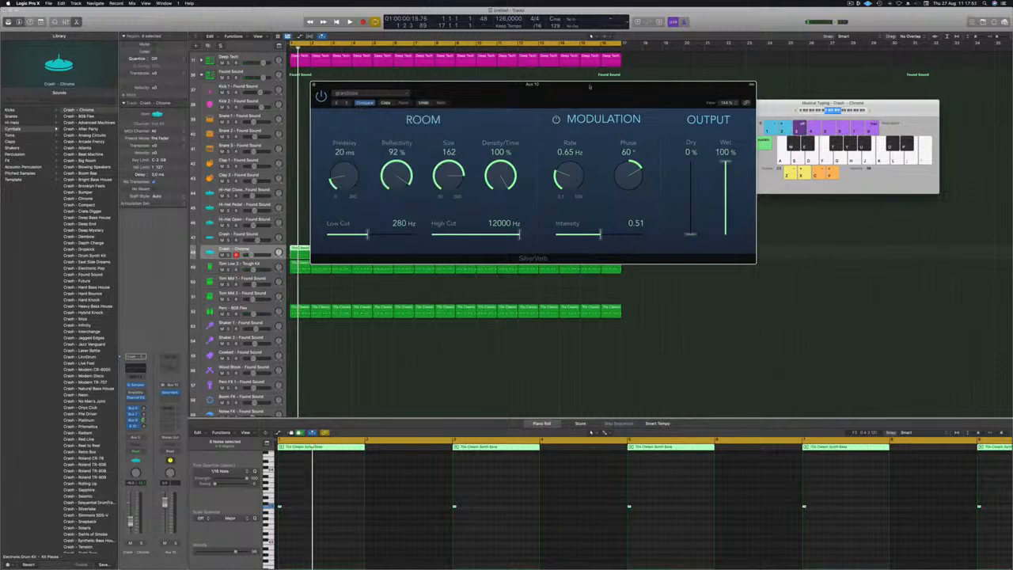
key(super+w)
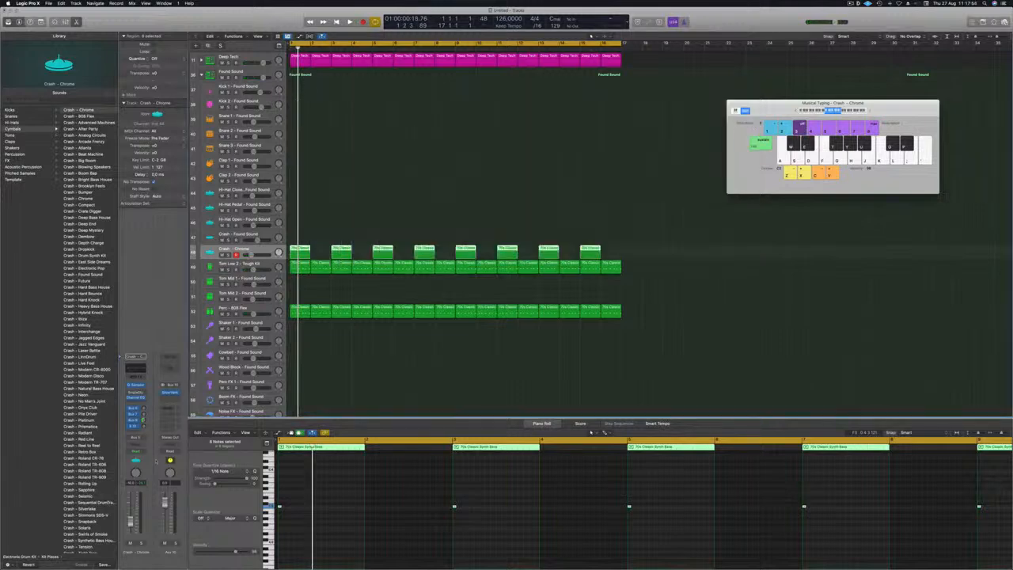
key(space)
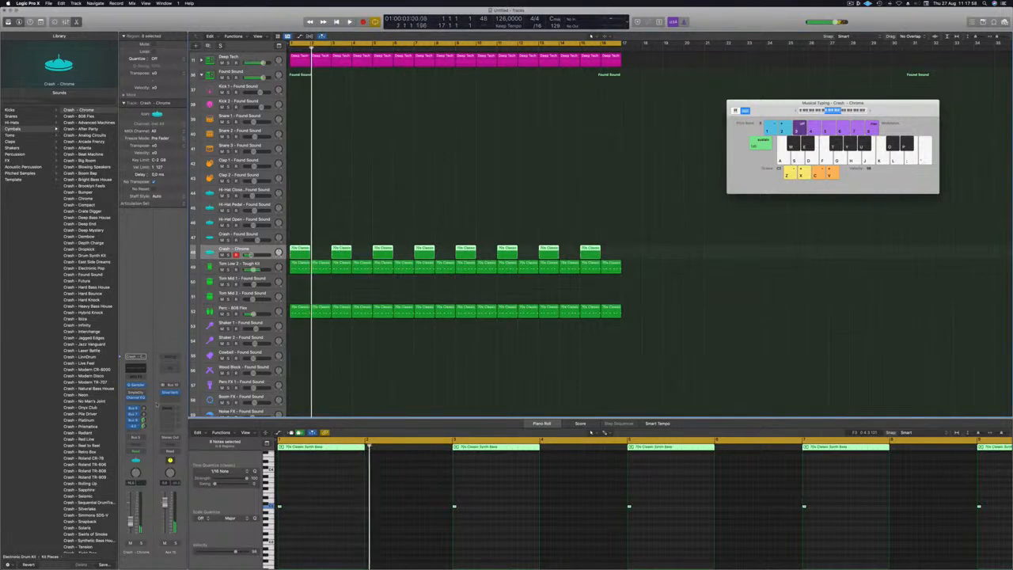
Add a Channel EQ after the reverb on Aux 10, set its low cut just below 300 Hz and replay.
click(171, 368)
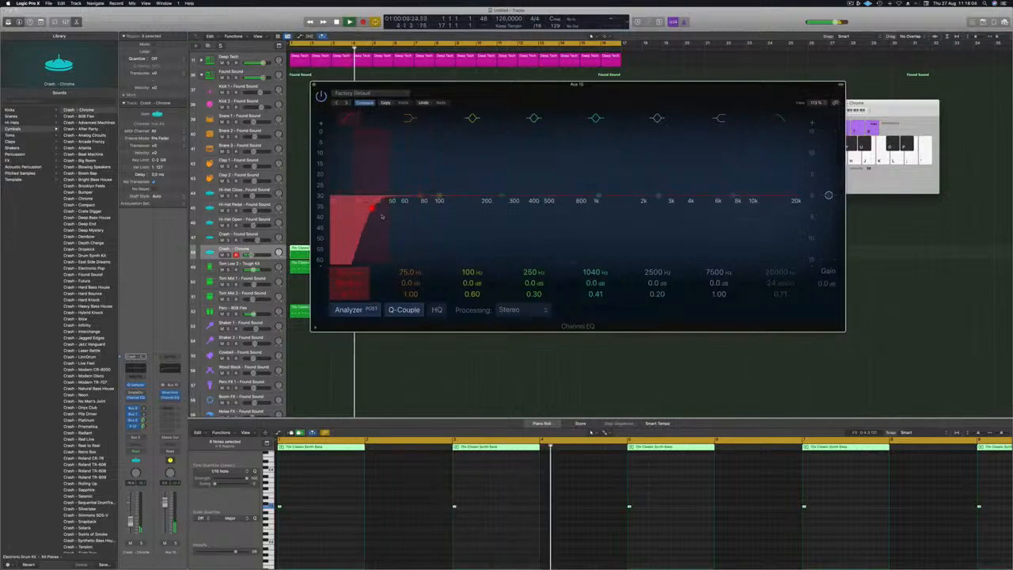
drag(373, 207, 507, 209)
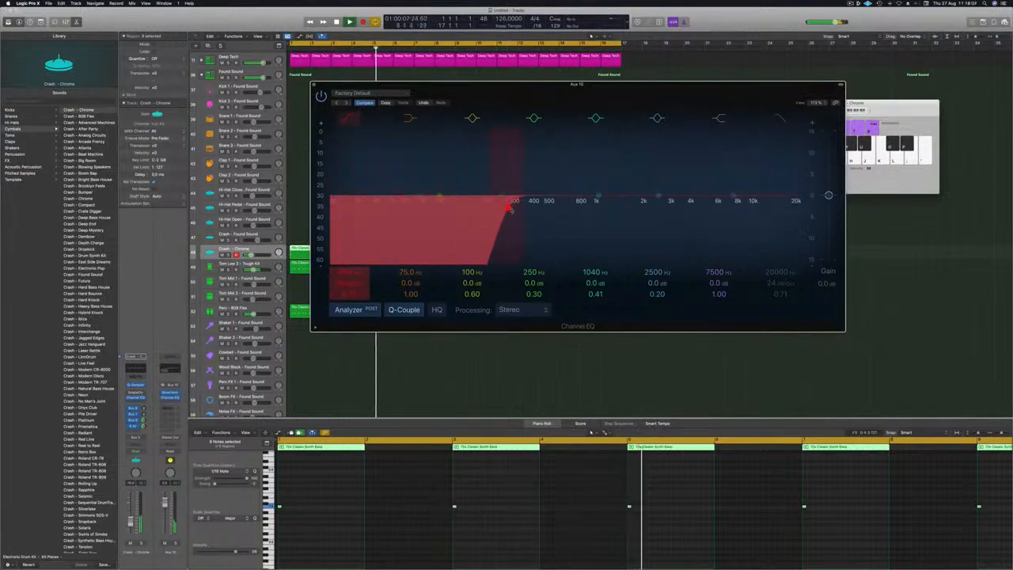
click(314, 85)
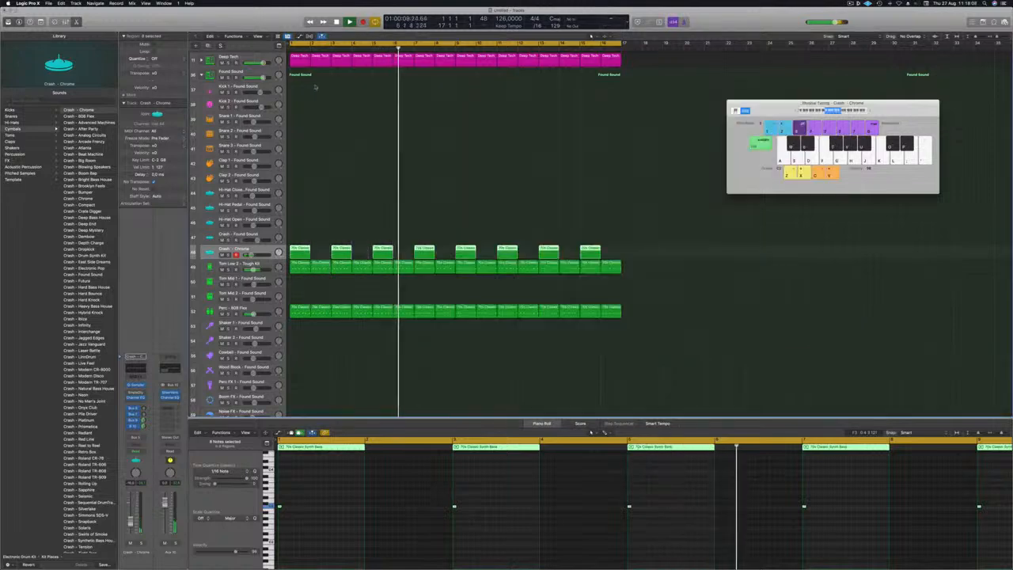
key(Return)
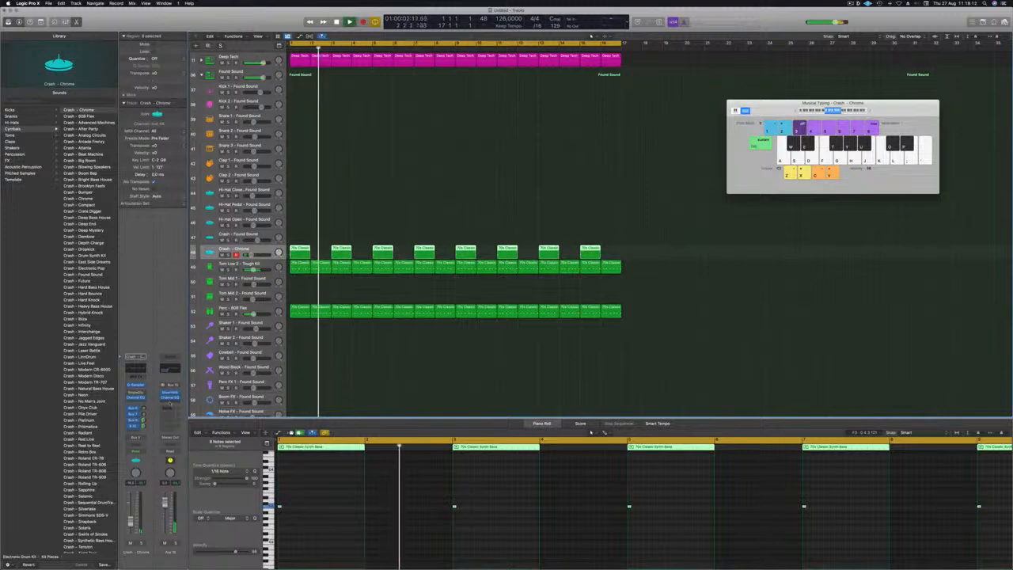
Insert a stereo Compressor on Aux 10 and set its side chain source to Kick 1 – Deep Tech (Inst 9).
click(169, 403)
mouse_move(181, 431)
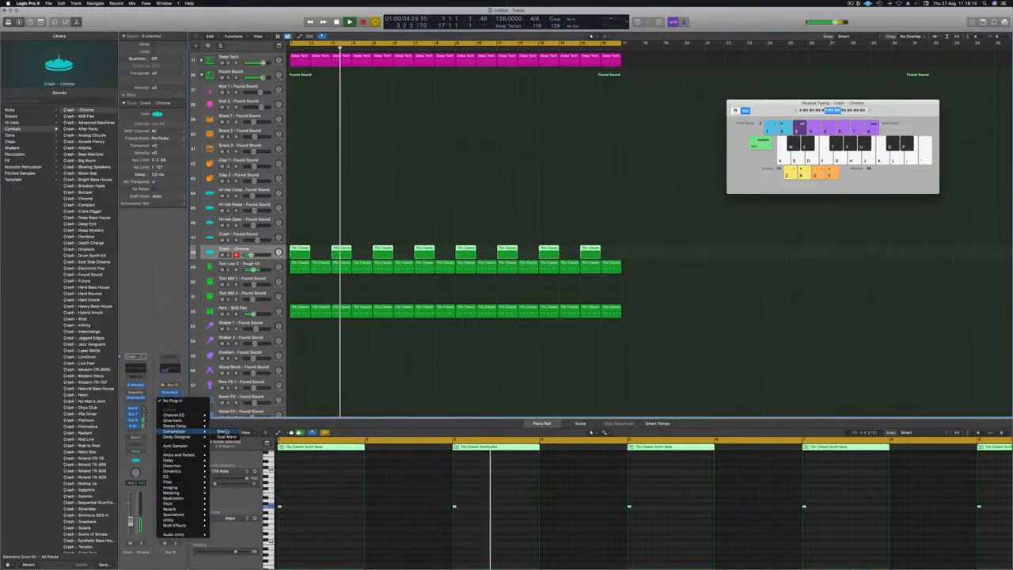
click(224, 431)
drag(510, 96, 481, 105)
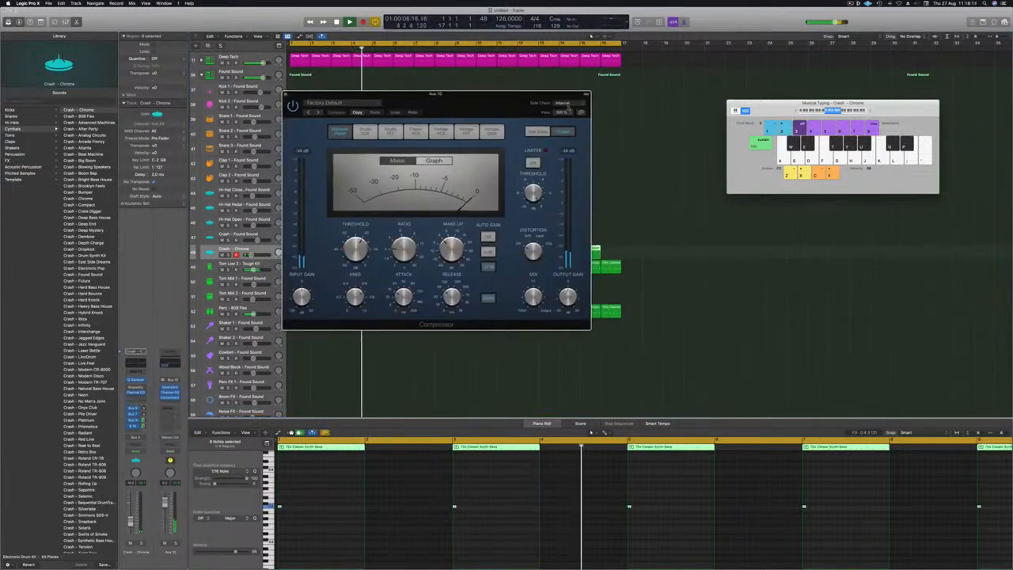
mouse_move(569, 124)
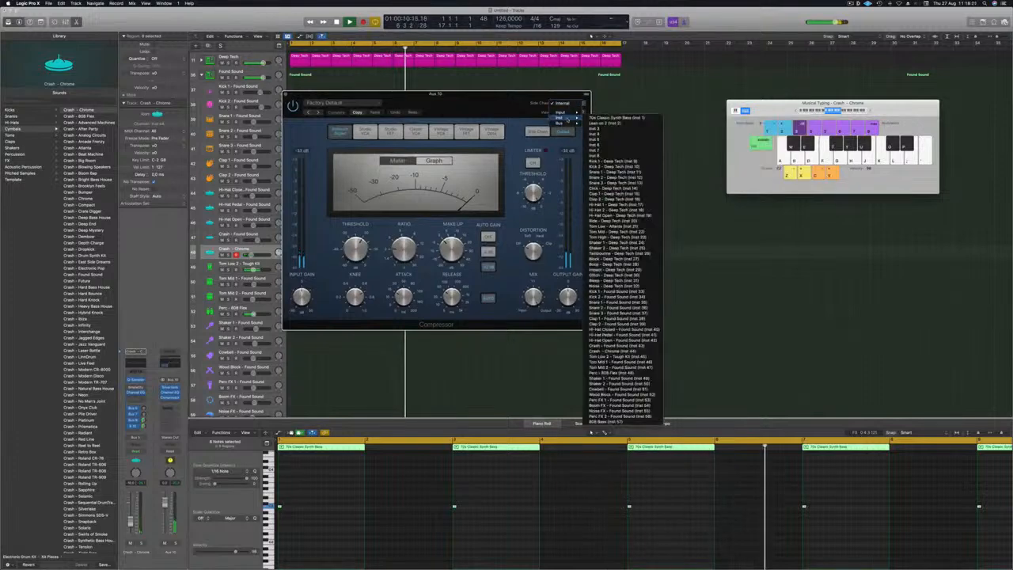
click(620, 162)
drag(475, 107, 572, 106)
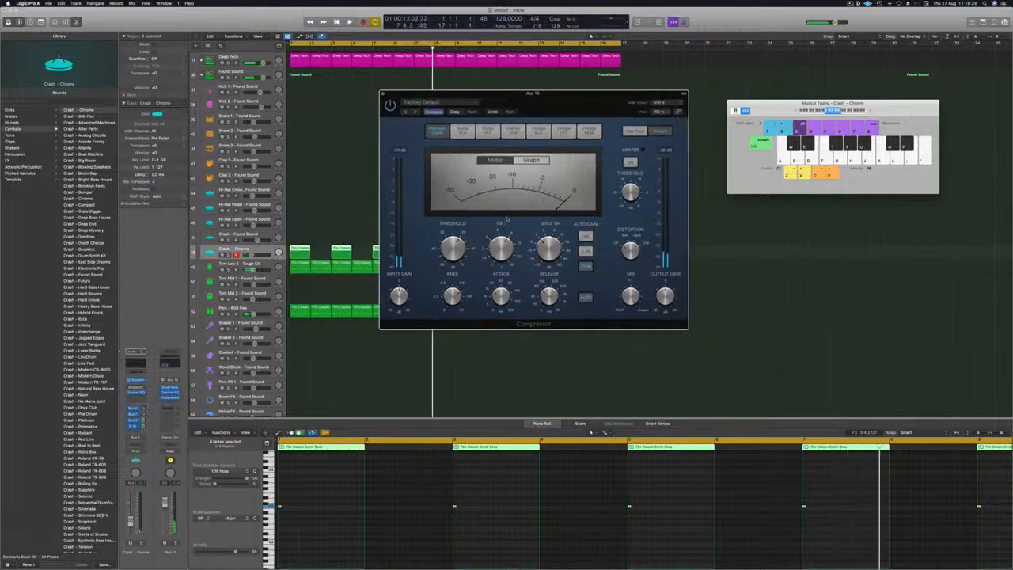
Audition the side-chain compression on Aux 10 during playback and close the Compressor window.
key(space)
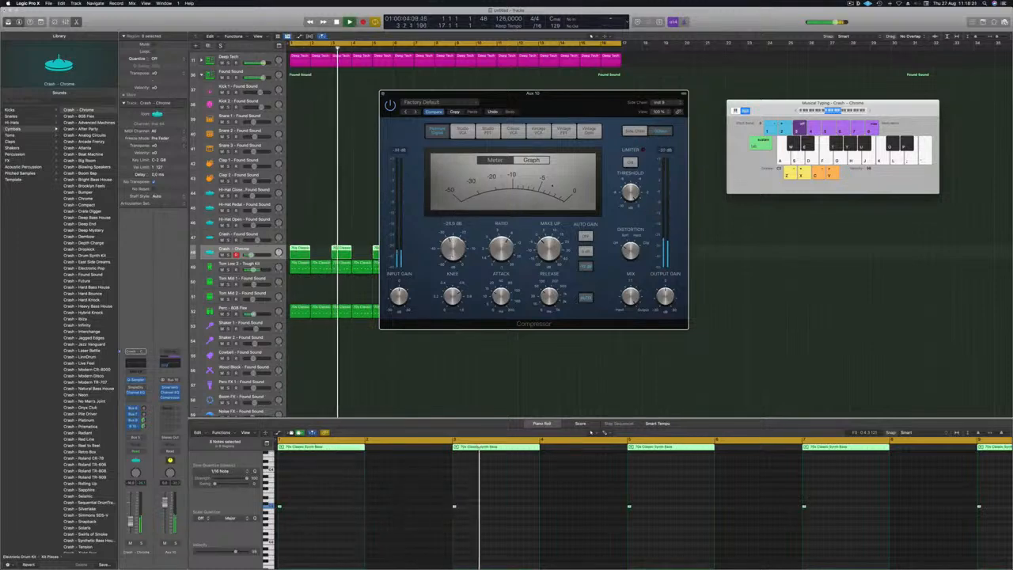
drag(598, 100, 613, 98)
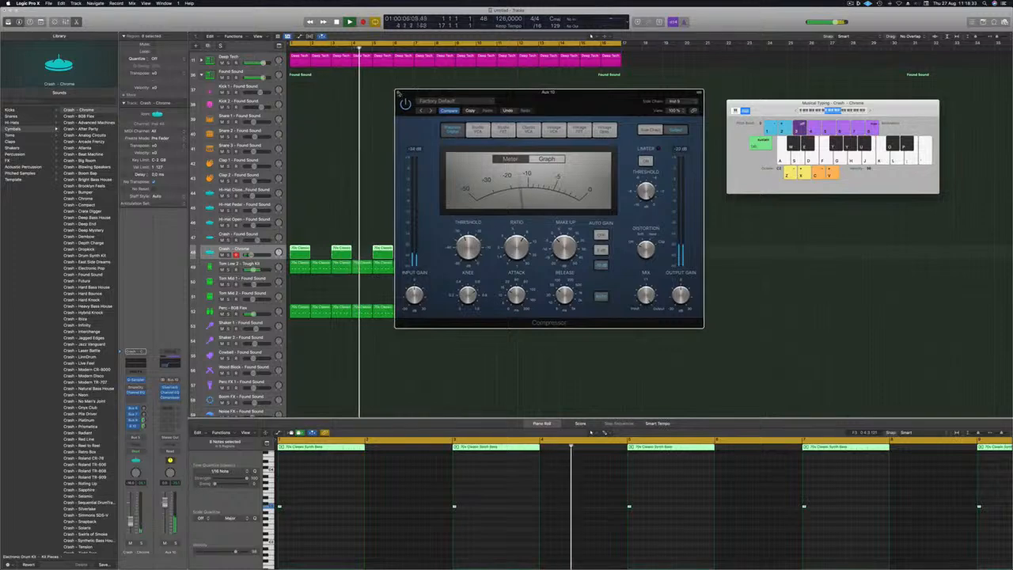
click(398, 93)
key(space)
Delete the Crash – Chrome regions at bars 1, 5, 9 and 13 and replay from the start.
click(371, 233)
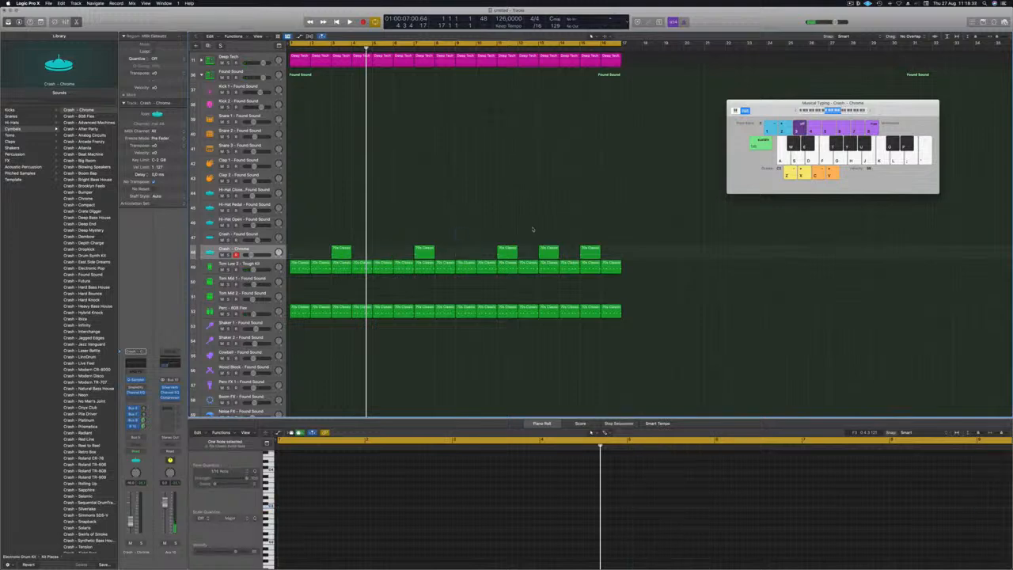
click(549, 248)
key(Return)
key(space)
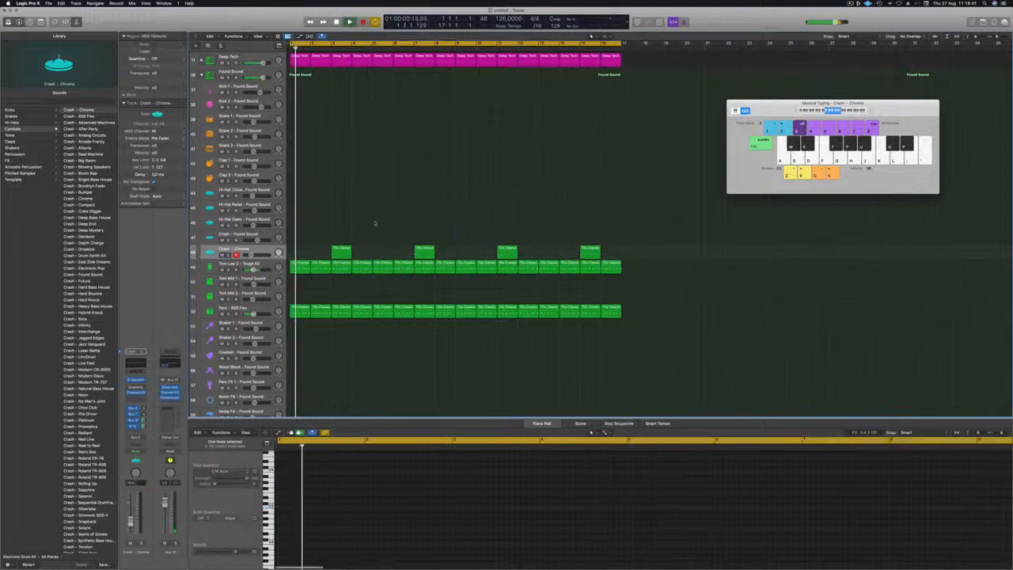
Save the project as "Episode 131 guys" and replay the arrangement with the crash track selected.
key(super+s)
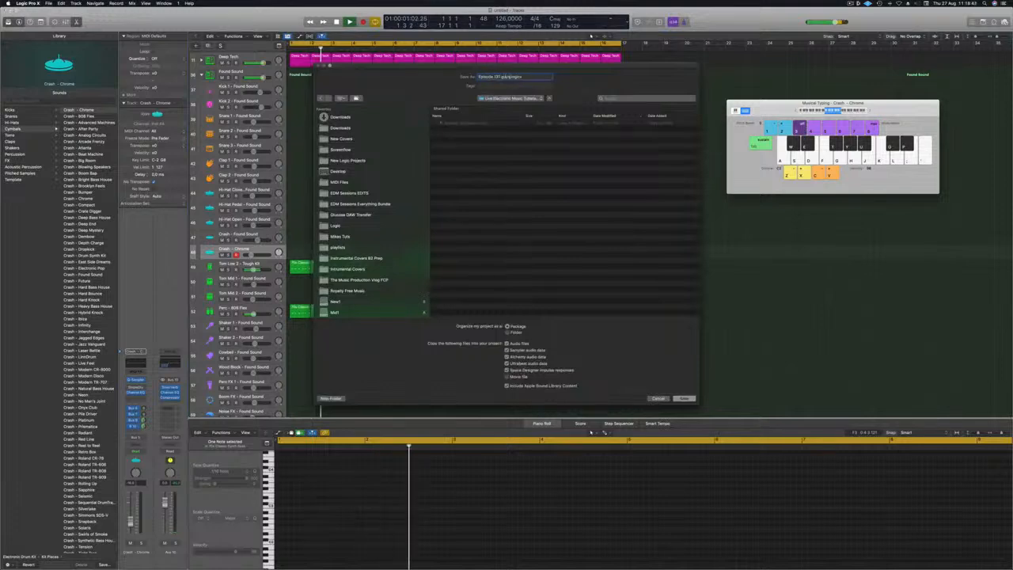
key(Return)
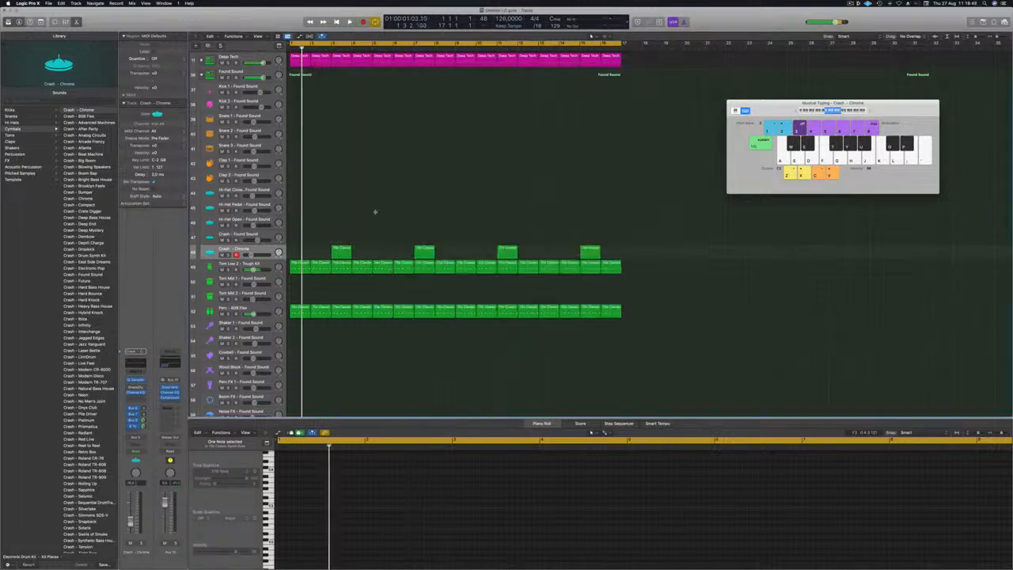
key(space)
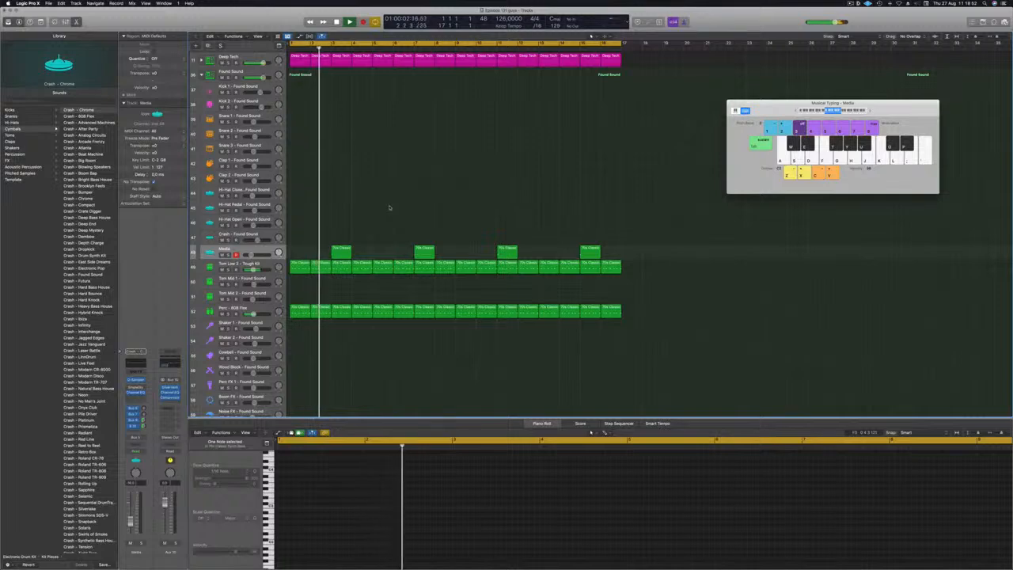
click(226, 249)
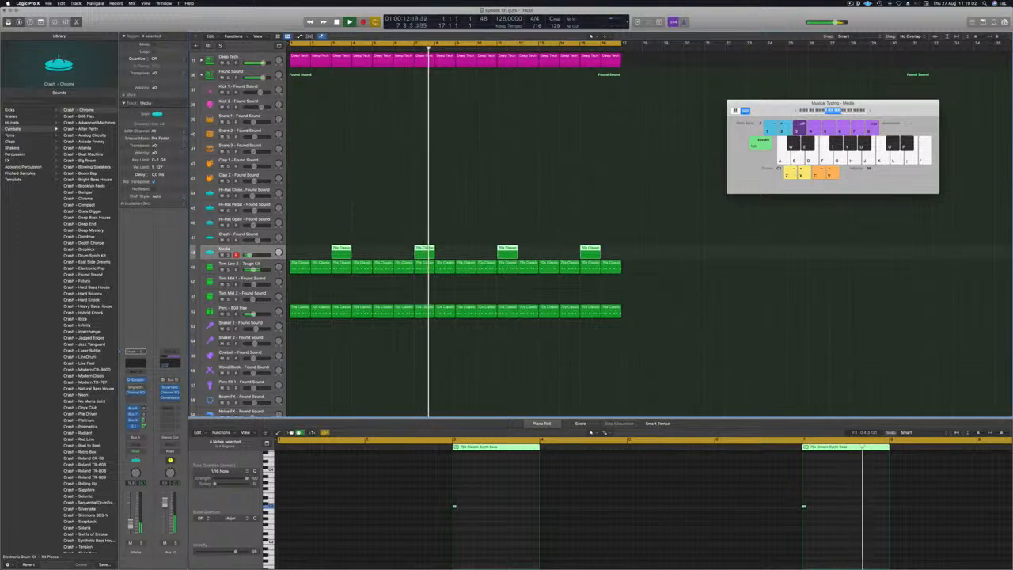
key(Return)
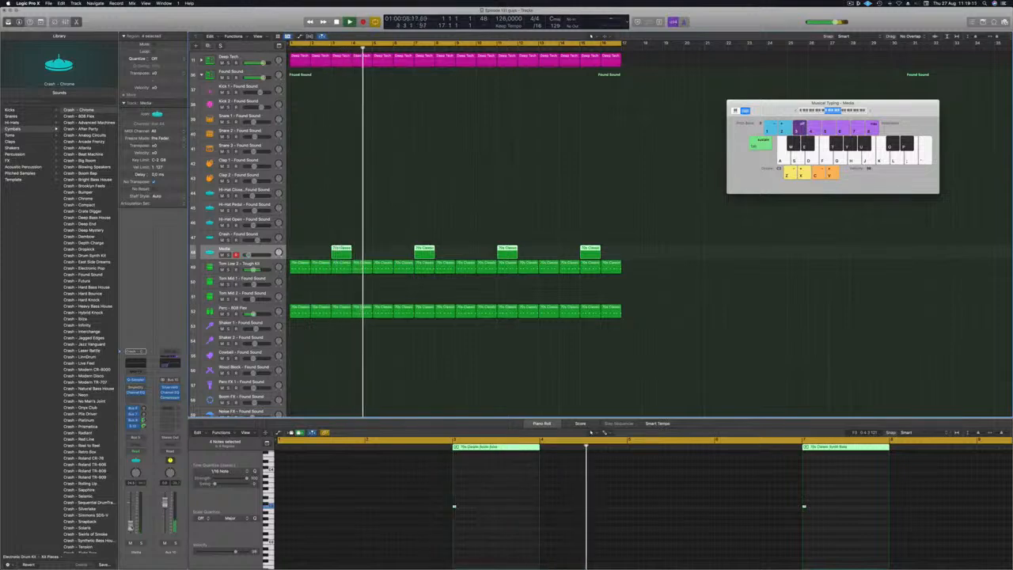
Copy the crash region at bar 3 to bar 1 of the Noise FX – Found Sound track.
key(super+Left)
key(super+Up)
key(super+Up)
key(super+Up)
key(super+Up)
key(super+Up)
key(super+Up)
key(super+Up)
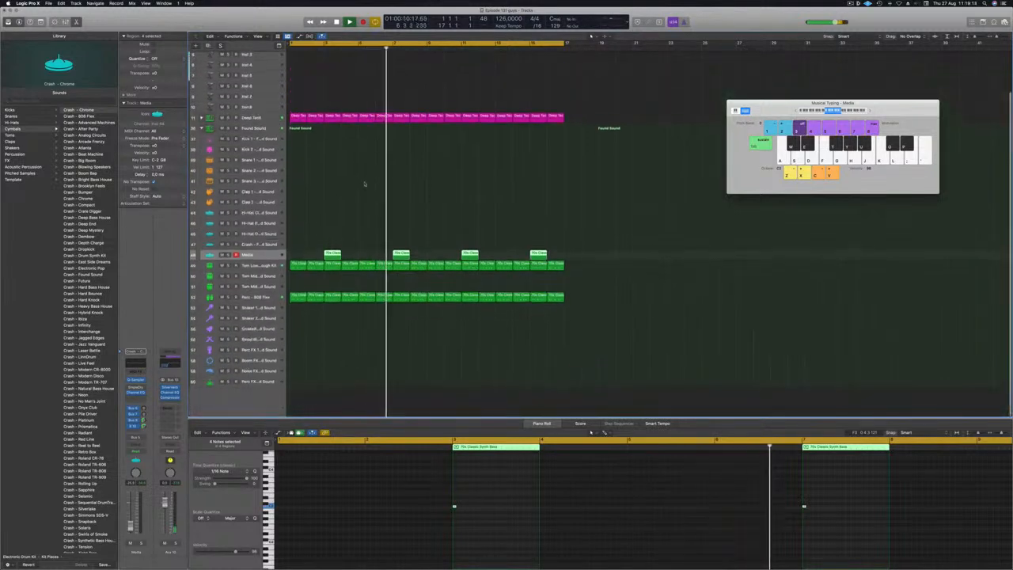
click(367, 176)
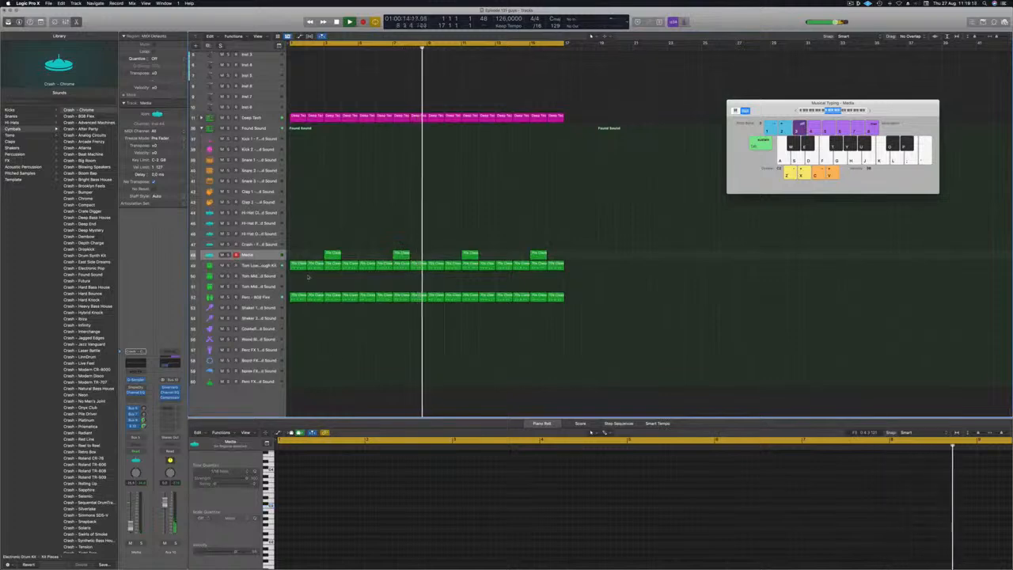
drag(331, 254, 294, 379)
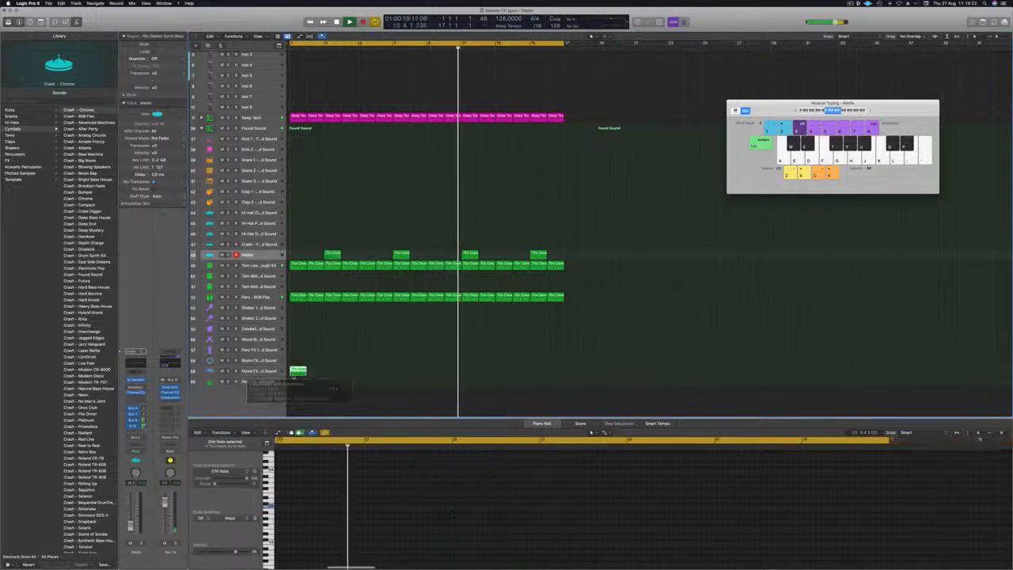
Replay from the start and place a copy of the note further along in the Noise FX region.
key(Return)
key(space)
key(super+Right)
click(279, 506)
drag(279, 506, 313, 510)
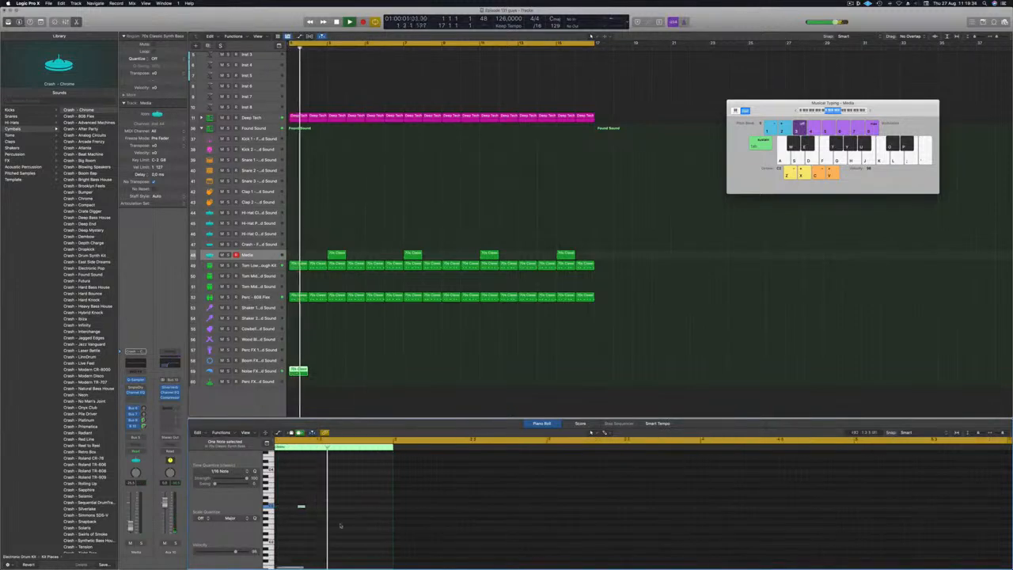
Duplicate the Noise FX region along its track through bar 16 and replay from the start.
click(300, 370)
drag(300, 369, 452, 372)
scroll(389, 350, down, 3)
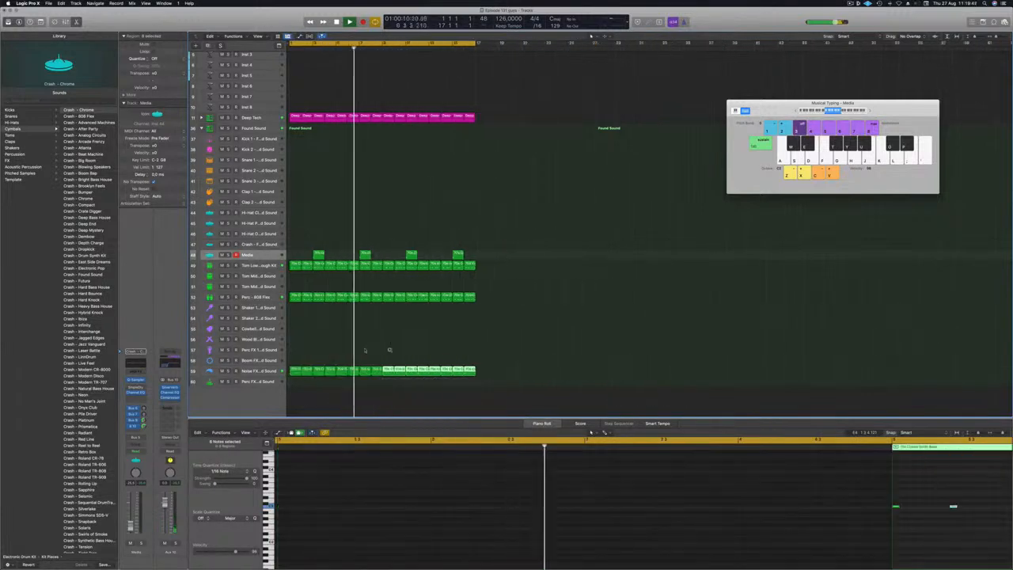
click(326, 349)
key(Return)
click(293, 370)
scroll(345, 355, up, 3)
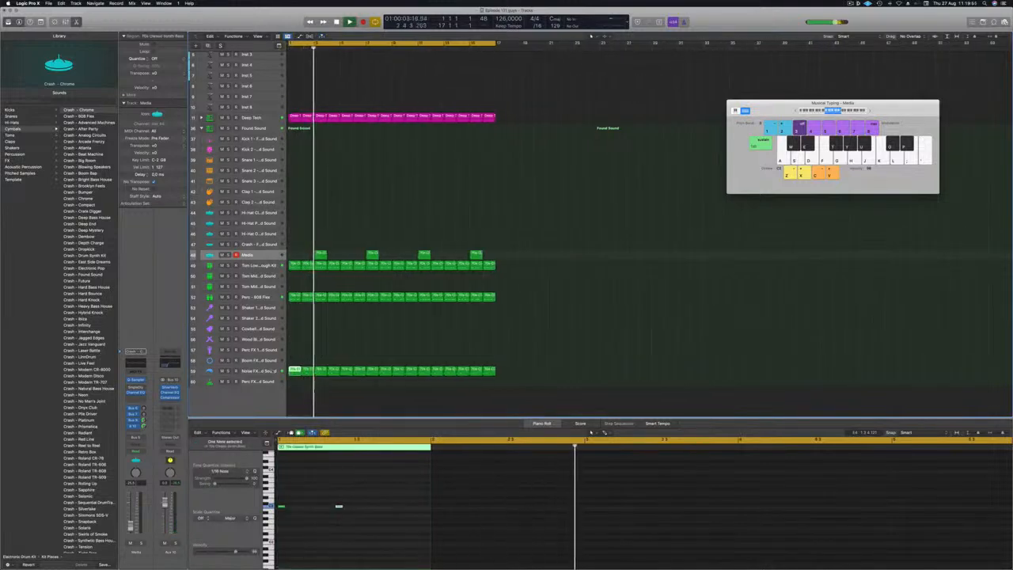
Send the Noise FX – Found Sound channel to Bus 9 (Aux 9) and deselect its regions.
click(265, 371)
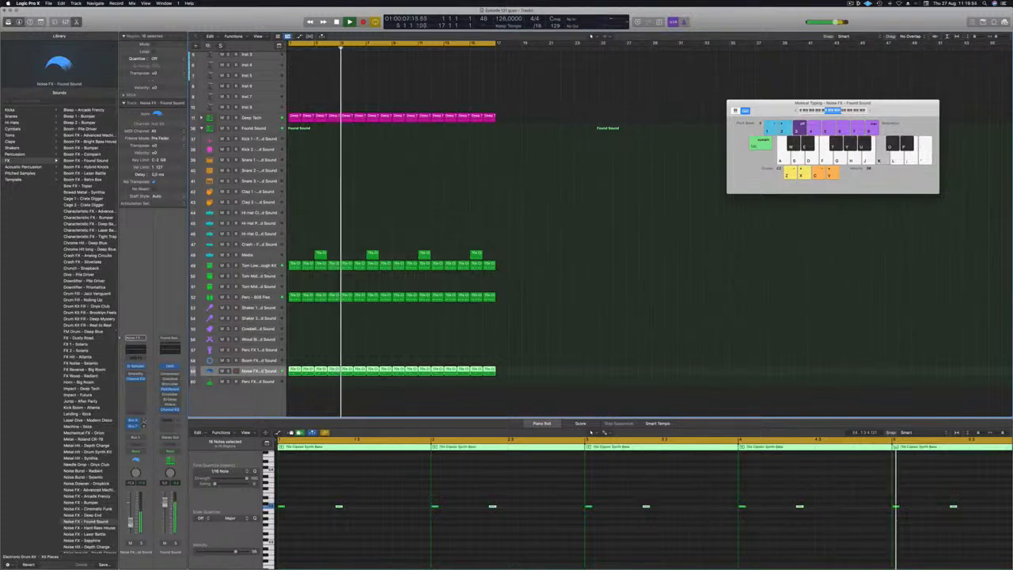
click(134, 427)
mouse_move(135, 438)
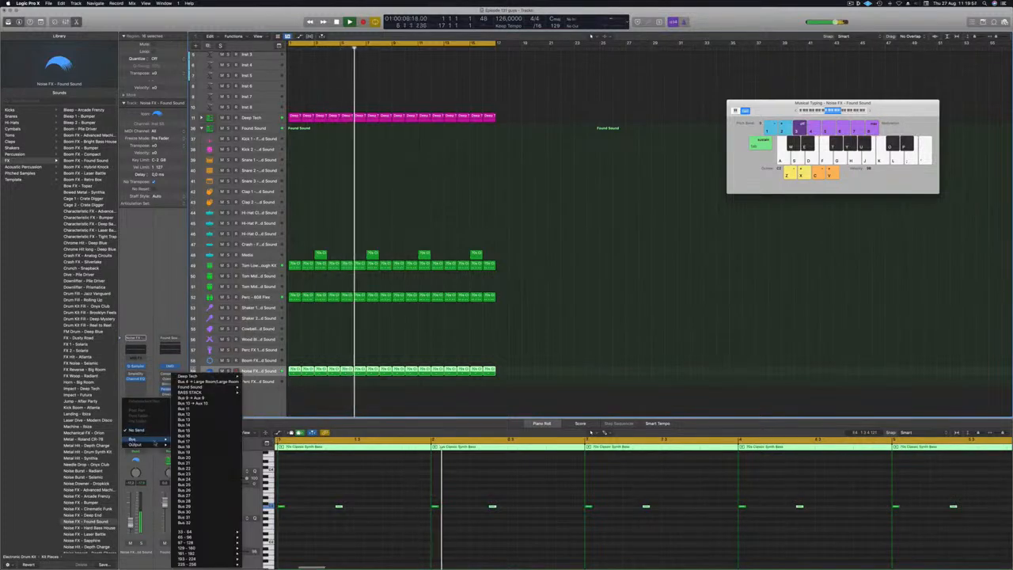
click(194, 397)
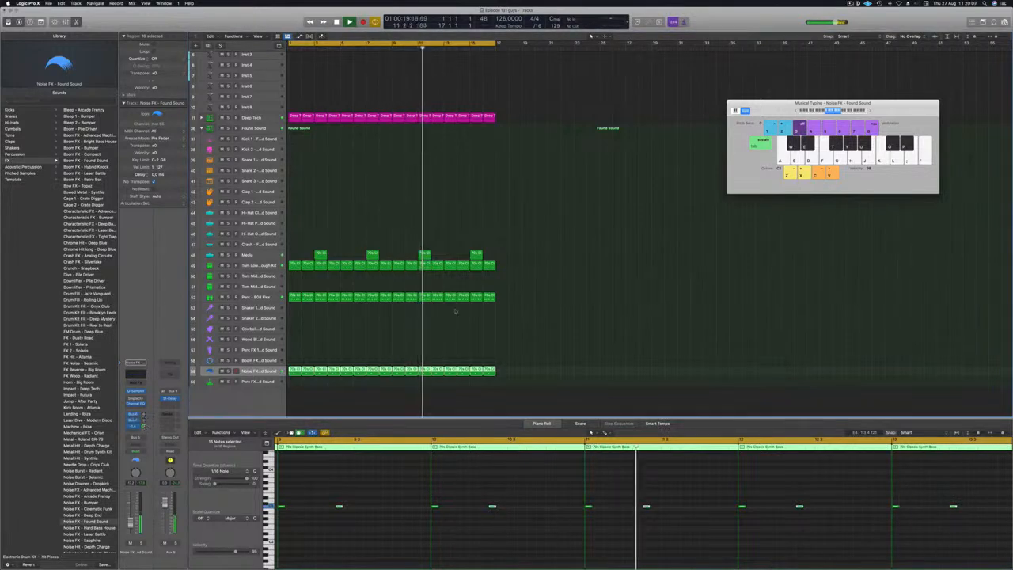
click(409, 335)
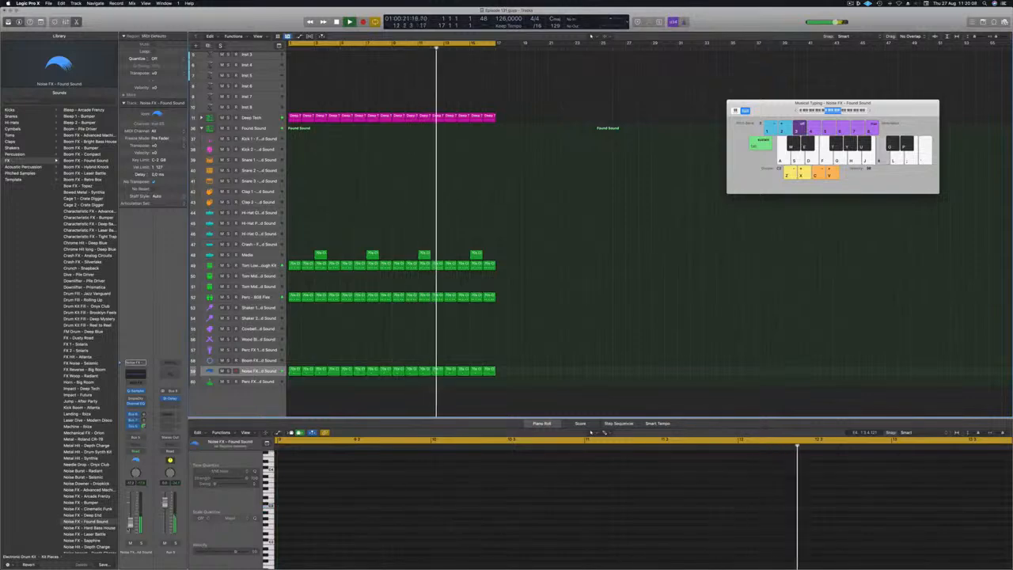
Select the empty Inst 3 track, enlarge its height and load Alchemy as its instrument.
scroll(369, 120, up, 3)
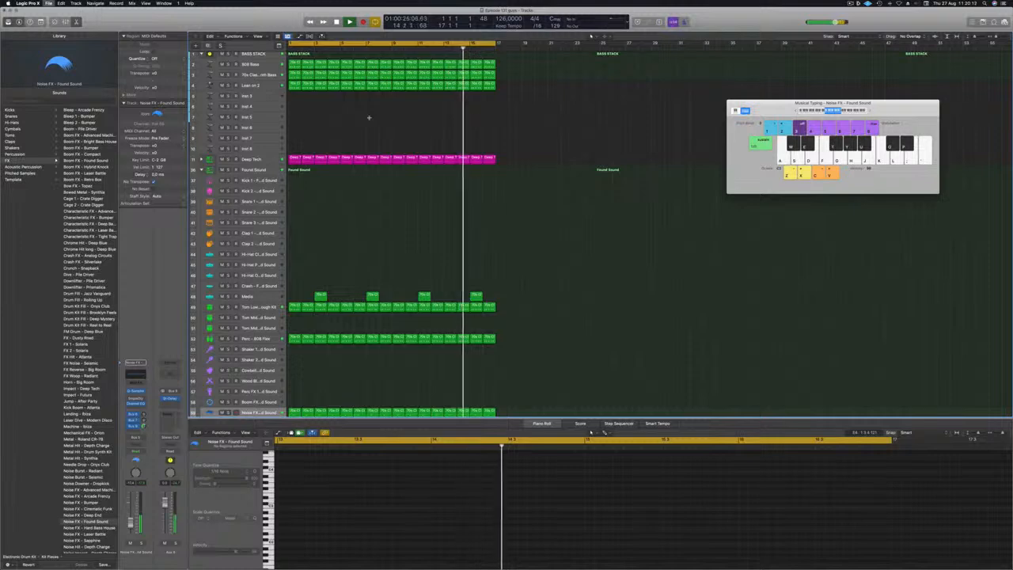
scroll(332, 123, up, 1)
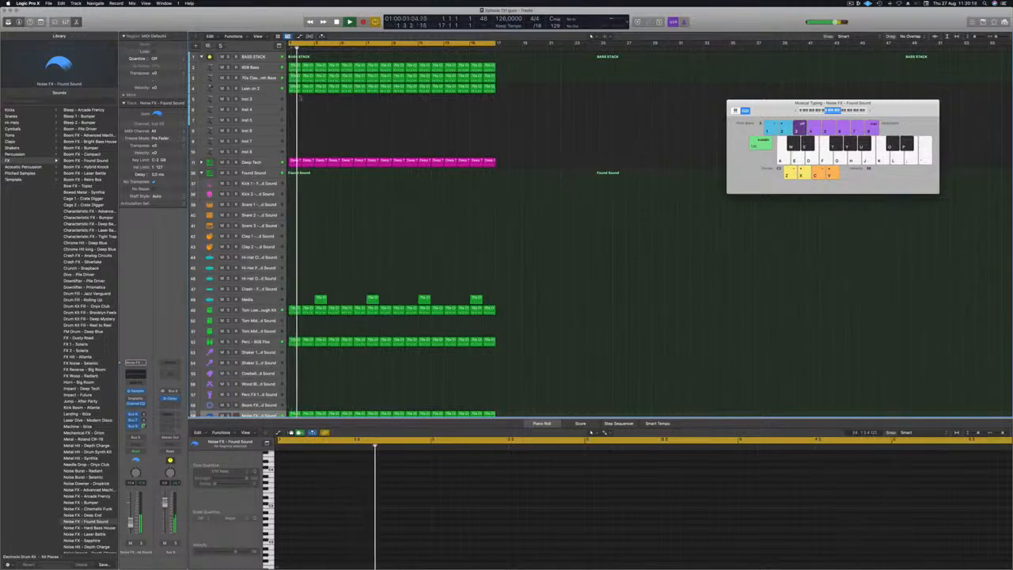
click(273, 98)
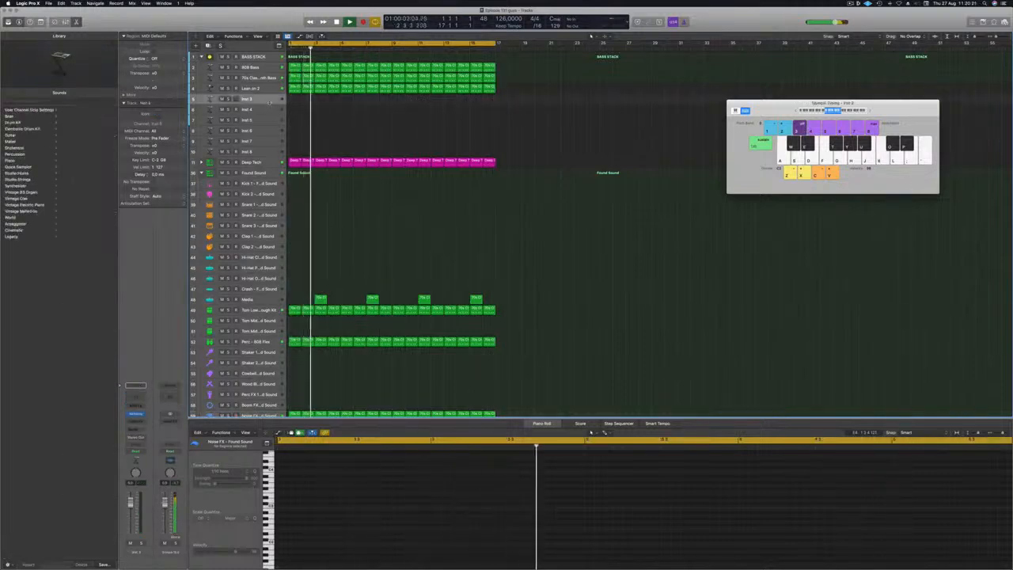
drag(270, 104, 266, 140)
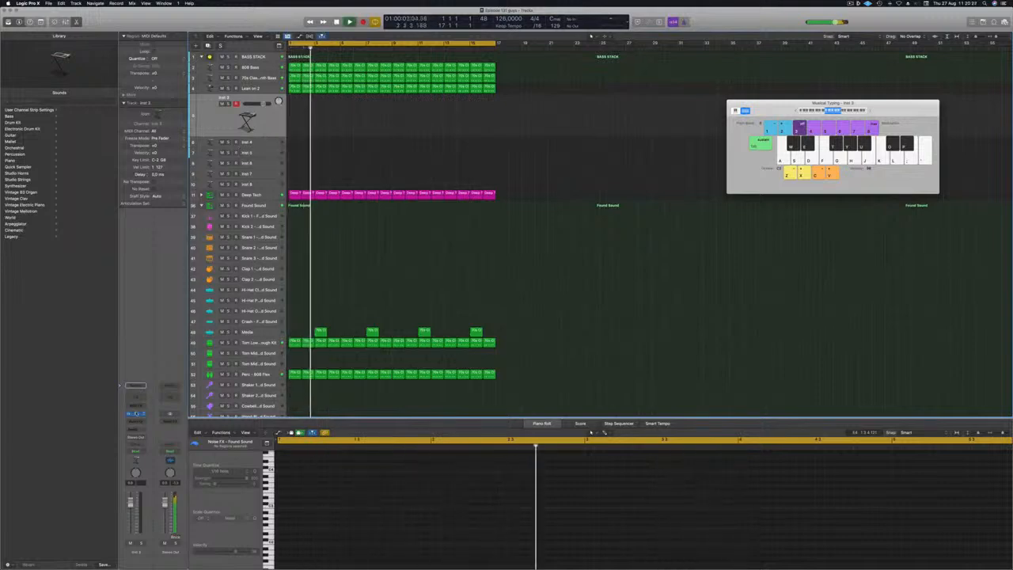
drag(512, 89, 663, 137)
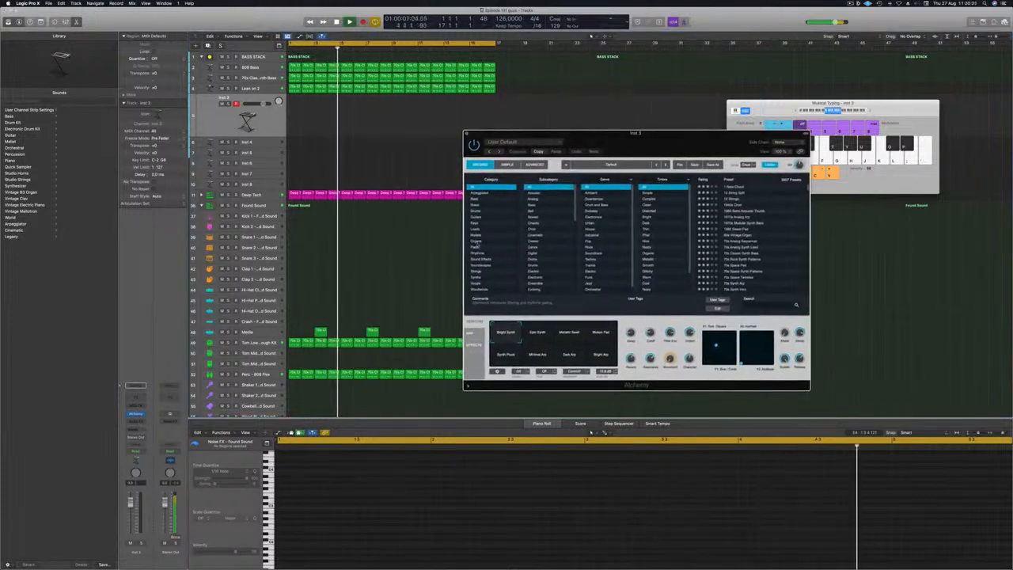
Load the Perfect Pad 01 preset from the Pads category in Alchemy.
click(490, 247)
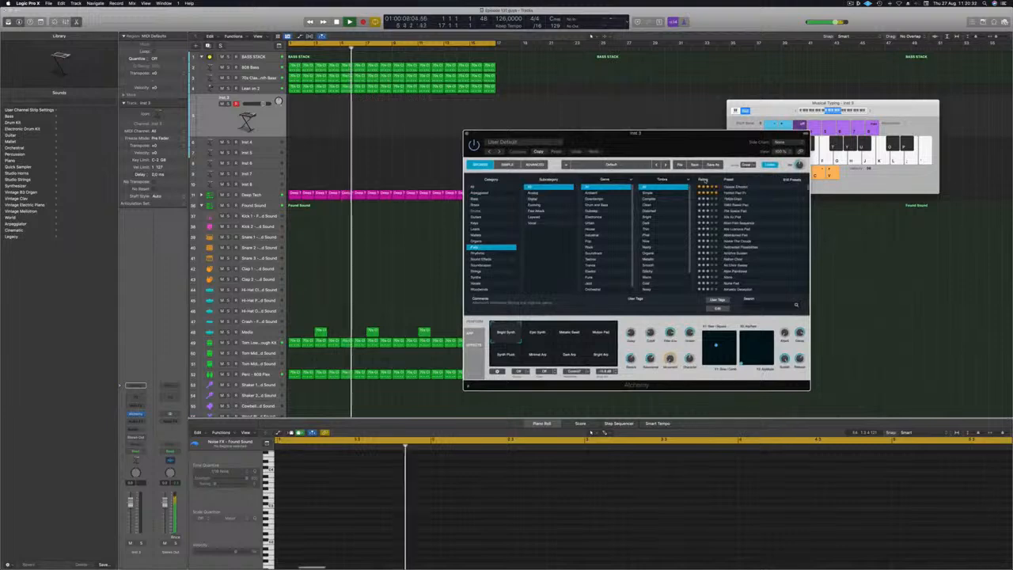
click(738, 193)
drag(707, 139, 661, 152)
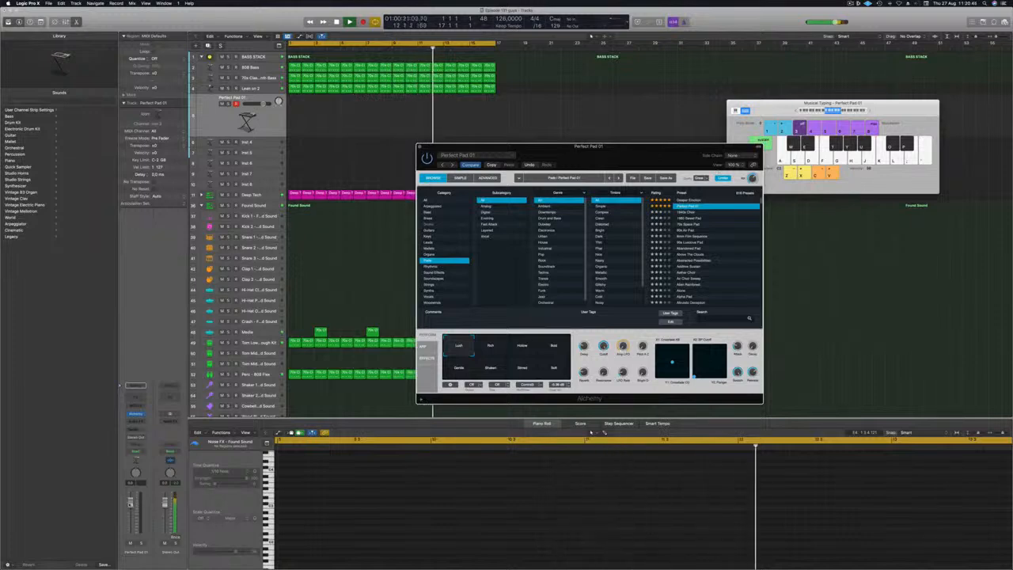
Add sends from the Perfect Pad 01 channel to Bus 10 (Aux 10) and Bus 9 (Aux 9).
click(132, 430)
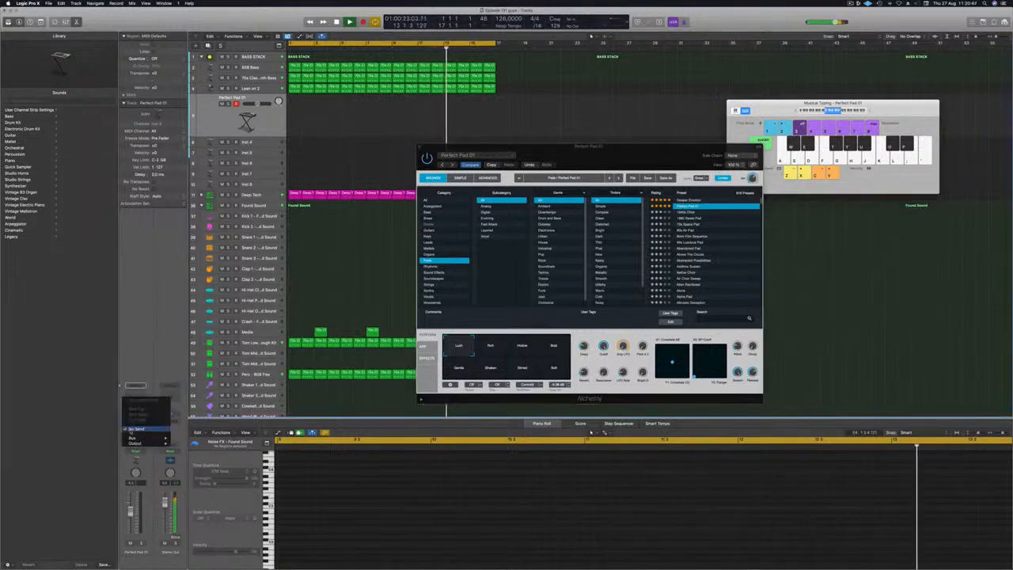
mouse_move(132, 438)
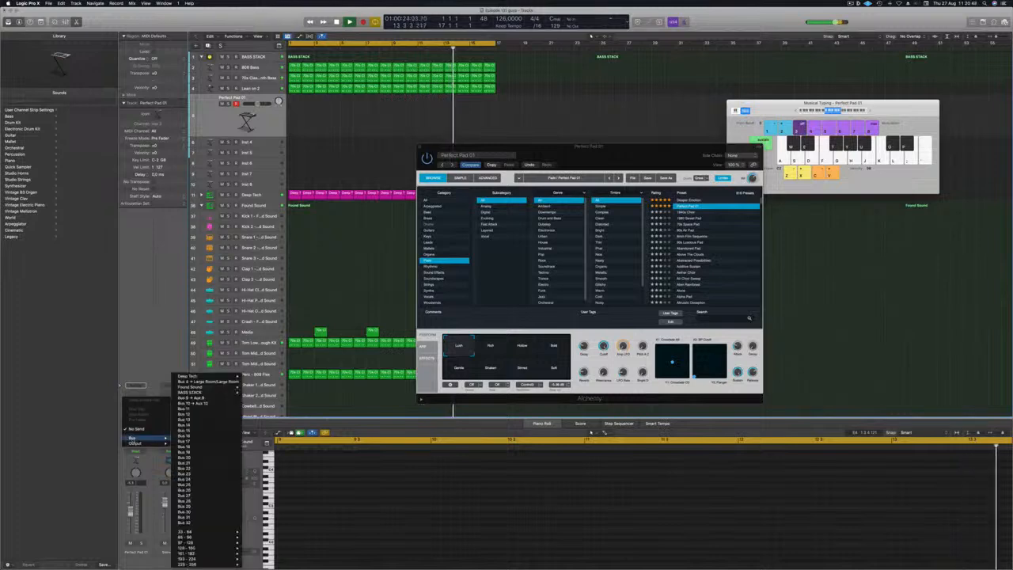
click(208, 404)
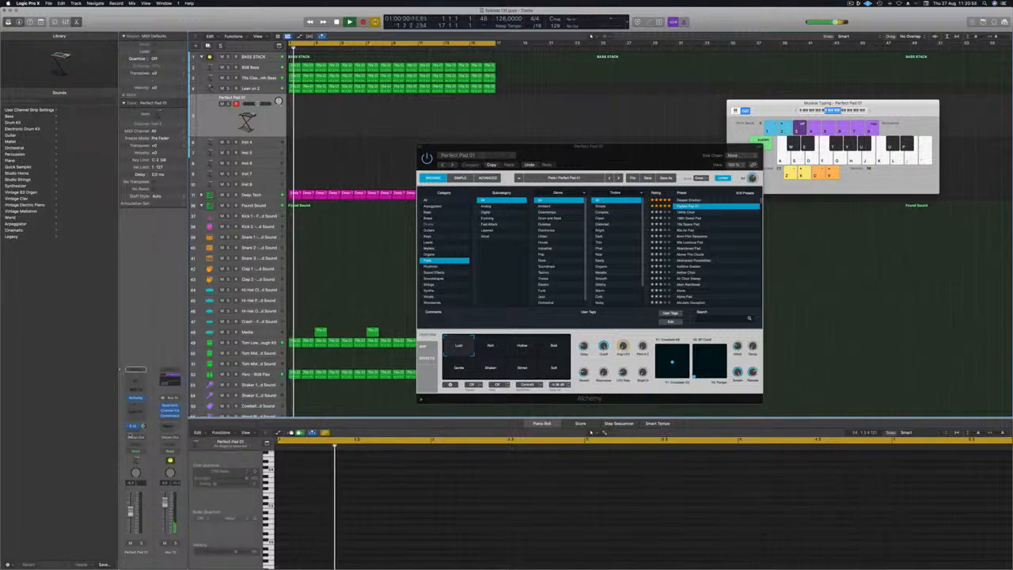
click(133, 431)
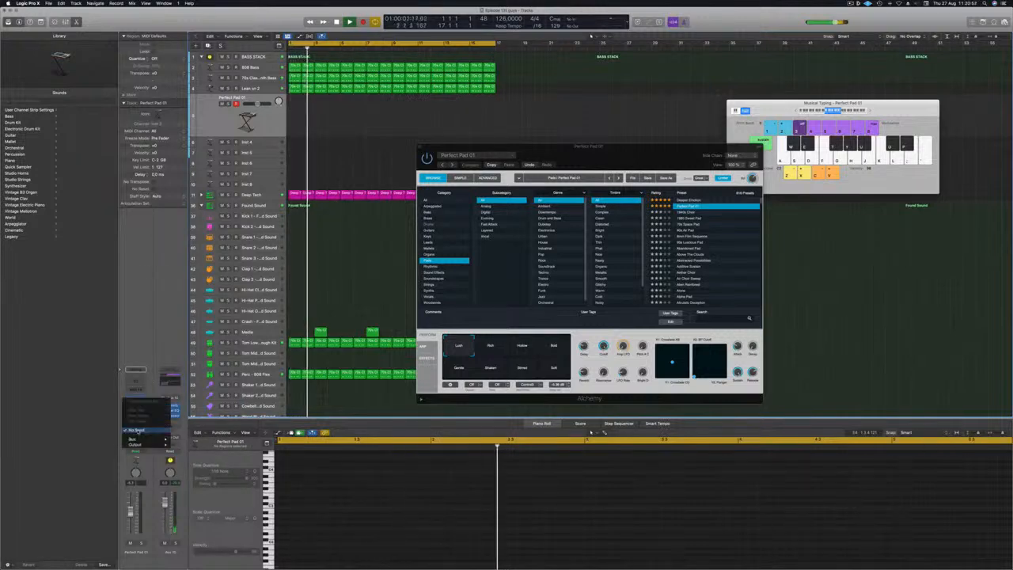
mouse_move(131, 439)
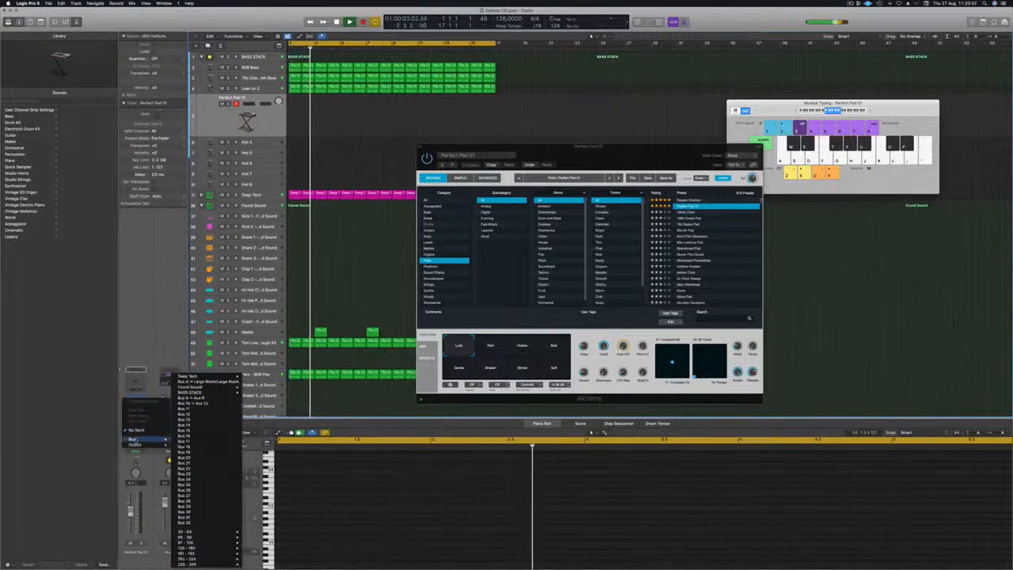
click(204, 399)
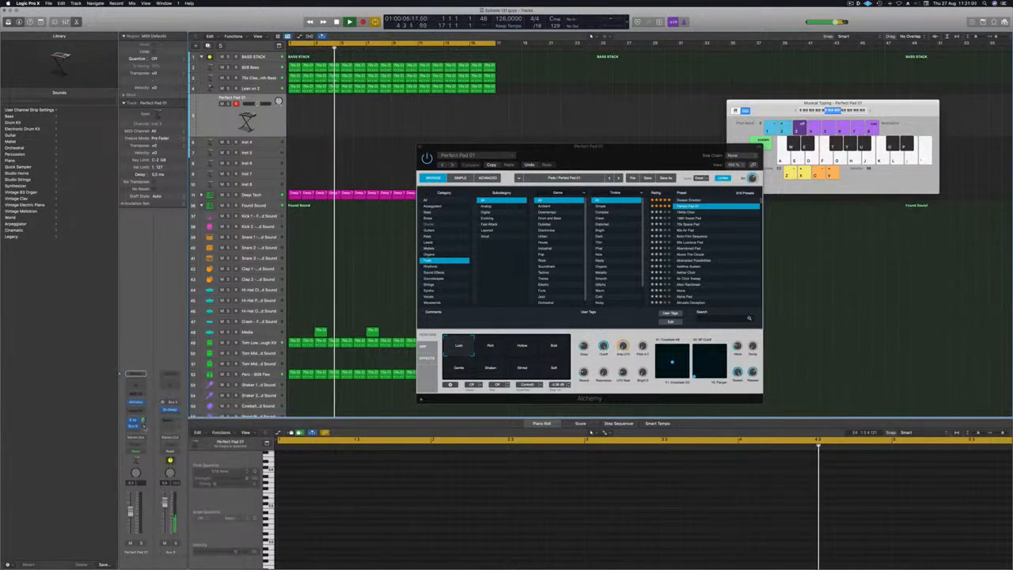
Move the Musical Typing keyboard and the Alchemy window aside to uncover the regions in the arrangement.
drag(686, 148, 634, 153)
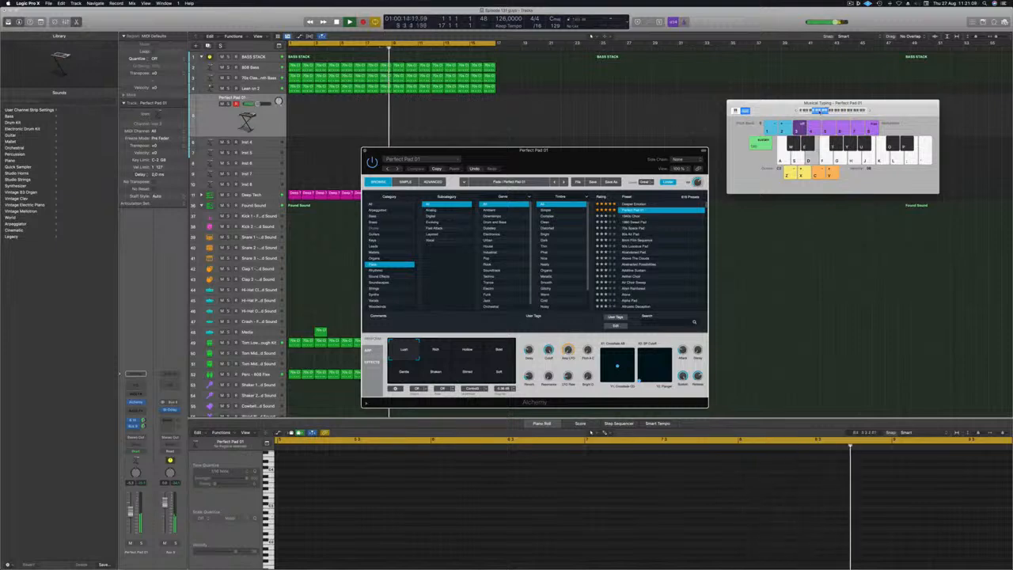
drag(889, 102, 838, 80)
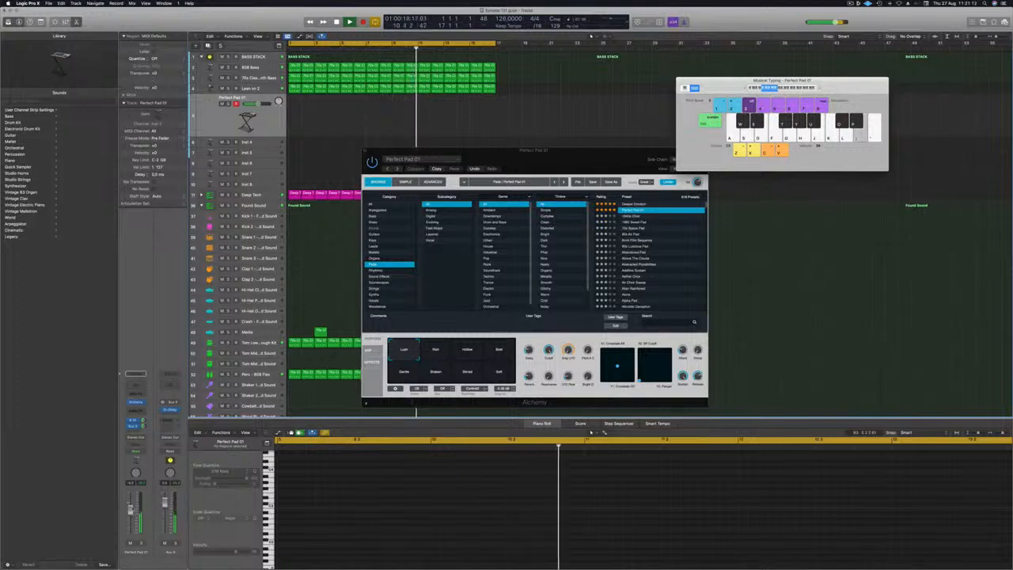
drag(594, 158, 775, 134)
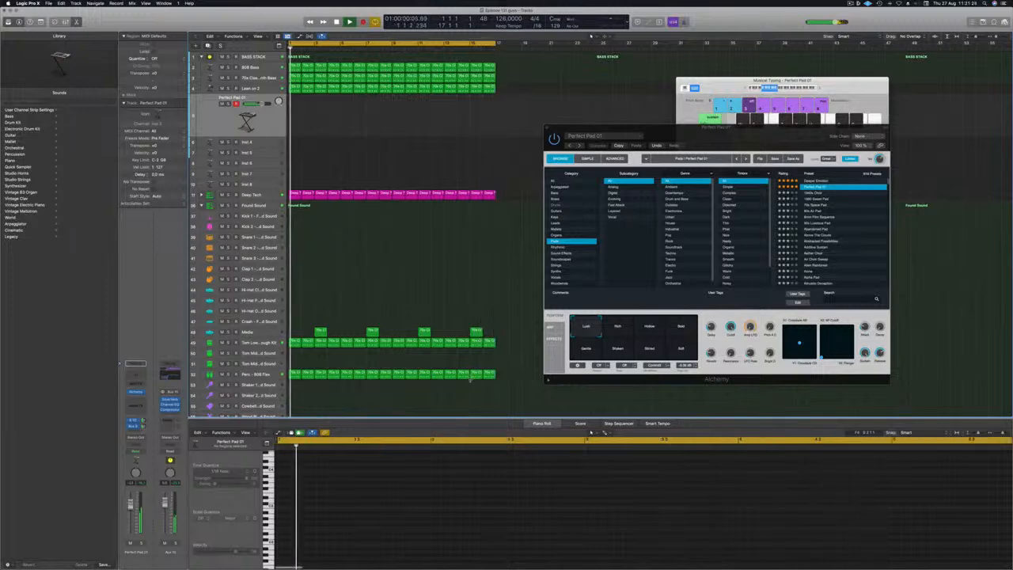
Audition the Rich, Hollow and Bold performance snapshots of the Perfect Pad 01 preset in Alchemy.
click(622, 333)
click(661, 328)
click(679, 327)
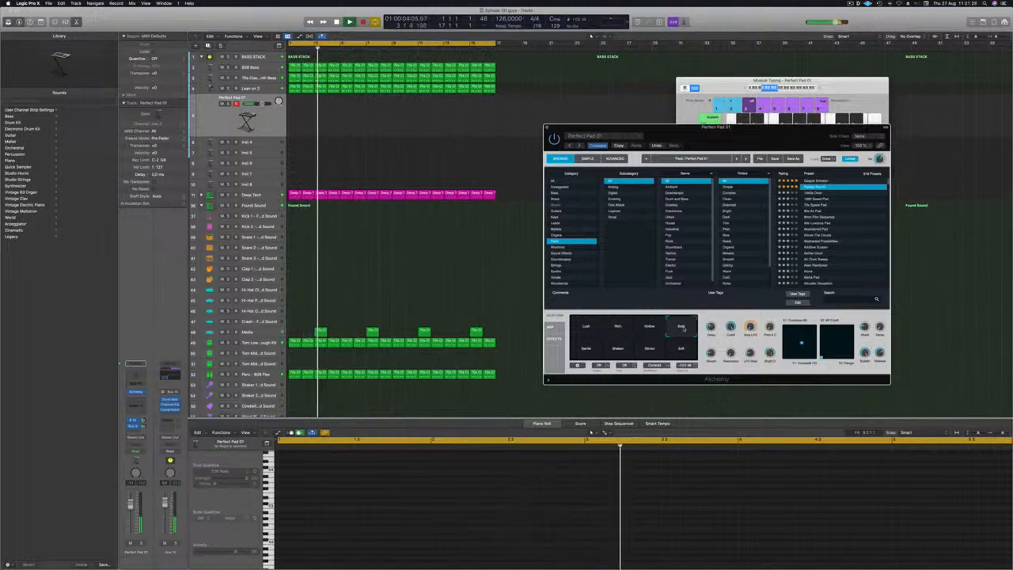
Lower the Perfect Pad 01 channel volume slightly and adjust the Musical Typing octave range, rearranging the floating windows.
click(818, 88)
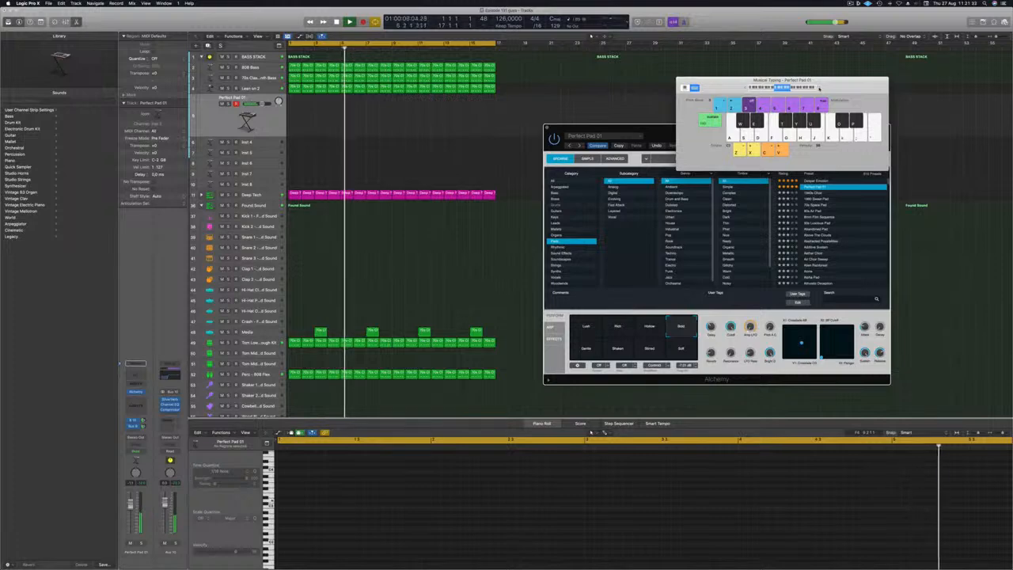
mouse_move(819, 88)
mouse_down()
mouse_move(757, 57)
mouse_move(812, 77)
mouse_up()
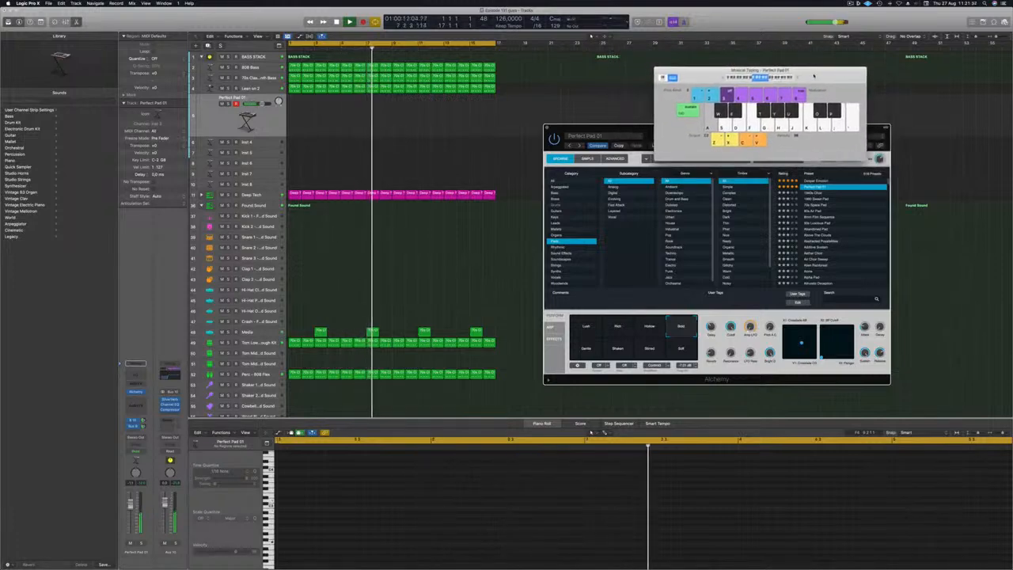
drag(601, 127, 558, 115)
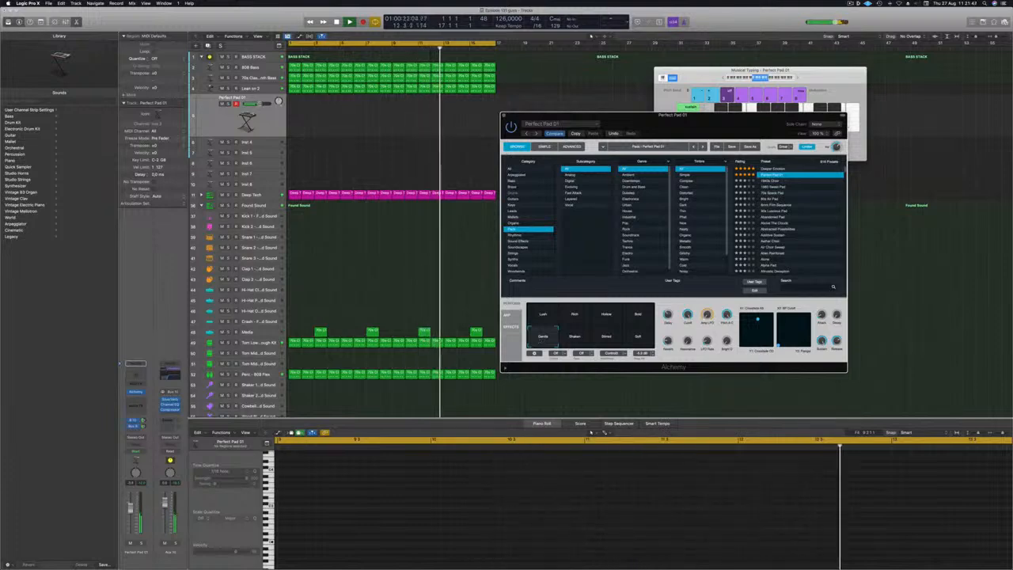
drag(131, 505, 130, 510)
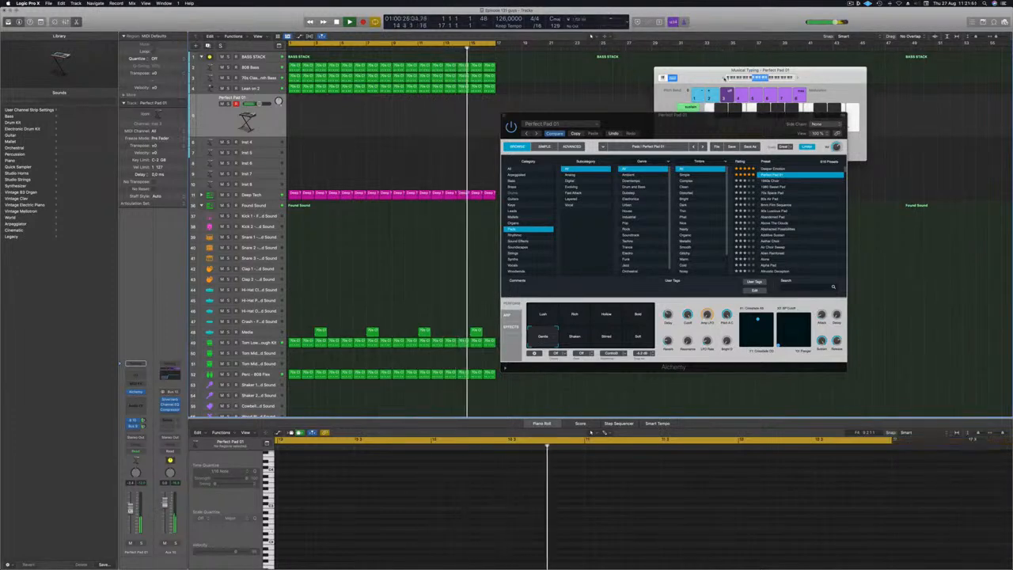
click(722, 77)
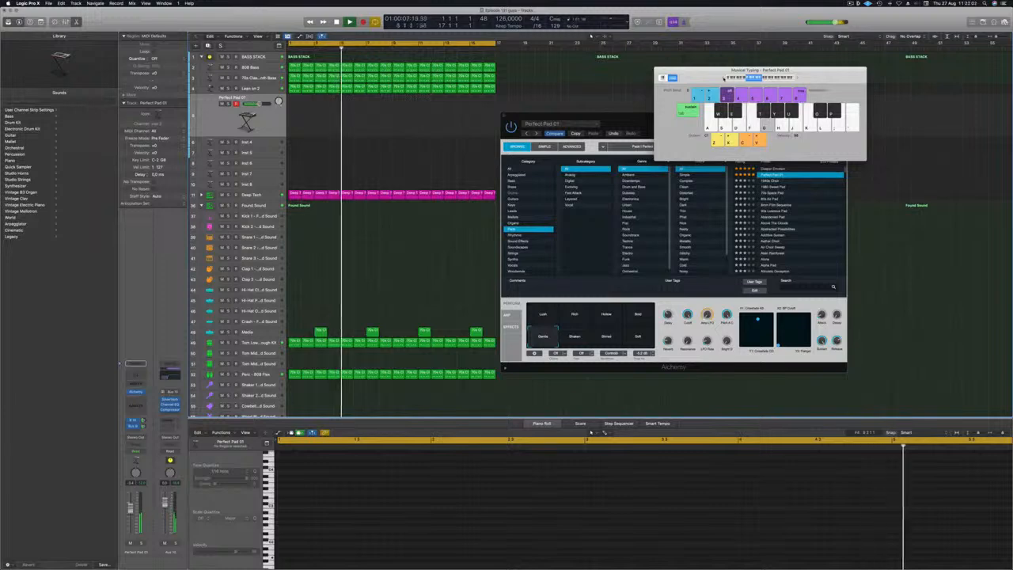
Load the Deeper Emotion preset in Alchemy and record a sustained pad part onto its track.
drag(744, 71, 834, 40)
click(774, 170)
click(773, 169)
drag(733, 128, 686, 122)
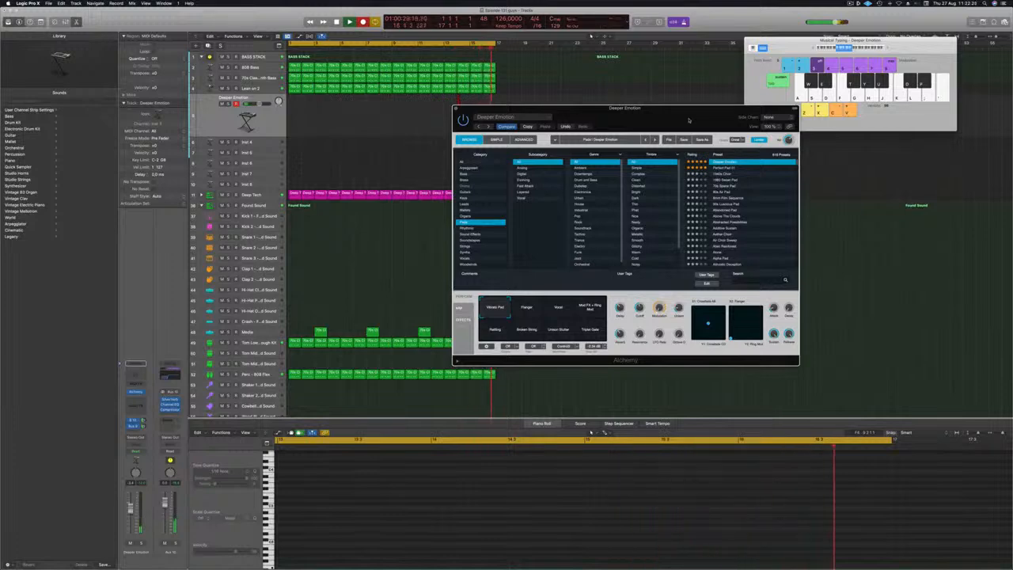
key(semicolon)
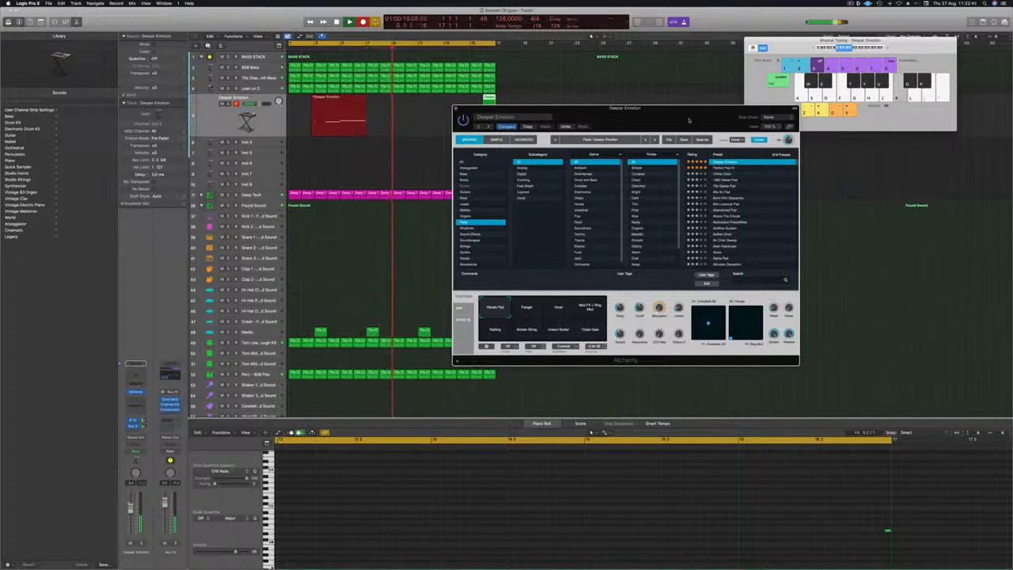
key(space)
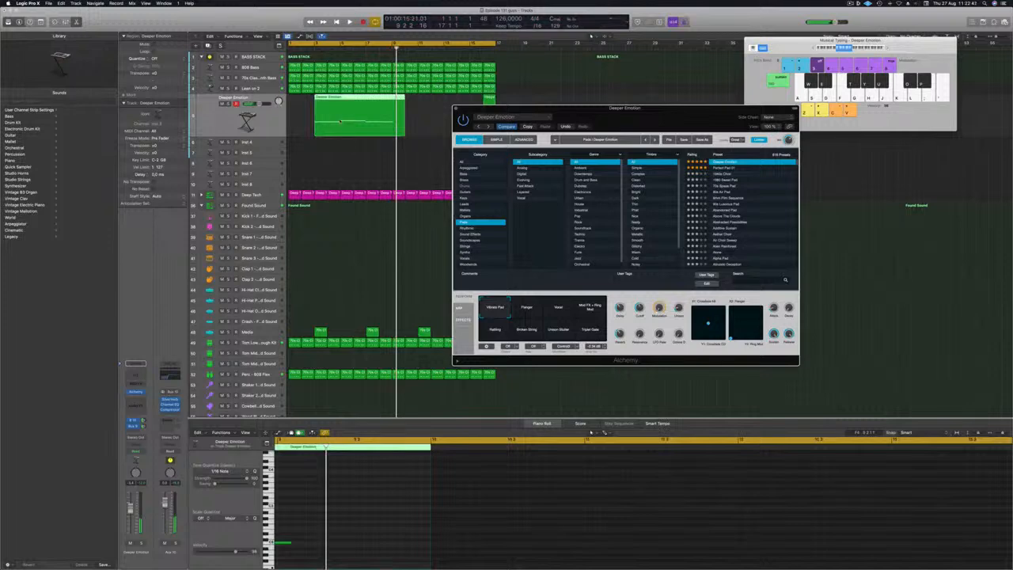
Split the recorded Deeper Emotion region at bar 5, splitting the overlapping notes, and delete the part before the cut.
click(340, 120)
double_click(341, 118)
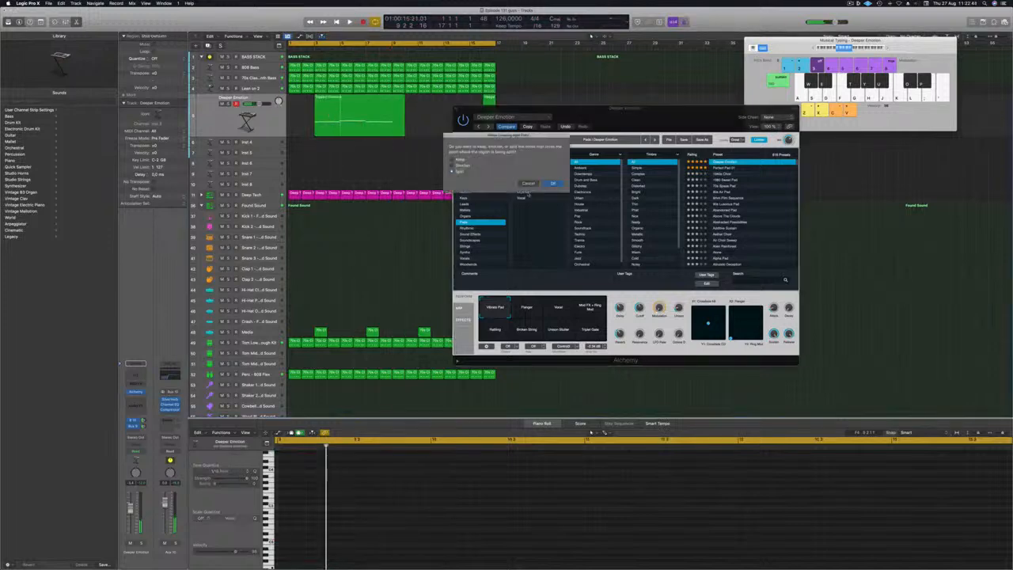
click(552, 183)
click(329, 115)
key(Delete)
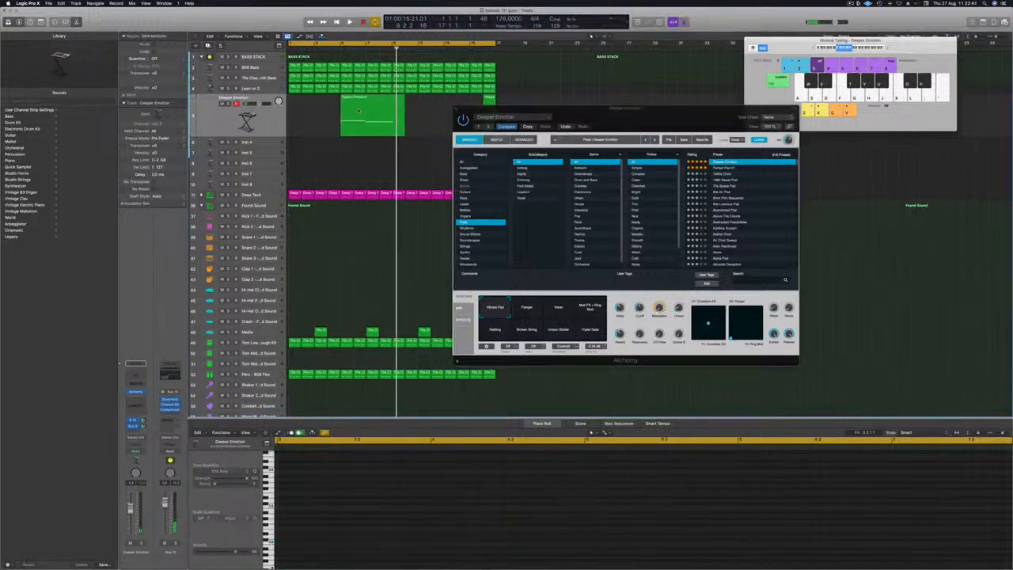
Move the remaining pad region to bar 1 and trim it to four bars by splitting at bar 5 and deleting the tail.
click(368, 110)
drag(368, 110, 340, 117)
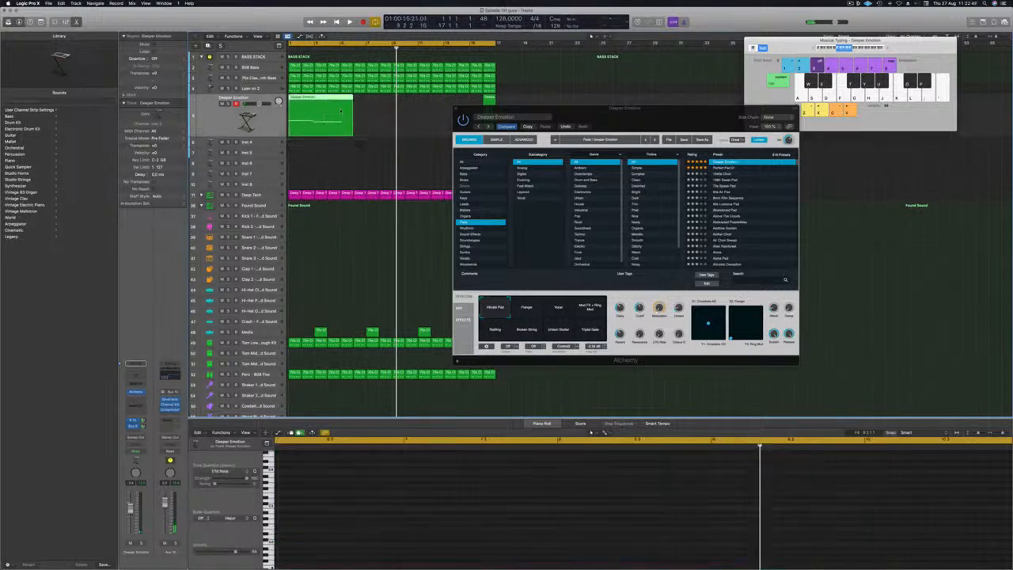
double_click(340, 111)
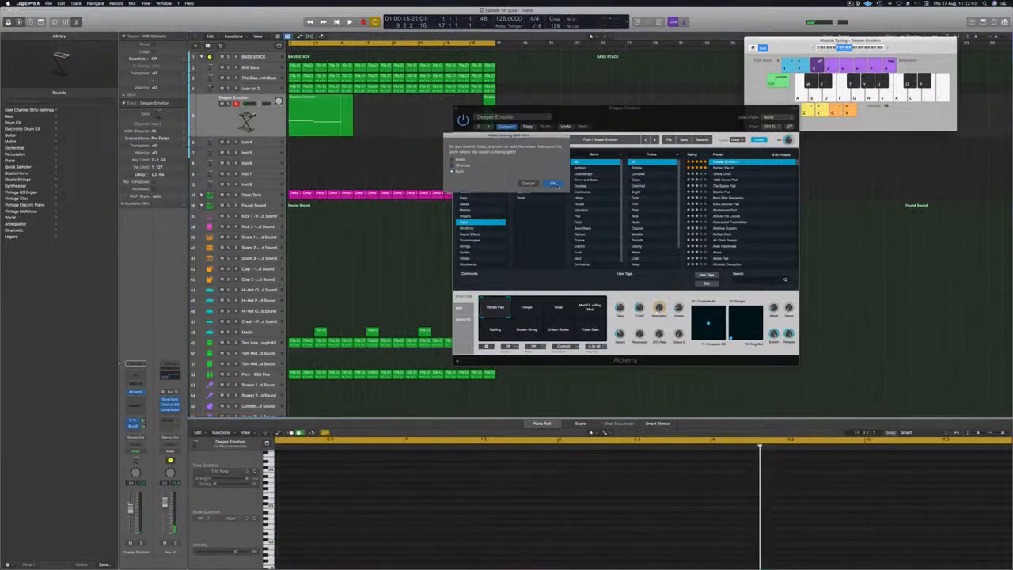
click(553, 184)
key(Delete)
Play the loop from the start, choose the Flanger snapshot in Alchemy and lower the pad channel's volume slightly.
key(space)
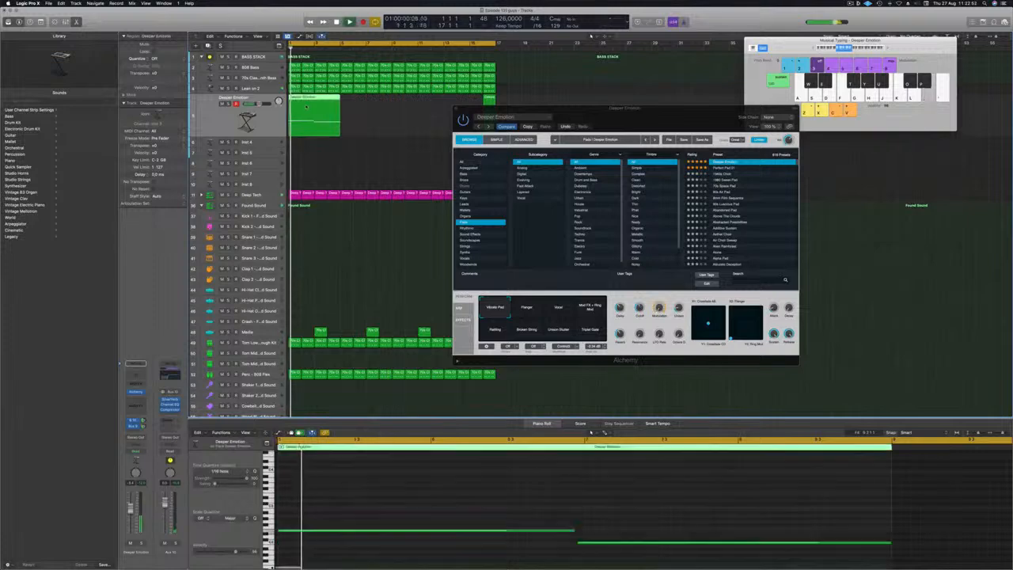
key(Return)
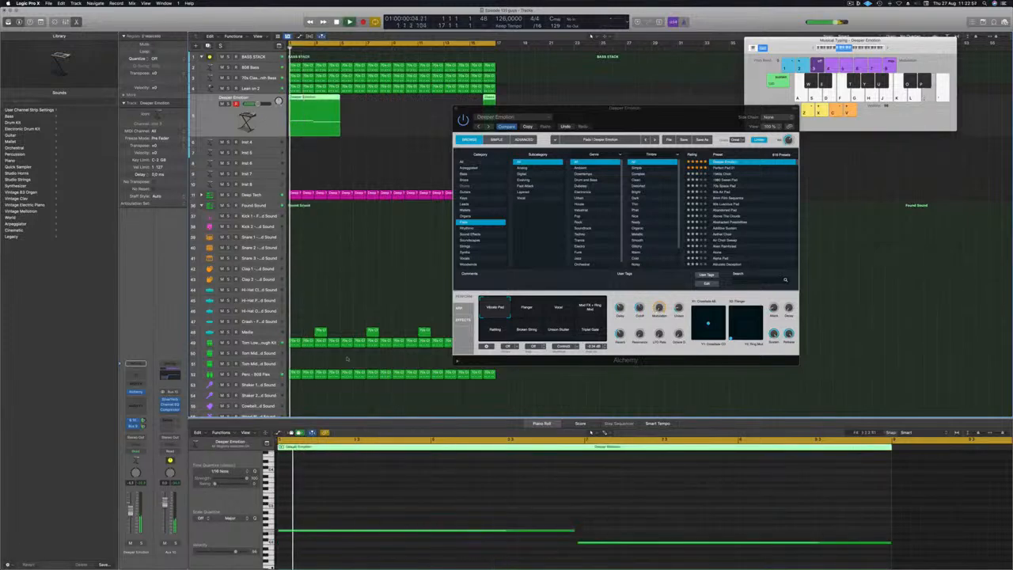
click(526, 308)
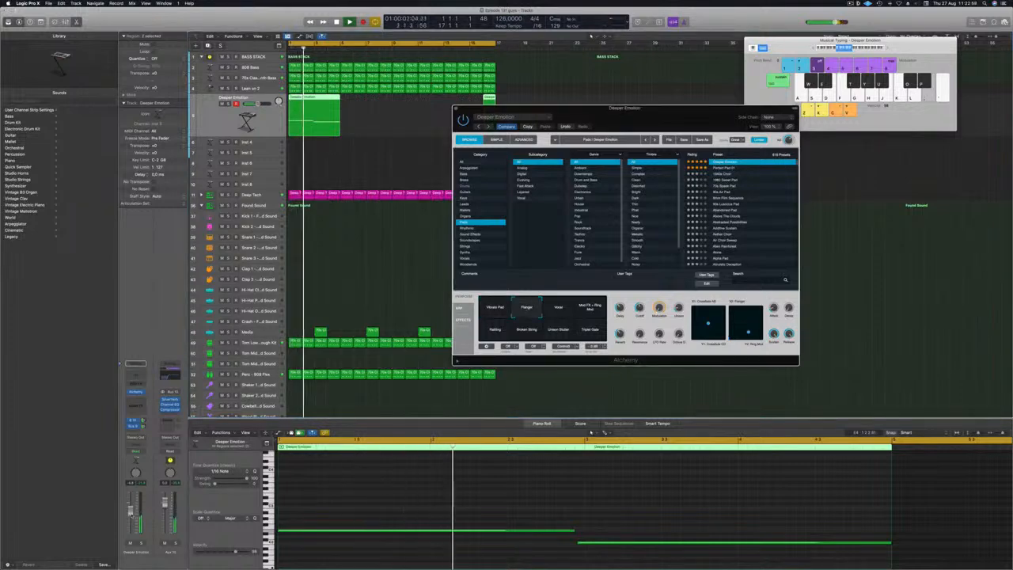
drag(130, 511, 131, 515)
key(Return)
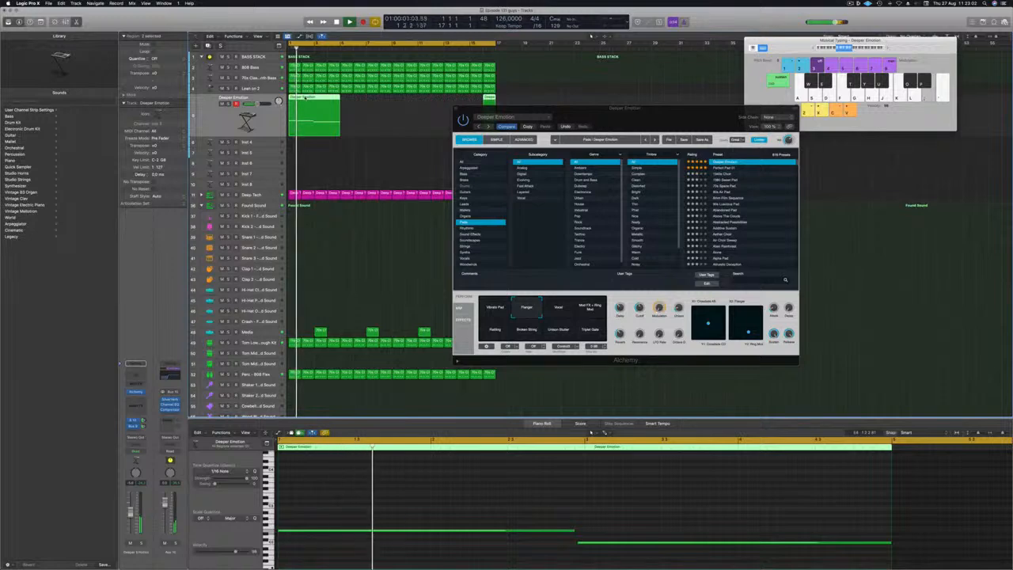
Delete the short leftover pad region at bar 16 and copy the four-bar pad region to fill bars 1 to 16.
drag(540, 109, 718, 135)
click(488, 114)
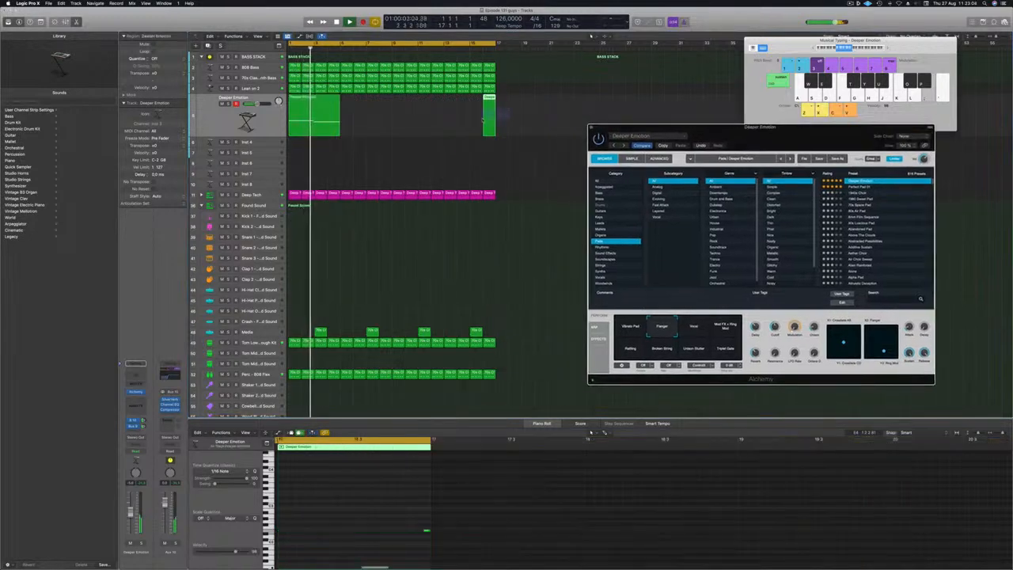
key(Delete)
click(298, 99)
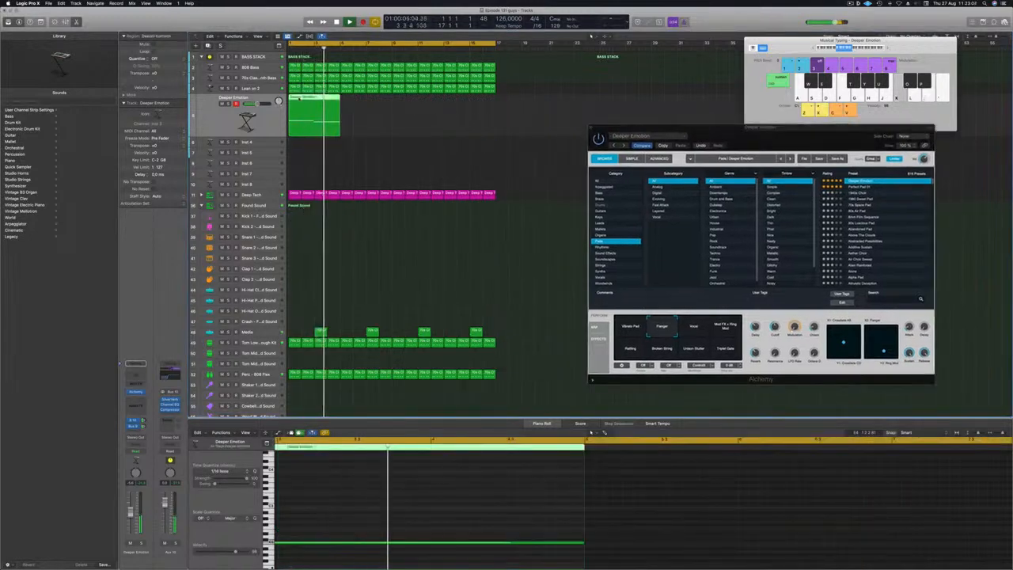
drag(300, 104, 430, 106)
drag(531, 111, 298, 116)
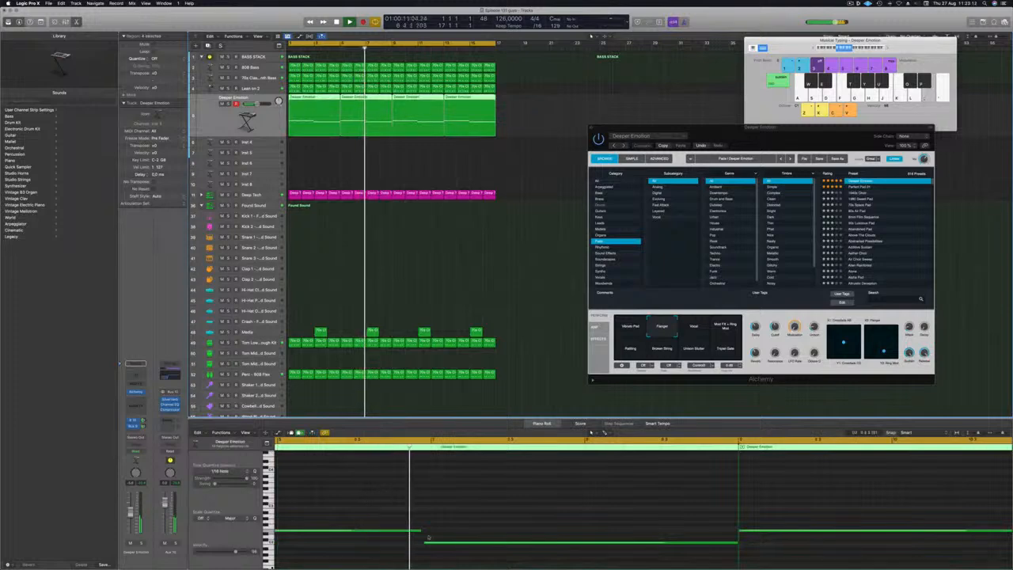
Duplicate all notes of the four pad regions one octave higher in the Piano Roll.
scroll(424, 525, down, 5)
click(413, 500)
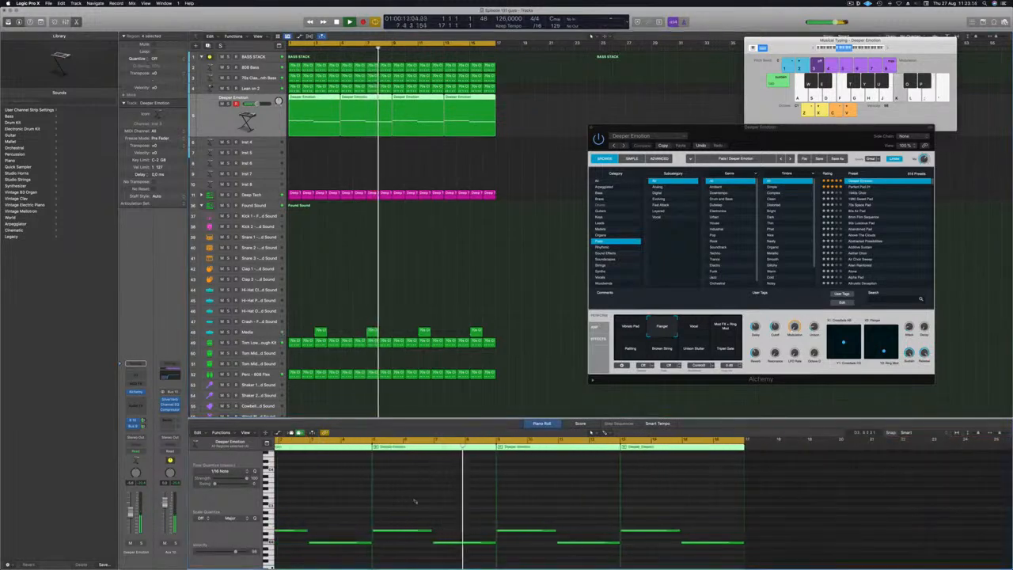
scroll(414, 501, left, 2)
key(super+a)
drag(315, 530, 315, 500)
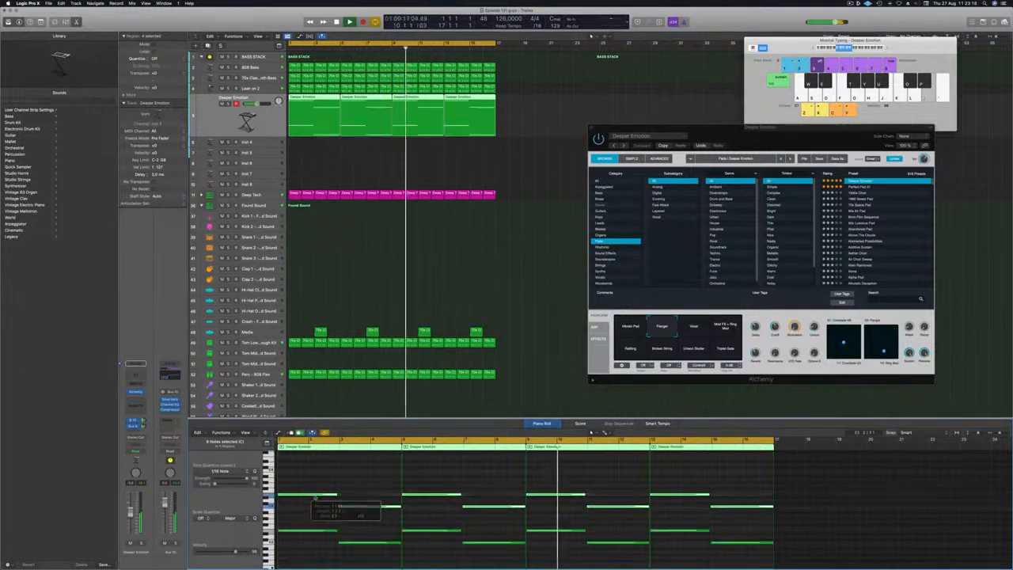
Audition other performance snapshots of the Deeper Emotion preset, including Mod FX + Ring Mod and Broken String.
drag(764, 133, 719, 142)
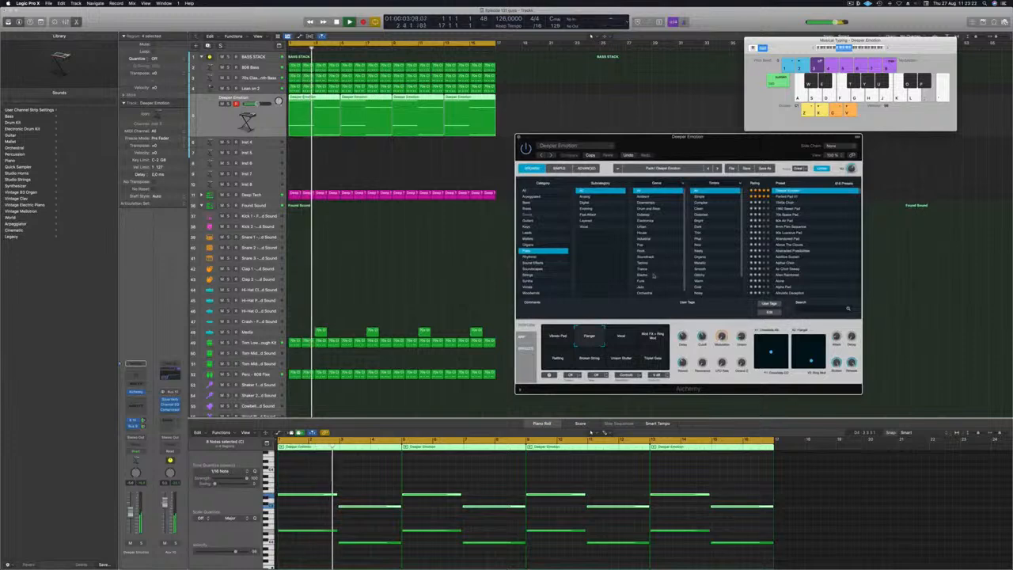
click(621, 335)
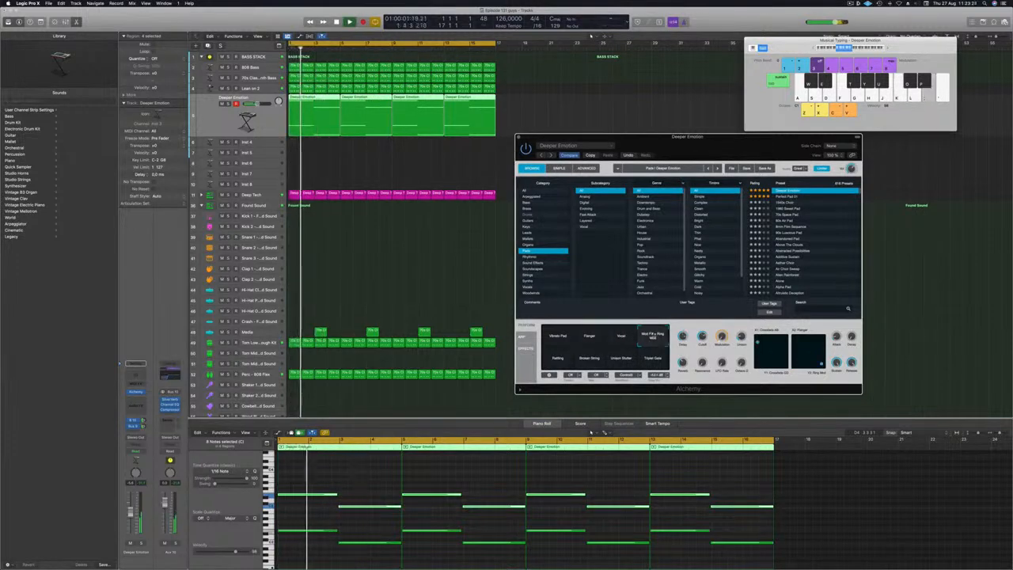
click(556, 358)
click(589, 362)
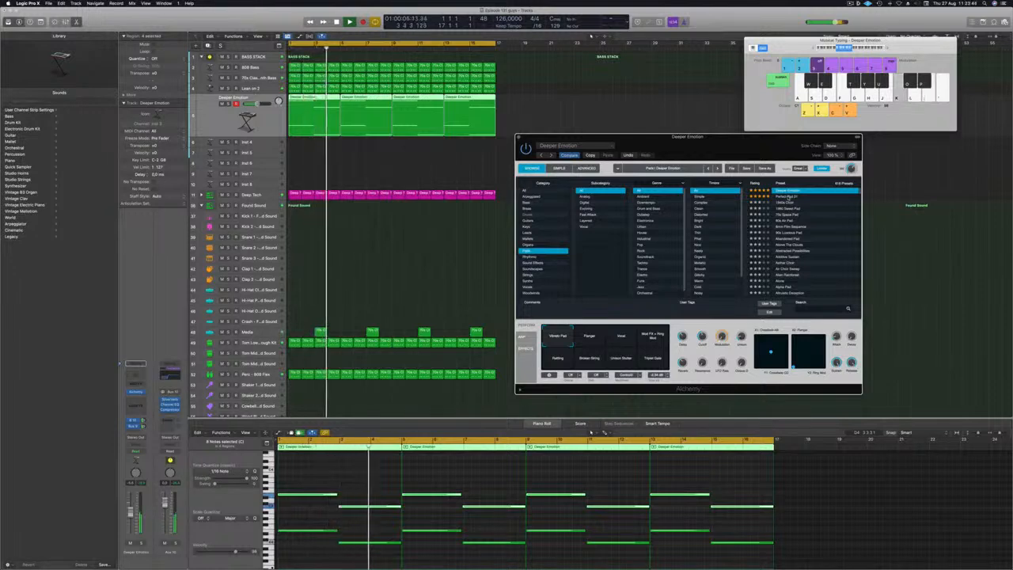
Sort the Alchemy presets by name and audition Perfect Pad 01, Perfect Pad 03 and Phaser Pad on the pad part.
click(789, 196)
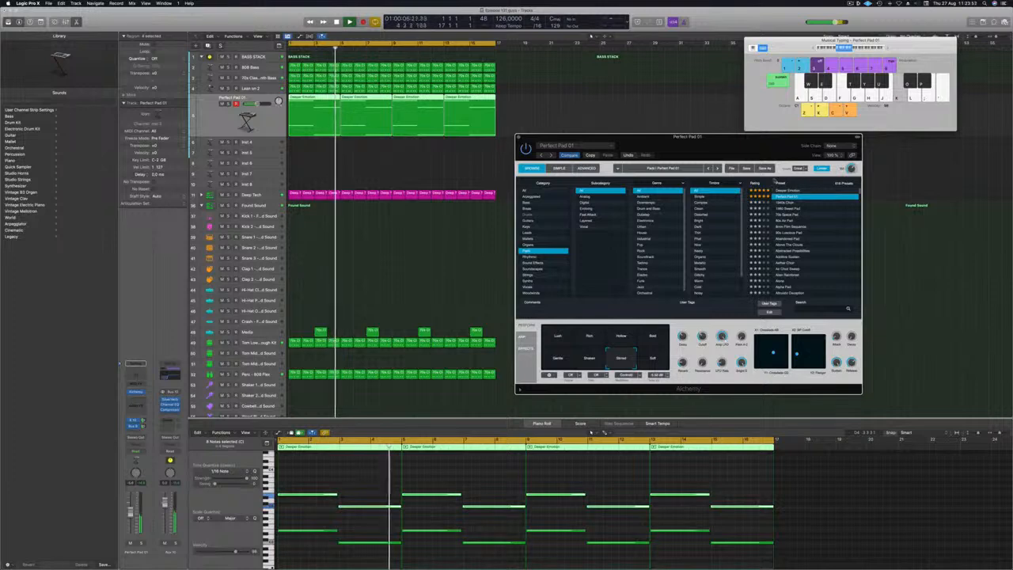
click(780, 183)
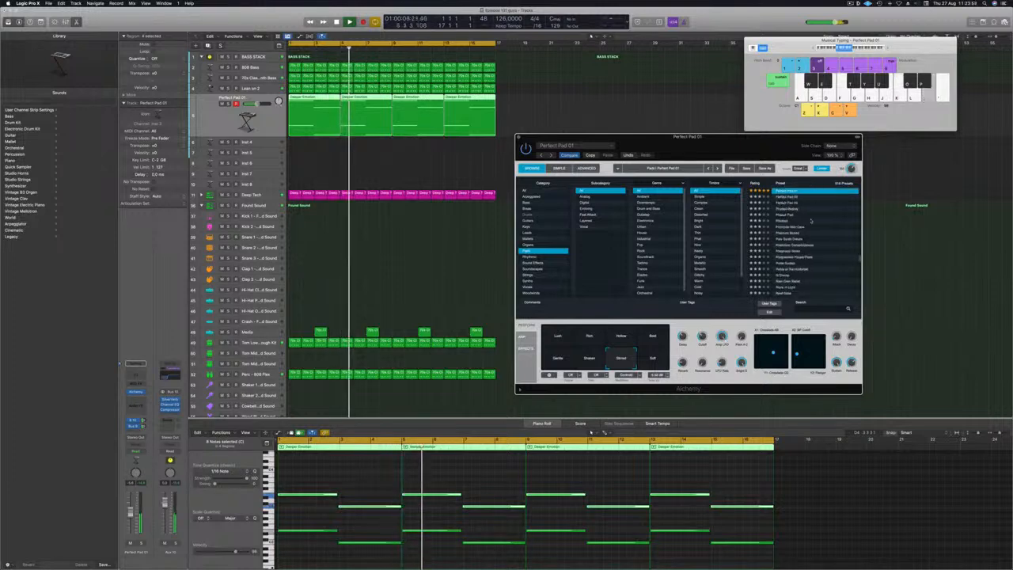
scroll(811, 220, up, 3)
click(784, 249)
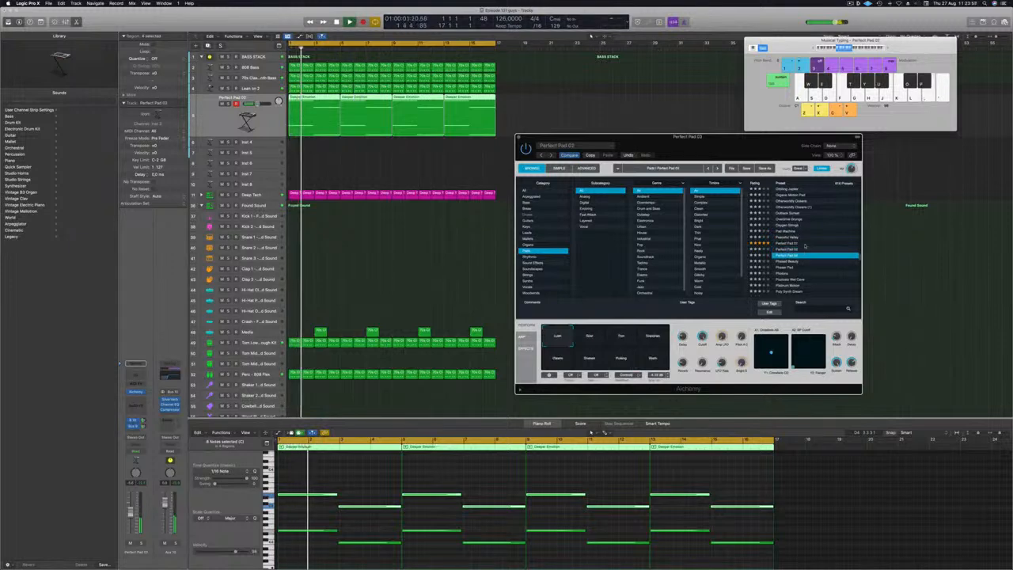
click(782, 268)
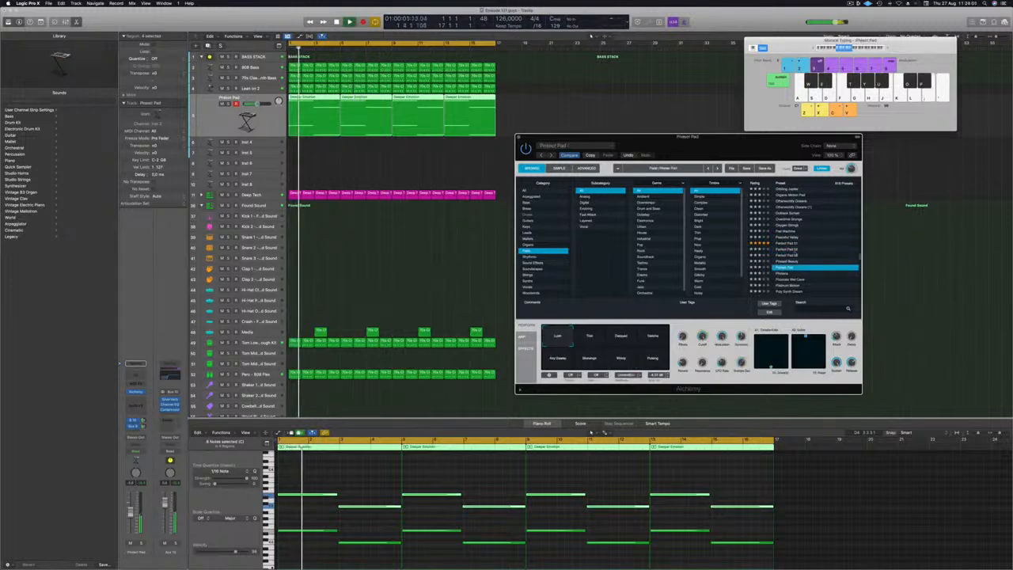
Audition the Pizzicato Wet Cave preset, and load Positronic Consciousness as the pad sound.
scroll(812, 241, down, 1)
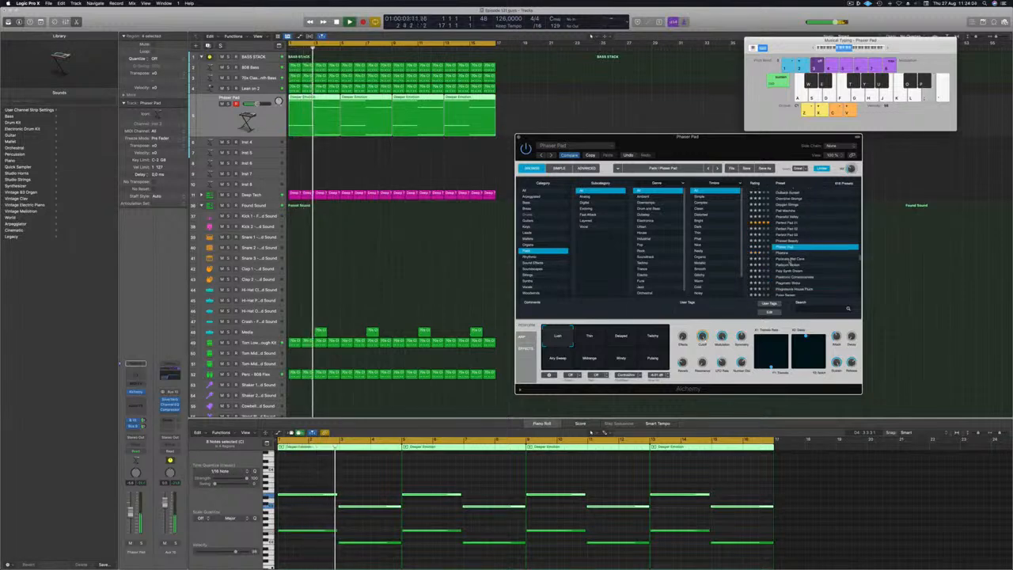
click(788, 259)
scroll(814, 245, down, 1)
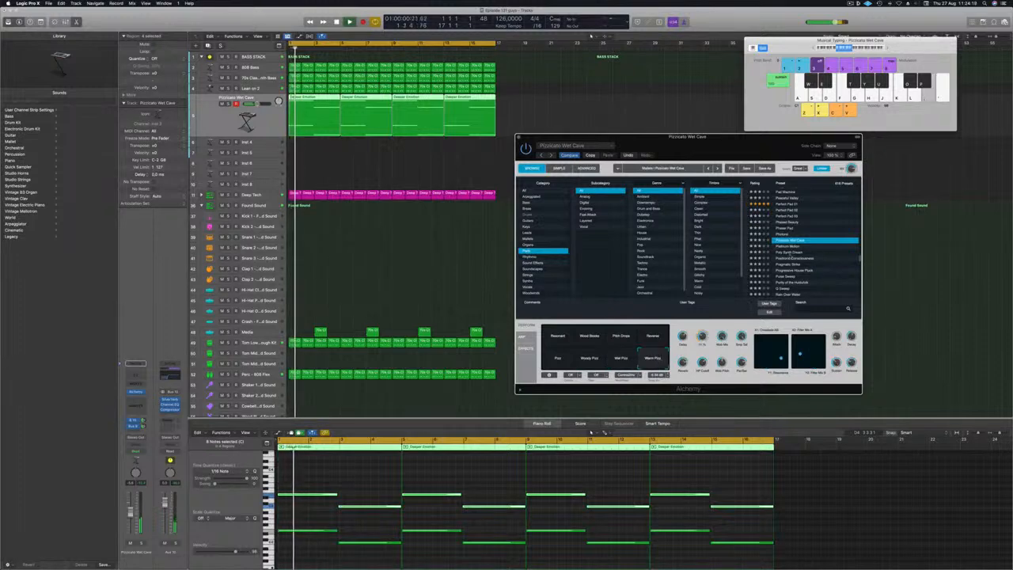
scroll(826, 232, down, 2)
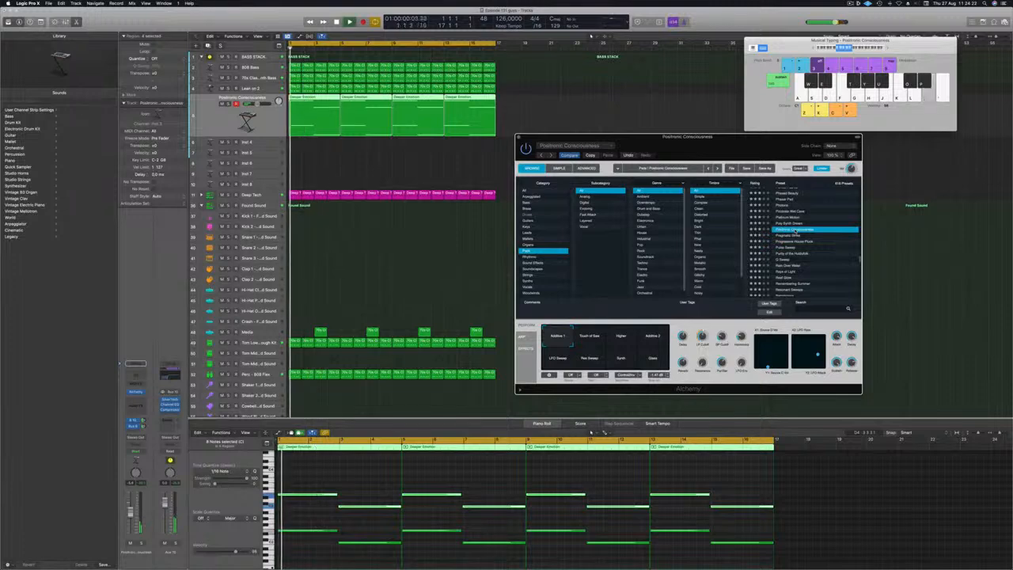
Audition the Positronic Consciousness performance snapshots over the pad part, including Higher, Additive 2, LFO Sweep and Synth.
drag(732, 145, 809, 126)
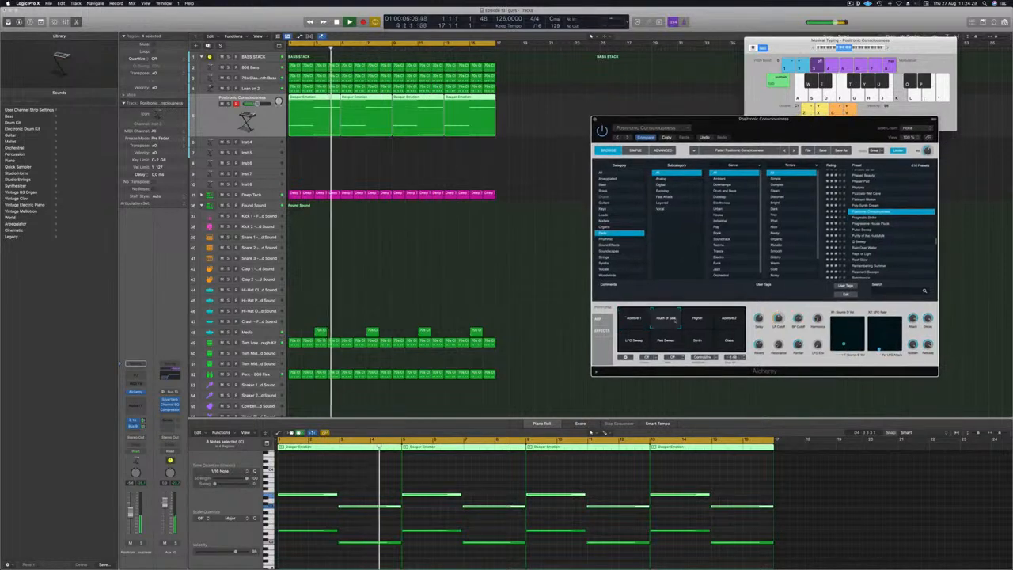
click(671, 318)
click(698, 319)
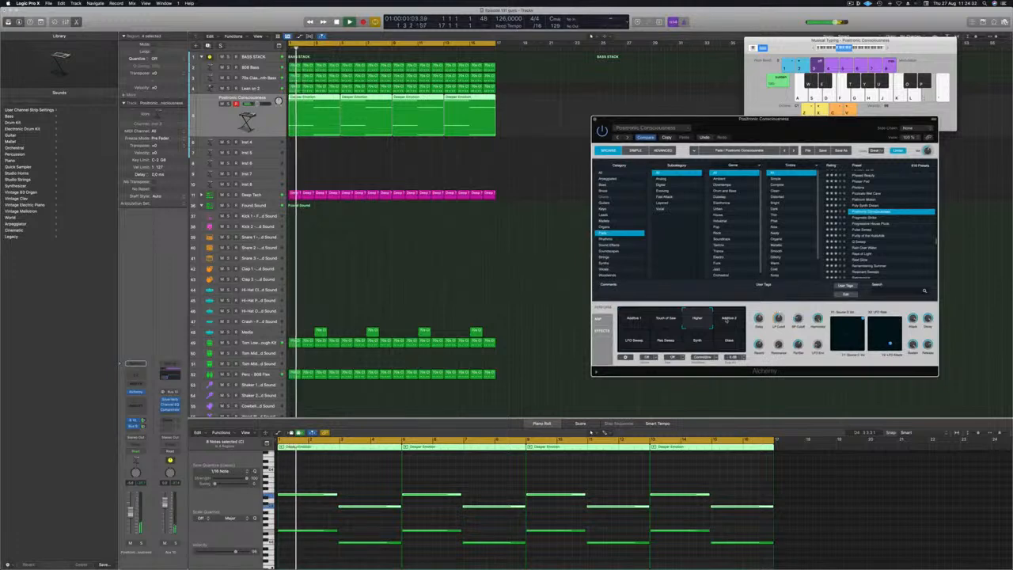
click(726, 320)
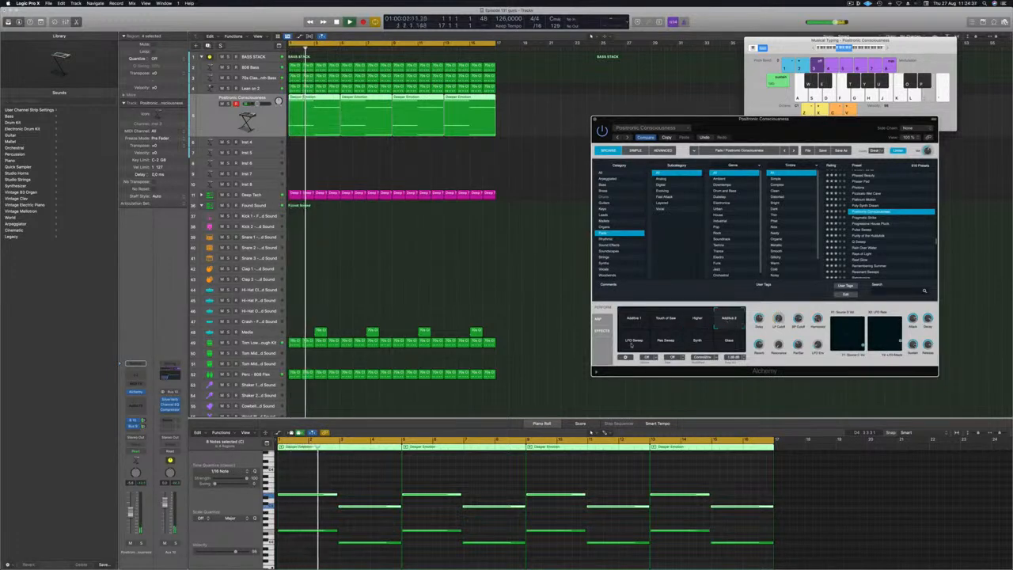
click(633, 343)
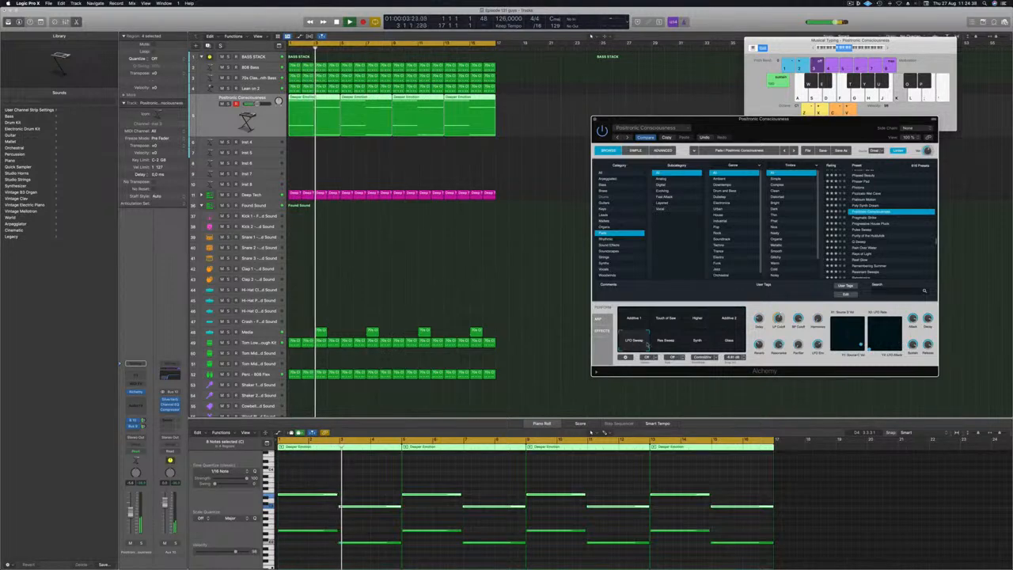
click(668, 341)
click(697, 341)
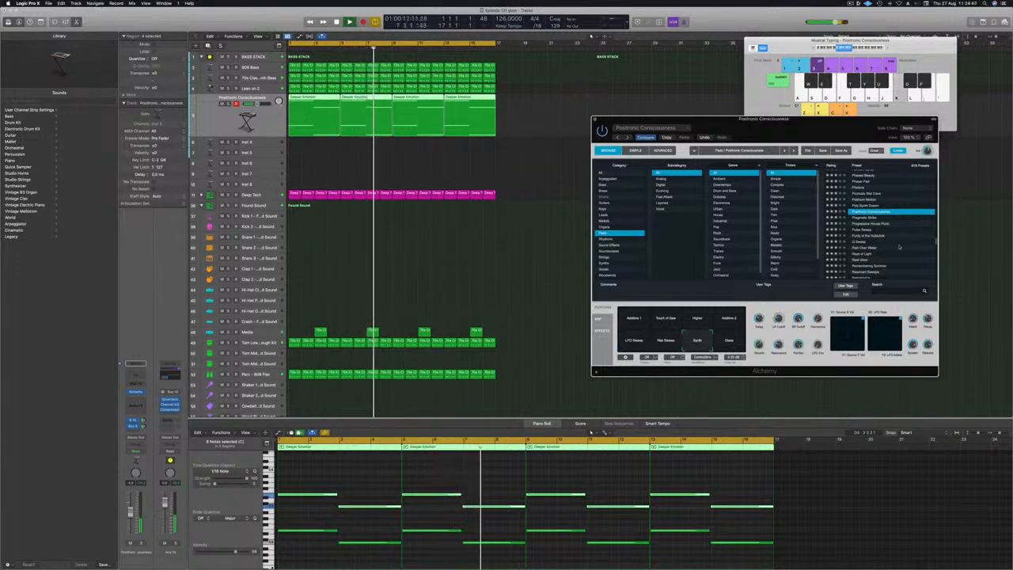
Audition the Rain Over Water preset and load Rays of Light as the pad sound.
click(868, 249)
drag(805, 119, 749, 71)
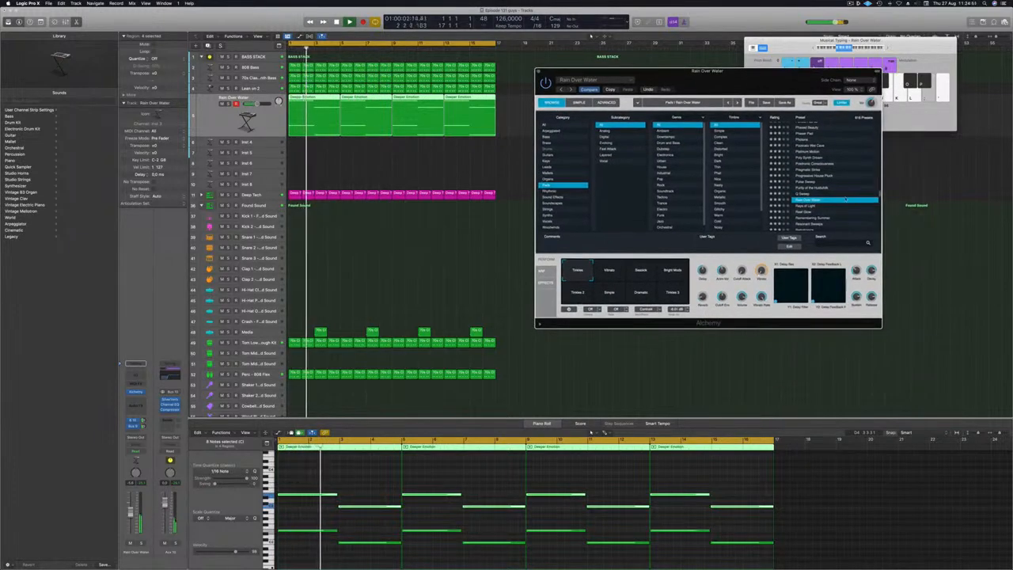
scroll(813, 201, down, 1)
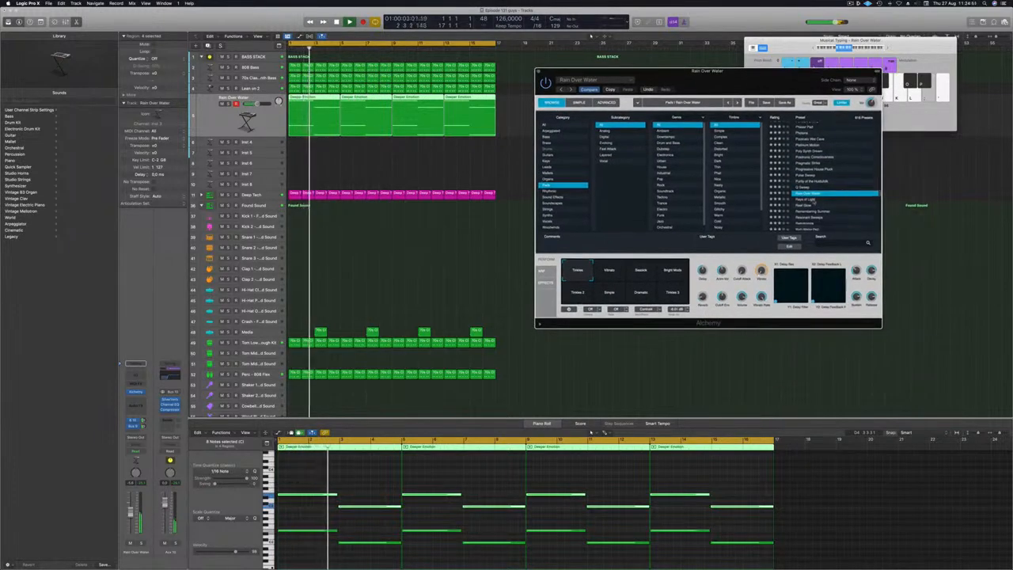
click(813, 199)
key(space)
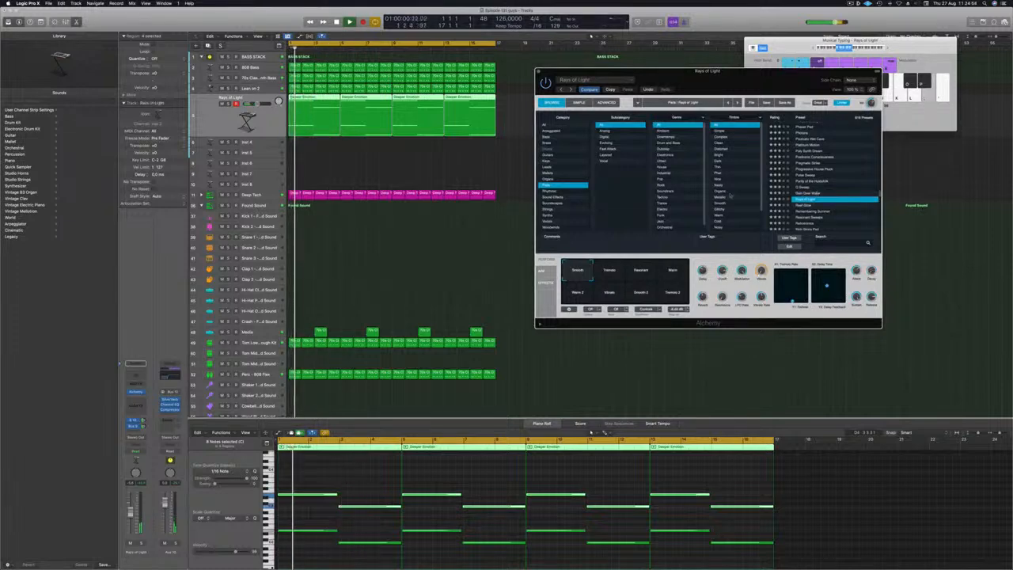
Delete the four pad regions from the Rays of Light track and shift the Musical Typing keyboard range higher.
scroll(824, 164, up, 20)
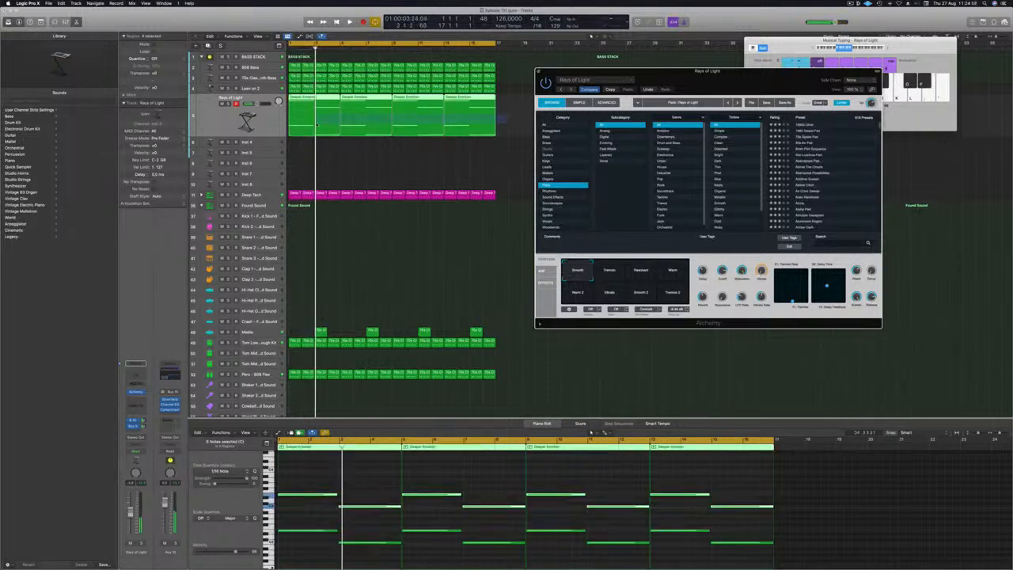
key(Delete)
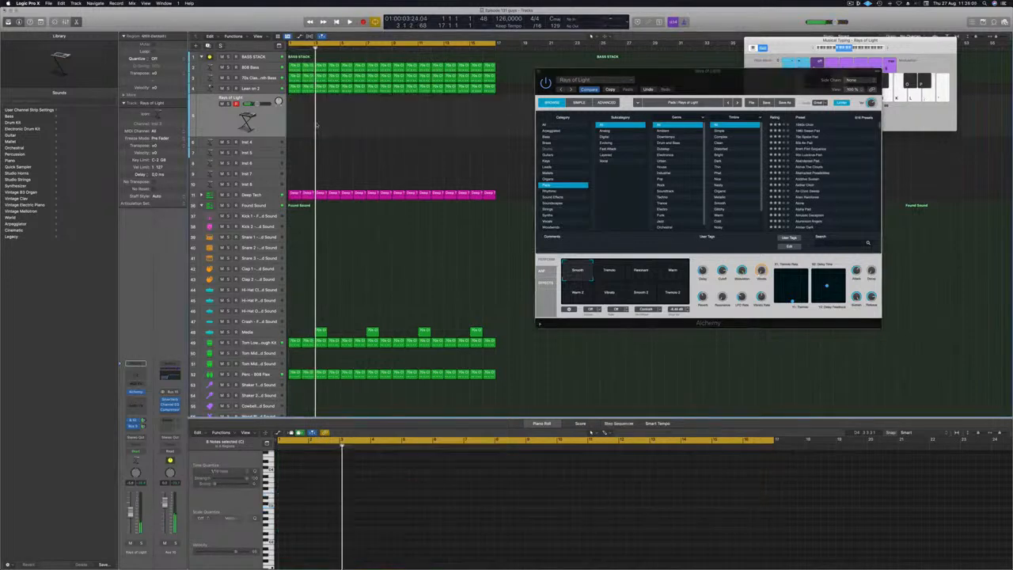
drag(716, 80, 697, 76)
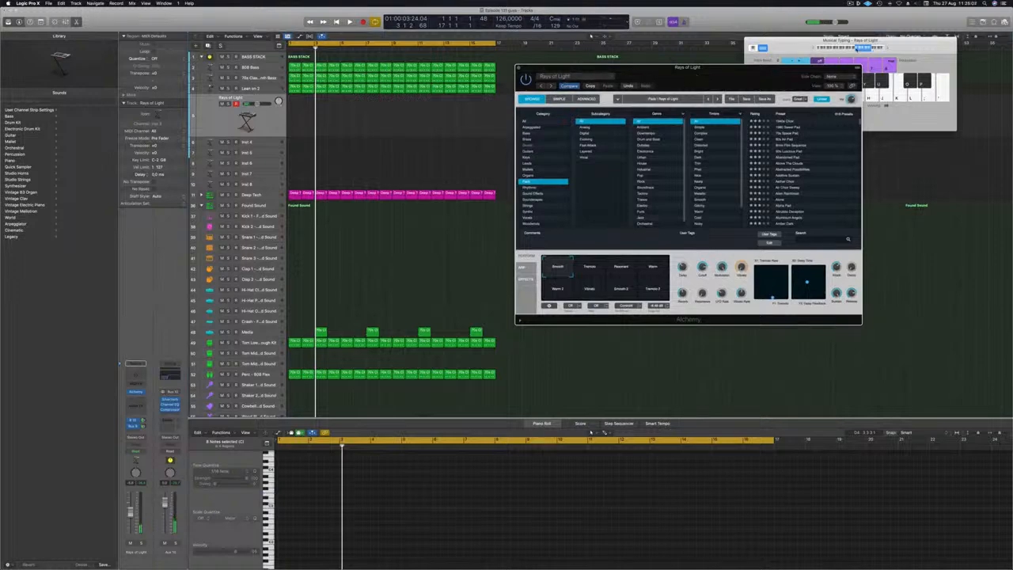
click(855, 48)
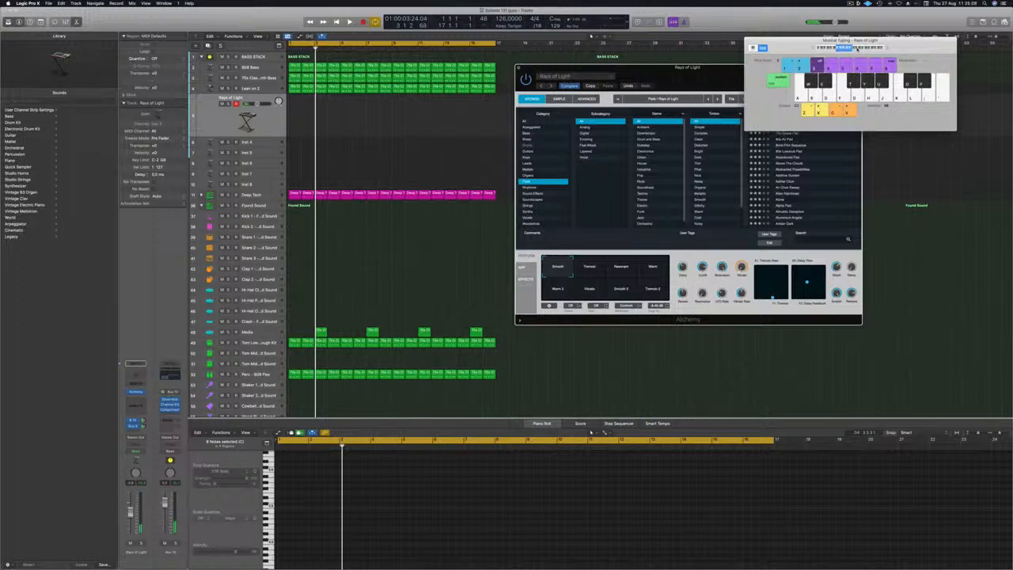
drag(716, 71, 824, 83)
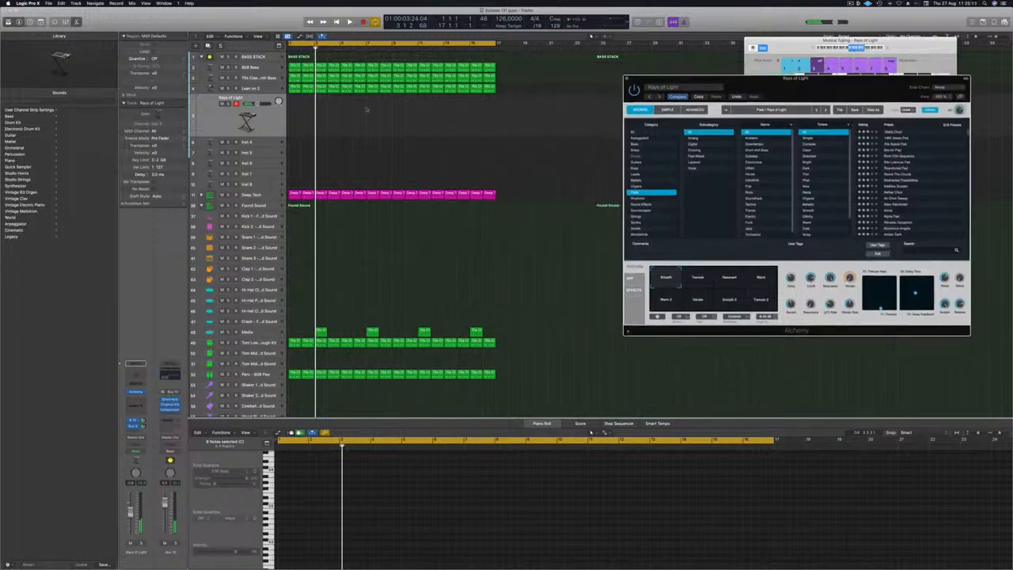
click(212, 123)
Open Alchemy on the Inst 4 track, load the Chill Organ preset from the Organs category and play it with the arrangement.
click(264, 146)
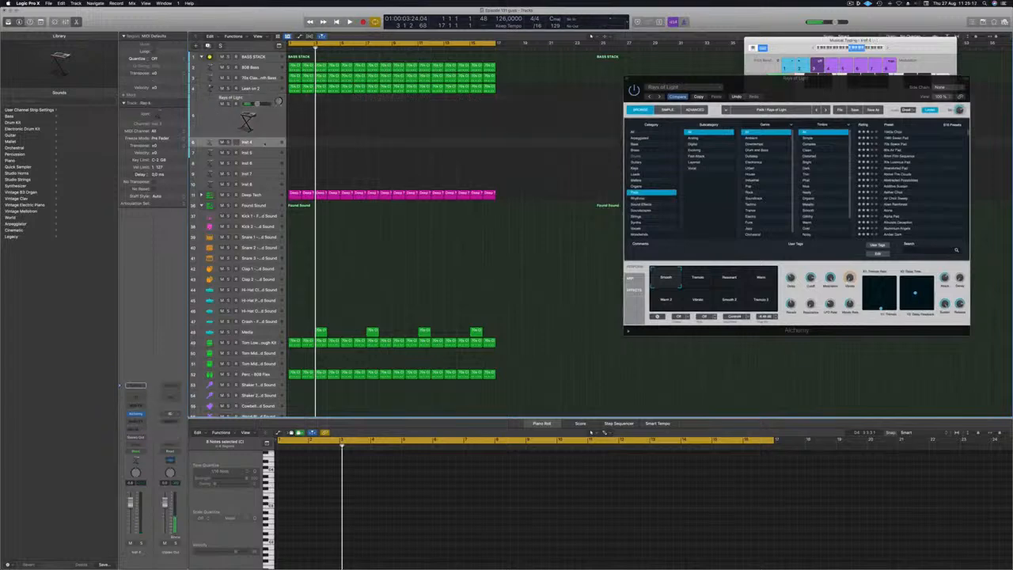
click(136, 415)
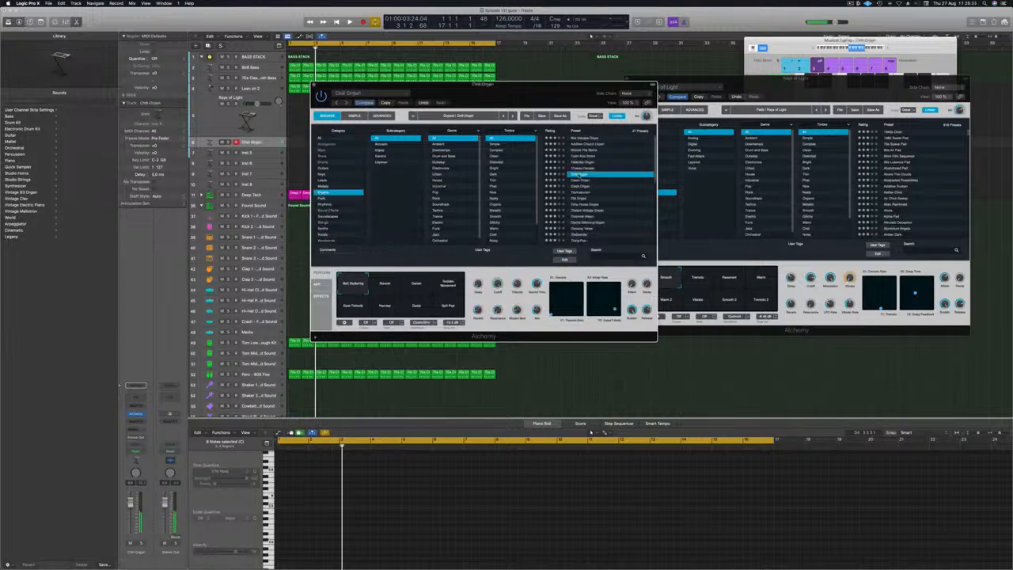
key(space)
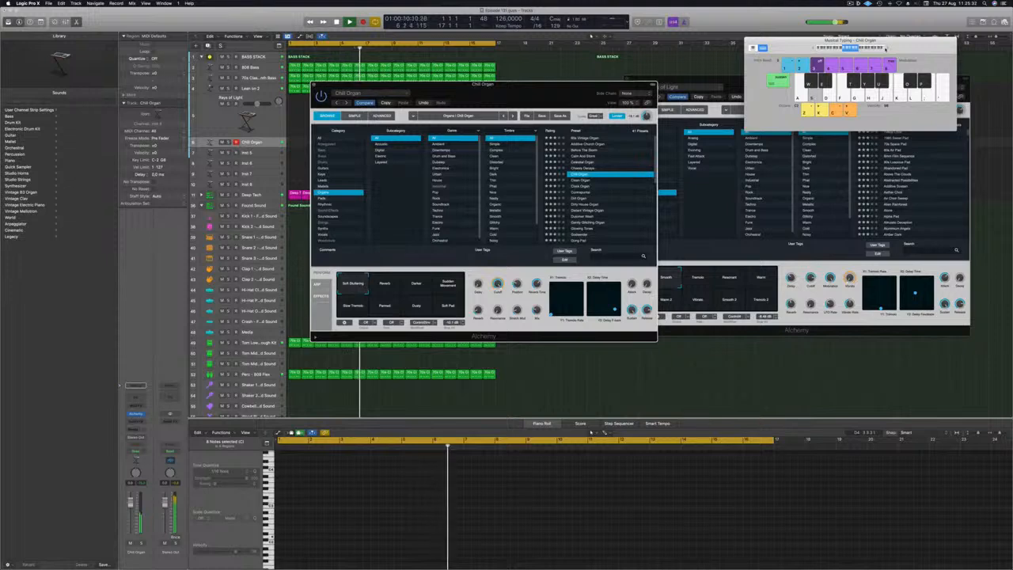
drag(516, 96, 715, 148)
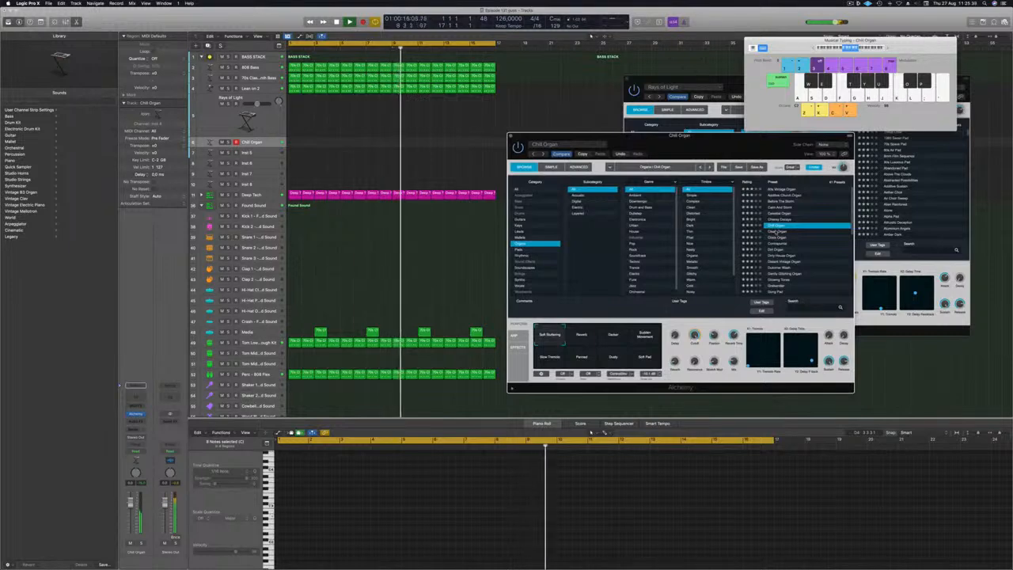
Audition further organ presets against the track, including Clean Organ, Clock Organ and Distant Vintage Organ.
key(Down)
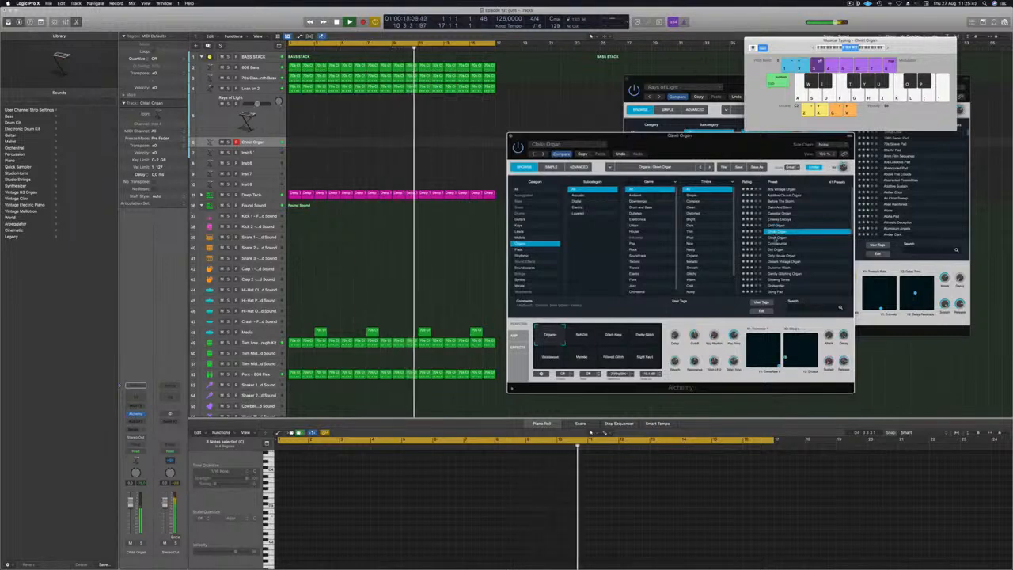
key(Down)
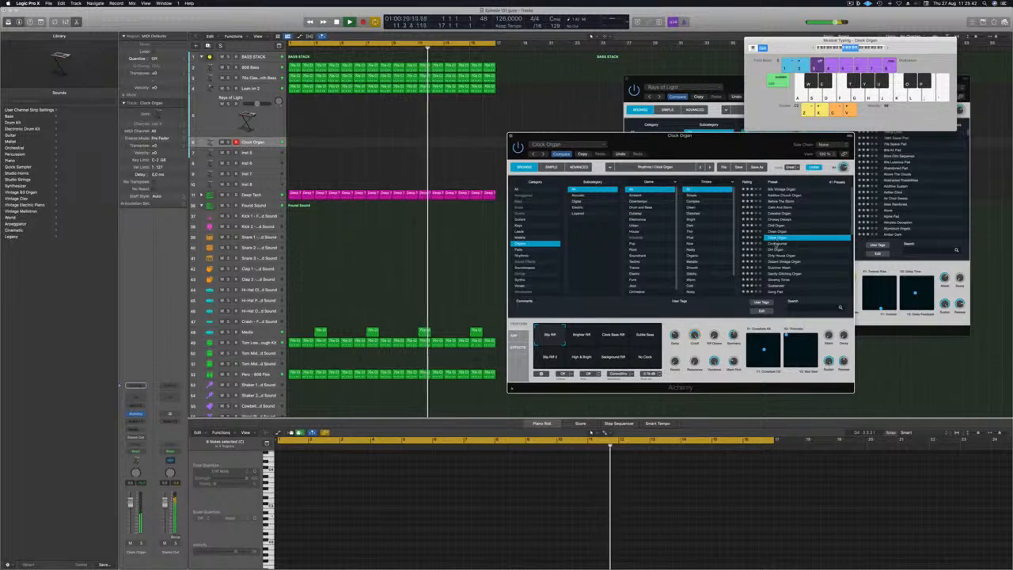
key(Down)
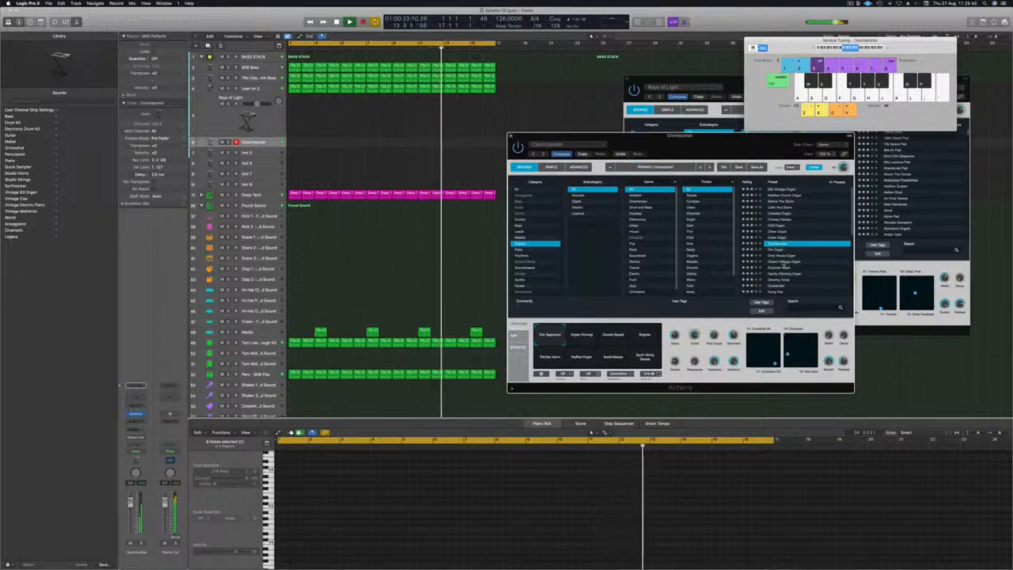
click(784, 262)
scroll(792, 255, down, 3)
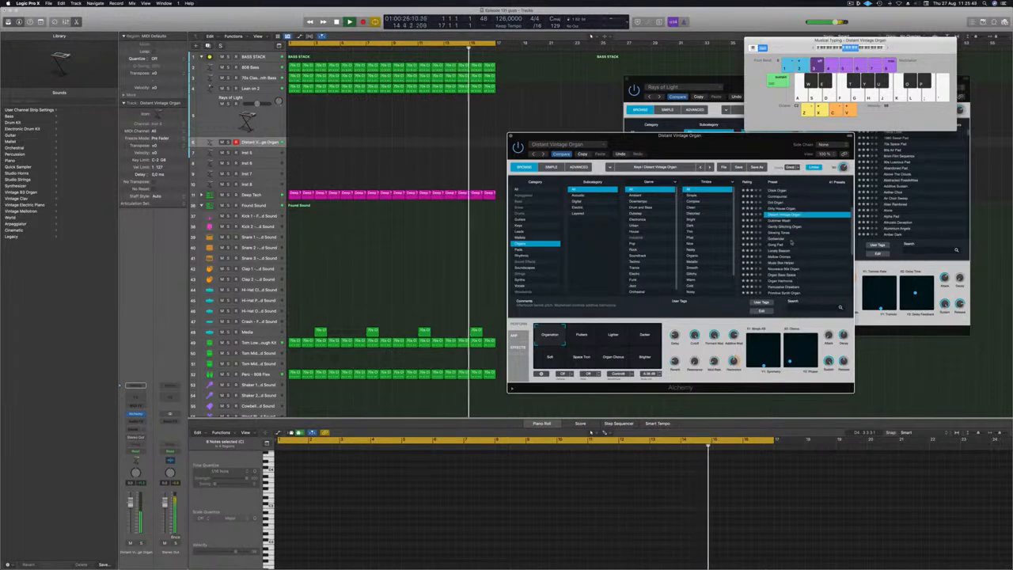
Add a send on the organ track to the shared effects bus that the pad track uses.
click(135, 429)
click(135, 429)
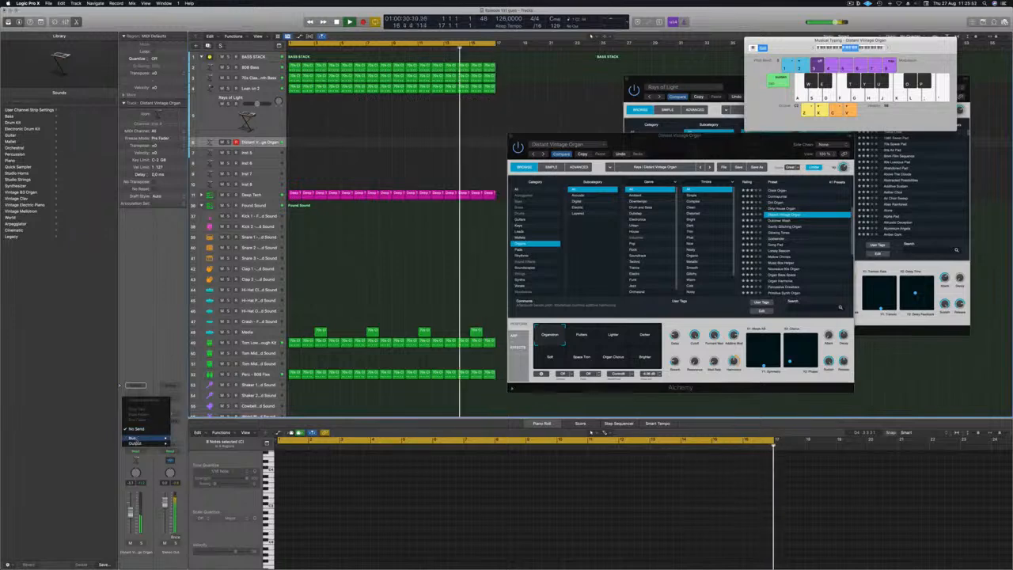
mouse_move(162, 438)
click(192, 402)
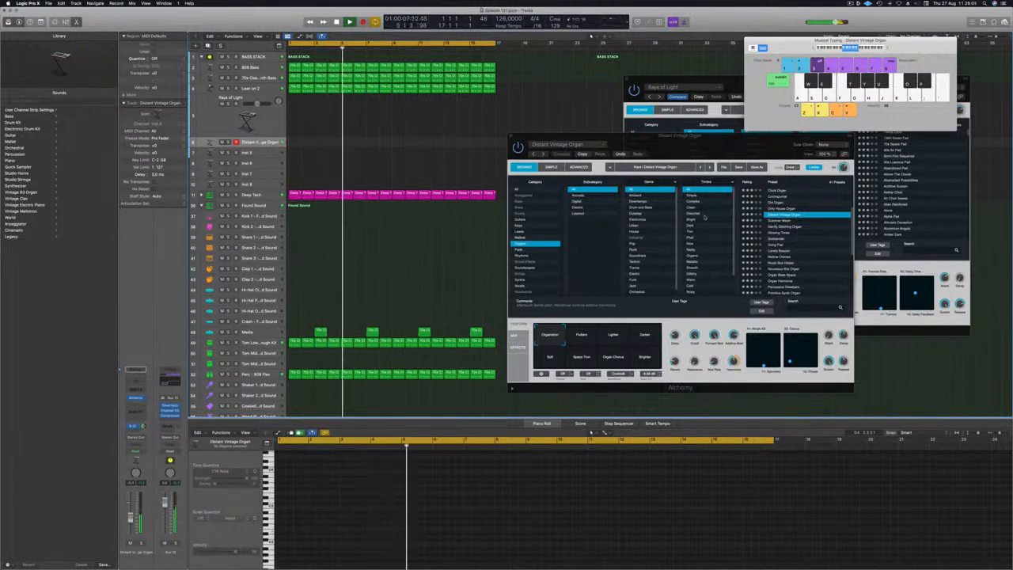
Audition more Organs presets on the Inst 4 track, including Gently Glitching Organ, Glowing Tones and Gong Pad.
click(786, 222)
click(785, 221)
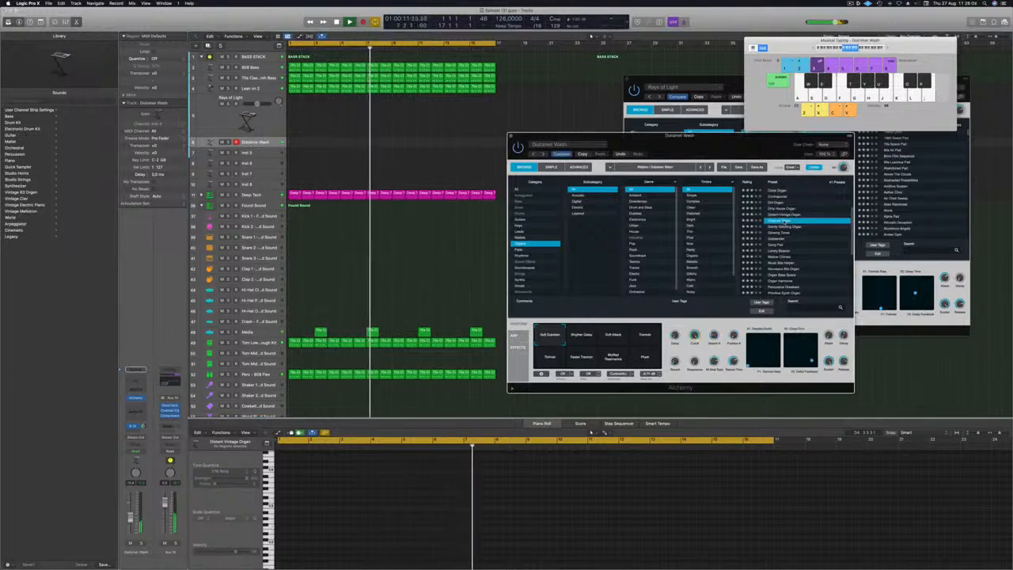
click(788, 228)
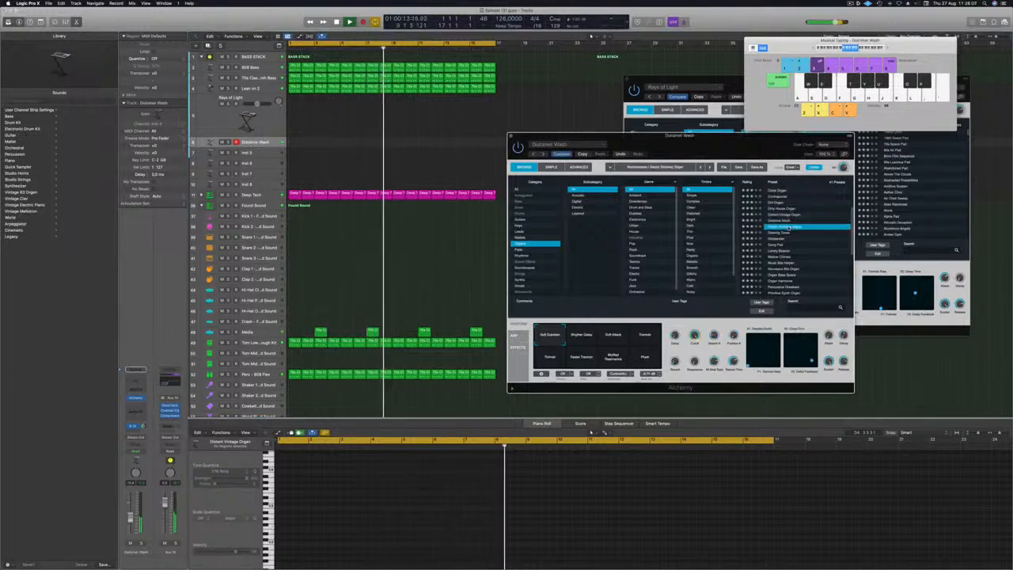
click(783, 234)
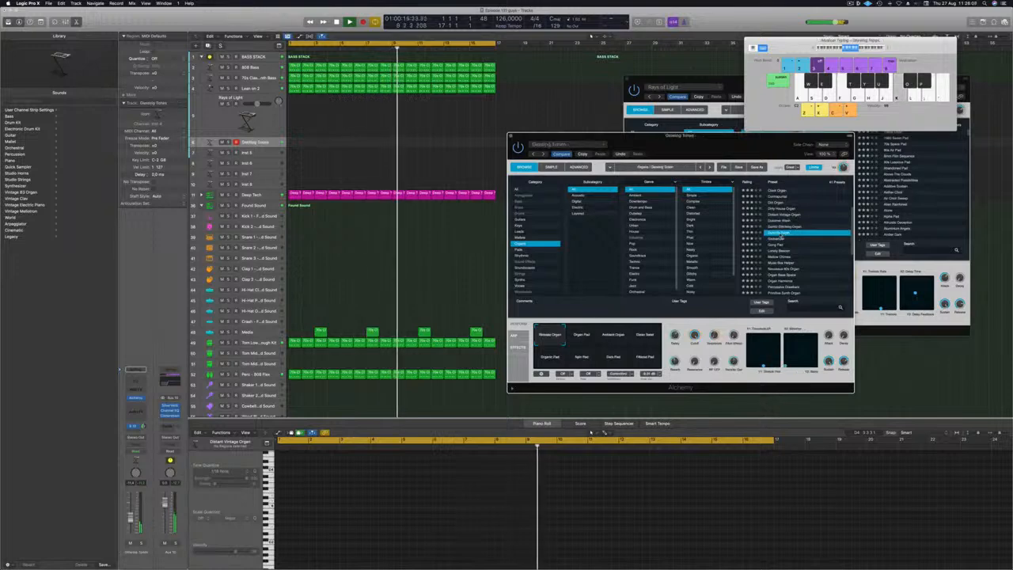
click(780, 246)
click(779, 251)
scroll(807, 258, down, 3)
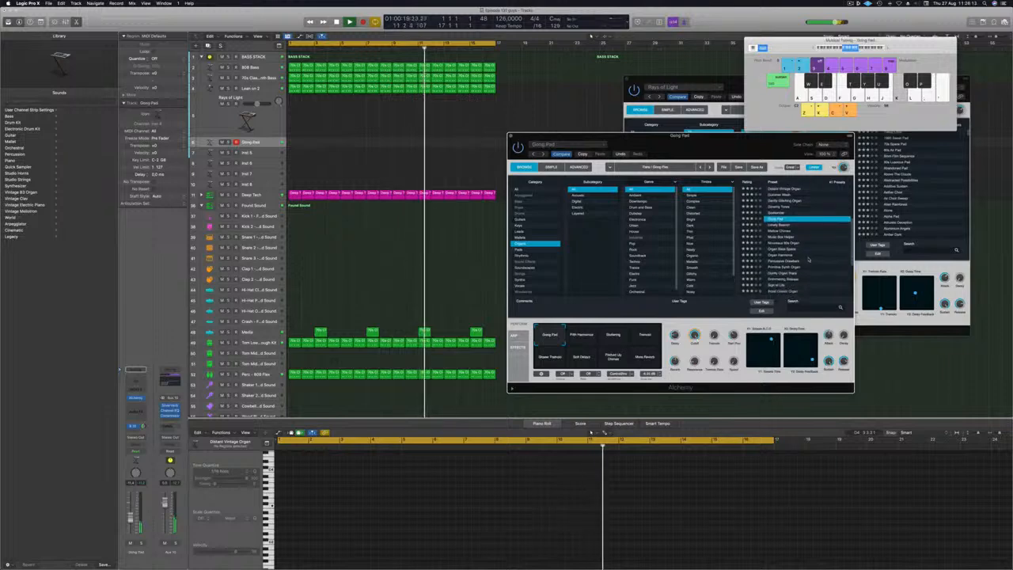
Audition the Organ Harmonia preset and load Percussive Drawbars as the organ sound.
click(808, 254)
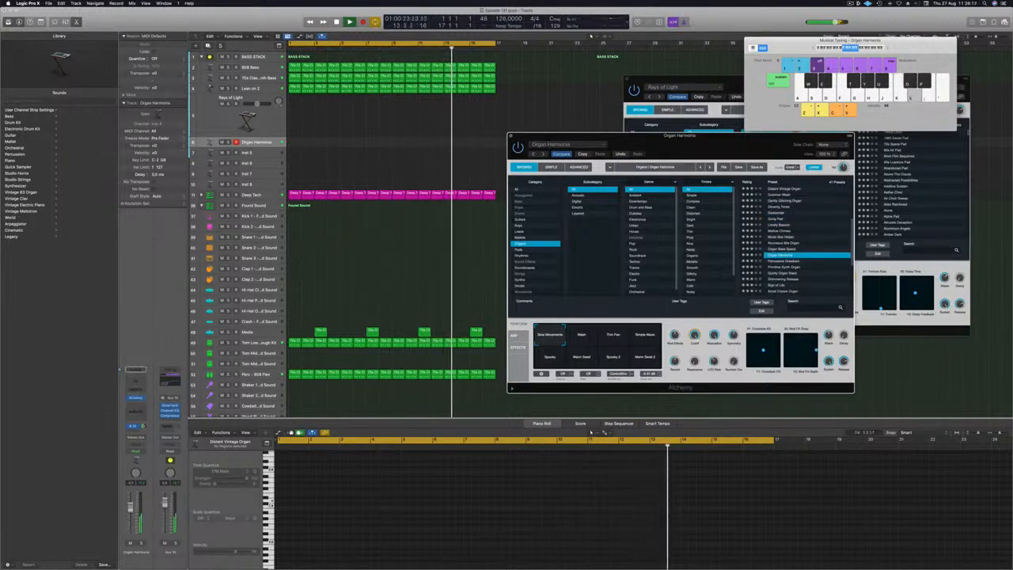
click(760, 404)
scroll(810, 224, down, 2)
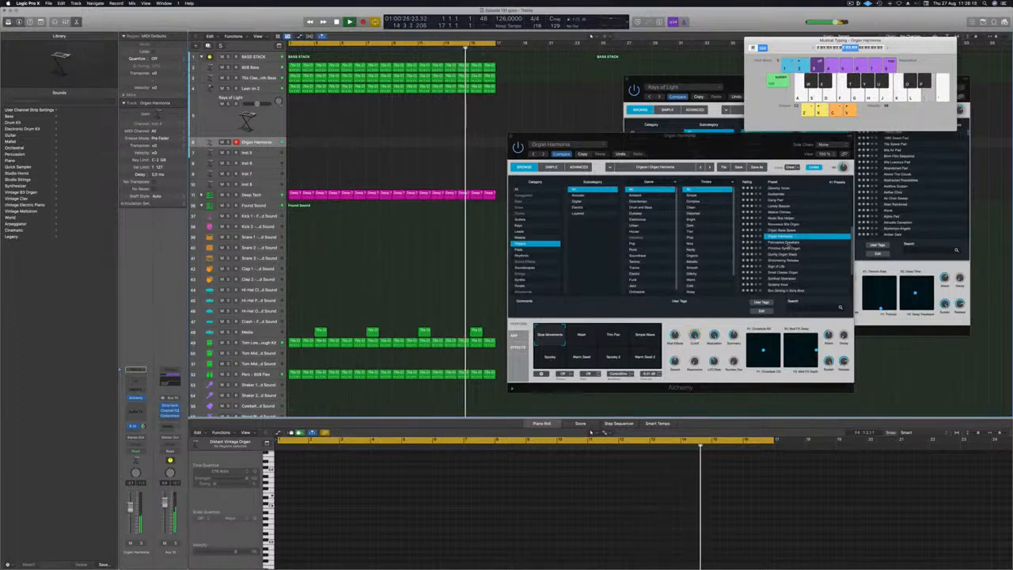
click(786, 243)
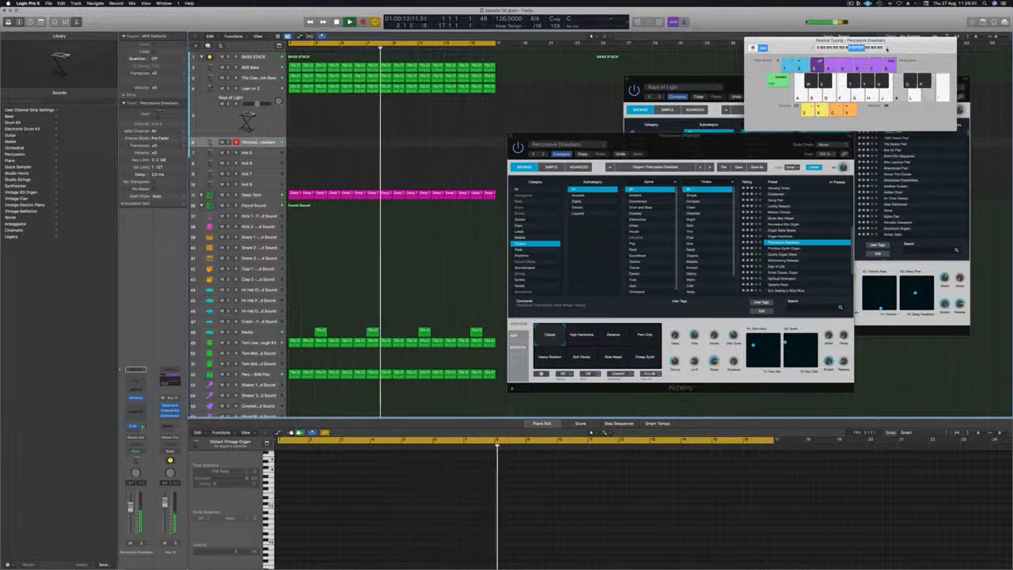
Audition the High Harmonics and Distance snapshots of Percussive Drawbars, and select the Perc Only snapshot.
drag(894, 49, 845, 38)
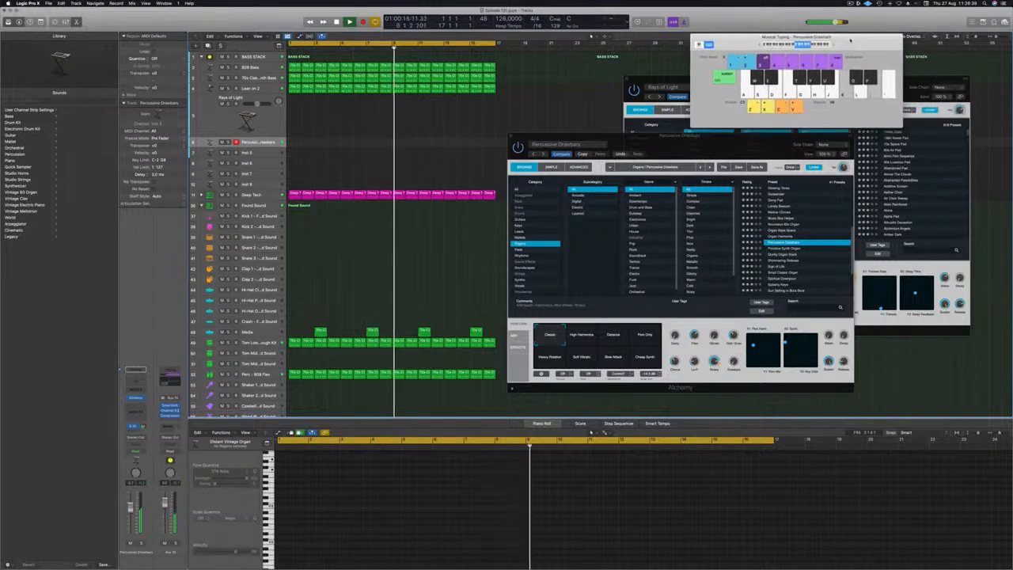
click(583, 339)
click(603, 342)
click(641, 335)
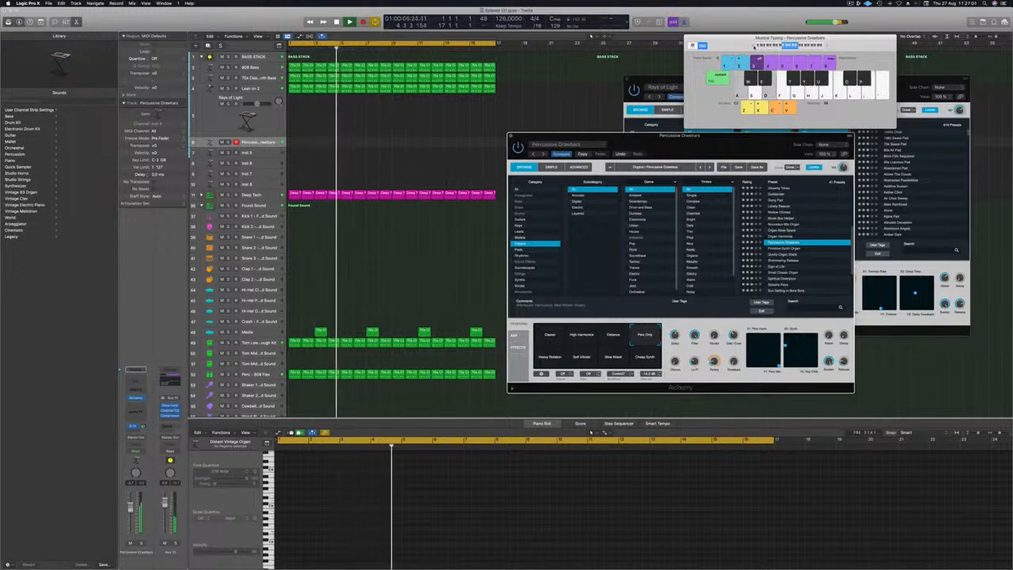
Record a rhythmic four-bar organ part on the Percussive Drawbars track while the song plays.
key(r)
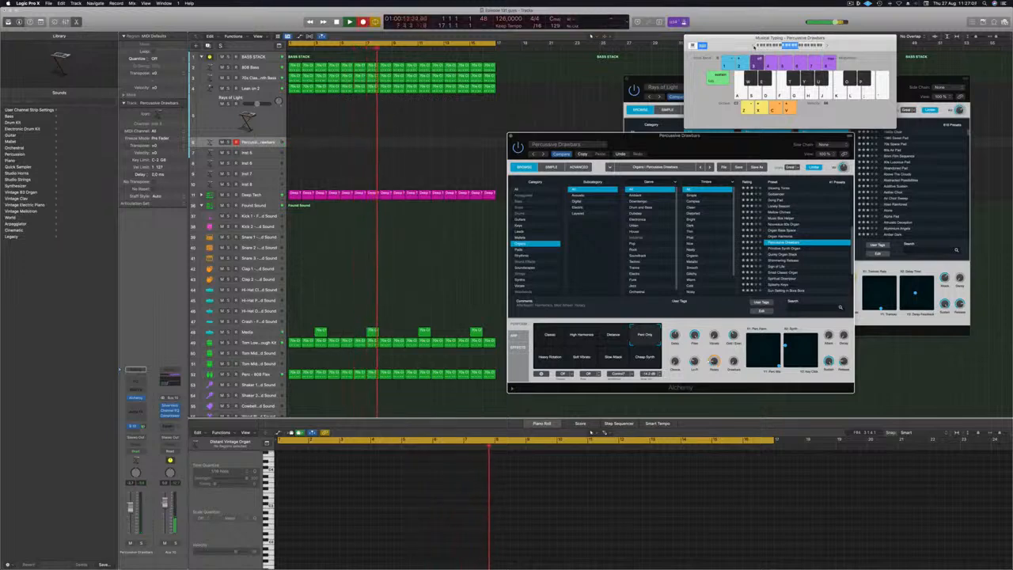
key(a)
key(d)
key(a)
key(d)
key(a)
key(d)
key(a)
key(d)
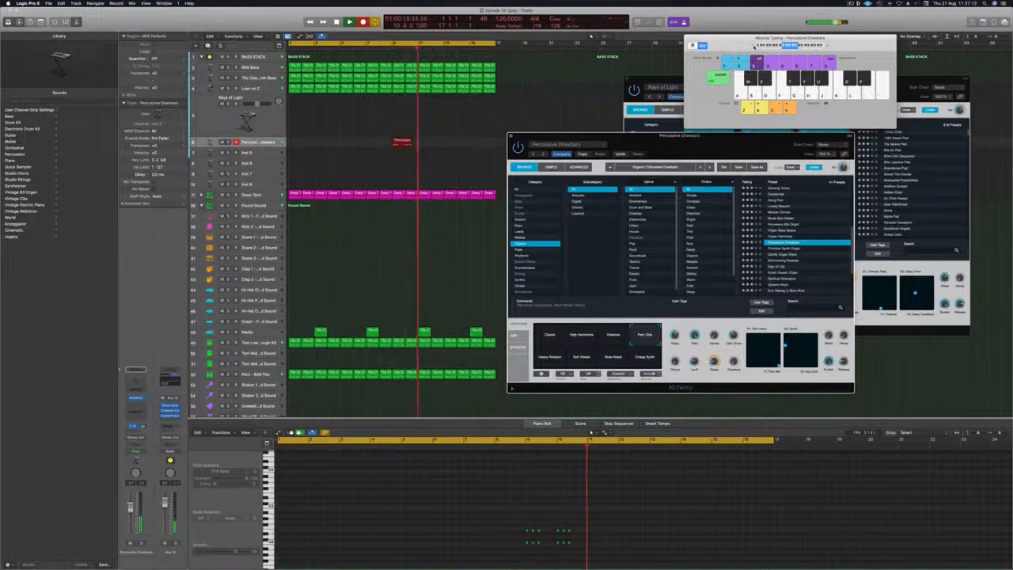
key(a)
key(d)
key(a)
key(d)
key(a)
key(d)
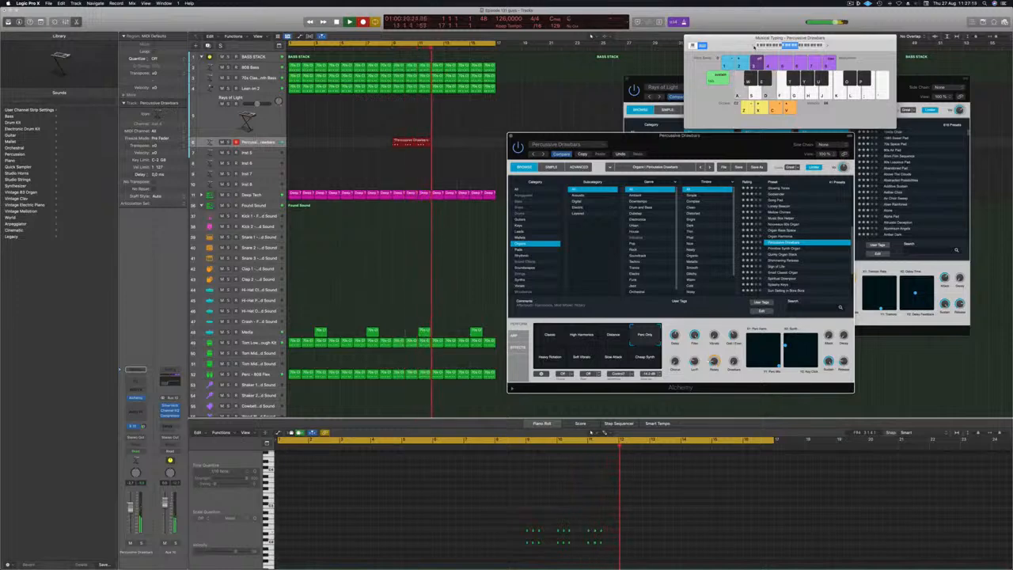
key(space)
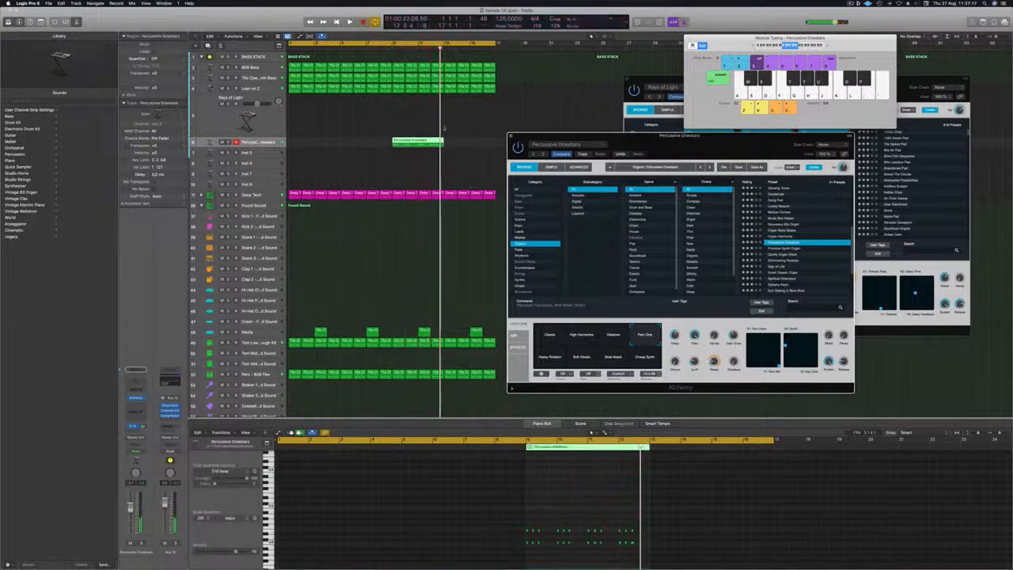
Move the recorded organ region to the start of the song at bar 1 and play back its notes.
drag(418, 141, 314, 142)
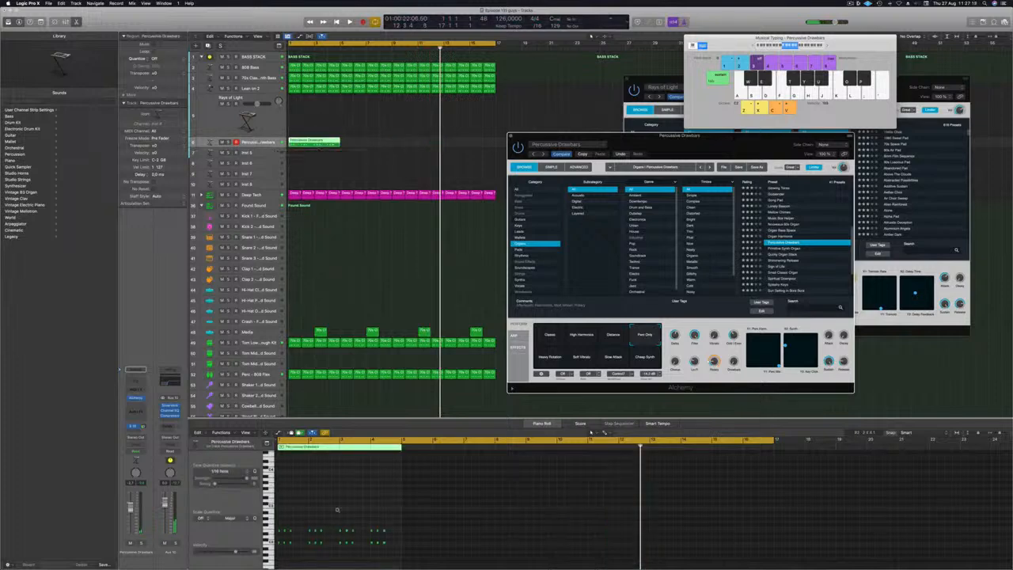
scroll(338, 510, up, 5)
scroll(405, 498, down, 5)
click(317, 120)
click(315, 141)
scroll(311, 508, up, 4)
click(312, 500)
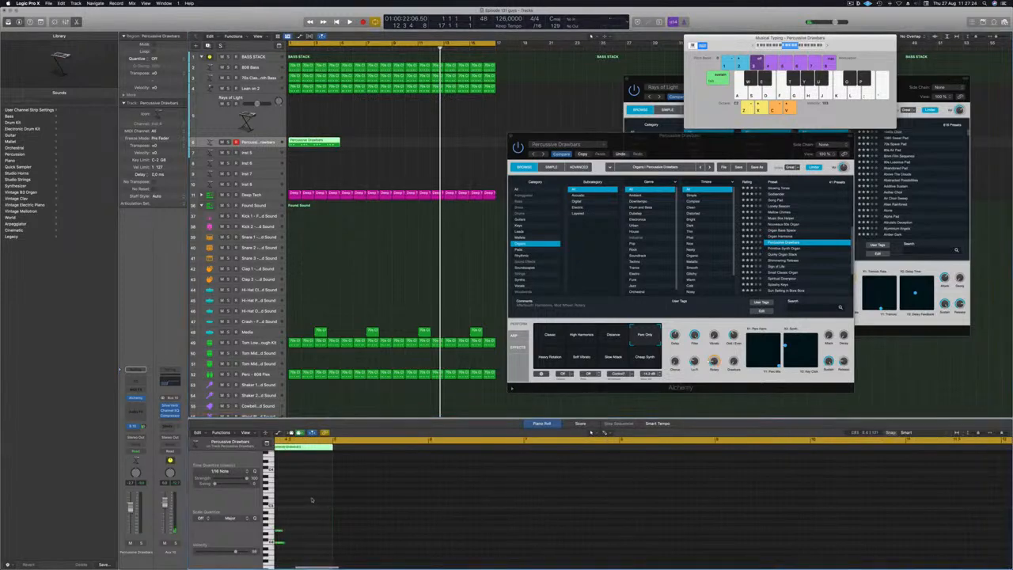
scroll(353, 500, down, 4)
key(space)
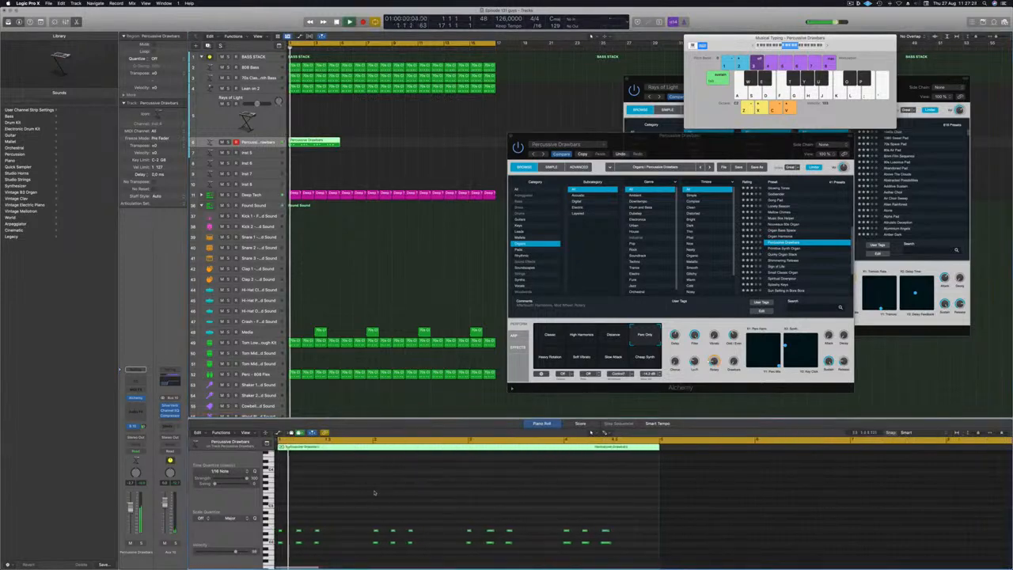
Select all notes of the organ region, quantize them to 1/16 notes, and play the part back.
key(space)
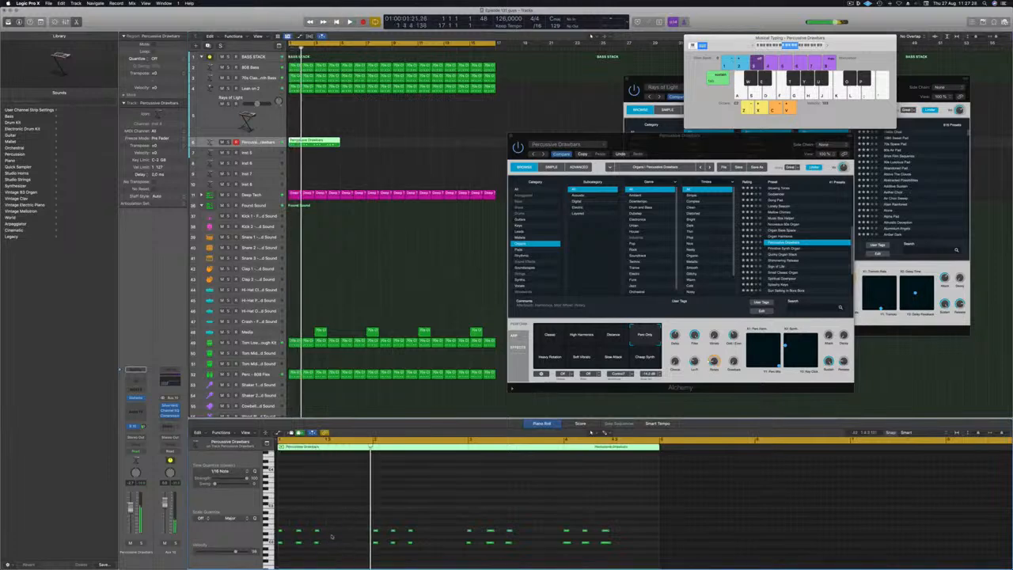
drag(341, 517, 308, 565)
key(space)
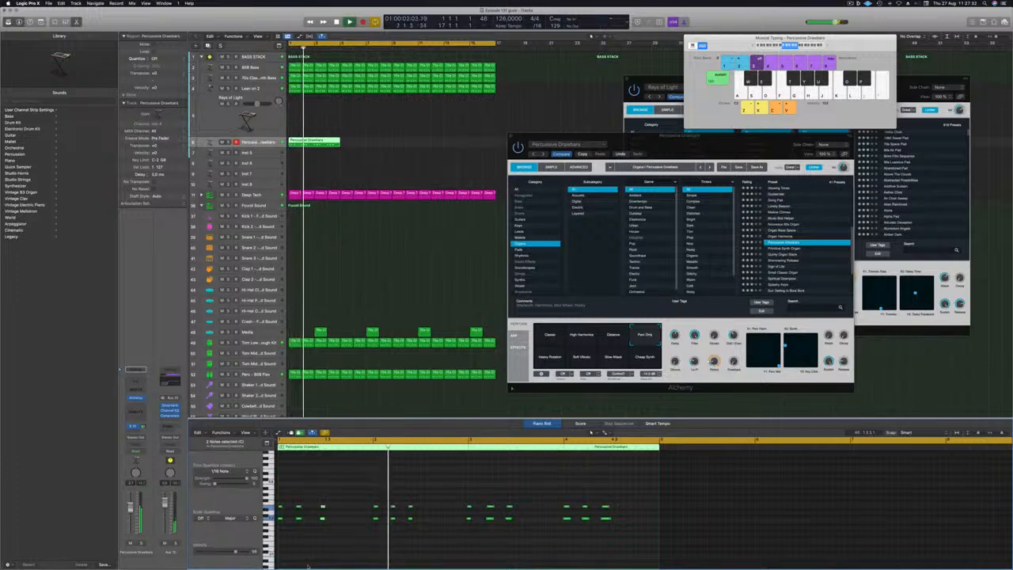
key(space)
key(space)
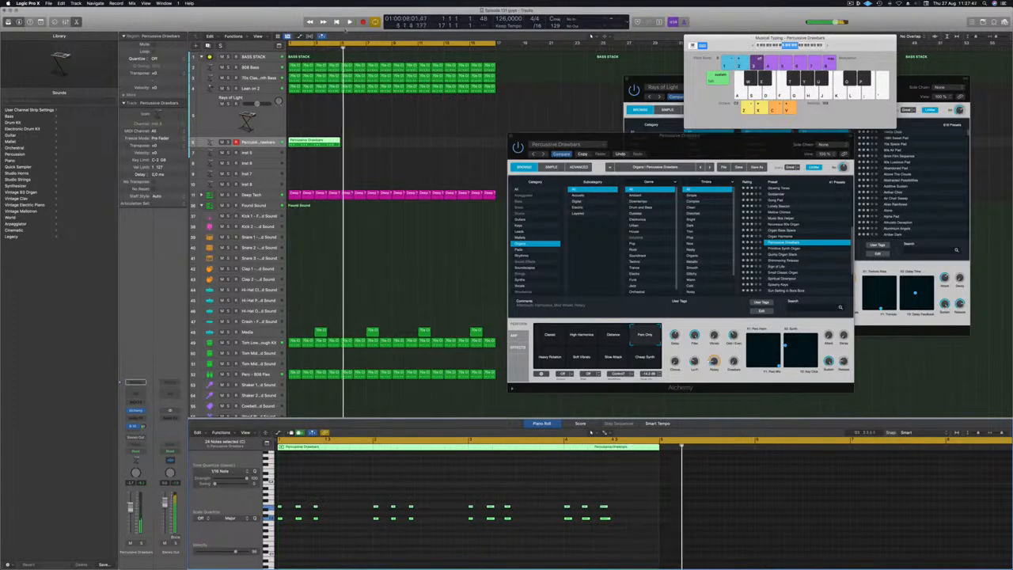
Repeat the four-bar organ region along its track up to bar 17 and play the song from the start.
drag(314, 144, 430, 148)
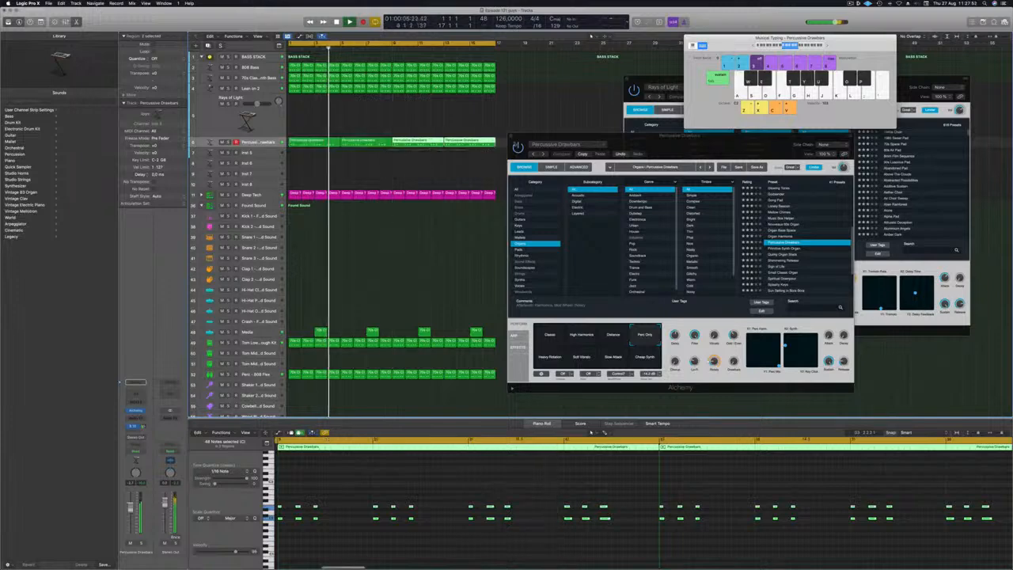
drag(637, 151, 671, 109)
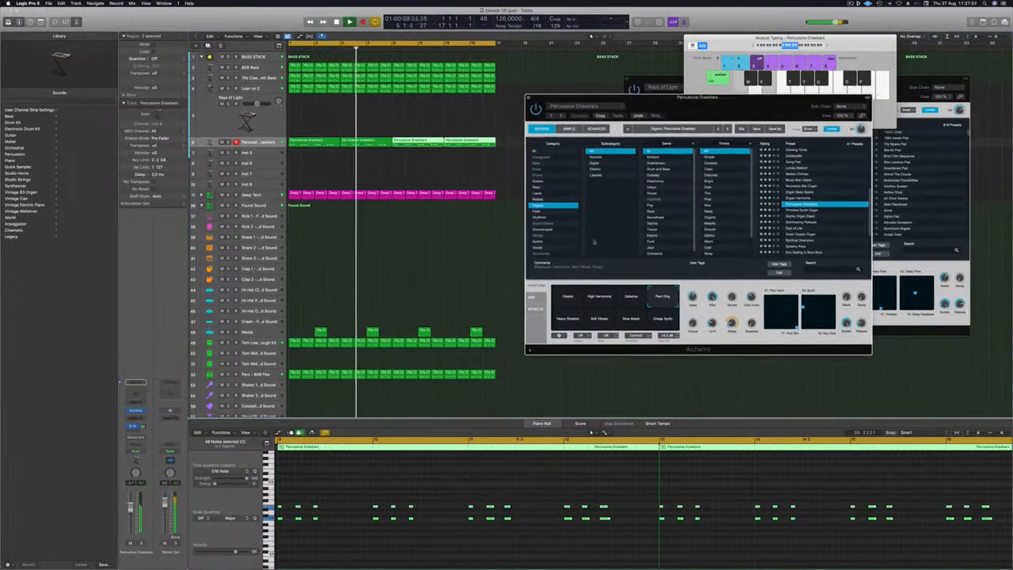
key(Return)
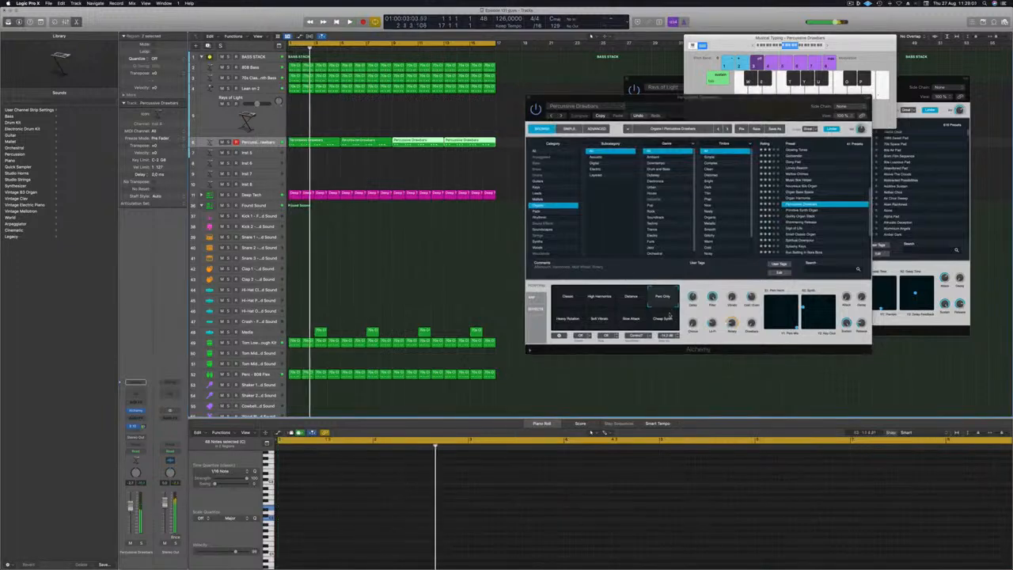
key(space)
Audition the Cheap Synth, Slow Attack and Heavy Rotation snapshots of Percussive Drawbars, and return to Perc Only.
click(666, 320)
click(631, 320)
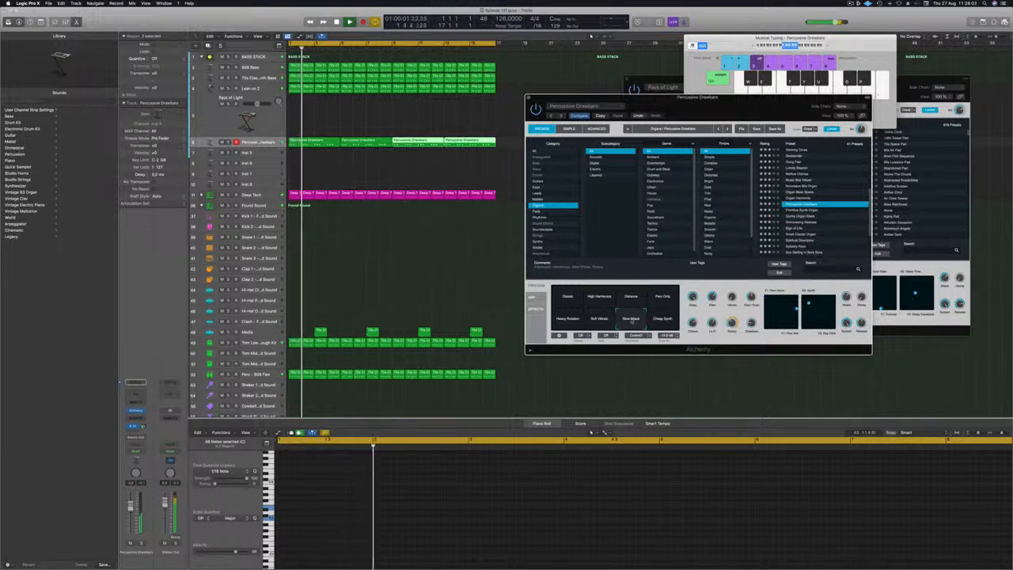
click(602, 320)
click(567, 318)
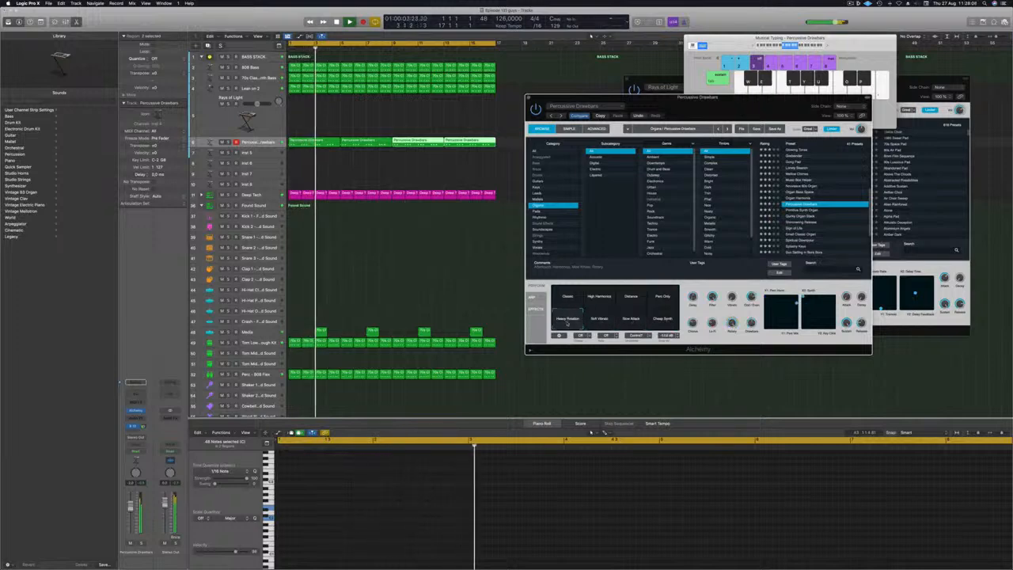
click(665, 300)
key(Return)
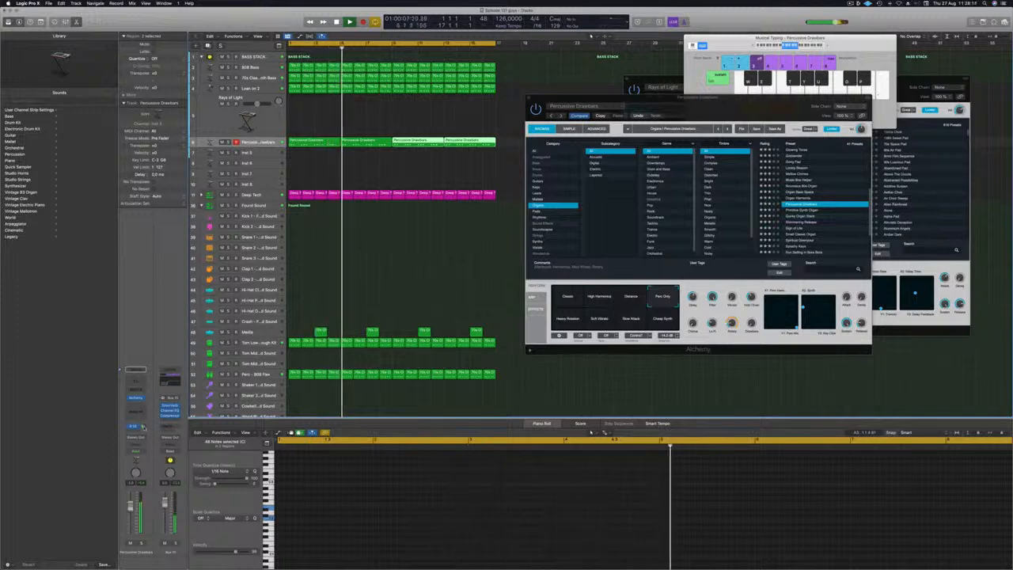
Close the organ's Alchemy window and copy the first organ region to bar 1 of the Inst 5 track.
drag(758, 99, 744, 105)
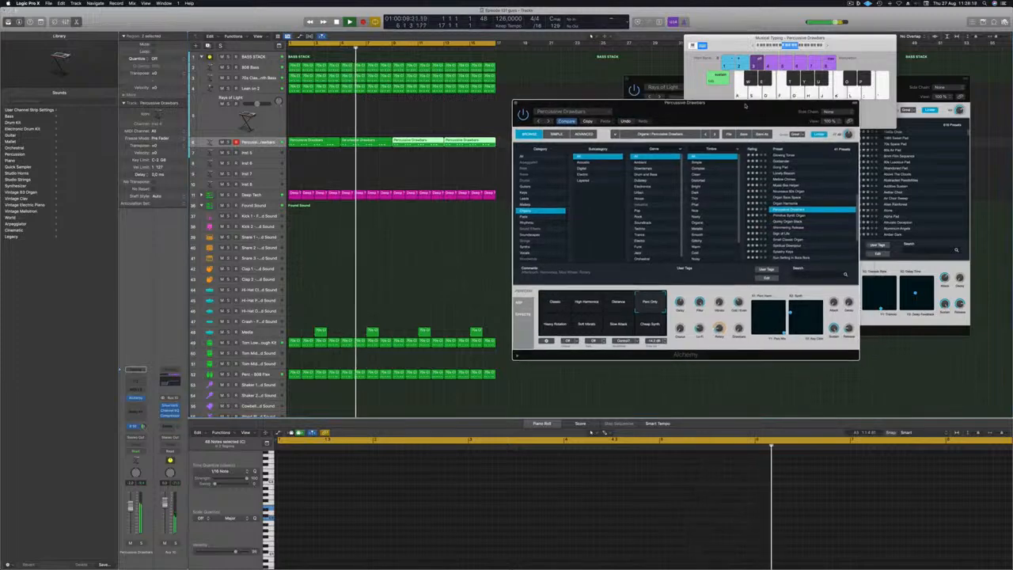
click(436, 112)
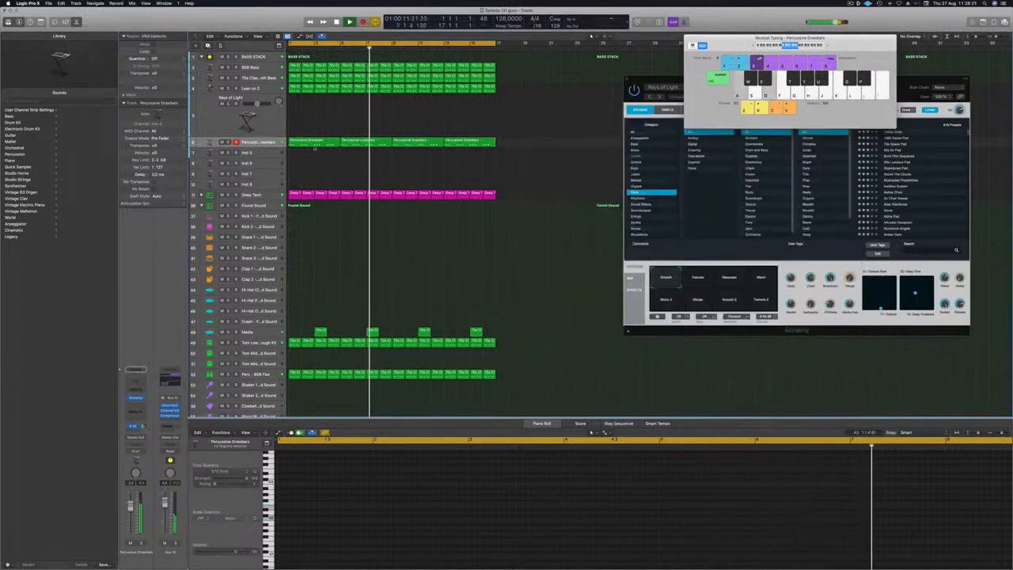
click(320, 146)
drag(318, 145, 304, 154)
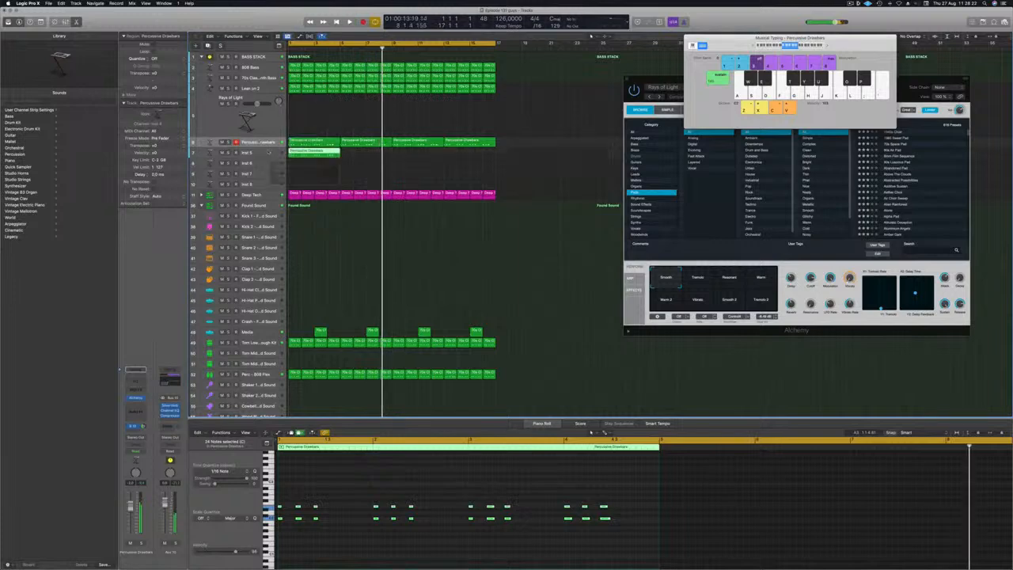
click(270, 151)
Delete notes from the copied Inst 5 region, keeping only the first pair of notes in each bar.
scroll(348, 482, down, 1)
click(325, 544)
drag(291, 545, 292, 546)
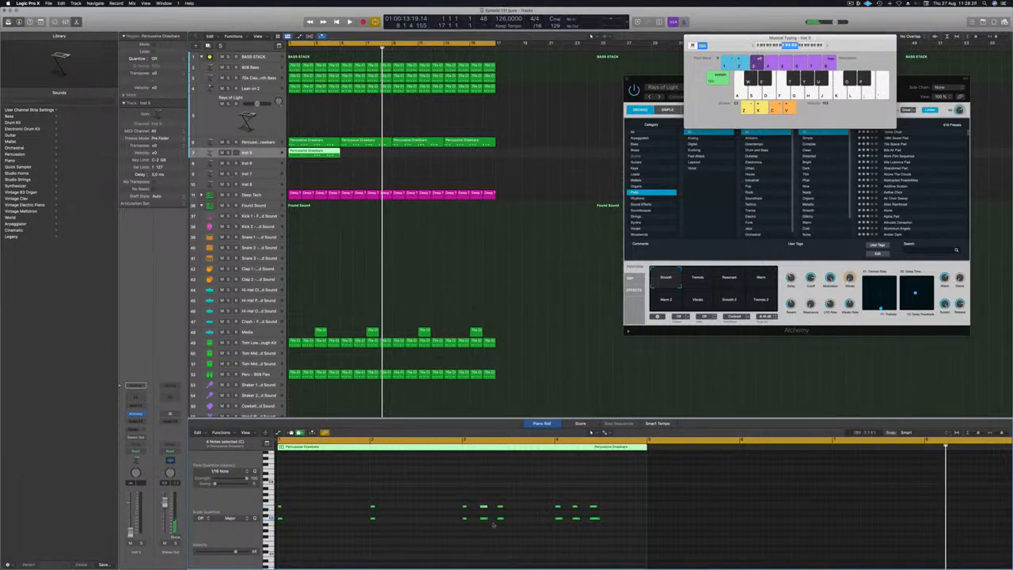
key(Delete)
scroll(490, 498, down, 1)
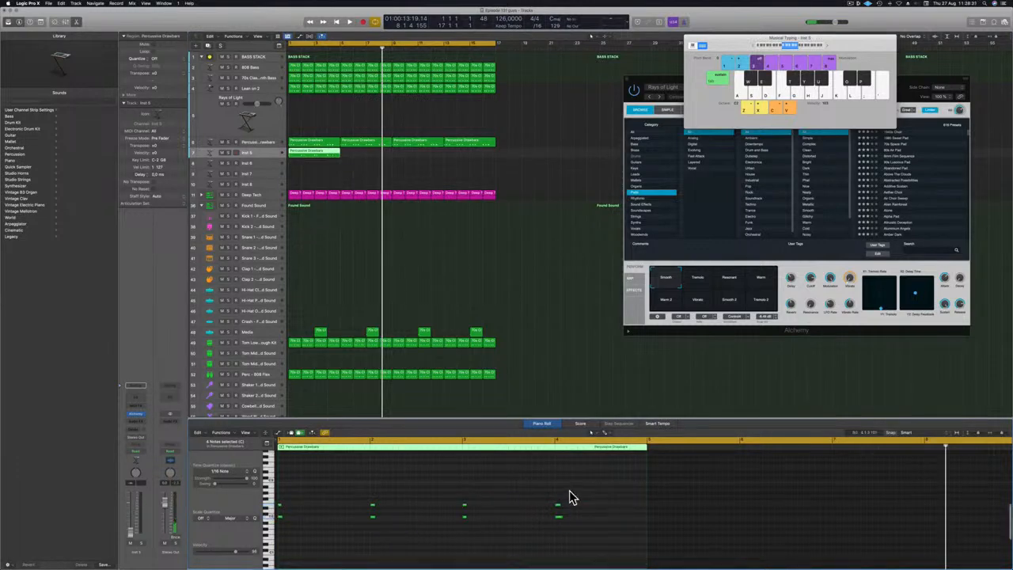
Shift all remaining notes of the Inst 5 region about three beats later and play the result.
drag(532, 546, 308, 544)
drag(274, 489, 371, 507)
drag(286, 506, 350, 506)
key(space)
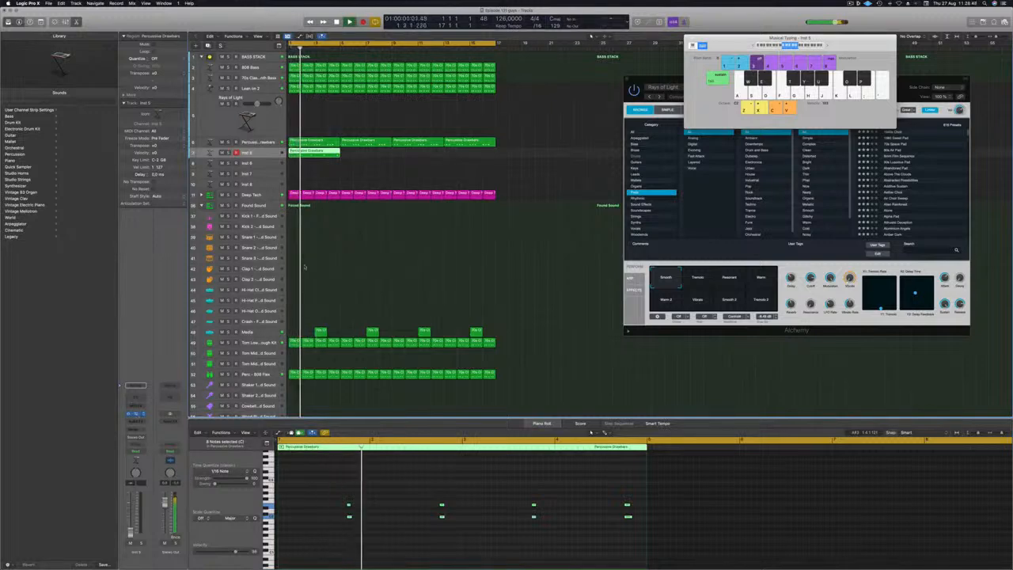
Select the Synth Pluck snapshot of the default Alchemy sound on Inst 5 and raise the track's volume.
drag(552, 96, 626, 102)
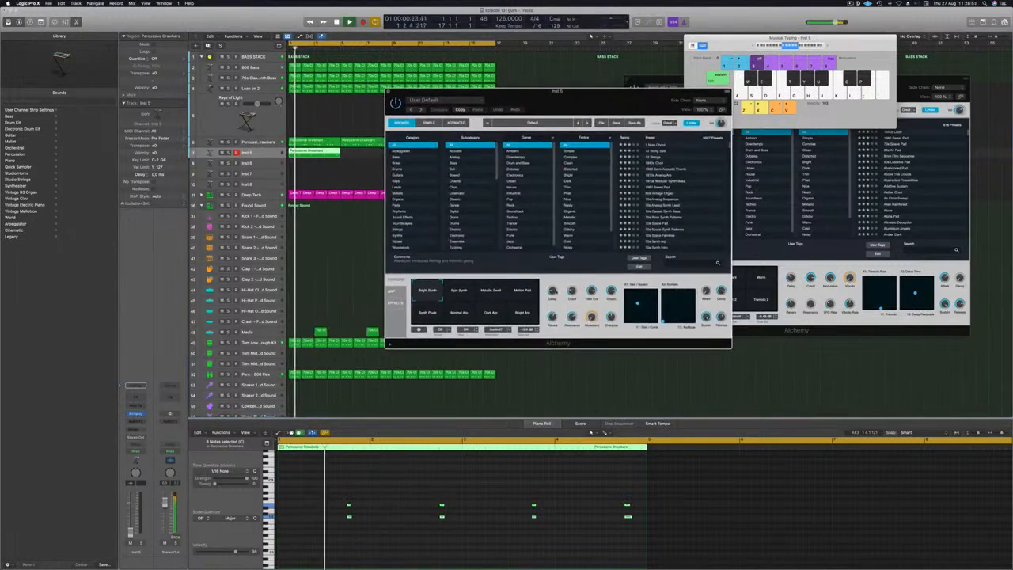
click(421, 317)
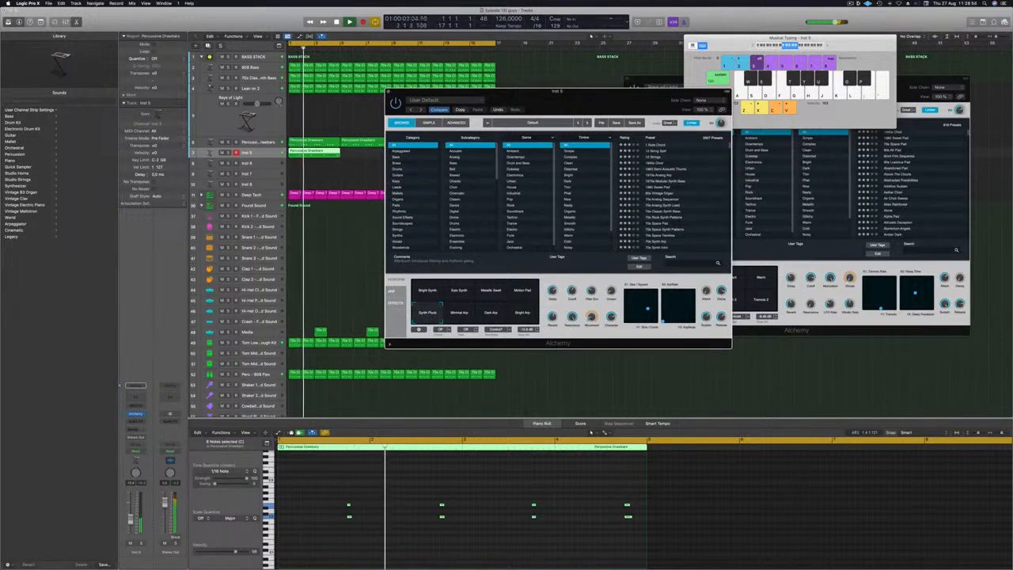
drag(131, 532, 132, 517)
key(space)
key(space)
Audition the Minimal Arp snapshot, switch to Motion Pad, and raise the Inst 5 volume further.
click(460, 315)
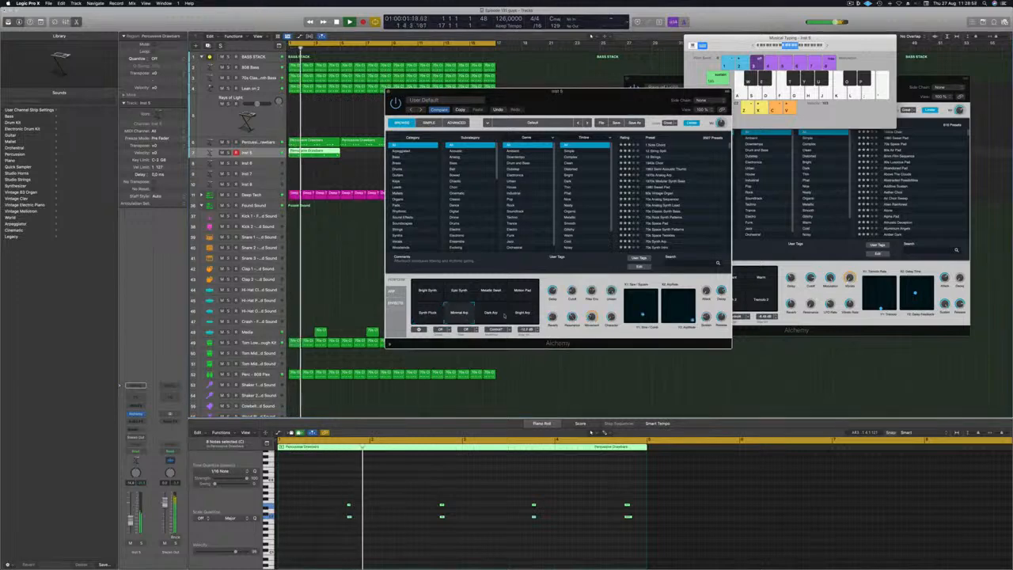
click(522, 291)
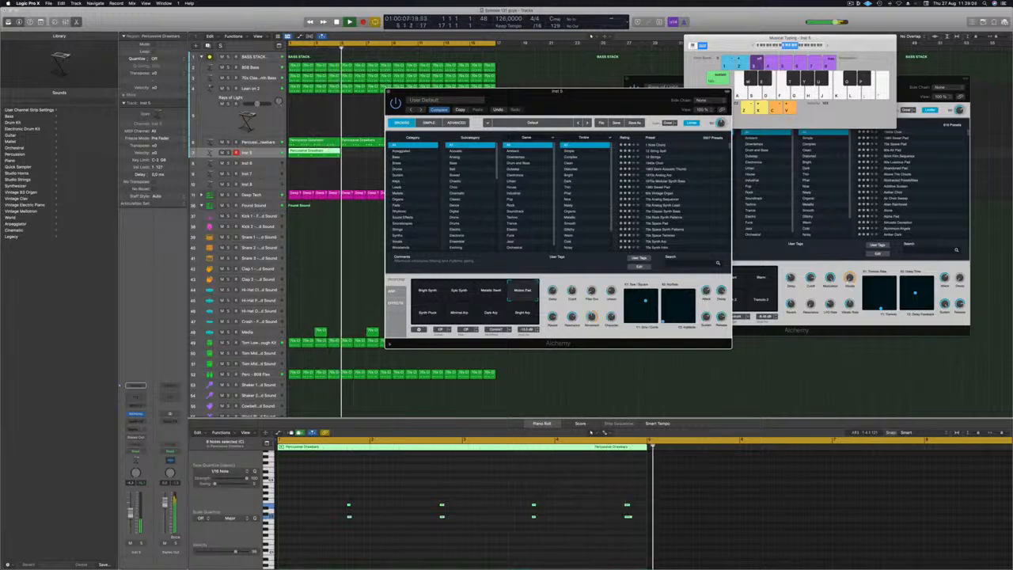
drag(130, 521, 131, 513)
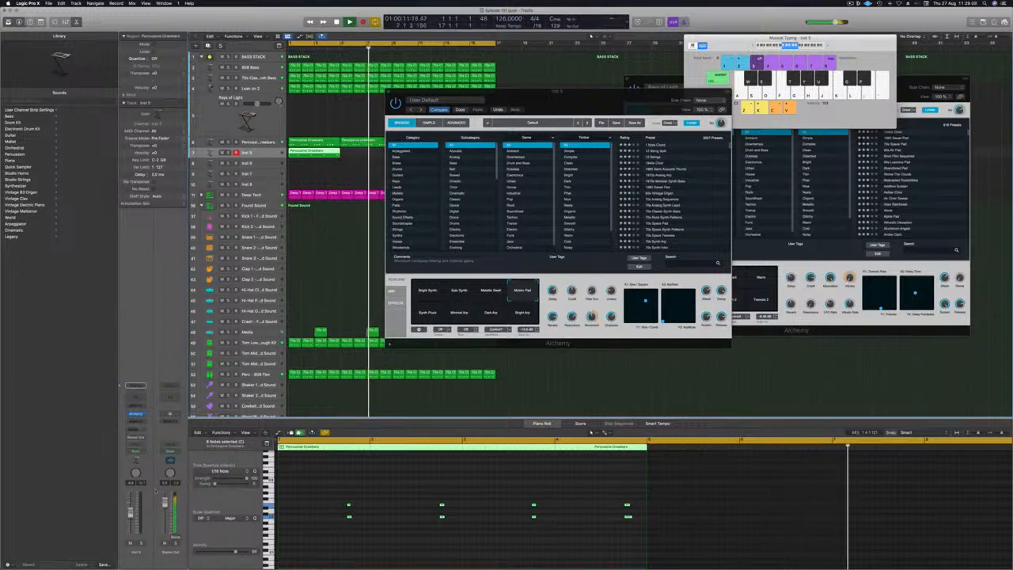
Repeat the Inst 5 region along its track up to bar 17 and play the song from the start.
drag(556, 90, 795, 100)
drag(311, 152, 402, 158)
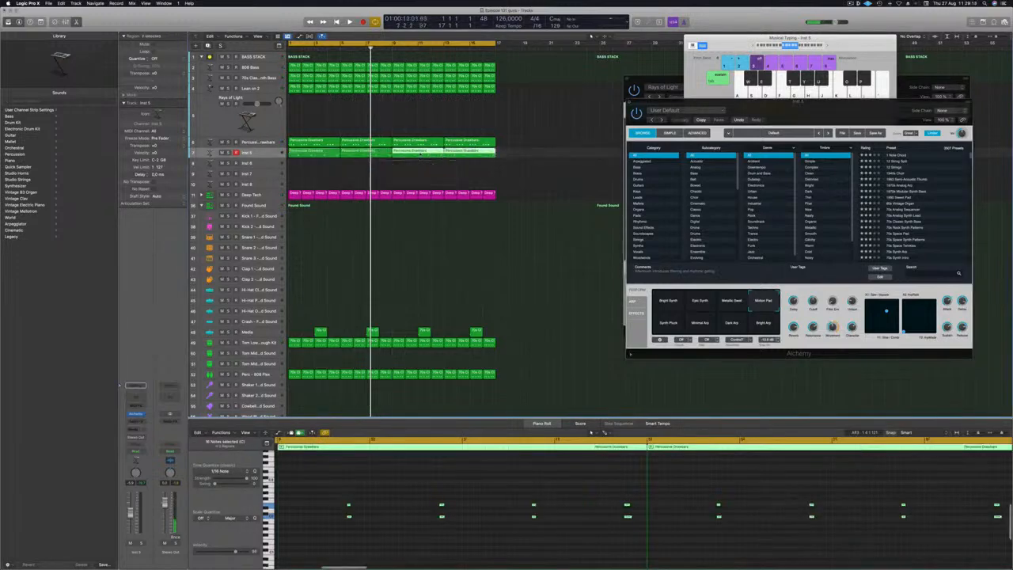
key(Return)
key(space)
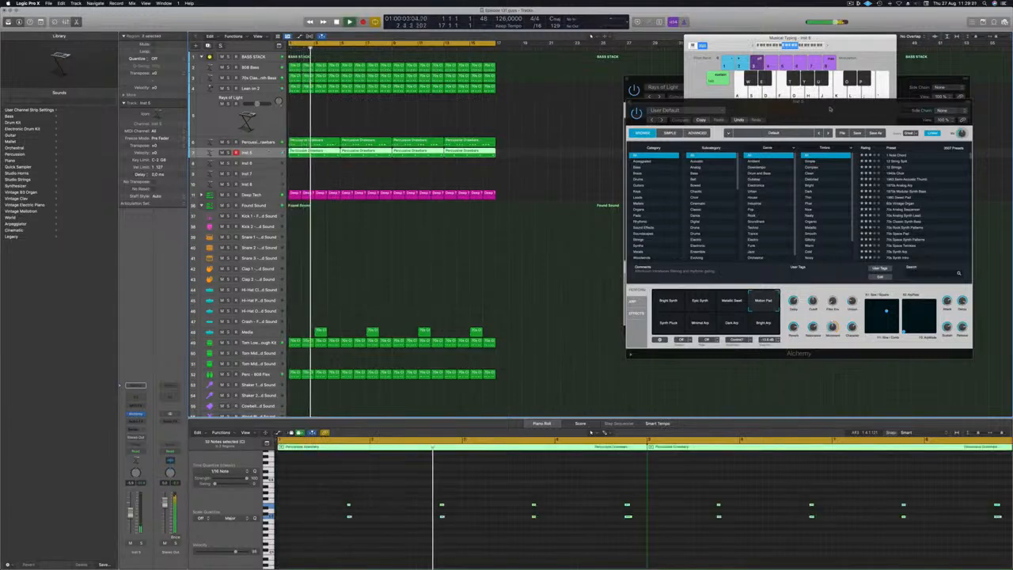
Filter the Inst 5 Alchemy presets to Synths and audition 80s Synth Pop Lead and 90s Drama Keys.
drag(830, 109, 673, 106)
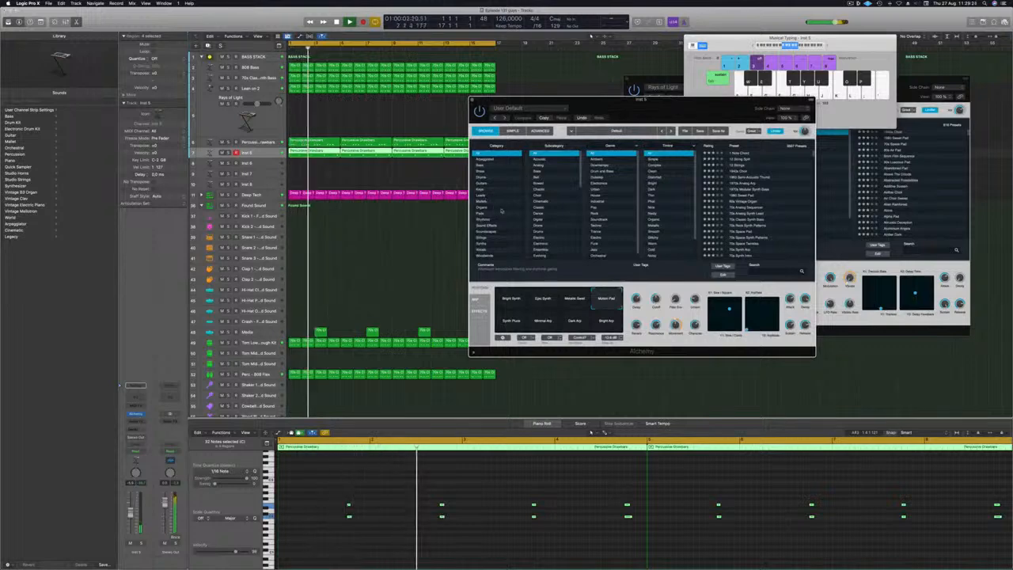
click(487, 243)
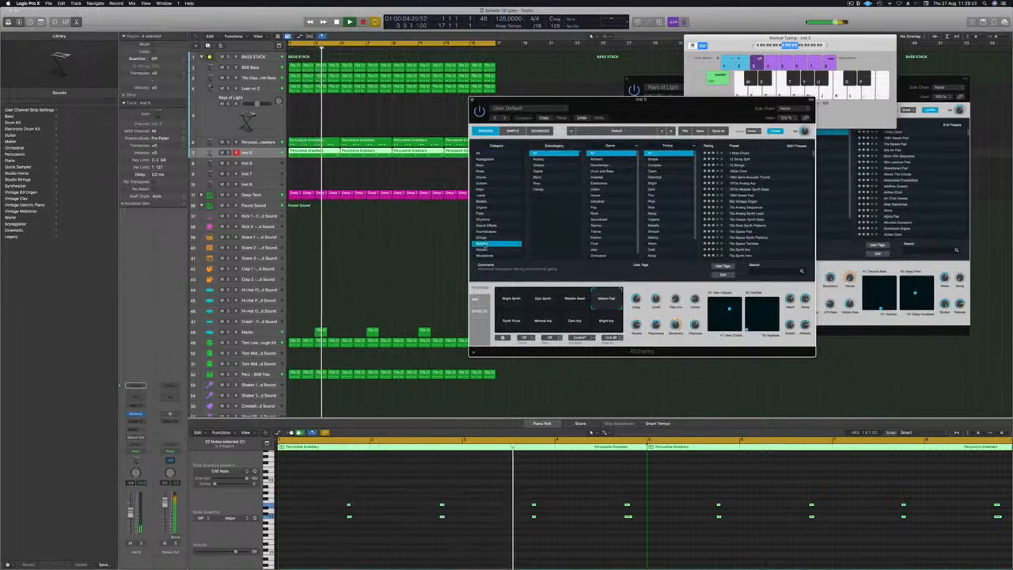
click(747, 183)
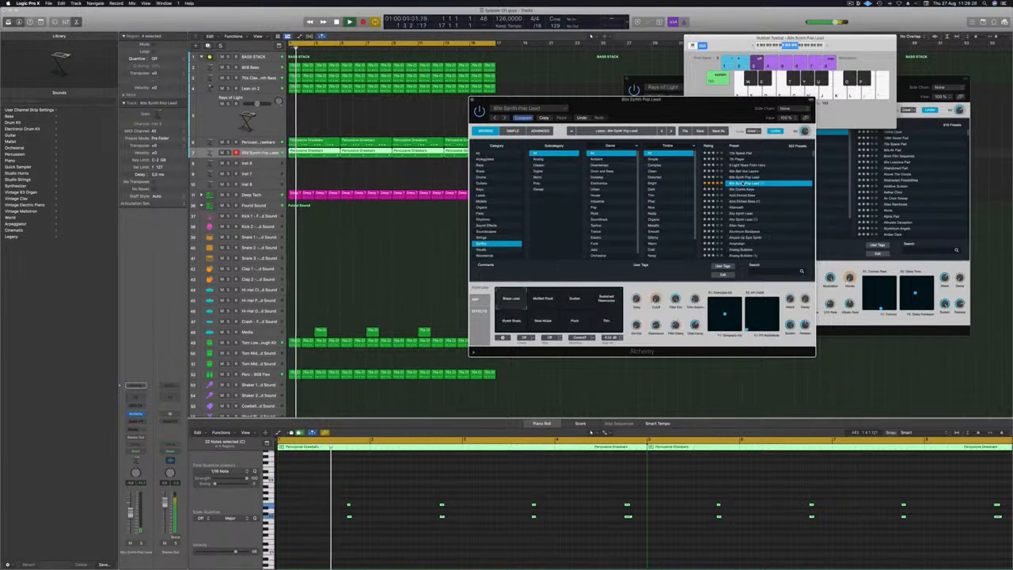
click(748, 190)
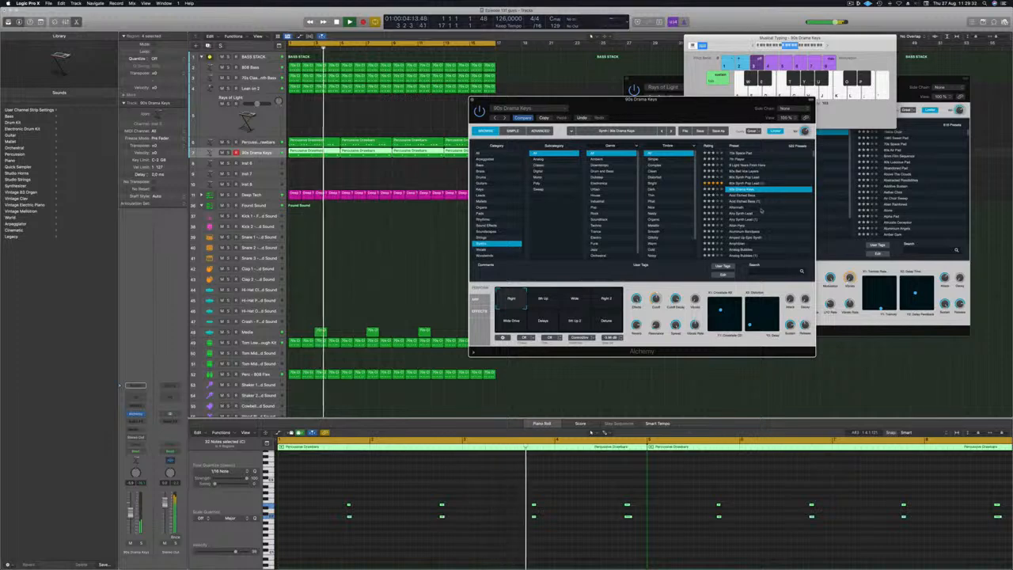
Audition further Synths presets on the same track, including Alien Harp, and switch the preset category to Pads.
key(Down)
key(Down)
key(Down)
key(Down)
key(Down)
key(Down)
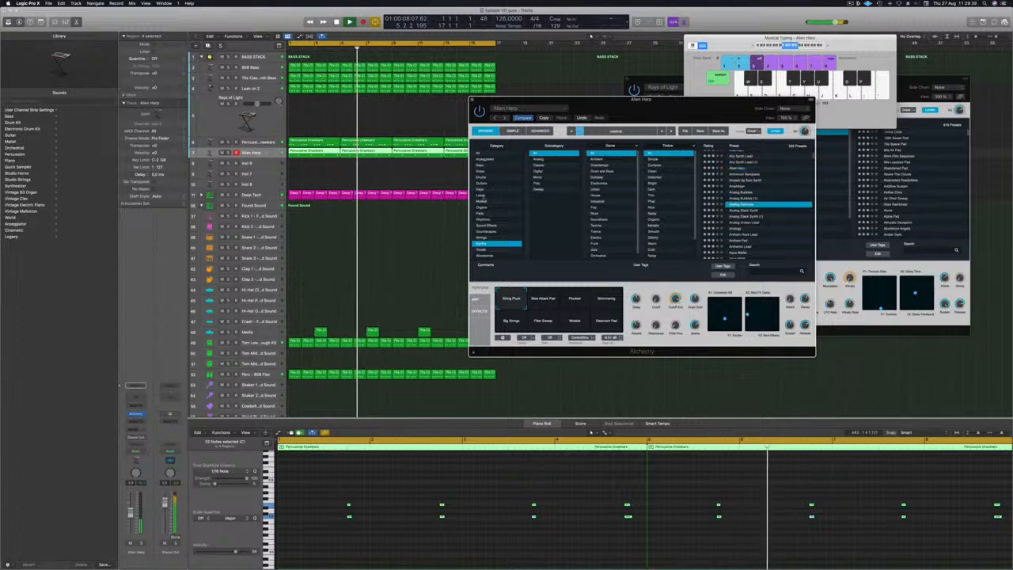
click(481, 213)
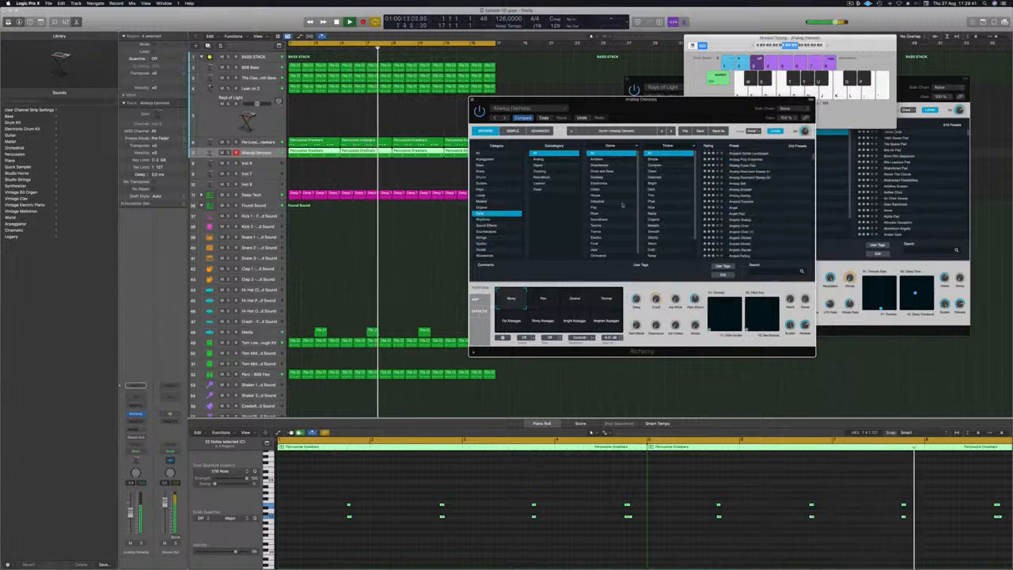
Narrow the Alchemy Pads presets to the Fast Attack subcategory and load Epic Synth String Ensemble.
scroll(668, 215, down, 2)
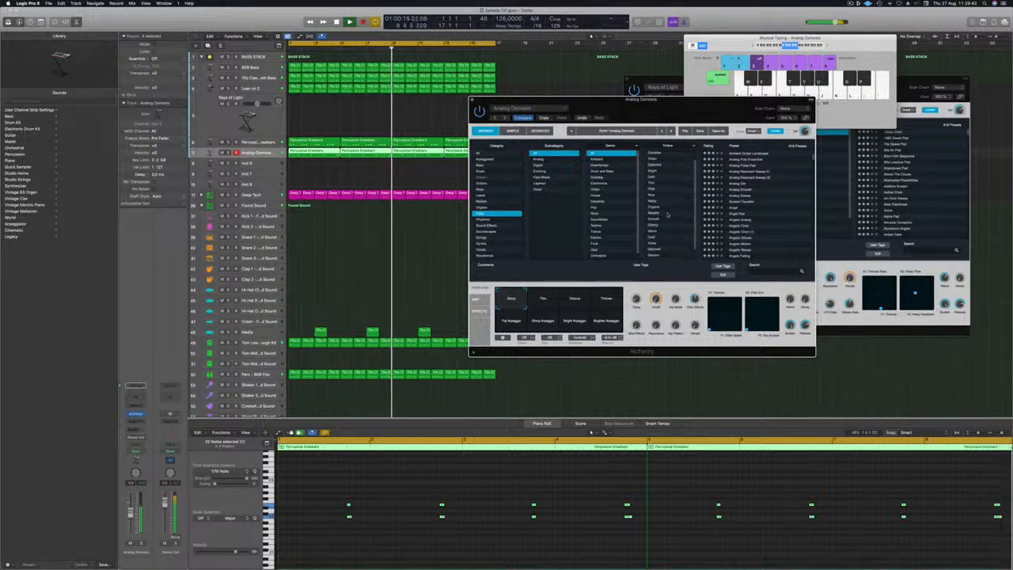
scroll(607, 224, down, 1)
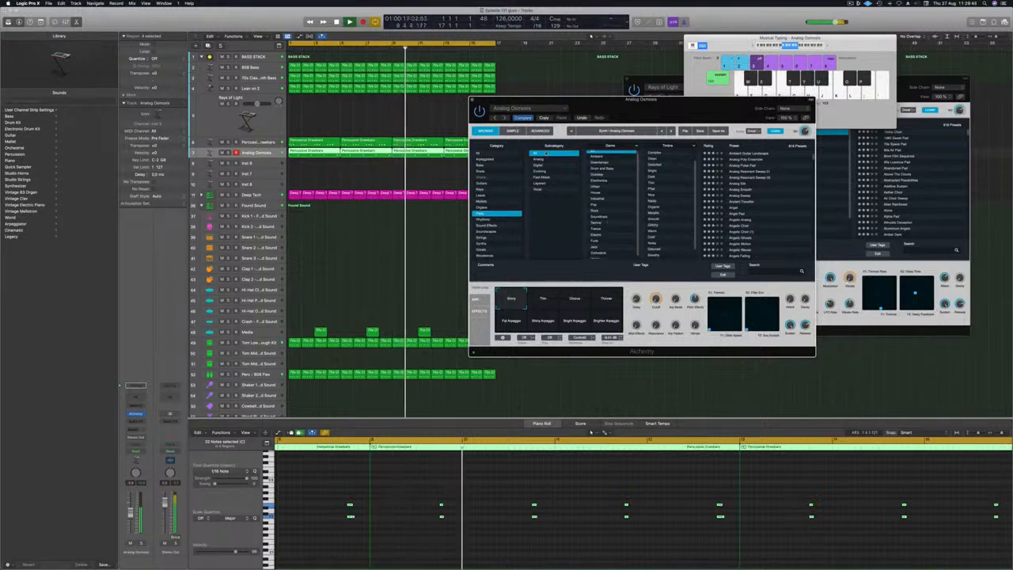
click(542, 178)
click(751, 153)
scroll(764, 177, down, 5)
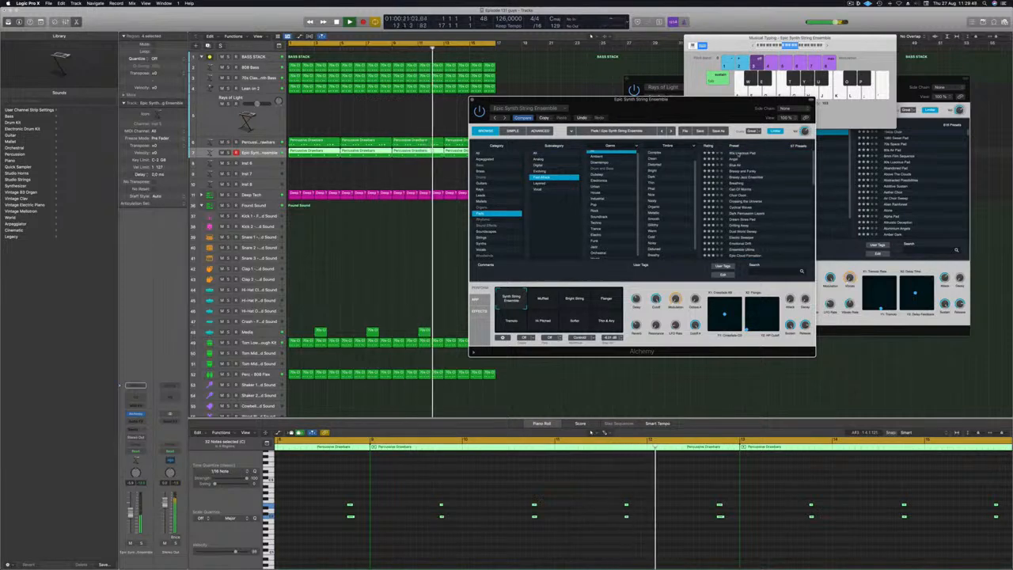
drag(680, 112, 700, 86)
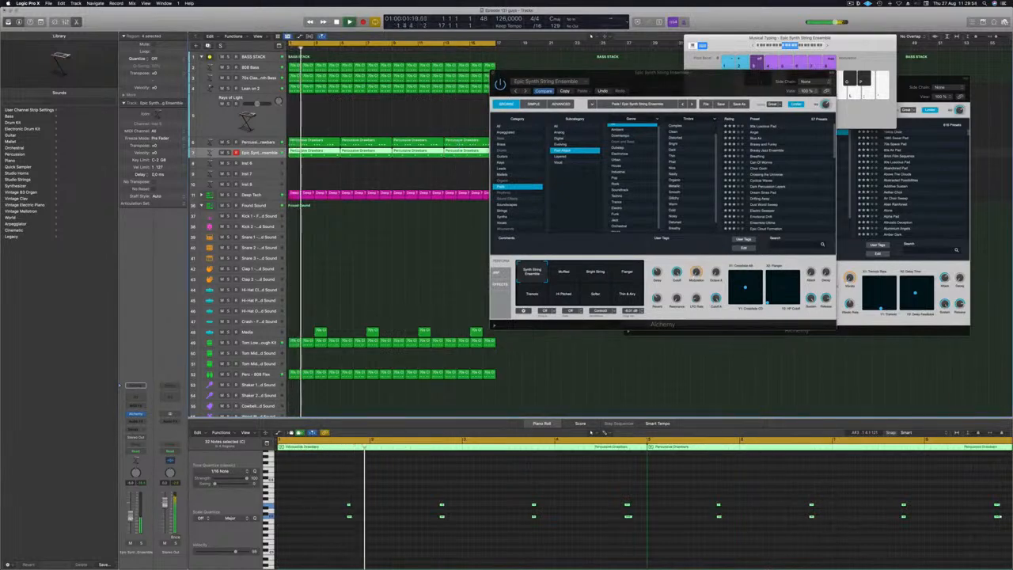
Choose the Muffled snapshot for Epic Synth String Ensemble and raise the track's volume.
click(563, 273)
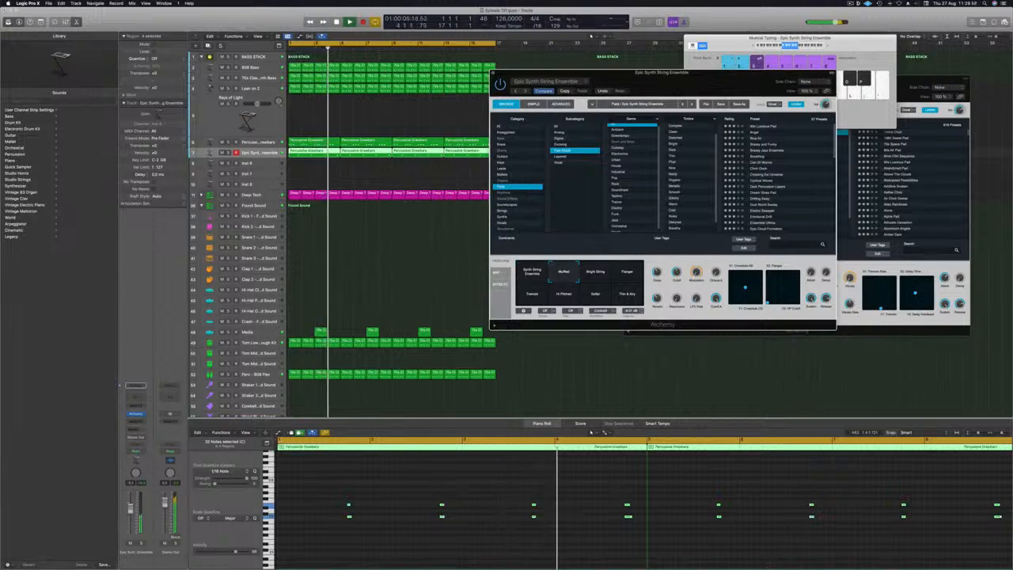
drag(131, 514, 131, 505)
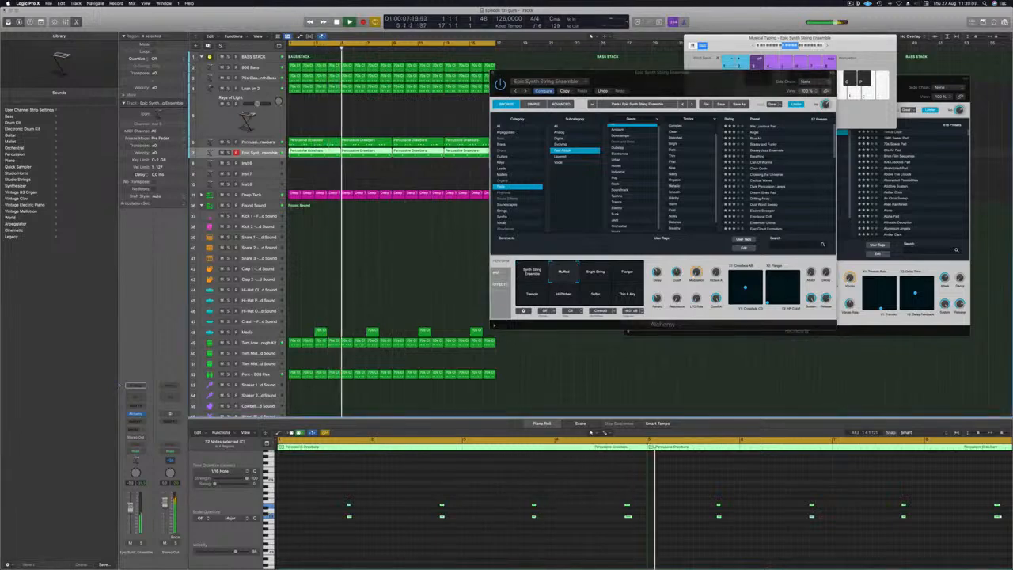
click(315, 488)
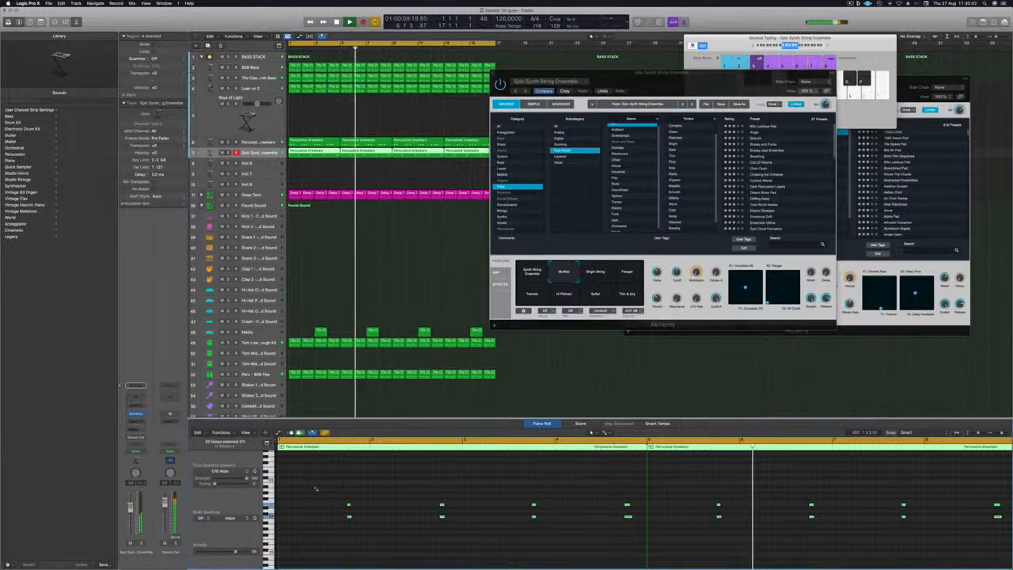
scroll(314, 488, up, 2)
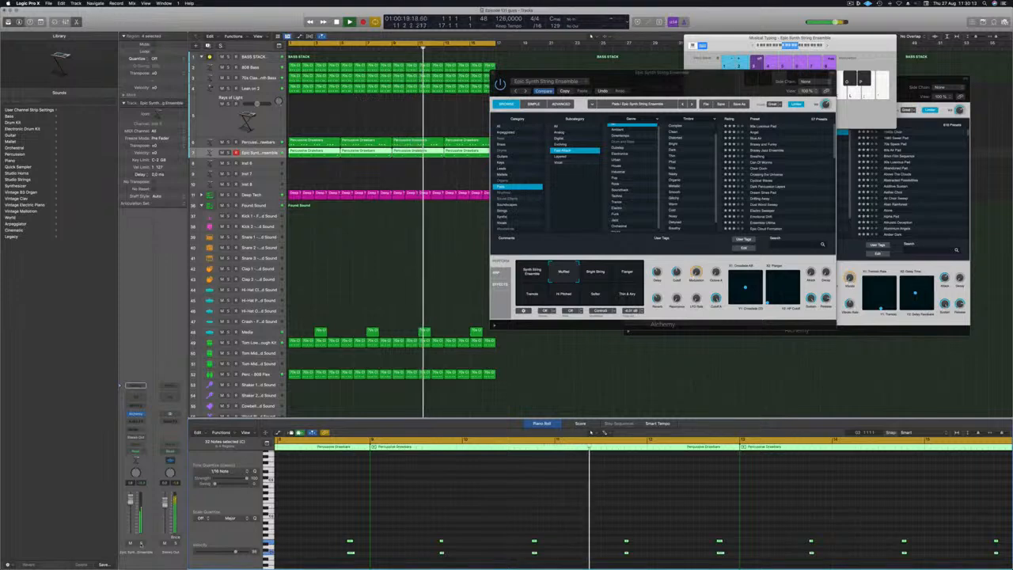
key(ctrl+s)
key(ctrl+s)
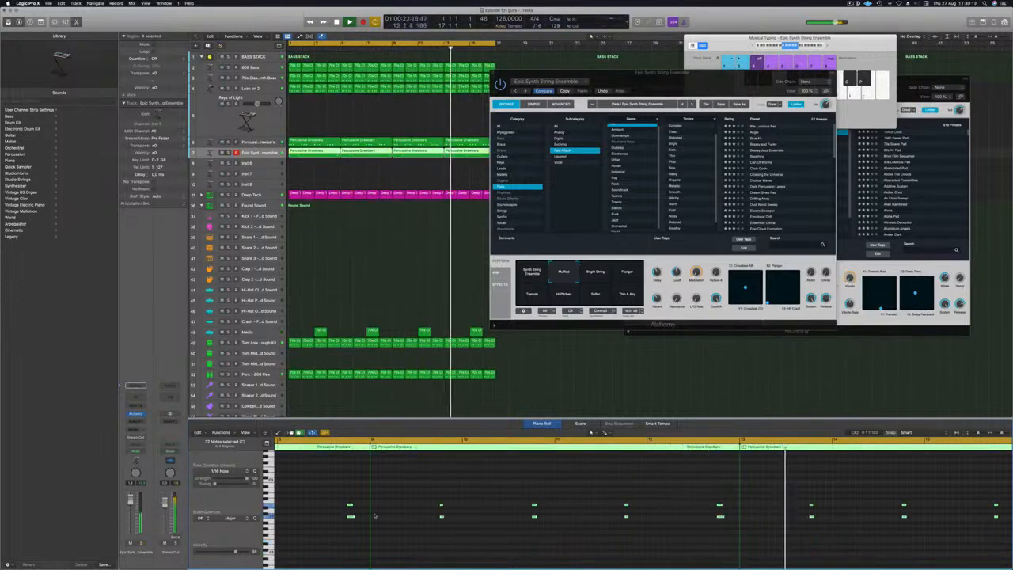
Audition the Bright String, Flanger and Softer snapshots, return to Muffled, and lower the track's volume slightly.
click(595, 274)
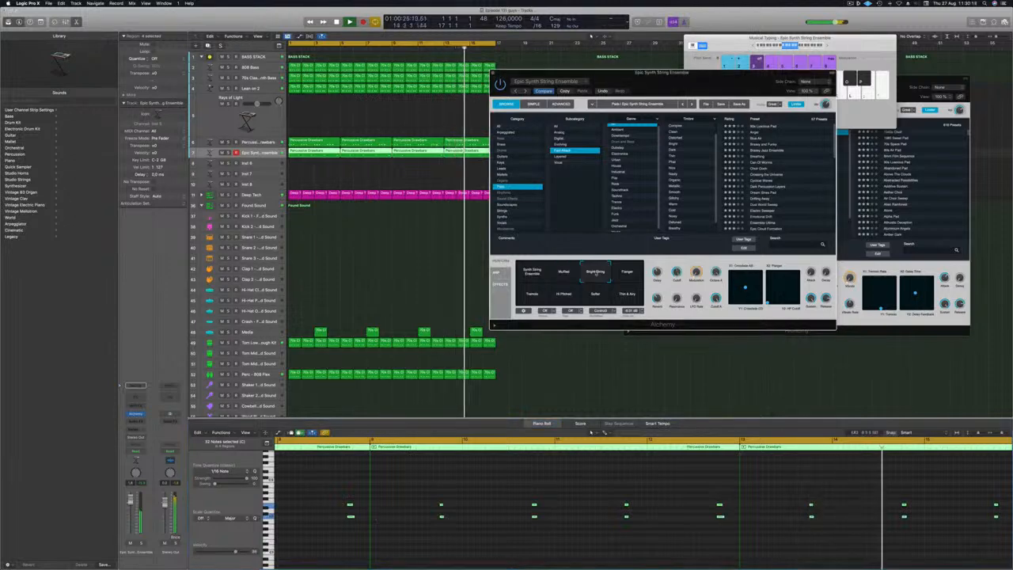
click(626, 273)
click(625, 292)
click(595, 294)
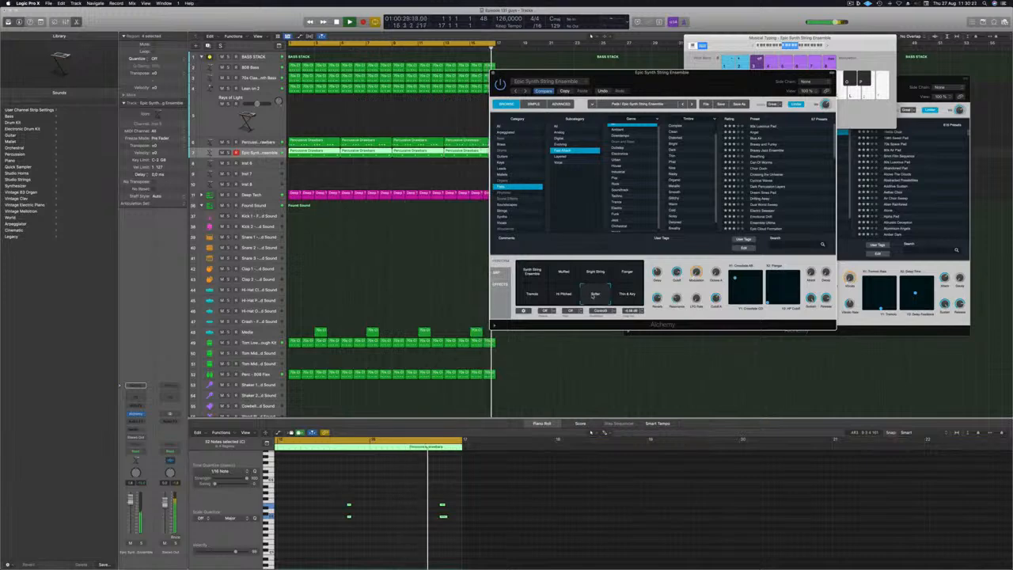
click(563, 272)
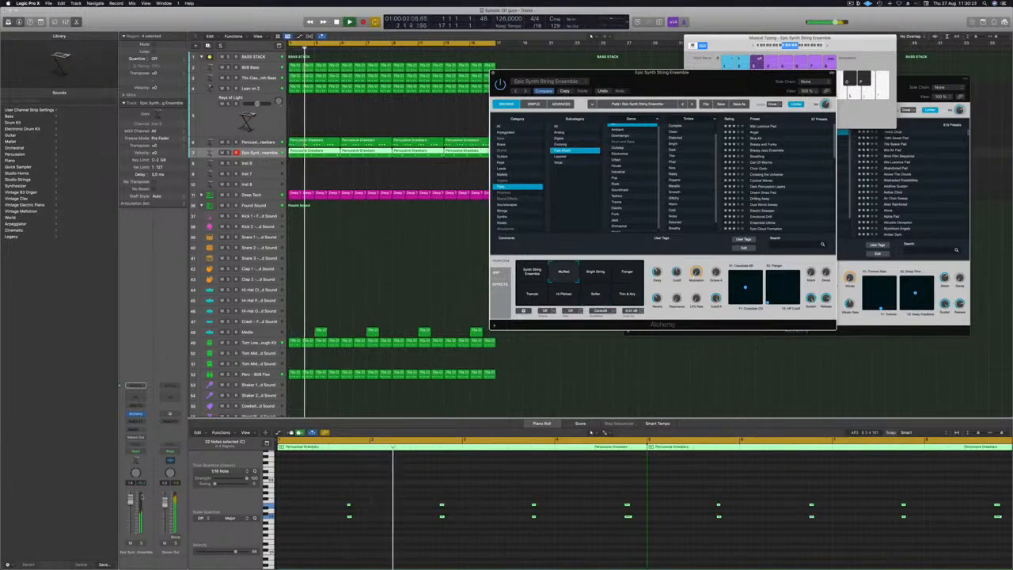
drag(131, 499, 131, 505)
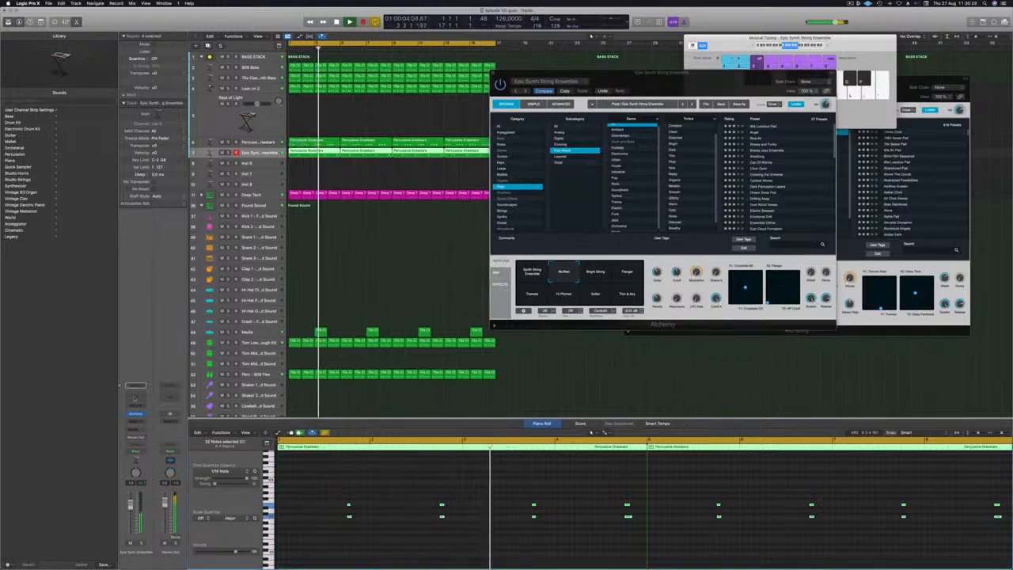
Add a Channel EQ low cut at 238 Hz to the Epic Synth String Ensemble track and close its plug-in windows.
click(136, 387)
click(354, 116)
drag(343, 219, 513, 191)
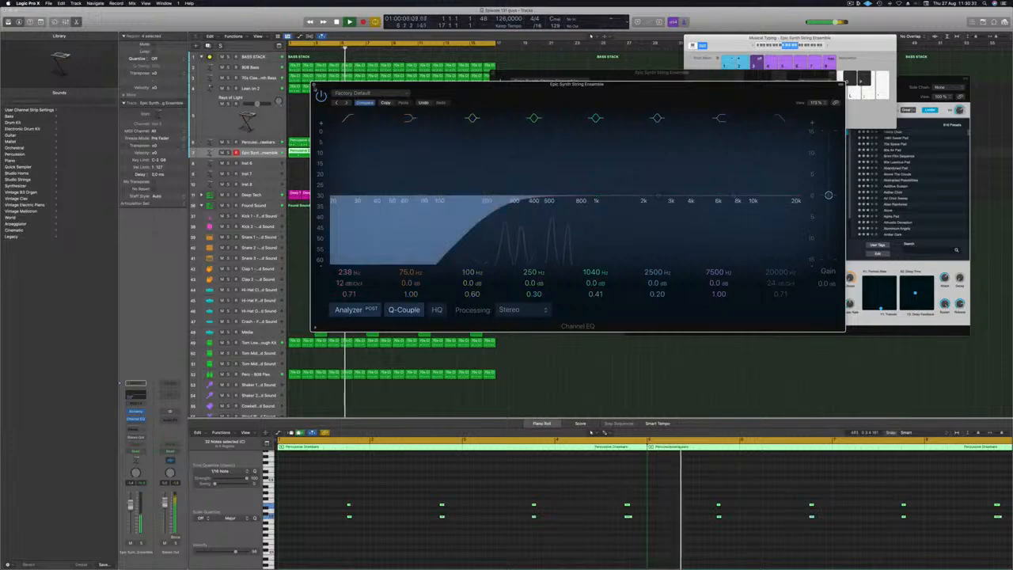
click(314, 85)
click(848, 4)
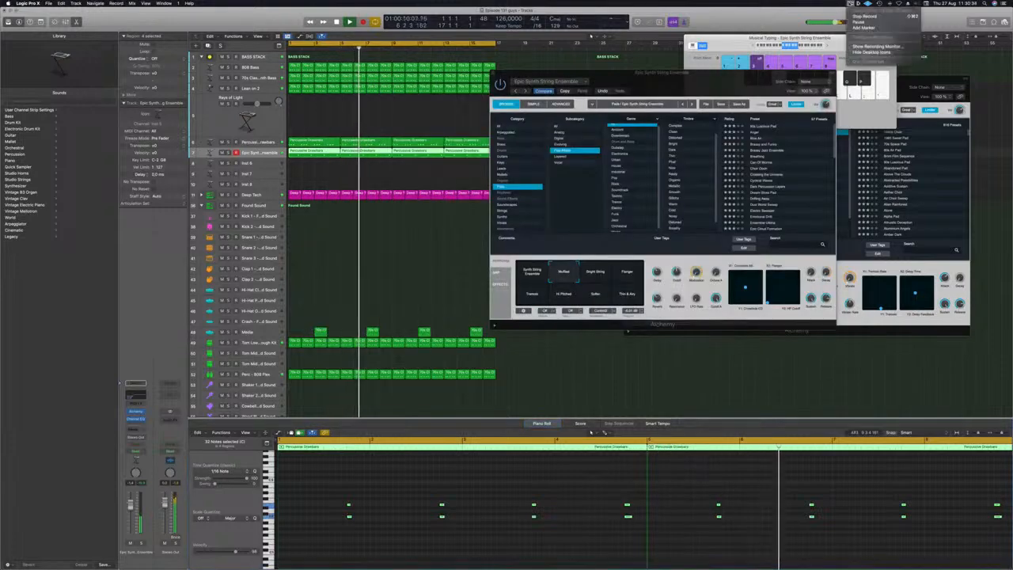
click(669, 88)
drag(667, 88, 620, 95)
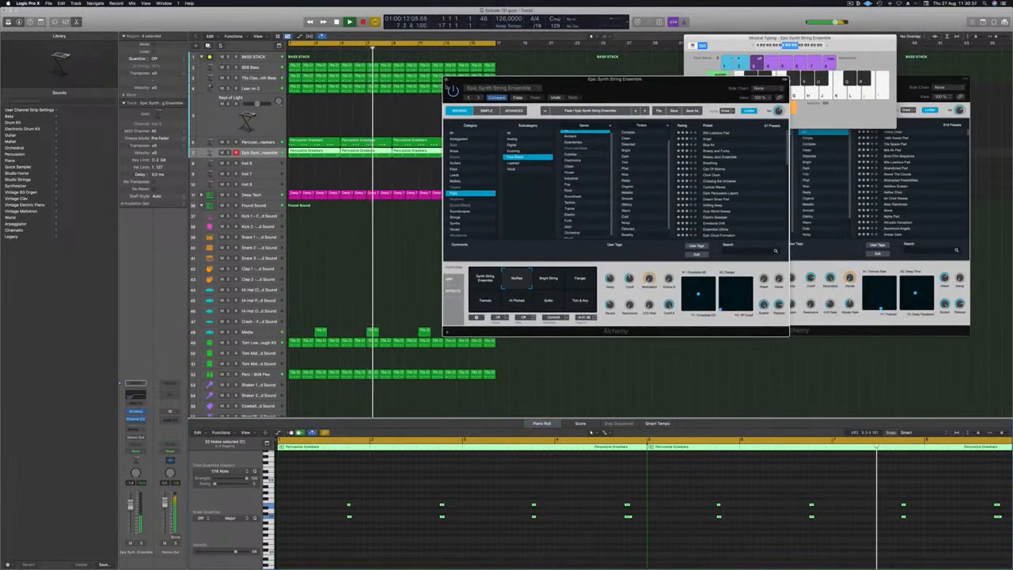
click(445, 80)
Play from the start and delete the second and fourth regions on the Media track.
click(352, 295)
key(Return)
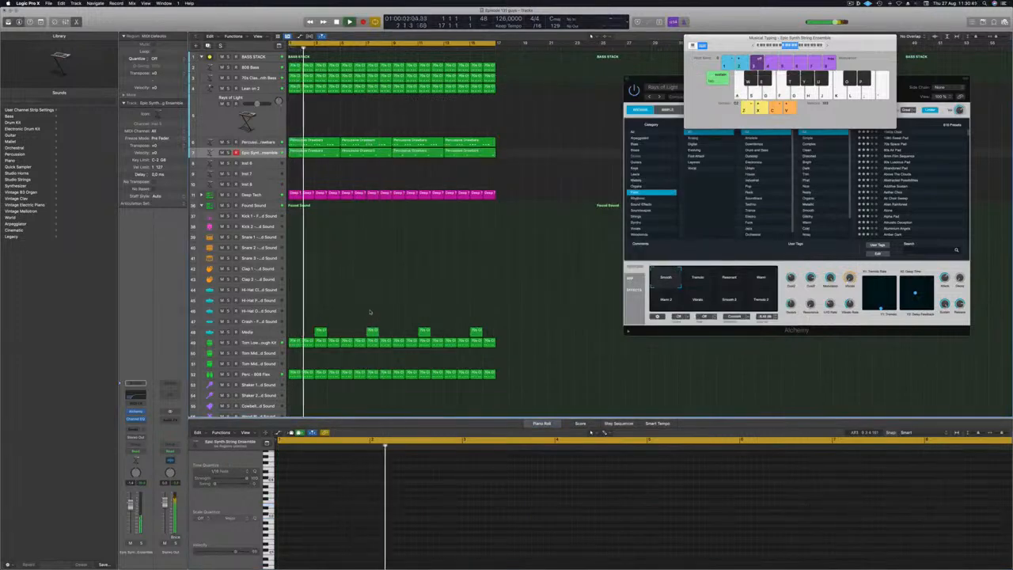
drag(377, 329, 379, 331)
key(Delete)
drag(463, 309, 497, 336)
key(Delete)
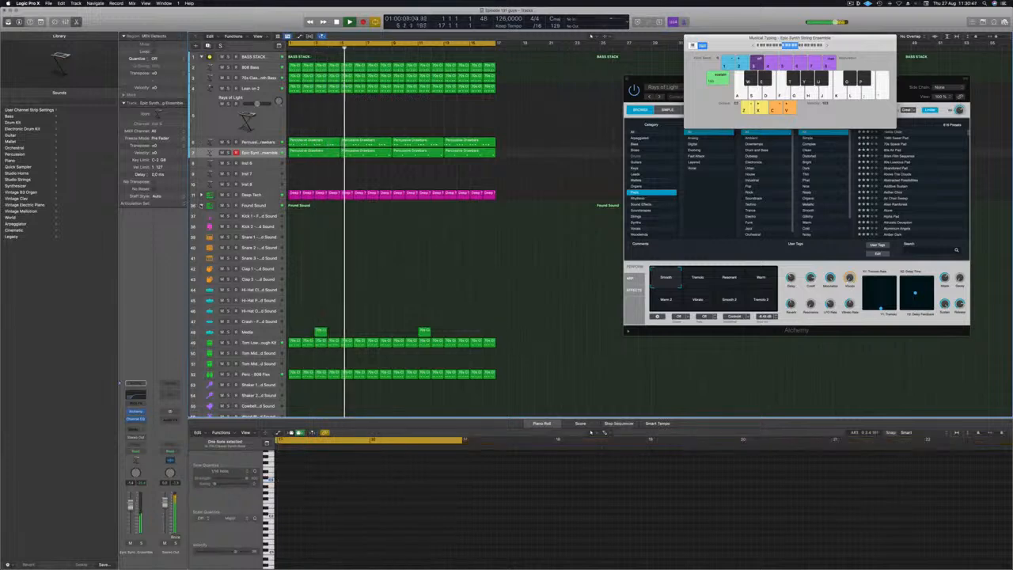
Collapse the Found Sound track stack and increase the height of the tracks.
click(201, 206)
key(super+Down)
key(super+Down)
key(super+Down)
key(super+Down)
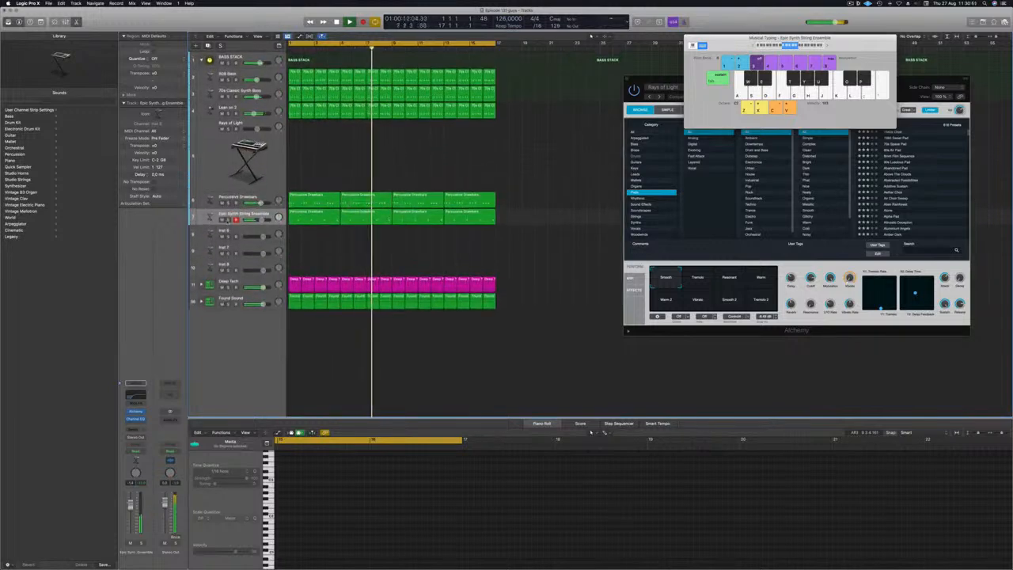
key(s)
key(s)
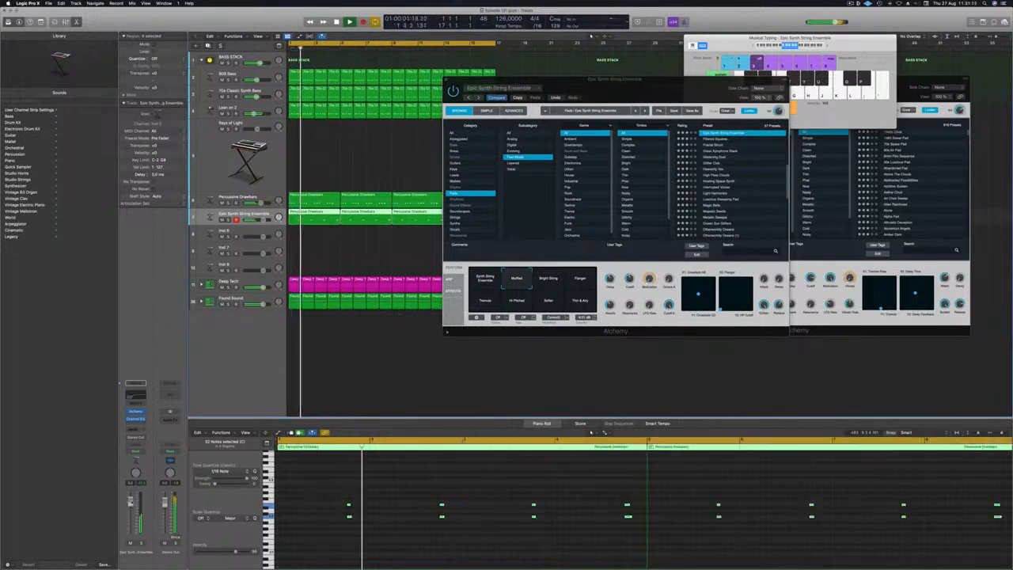
Close the string ensemble's Alchemy window and add a Channel EQ low cut to the Percussive Drawbars track.
click(446, 80)
scroll(373, 163, left, 3)
scroll(358, 159, down, 3)
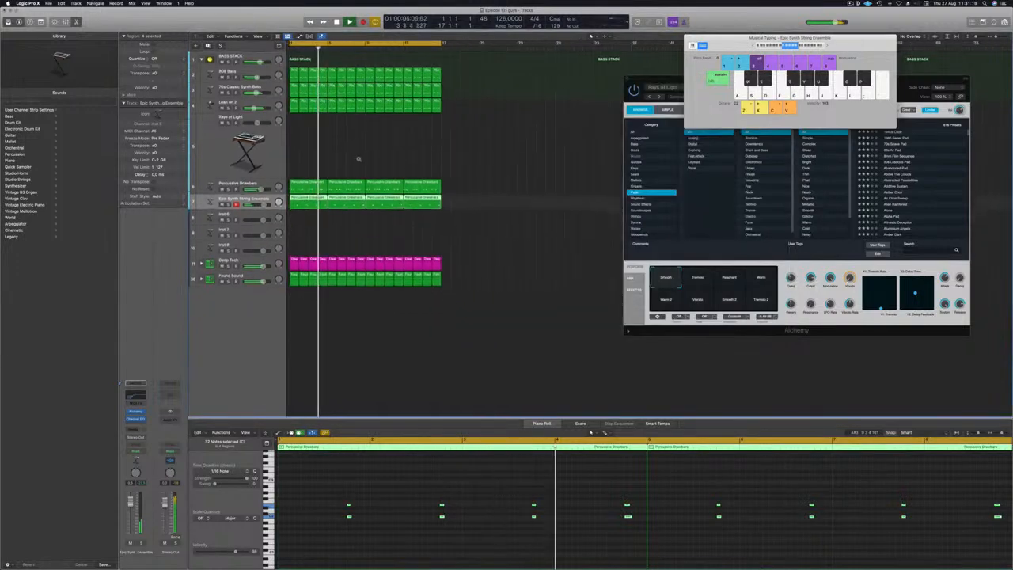
scroll(359, 157, down, 4)
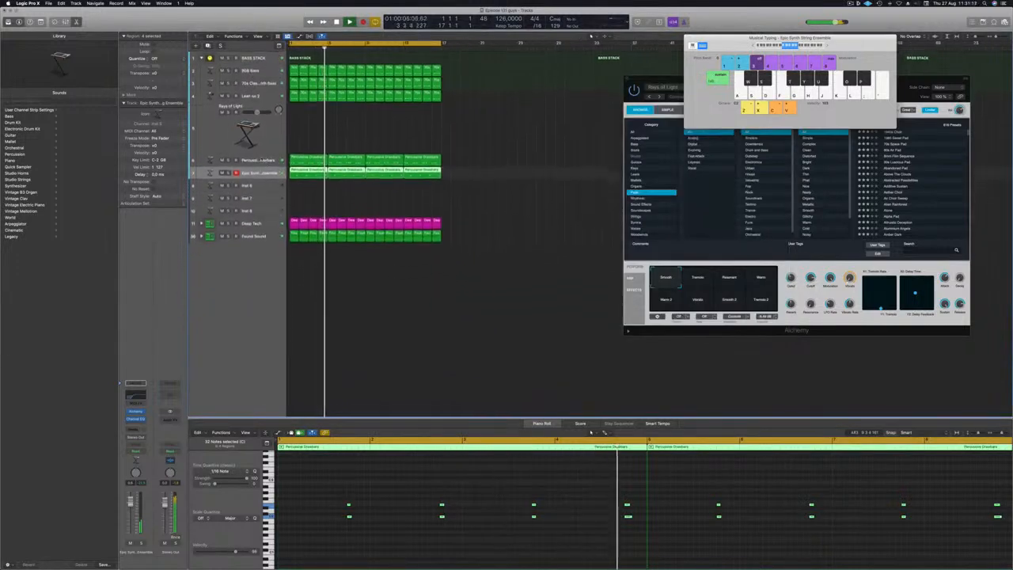
click(257, 159)
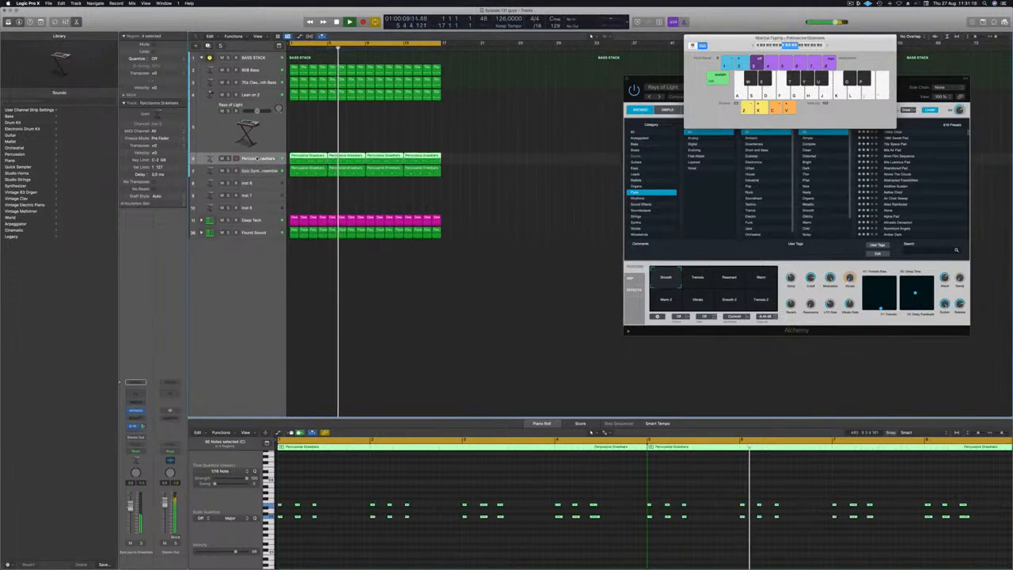
click(135, 394)
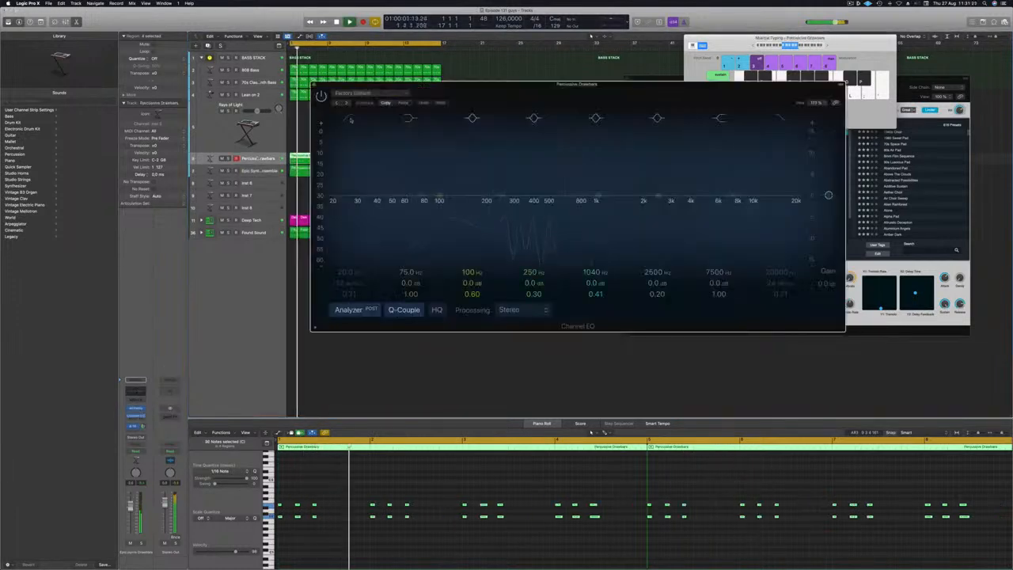
click(346, 118)
drag(345, 190, 517, 187)
key(super+w)
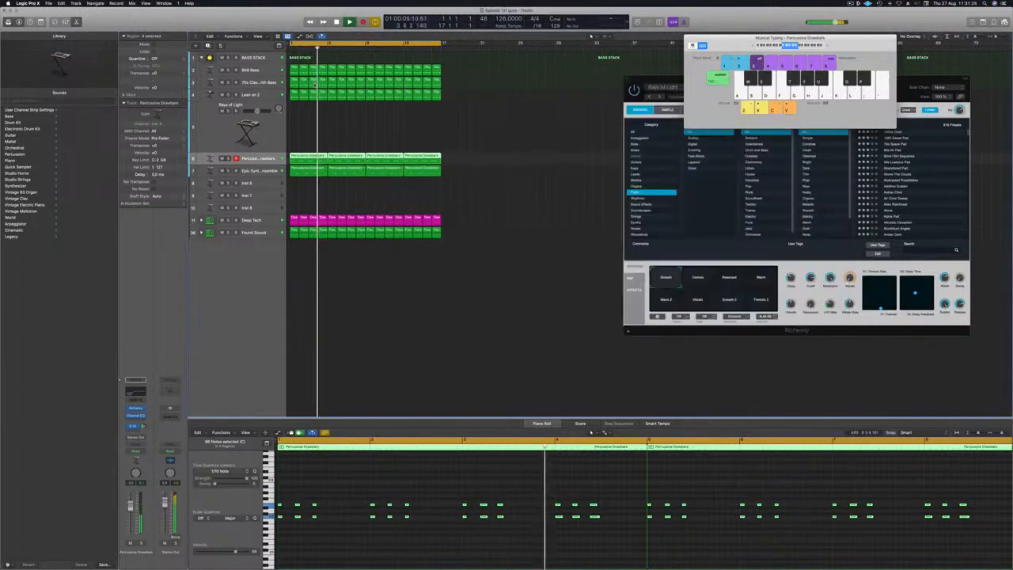
Load the 80s Synth Pop Lead preset from Leads on the Rays of Light track and adjust its bus send level.
click(379, 139)
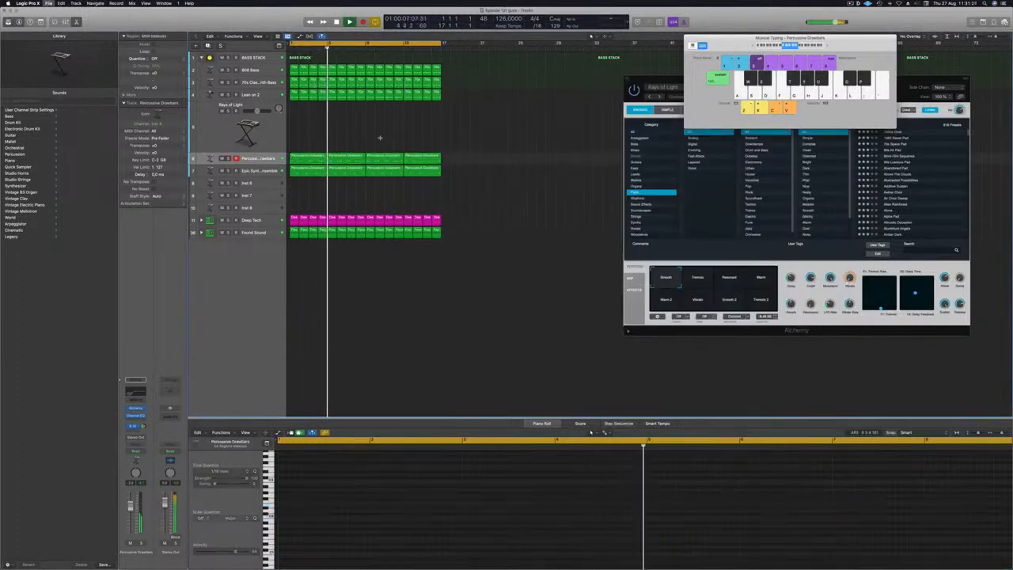
scroll(381, 141, up, 5)
scroll(356, 144, up, 2)
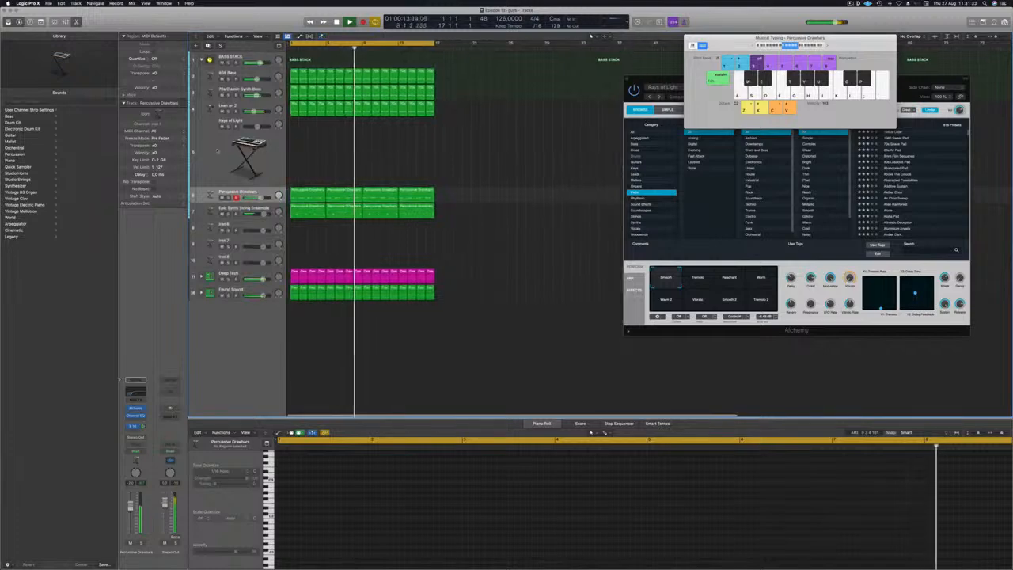
click(226, 147)
drag(655, 82, 543, 140)
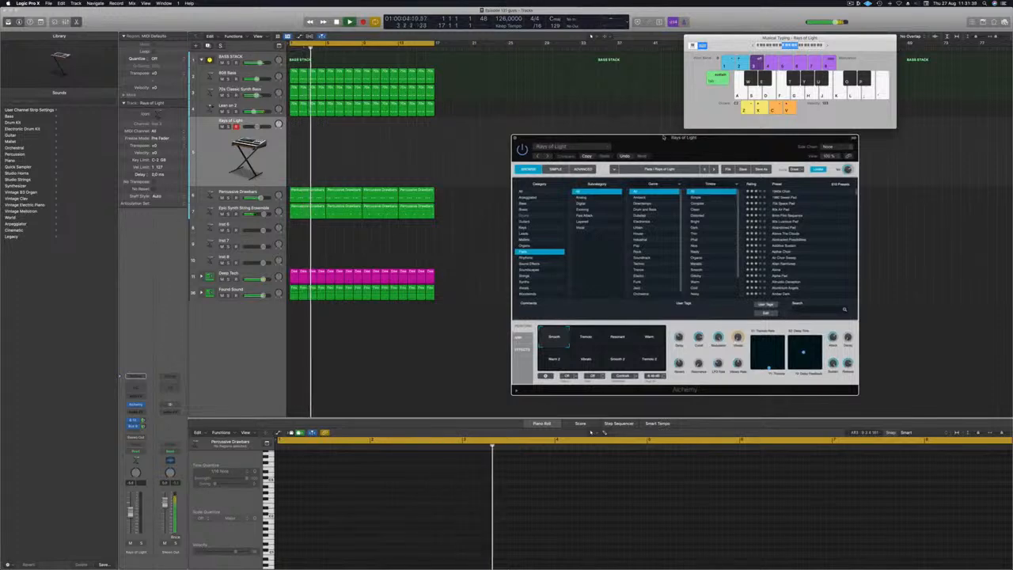
drag(663, 137, 627, 138)
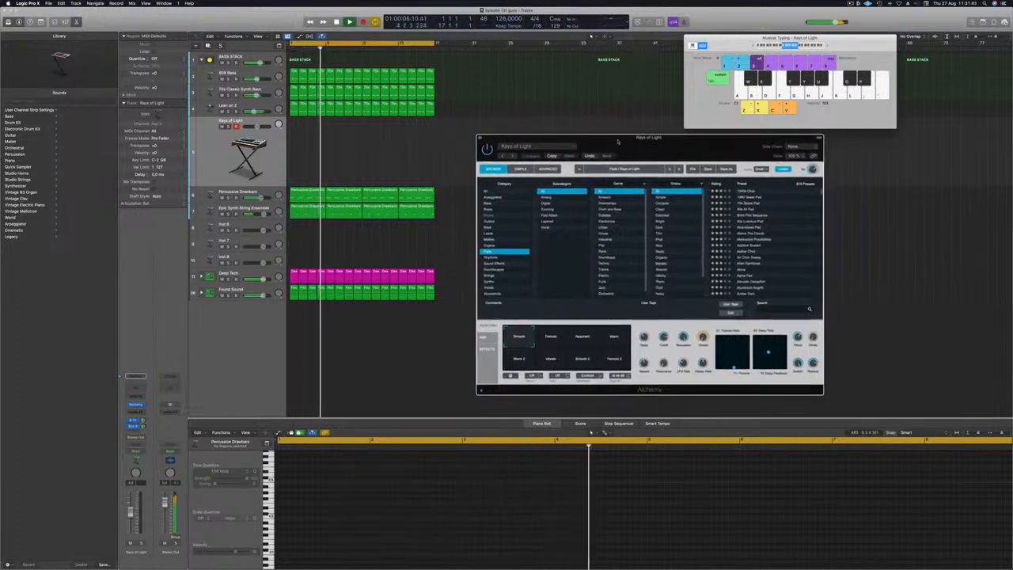
click(492, 235)
click(751, 222)
click(240, 122)
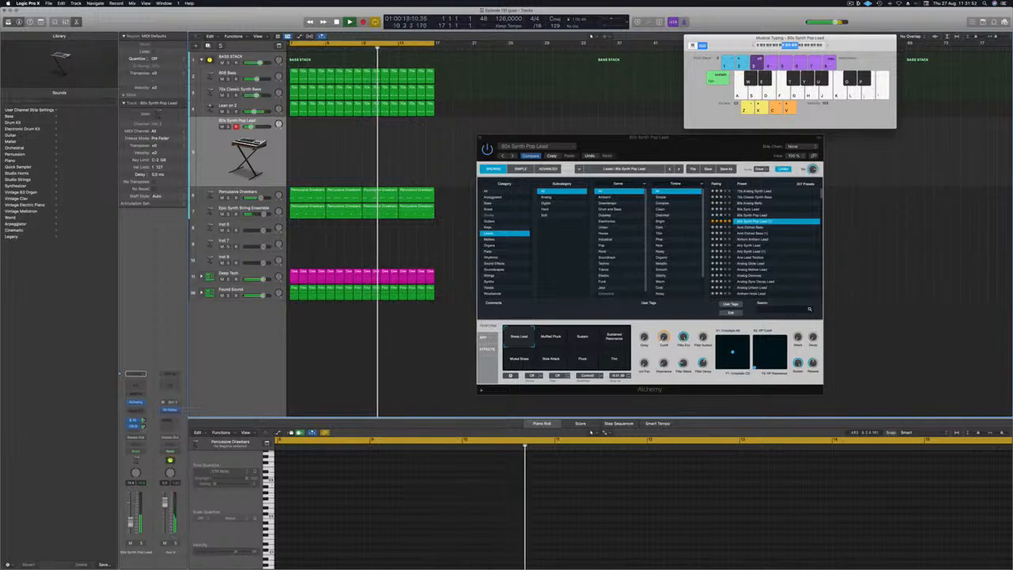
drag(143, 420, 144, 427)
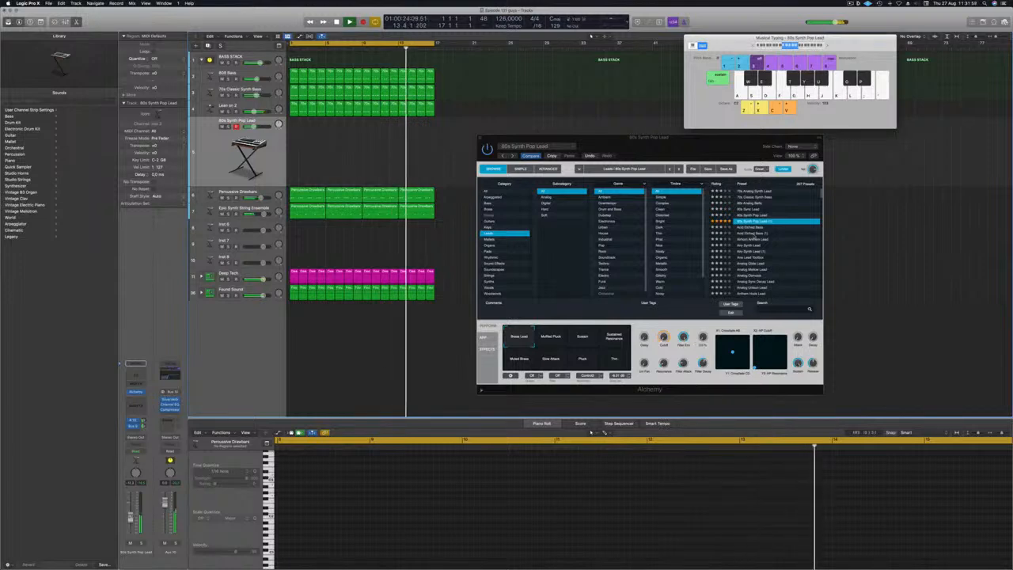
Rearrange the Alchemy and Musical Typing windows and load the Acid Etched Bass preset to audition it.
drag(711, 153, 726, 151)
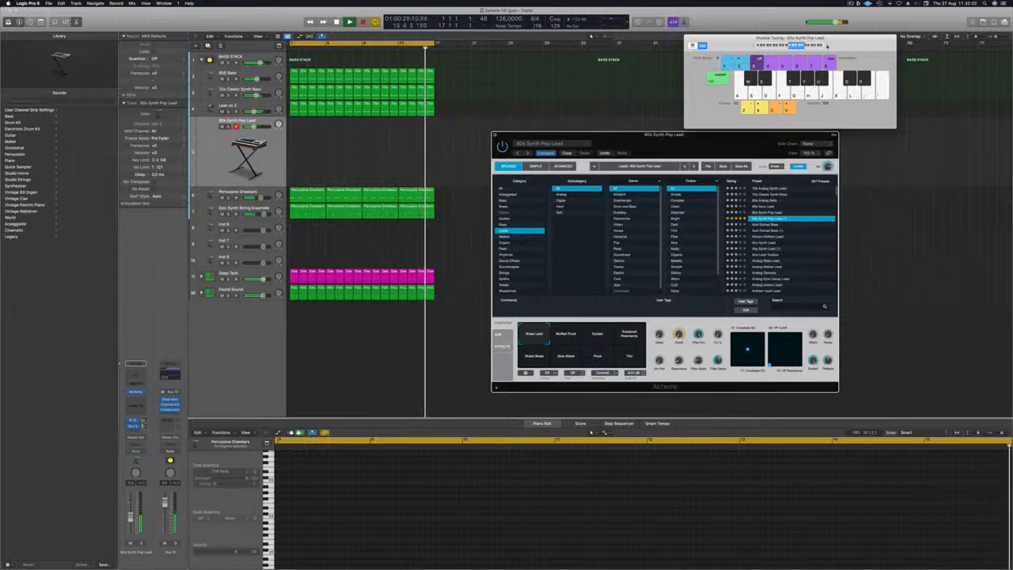
drag(841, 46, 858, 47)
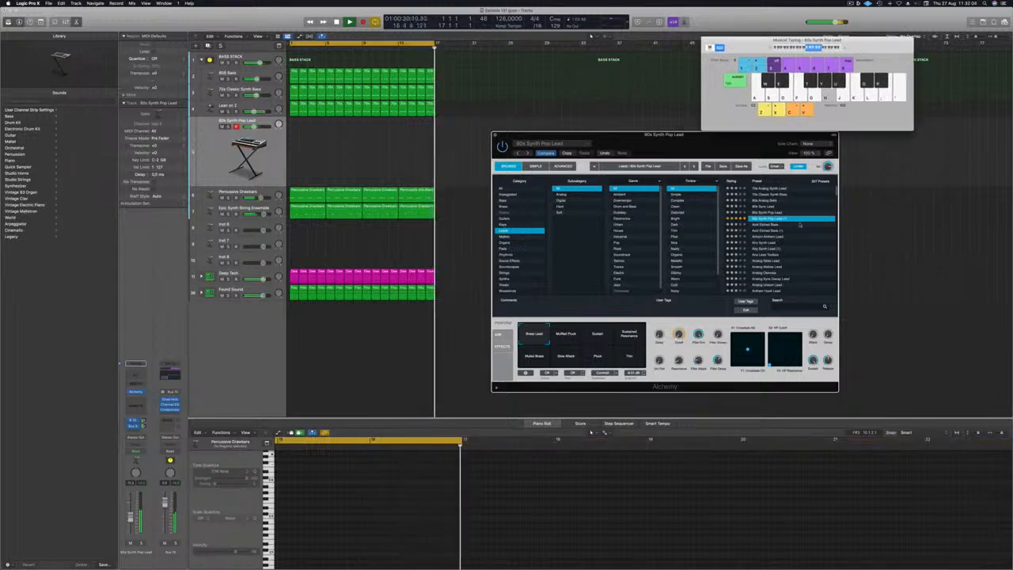
drag(770, 145, 780, 91)
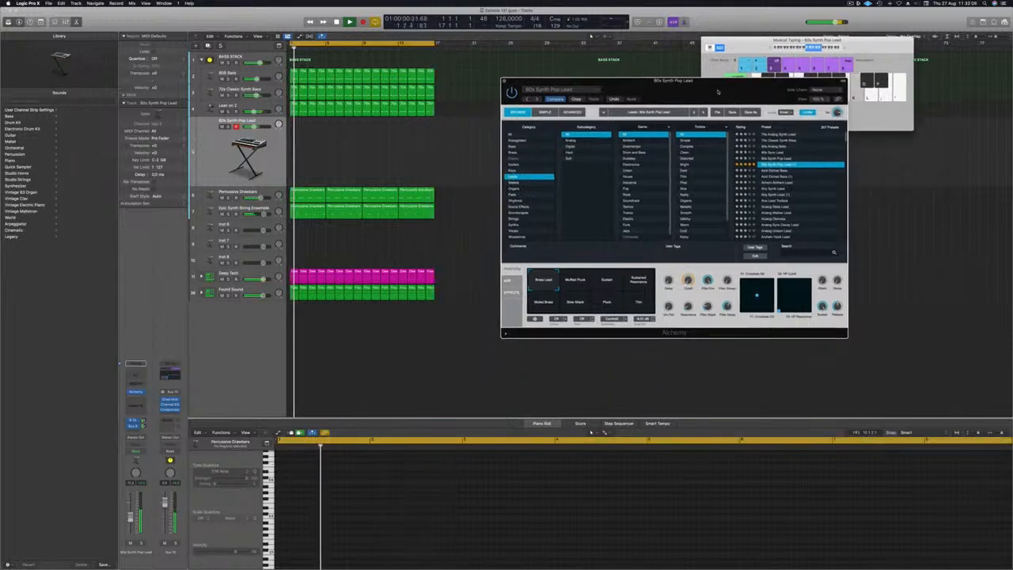
click(769, 171)
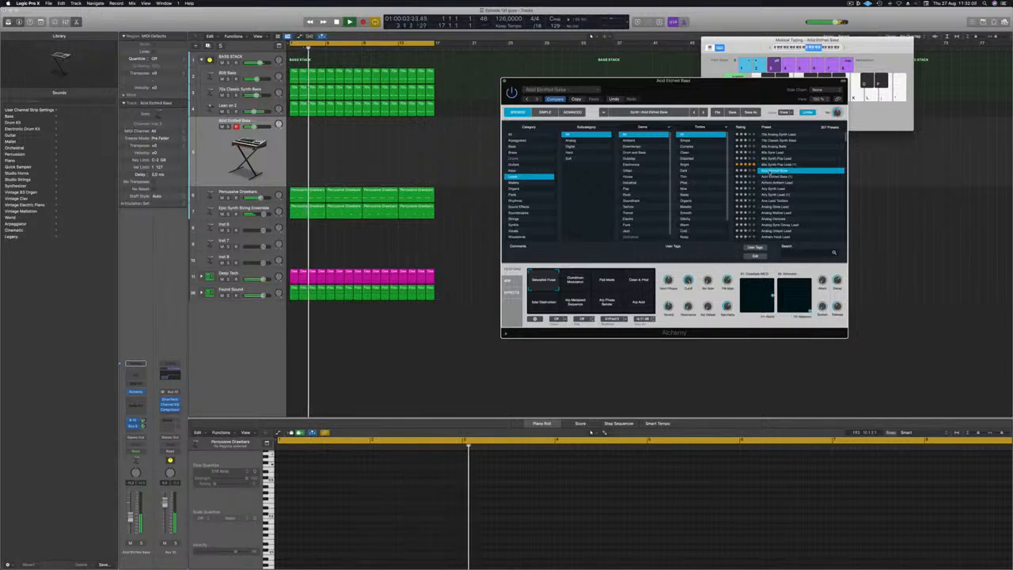
Audition the Airy Synth Lead and Analog Sync Decay Lead presets in Alchemy's Leads category.
click(770, 189)
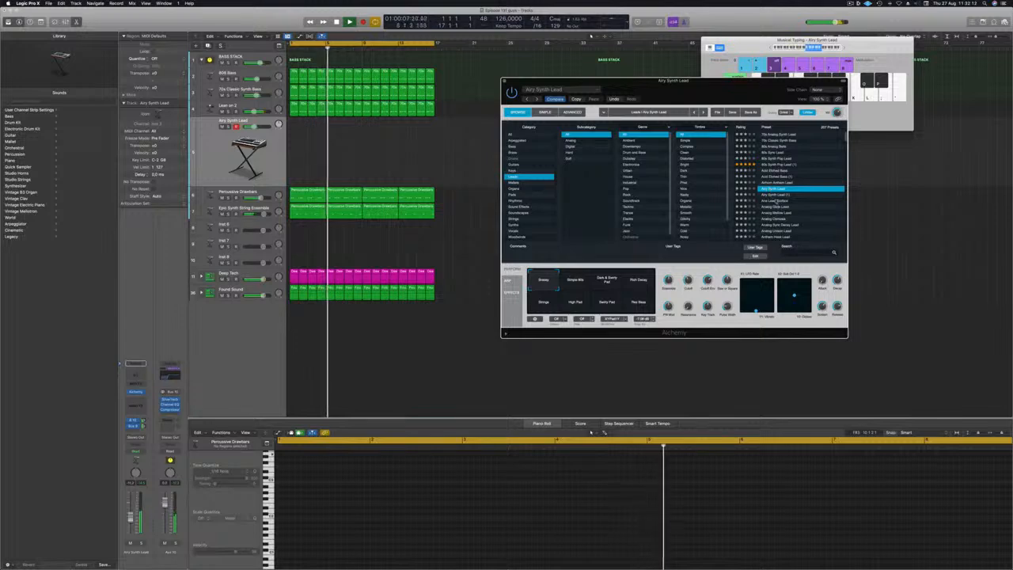
scroll(774, 196, down, 2)
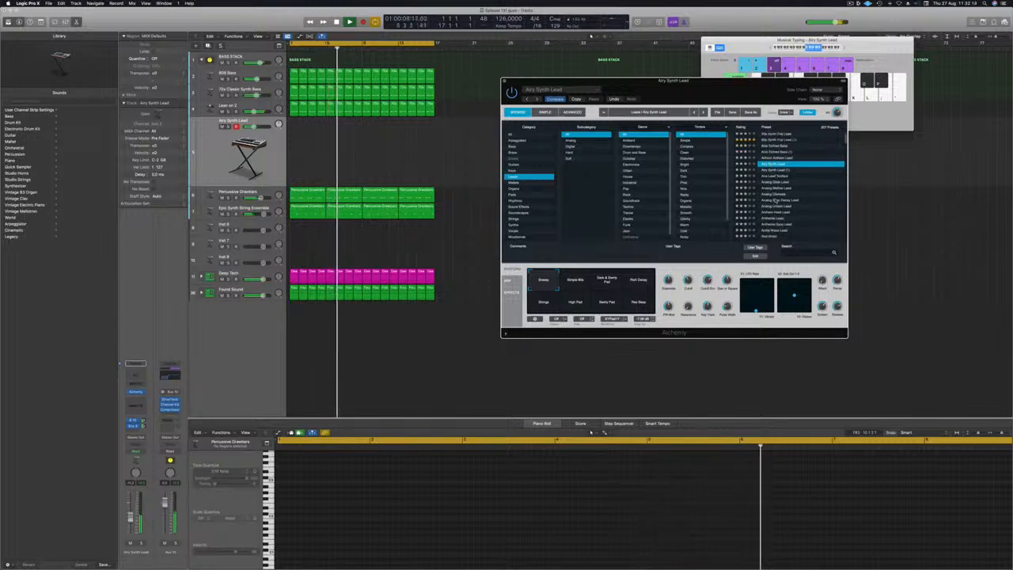
click(775, 200)
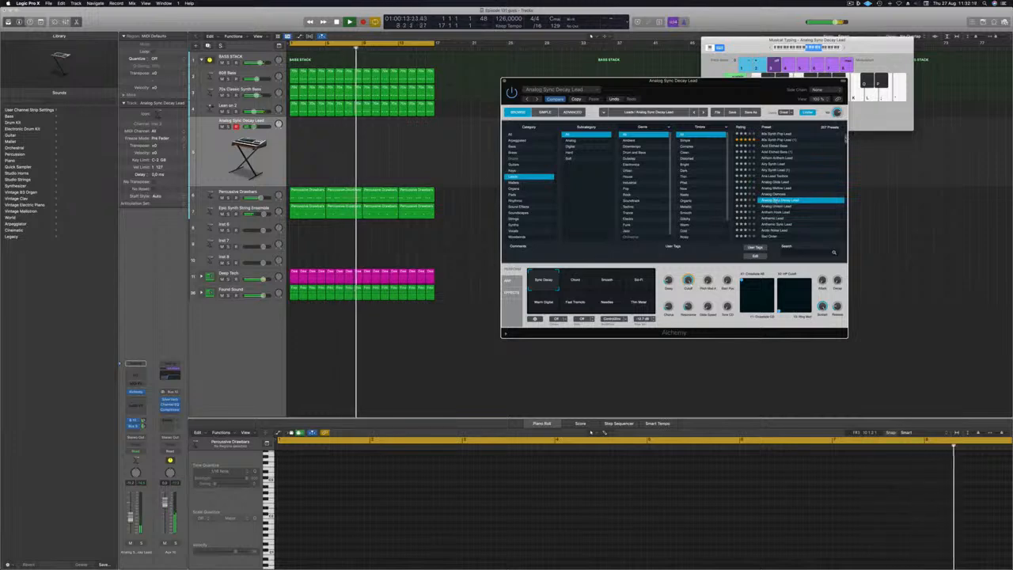
Audition Luminous Chaos and Luminous Analog Lead further down the Leads presets, raising the track's volume fader slightly.
scroll(782, 186, down, 6)
drag(844, 228, 844, 182)
scroll(819, 191, up, 1)
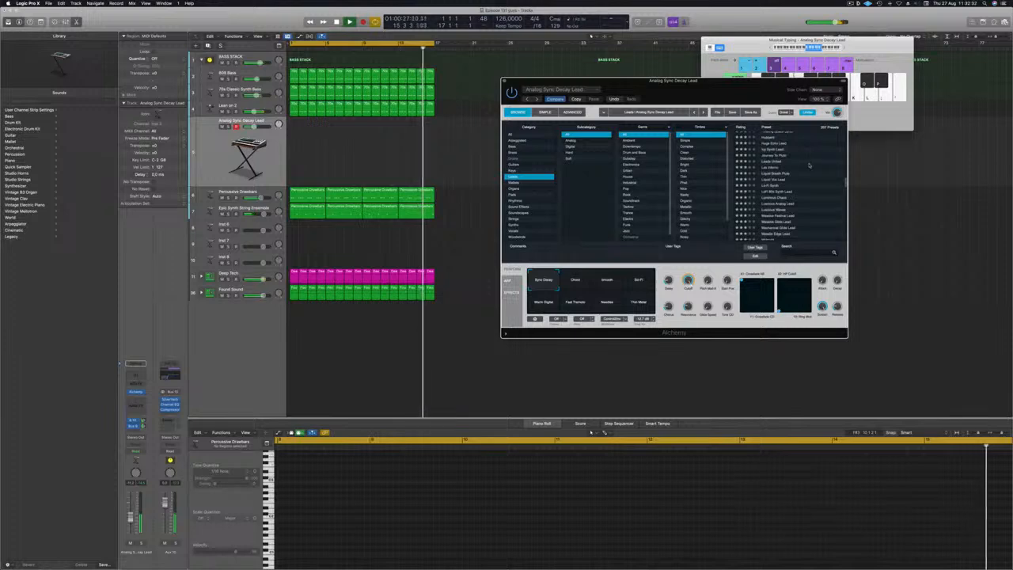
click(769, 168)
scroll(771, 174, down, 3)
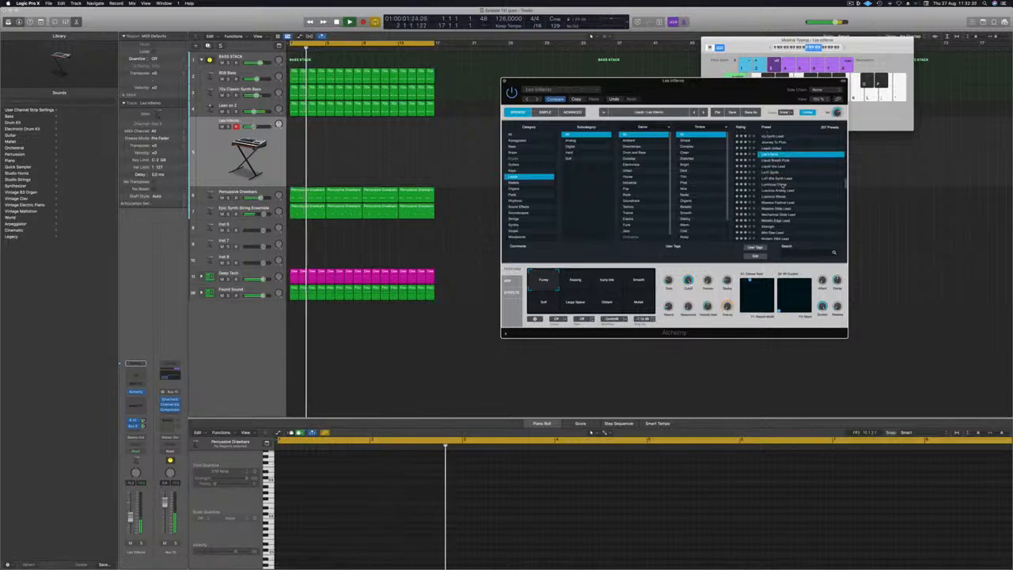
click(783, 186)
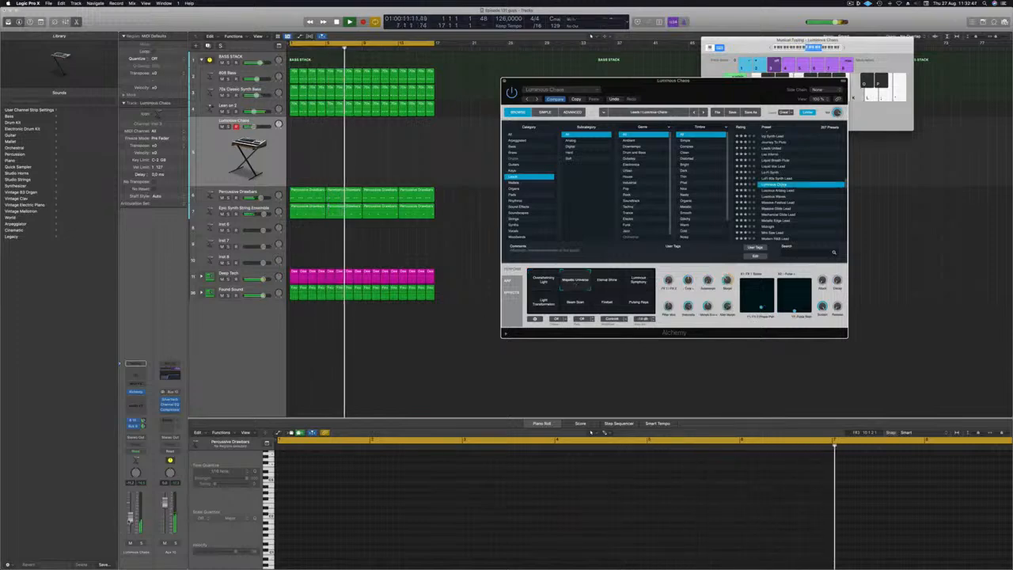
drag(131, 517, 131, 514)
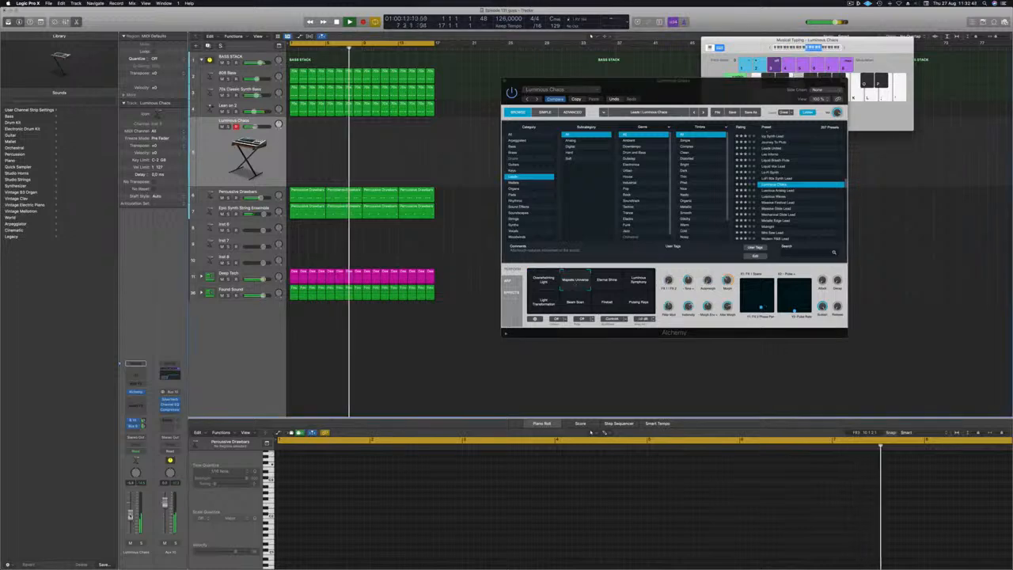
click(783, 192)
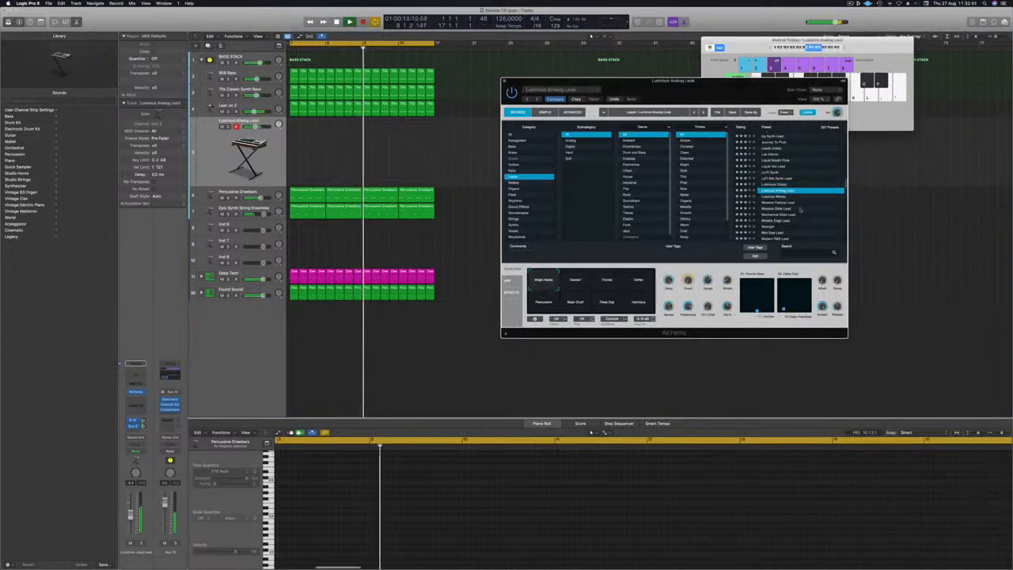
Audition the Midnight preset and Monstrous Synth Stack, trying the latter's Thick Midrange and No Bass snapshots.
scroll(795, 201, down, 3)
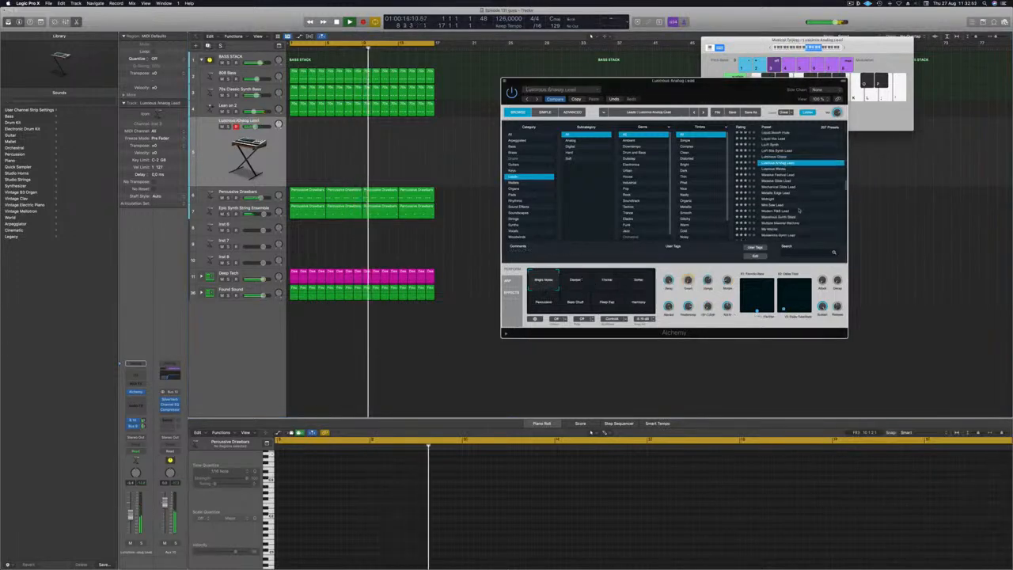
click(770, 200)
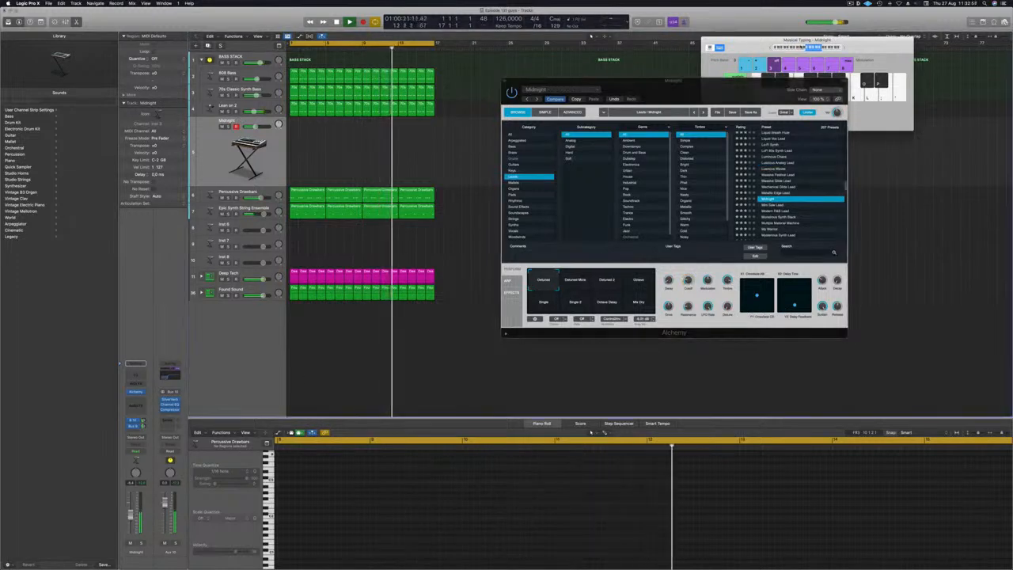
click(840, 49)
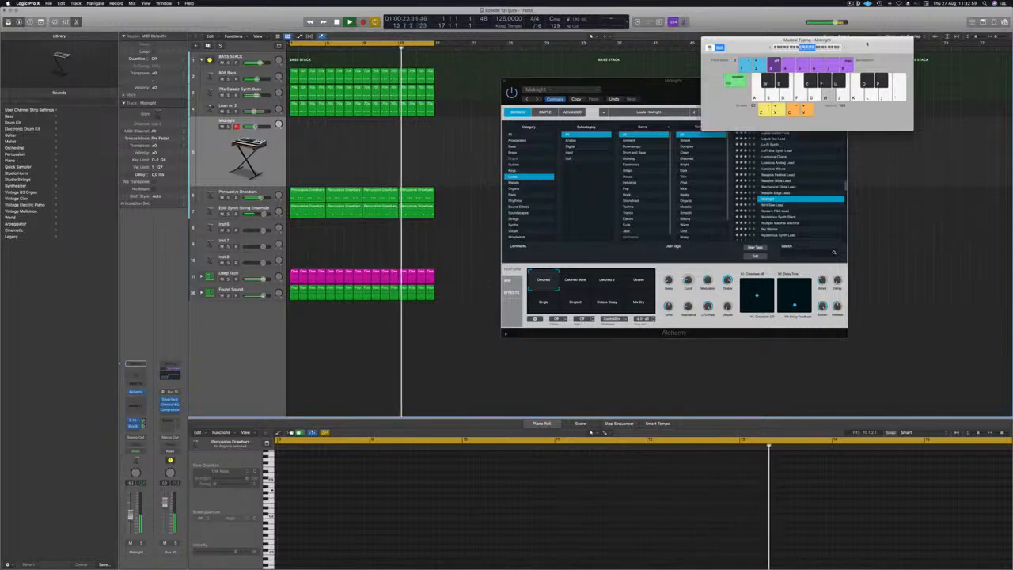
scroll(782, 197, down, 2)
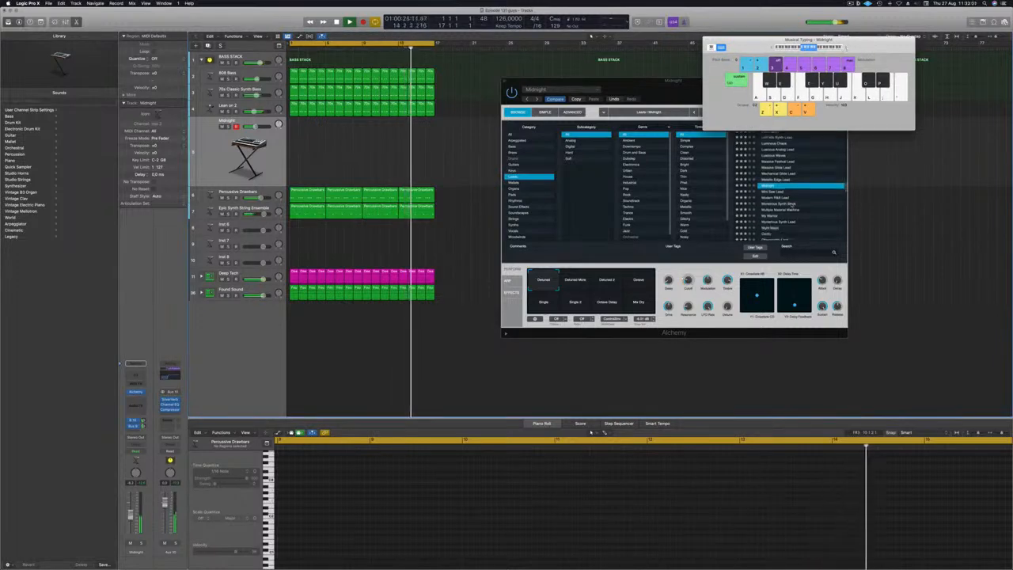
click(779, 197)
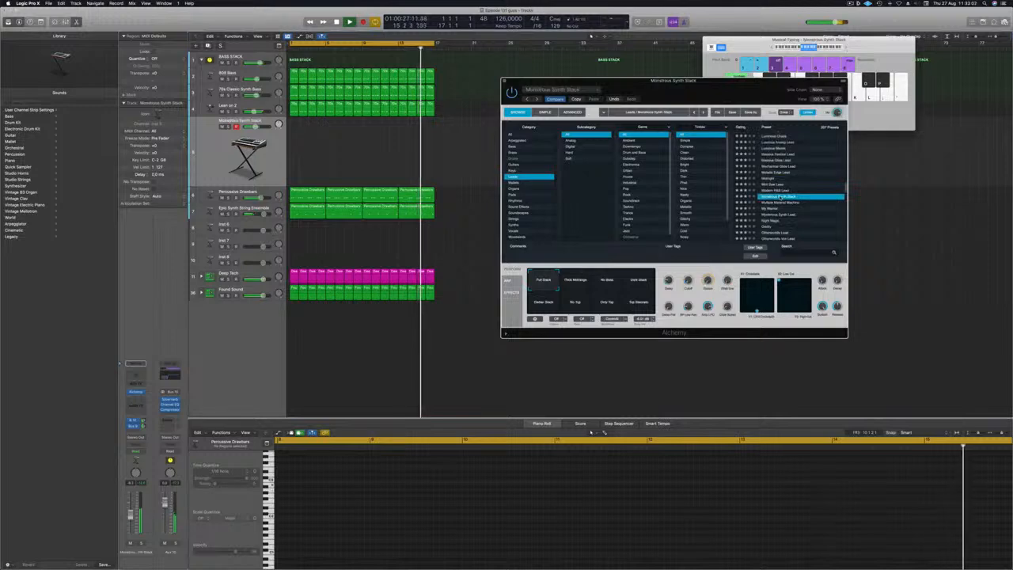
click(576, 280)
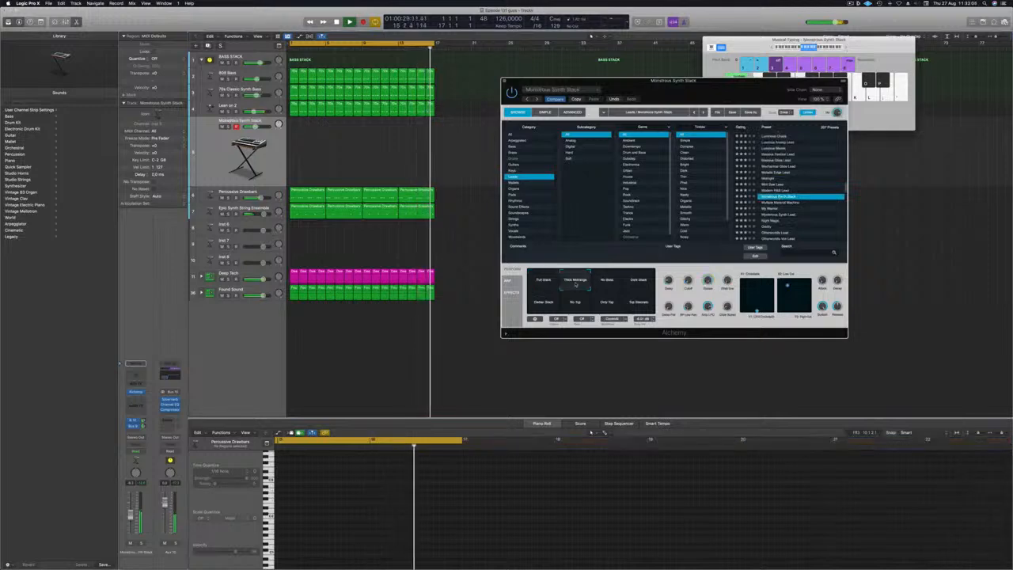
click(606, 280)
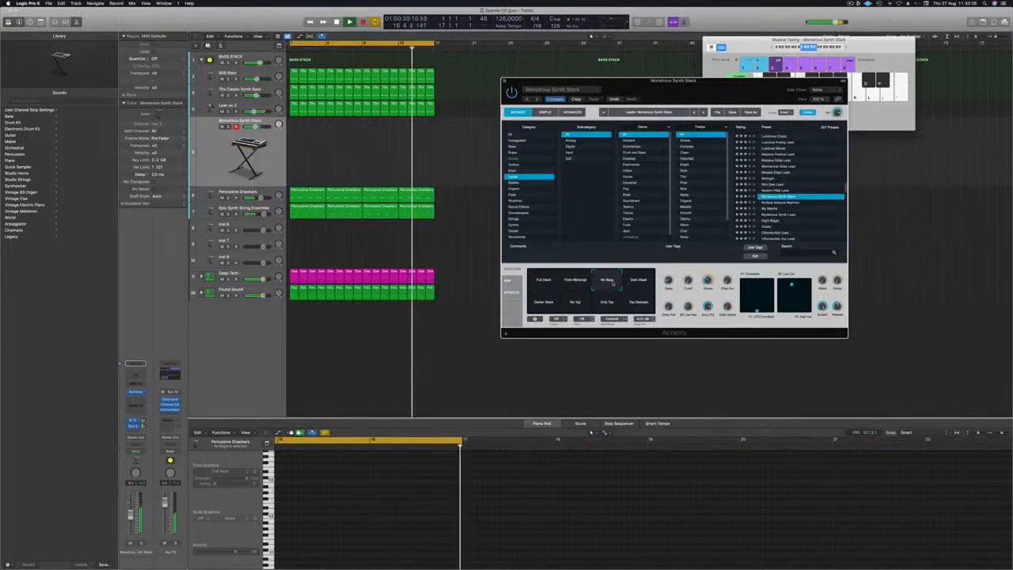
Audition the Multiple Material Machine, My Warrior, Night Magic and Oddity presets one after another.
click(788, 203)
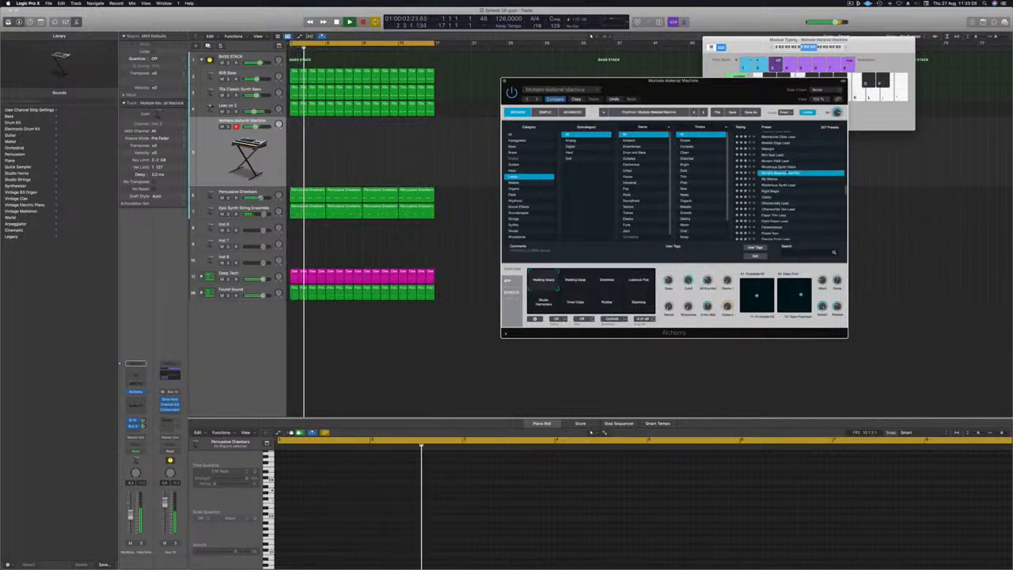
click(773, 178)
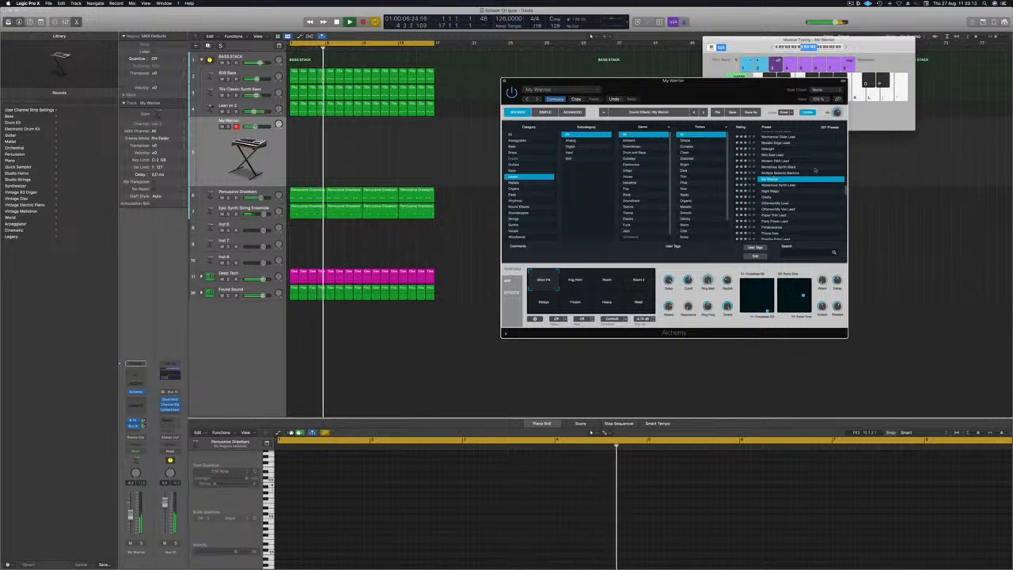
click(767, 194)
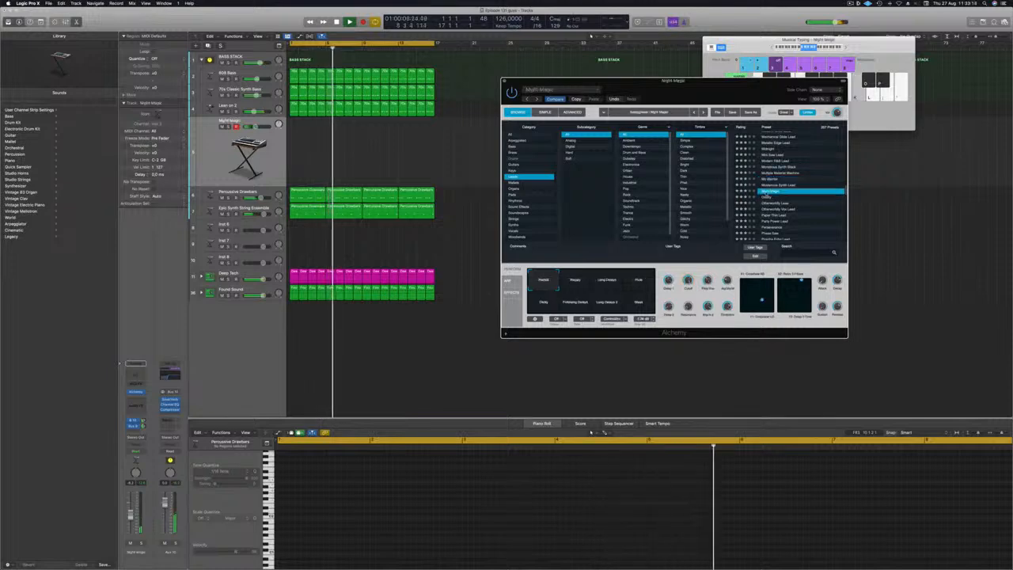
click(766, 197)
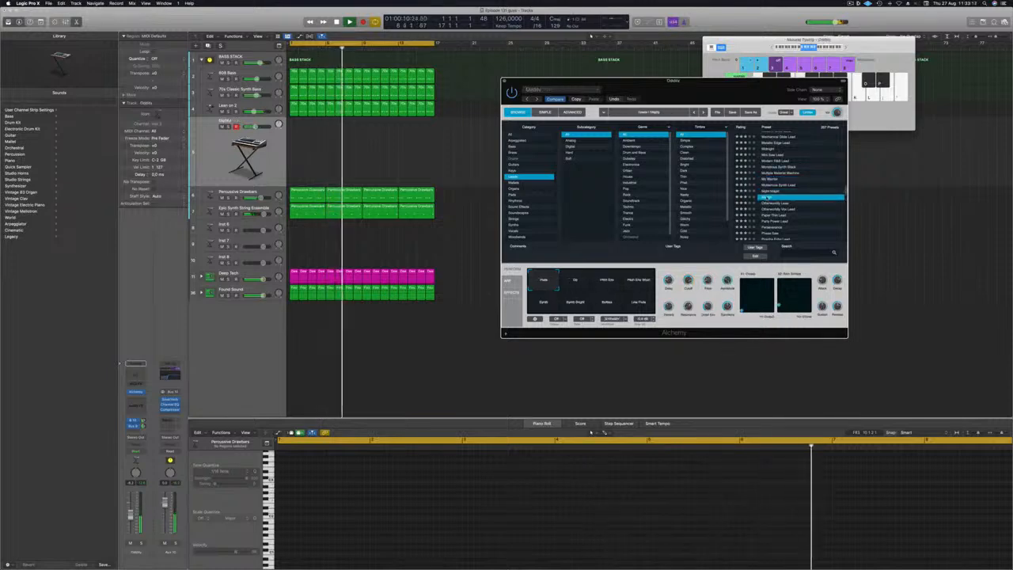
Load the Otherworldly Lead preset and test it at higher and lower Musical Typing octaves.
scroll(815, 182, down, 2)
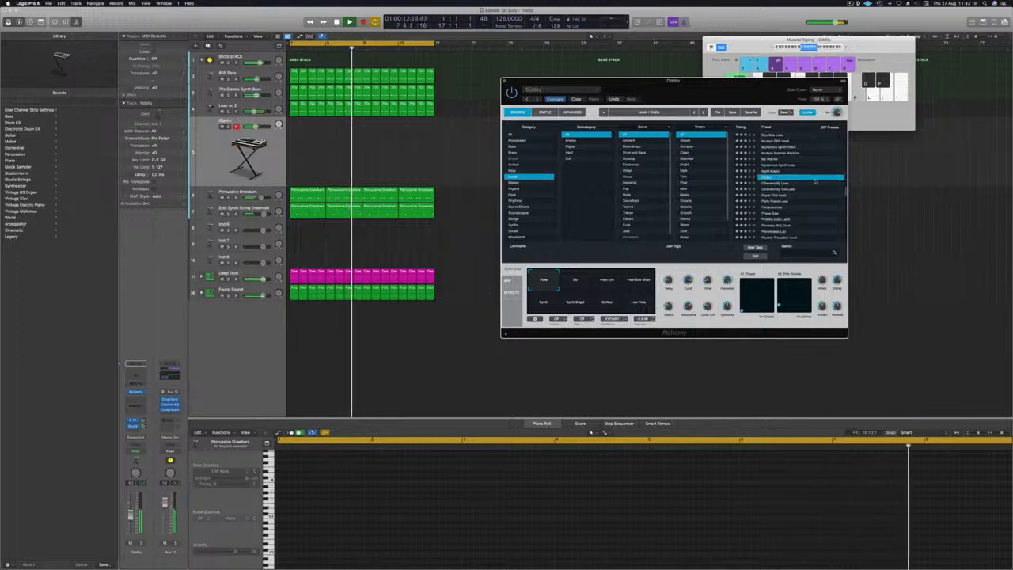
click(774, 184)
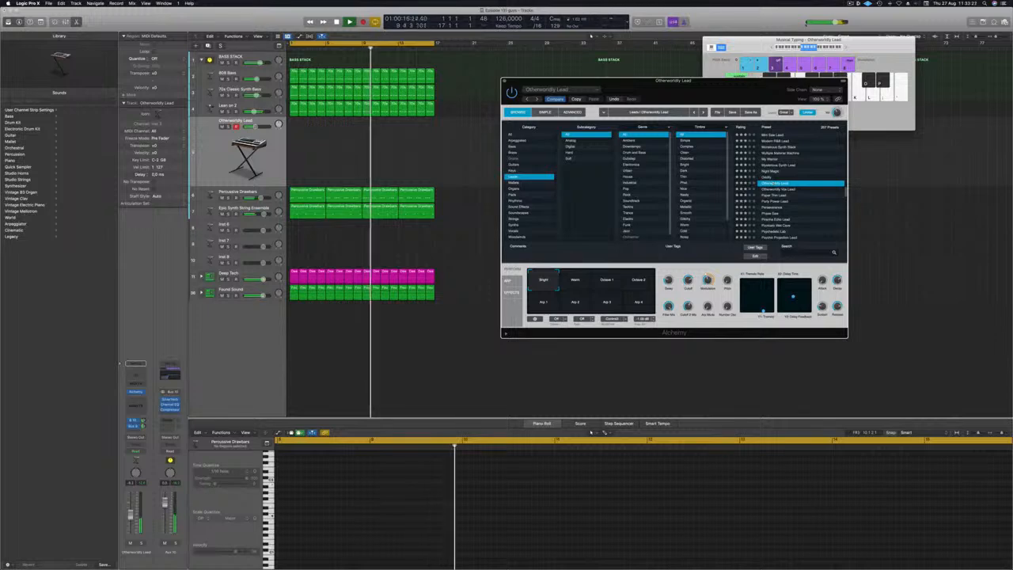
click(828, 49)
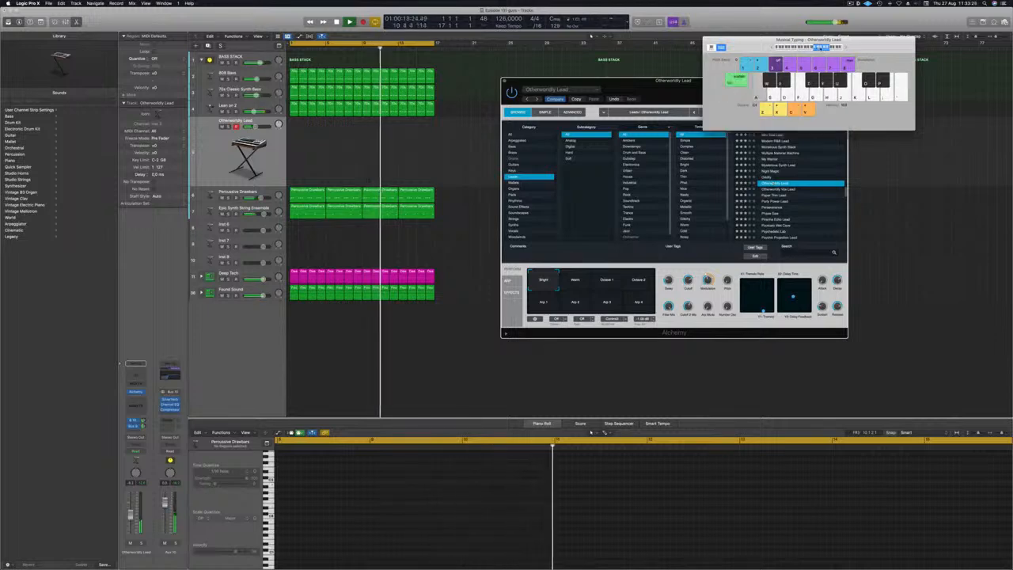
key(f)
click(804, 48)
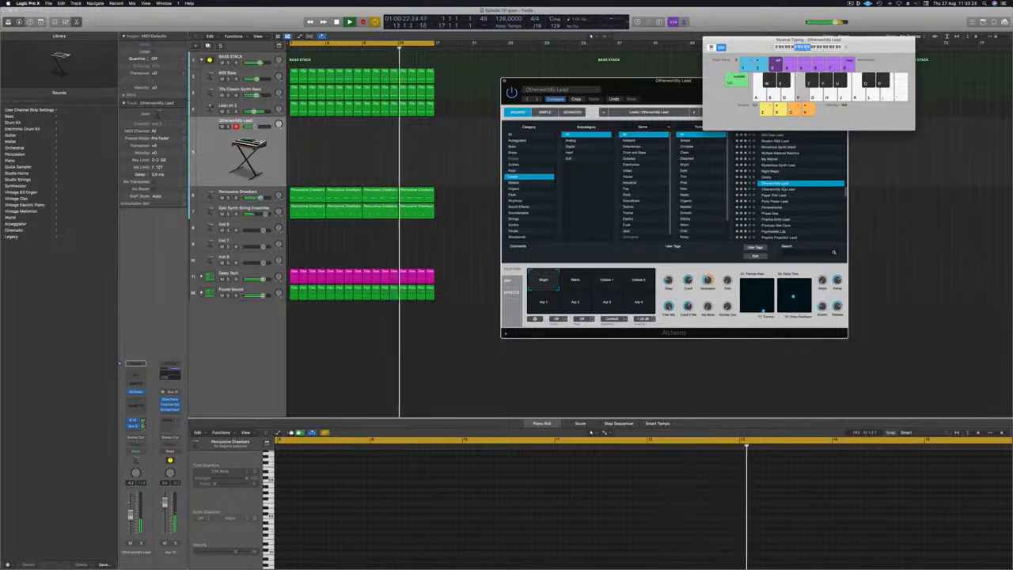
Audition the Otherworldly Vox Lead, Paper Thin Lead, Party Power Lead and Perseverance presets.
click(779, 190)
click(781, 190)
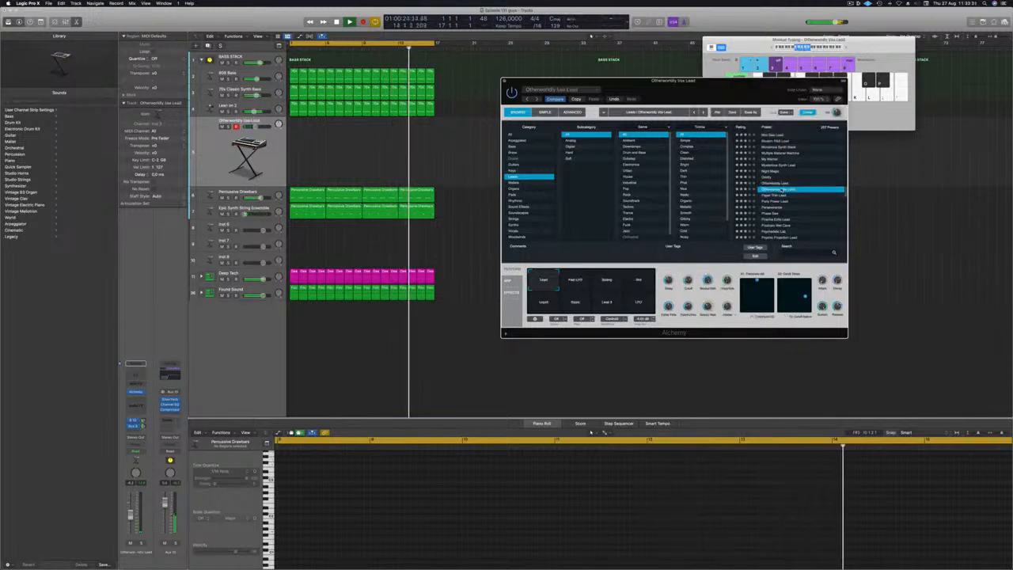
click(772, 196)
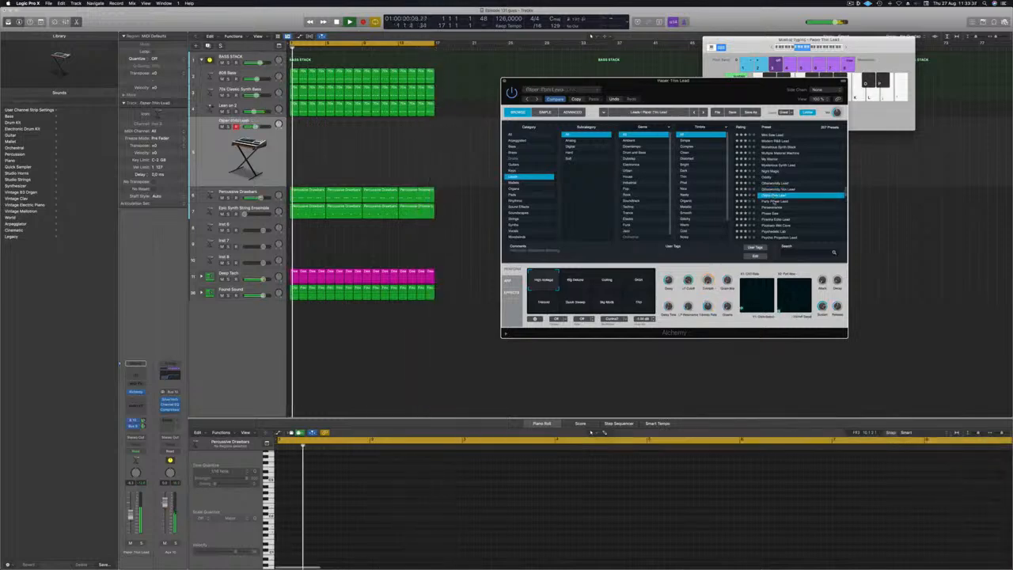
click(772, 202)
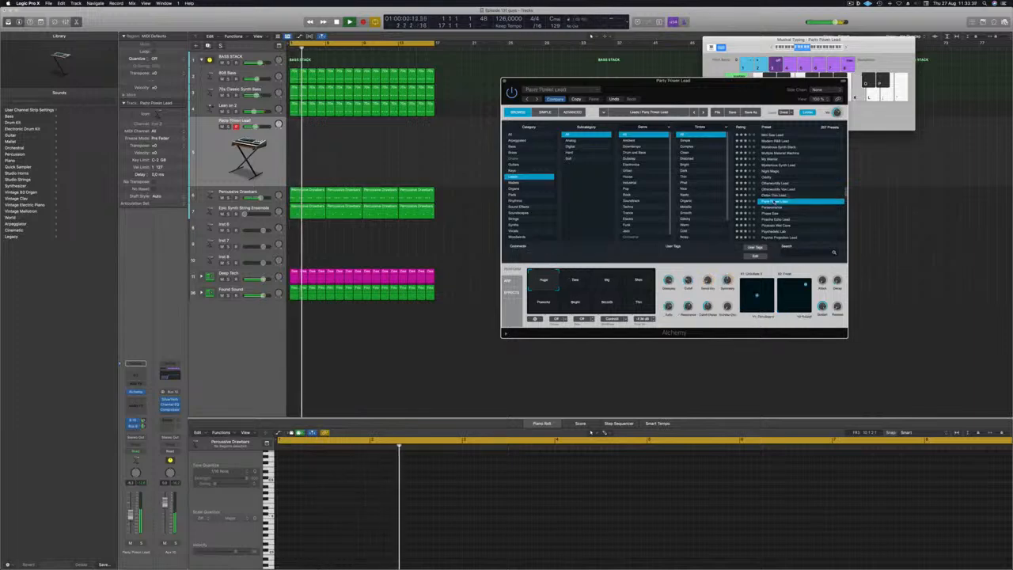
click(774, 207)
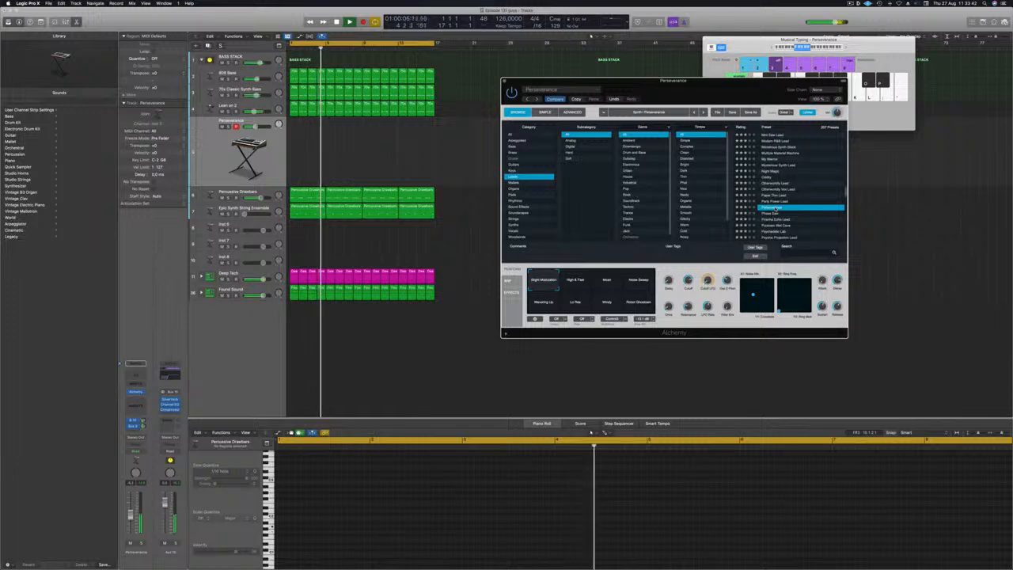
Load the Phase Saw preset and compare its performance snapshots, including Future Waves, ending on the first, Phasey.
click(772, 214)
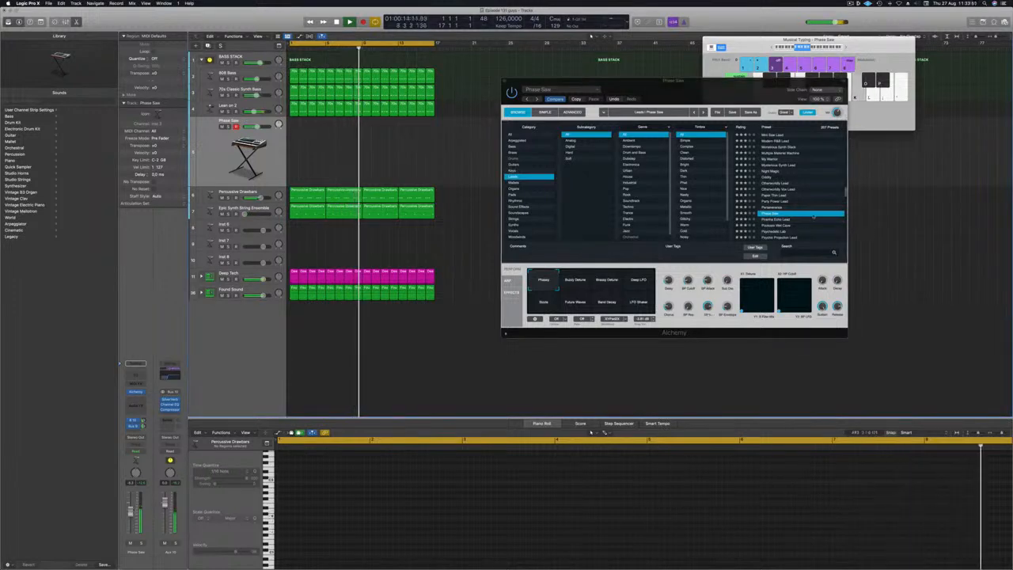
click(843, 45)
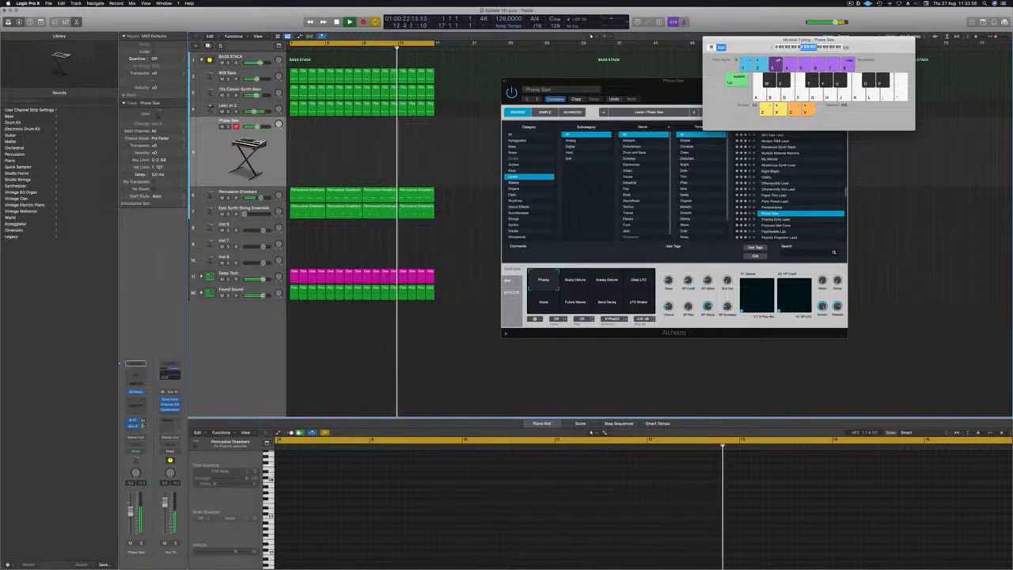
click(577, 282)
click(606, 282)
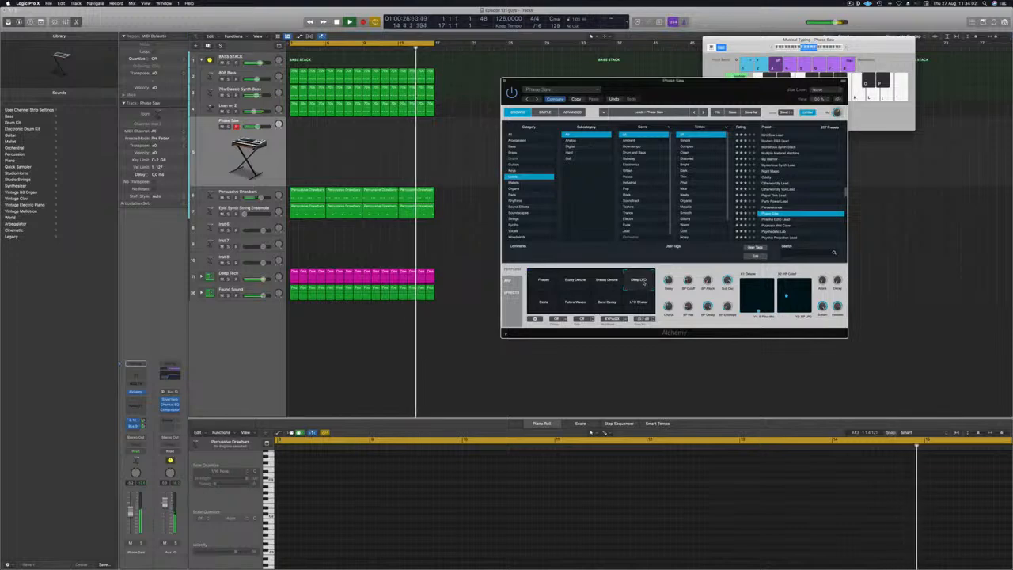
click(557, 304)
click(578, 306)
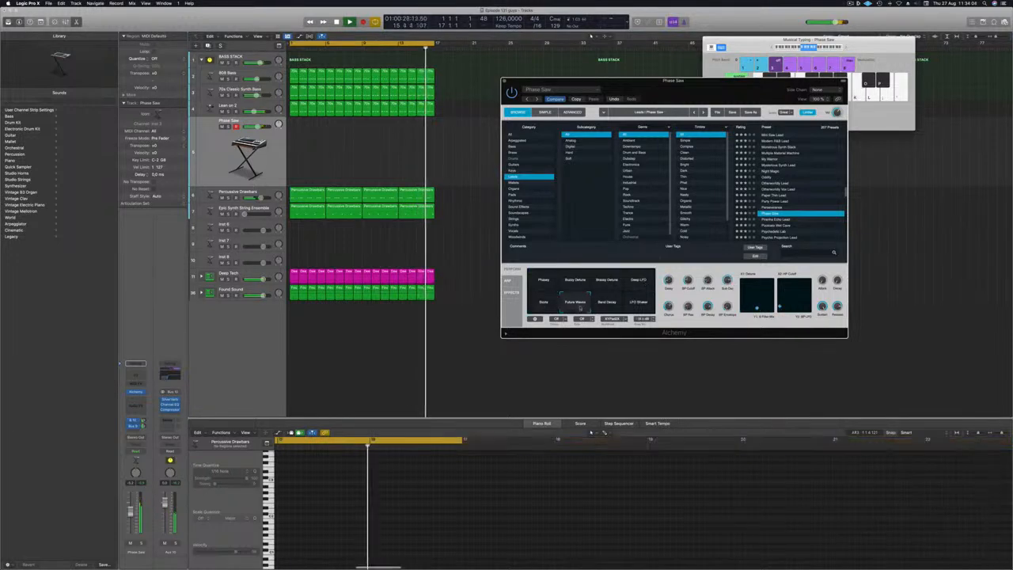
click(543, 281)
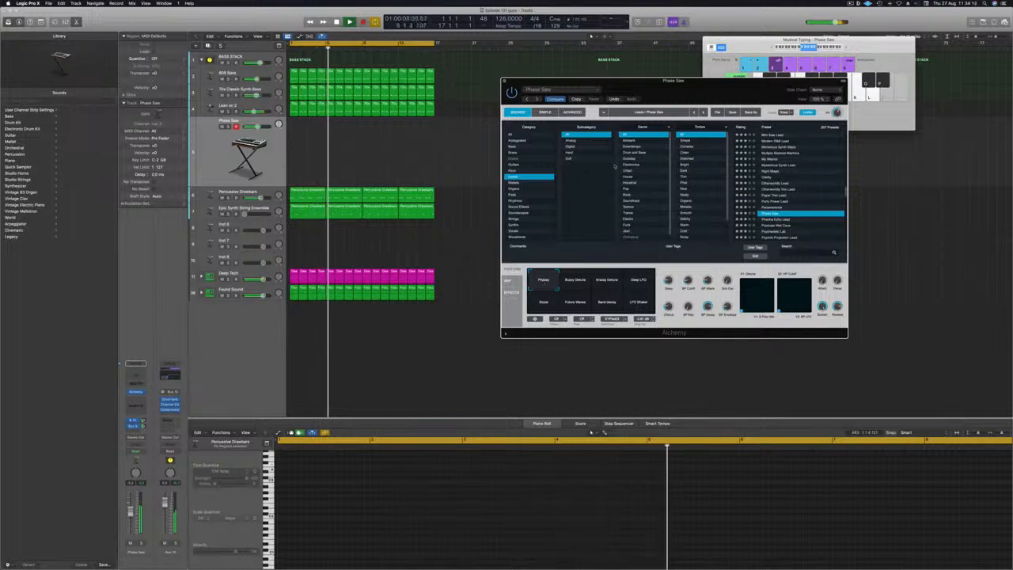
Record a Phase Saw lead melody with Musical Typing over the playing loop until about bar 16.
click(845, 48)
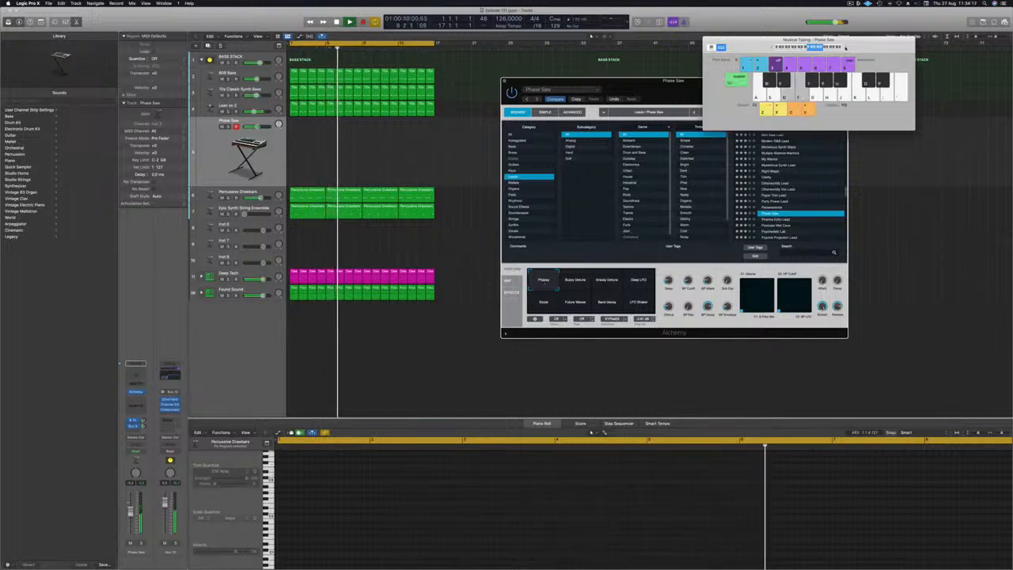
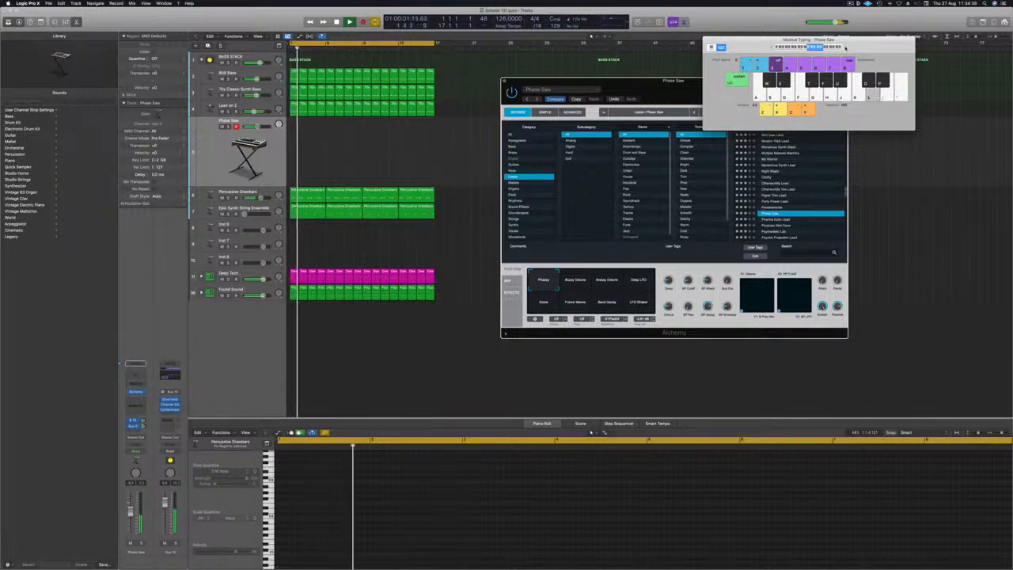
key(r)
key(l)
key(semicolon)
key(l)
key(semicolon)
key(l)
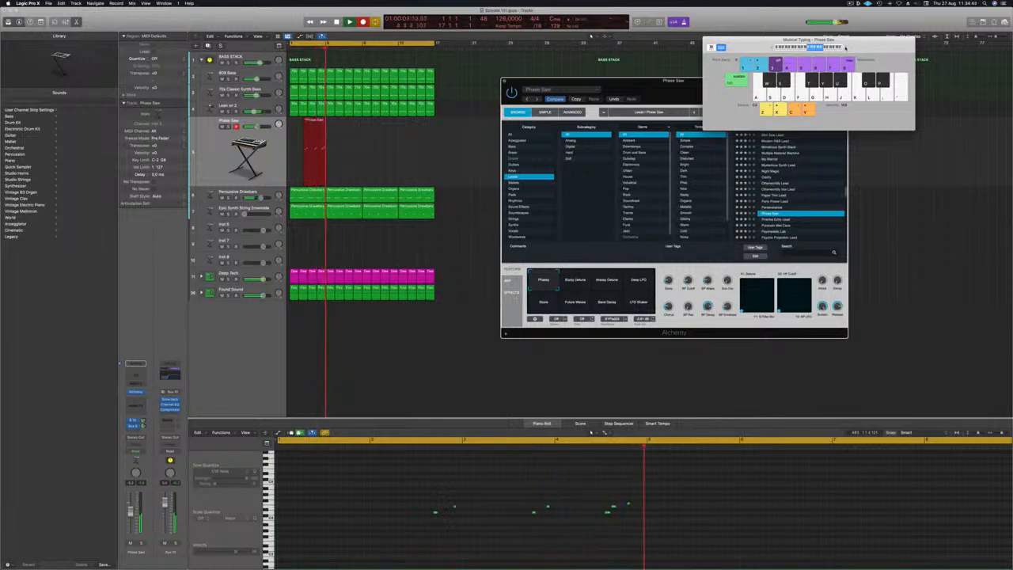
key(l)
key(l)
key(semicolon)
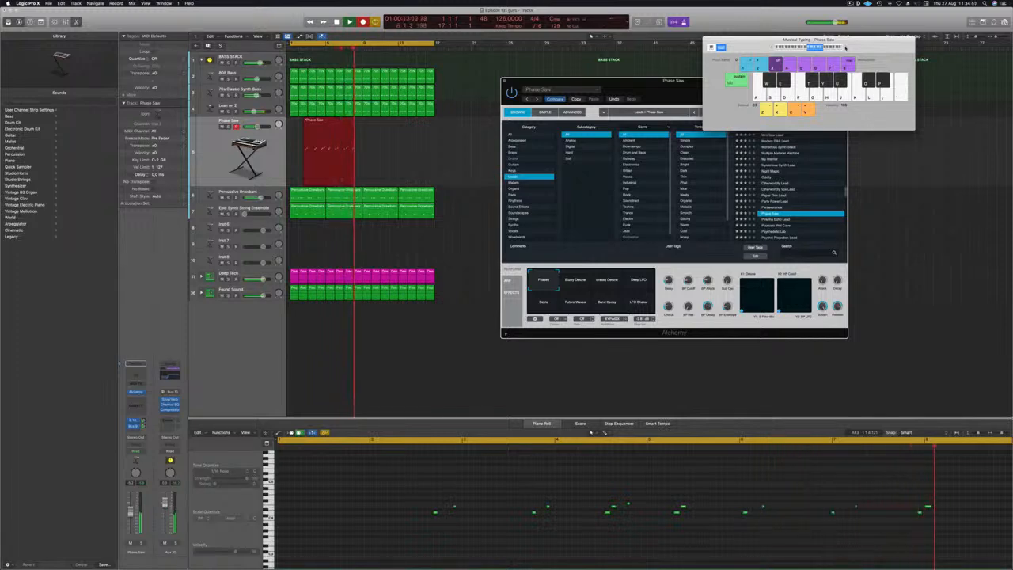
key(h)
key(g)
key(f)
key(d)
key(l)
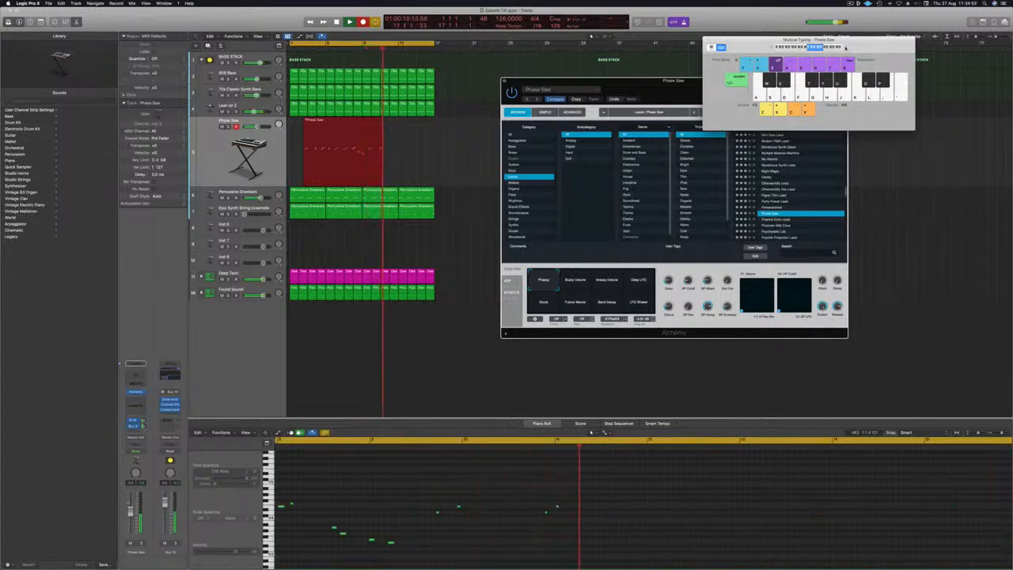
key(p)
key(apostrophe)
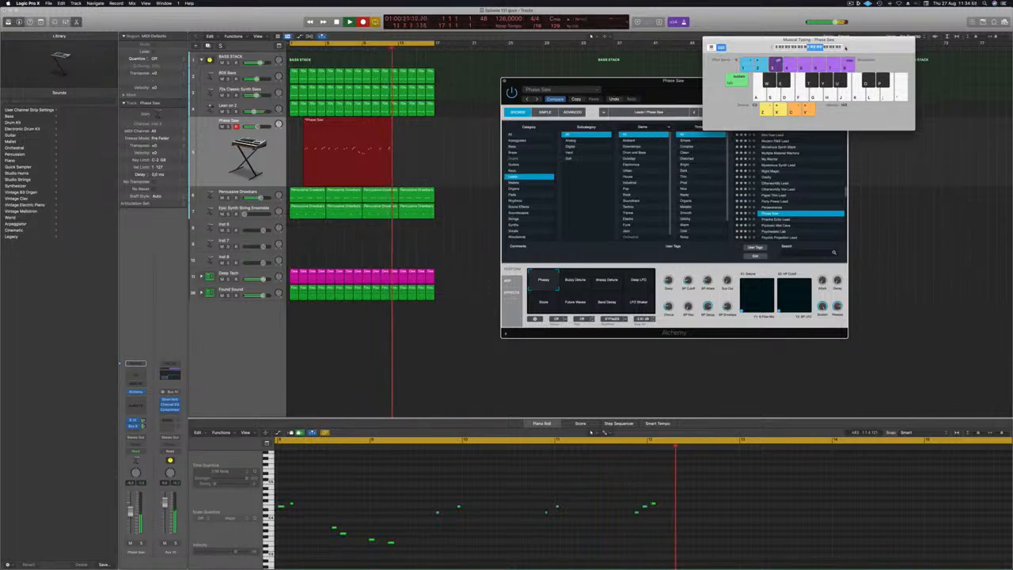
key(l)
key(semicolon)
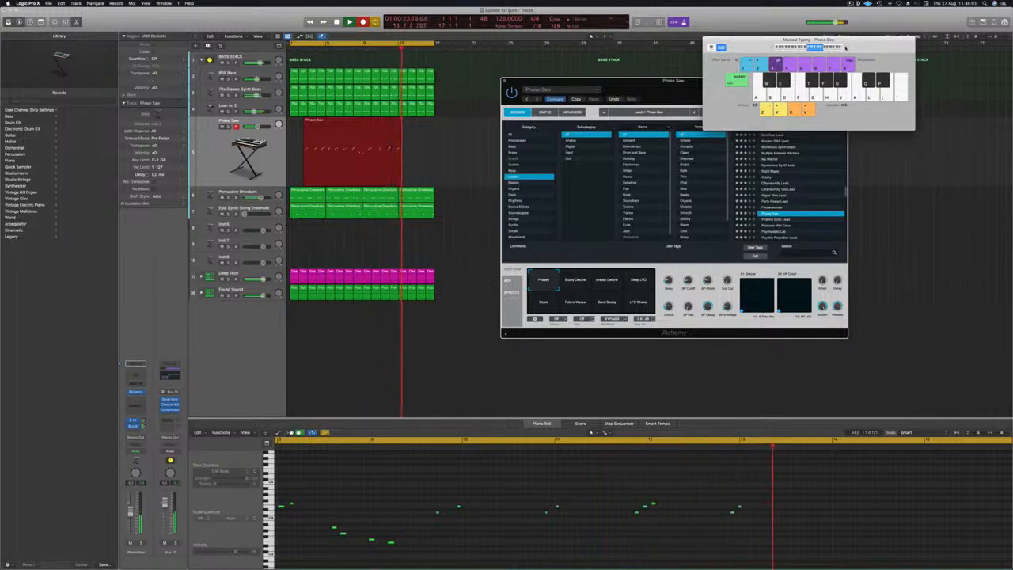
key(l)
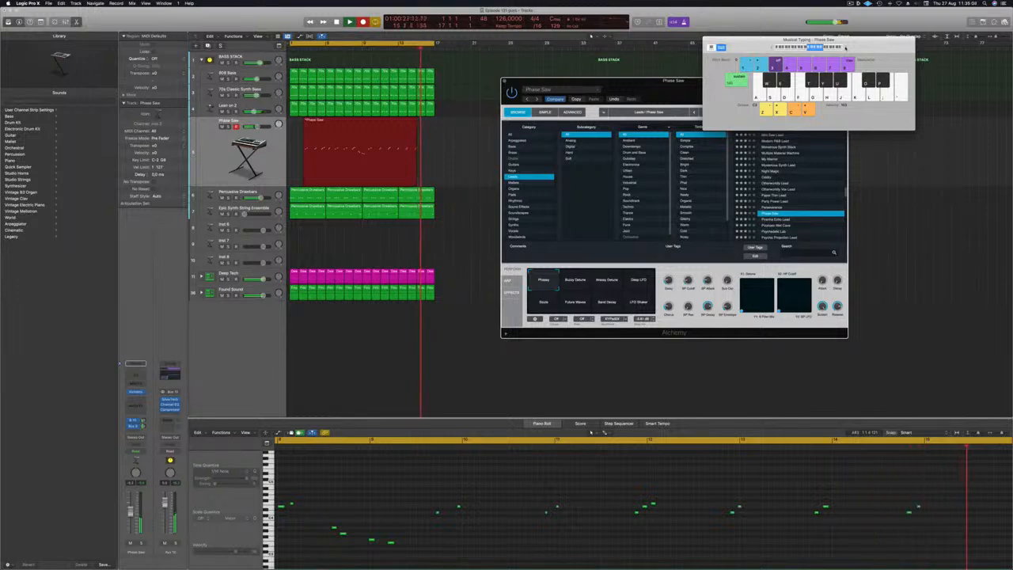
key(space)
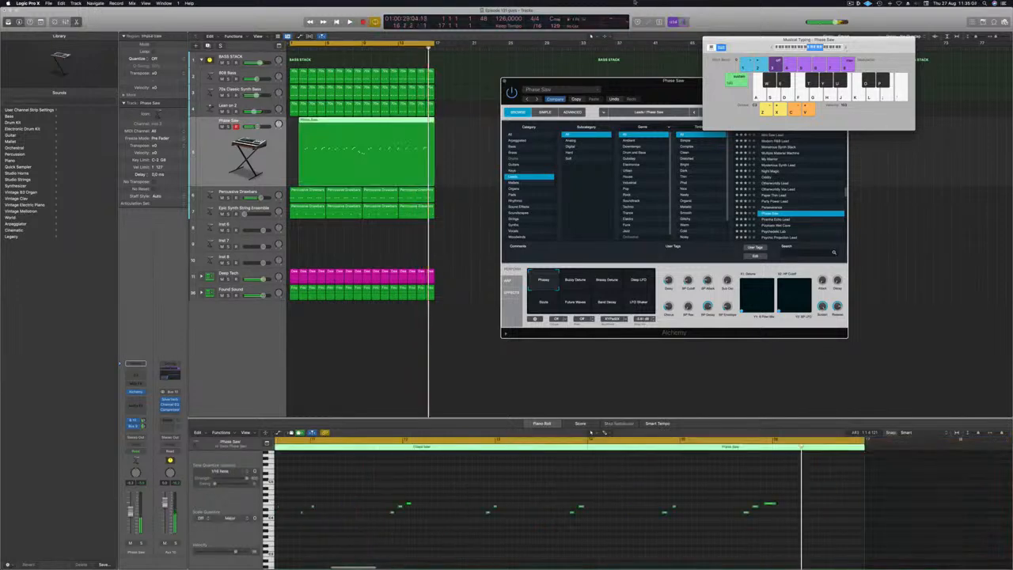
Play back the take, split the Phase Saw region at about bar 10 and delete the part before the split.
key(Return)
key(space)
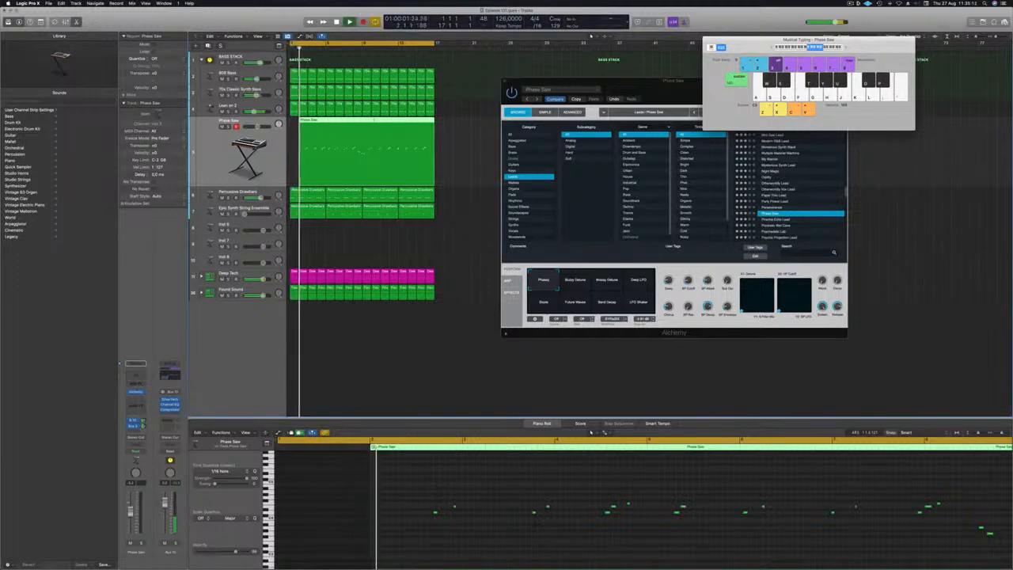
super+click(372, 123)
click(357, 122)
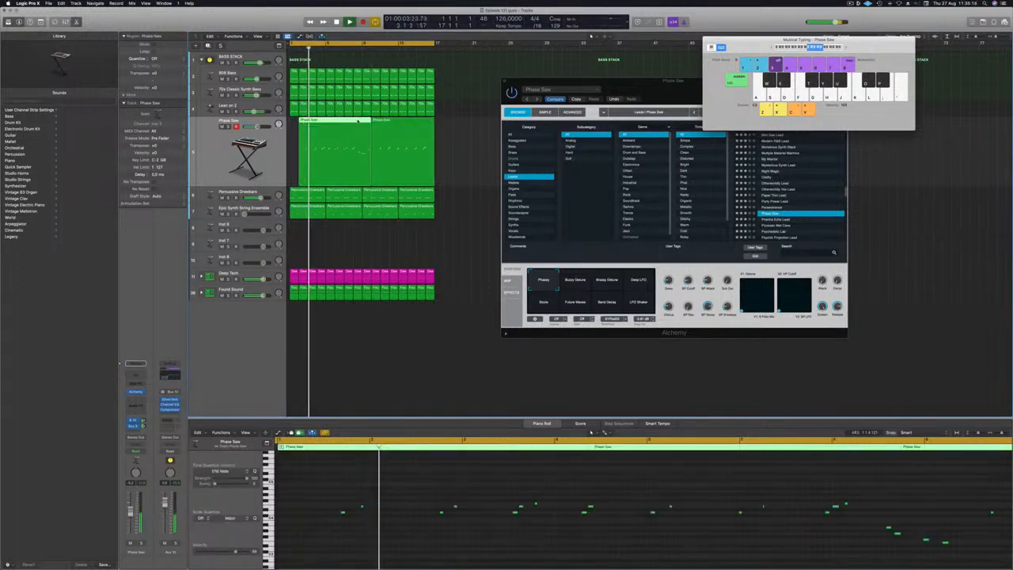
key(Delete)
key(Delete)
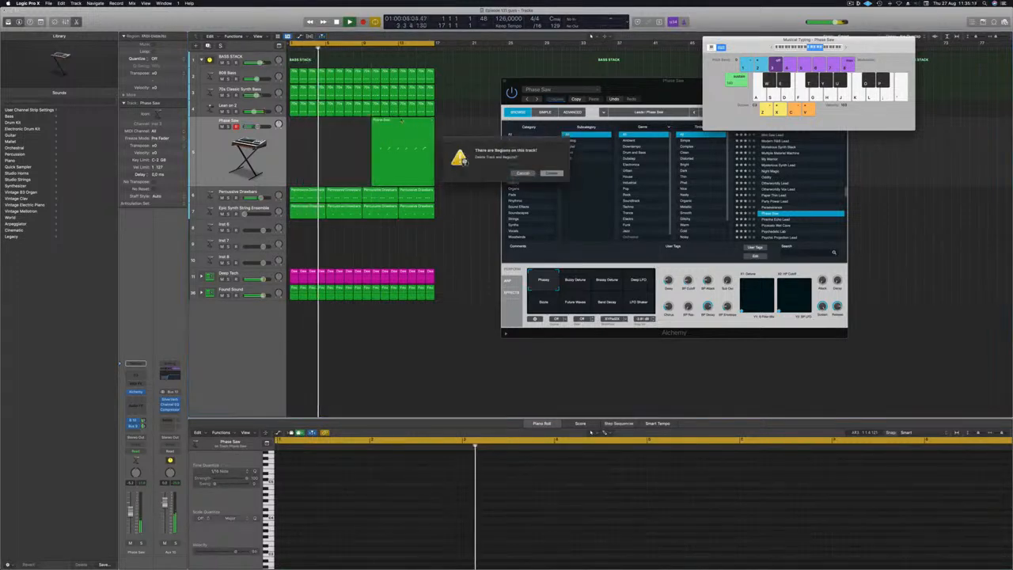
click(522, 174)
Move the remaining Phase Saw region to bar 1 and quantize all its notes to 1/16.
drag(418, 123, 338, 123)
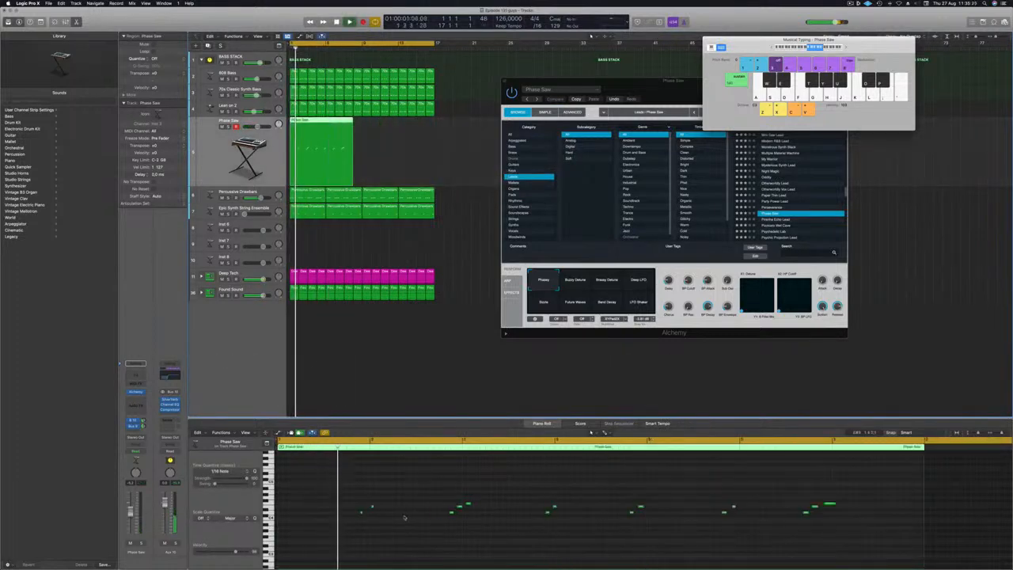
key(super+a)
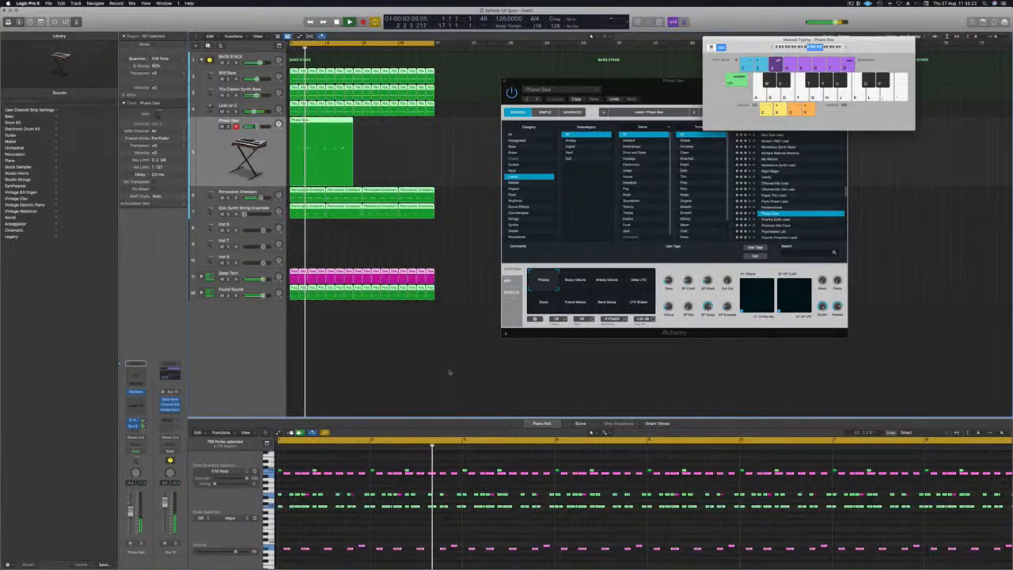
click(483, 224)
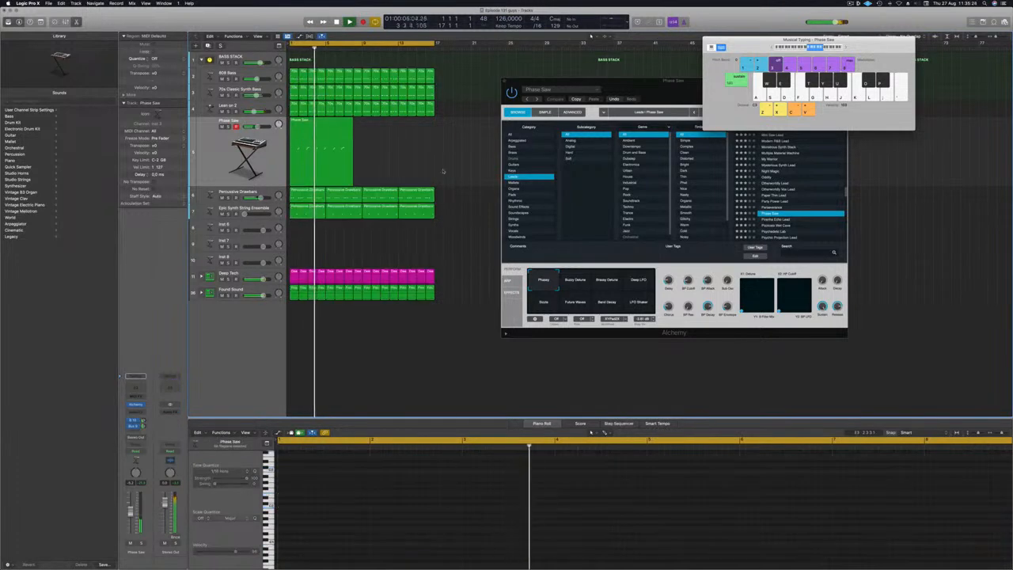
click(322, 130)
click(377, 557)
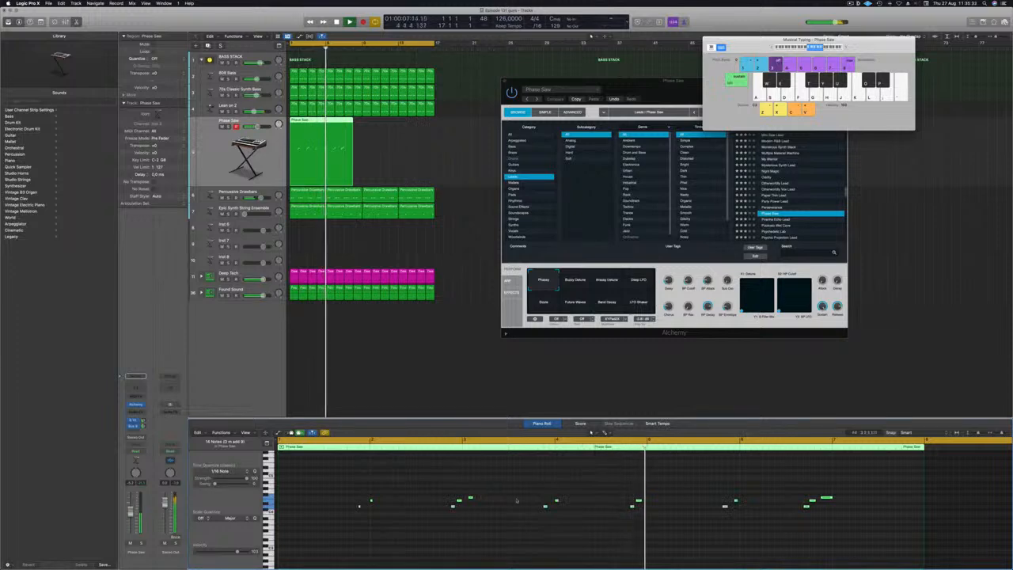
Trim the Phase Saw region to its first four bars and shift its last two notes slightly later.
click(367, 486)
drag(354, 488, 937, 519)
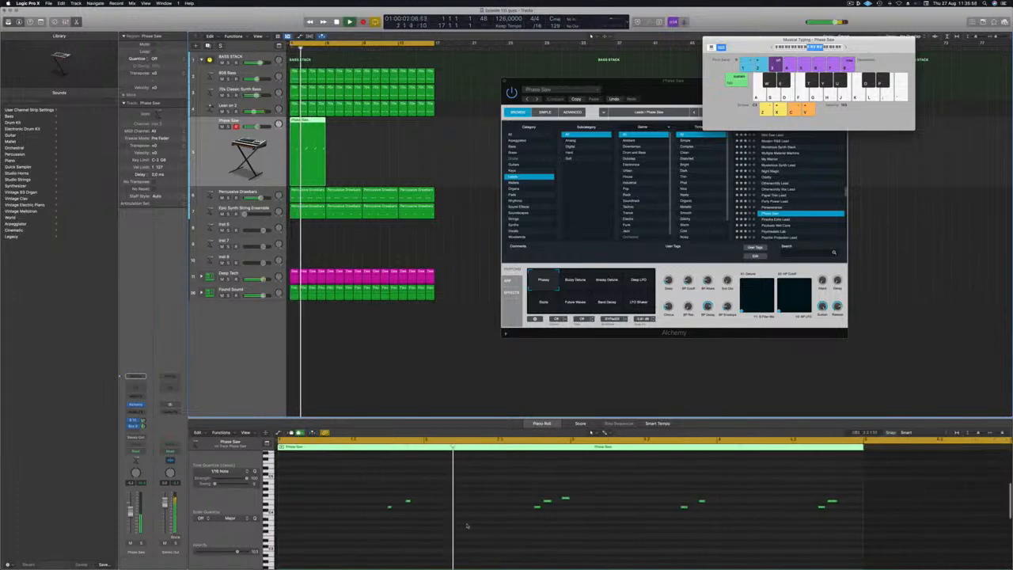
scroll(543, 511, up, 1)
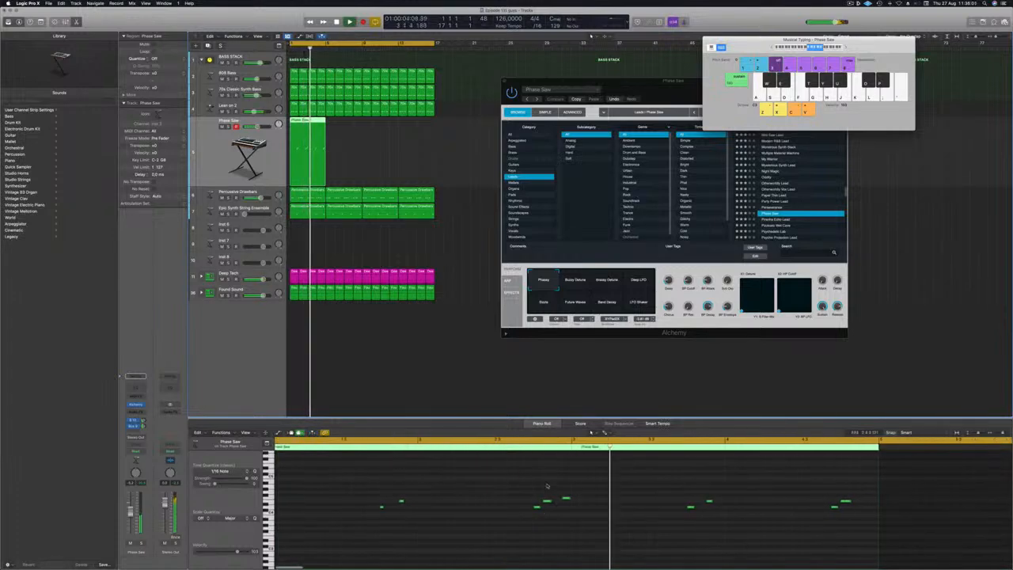
scroll(546, 485, down, 2)
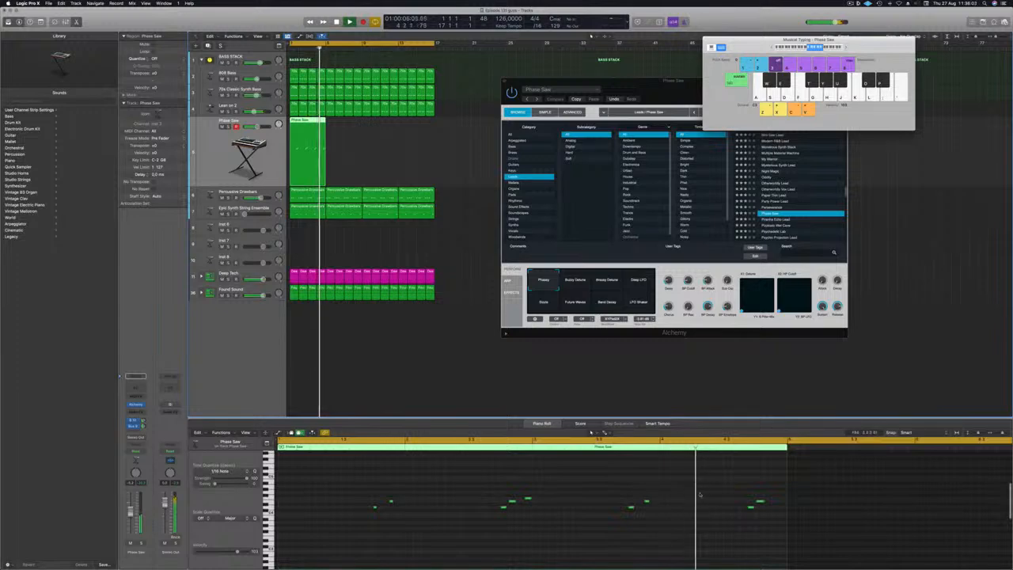
click(752, 508)
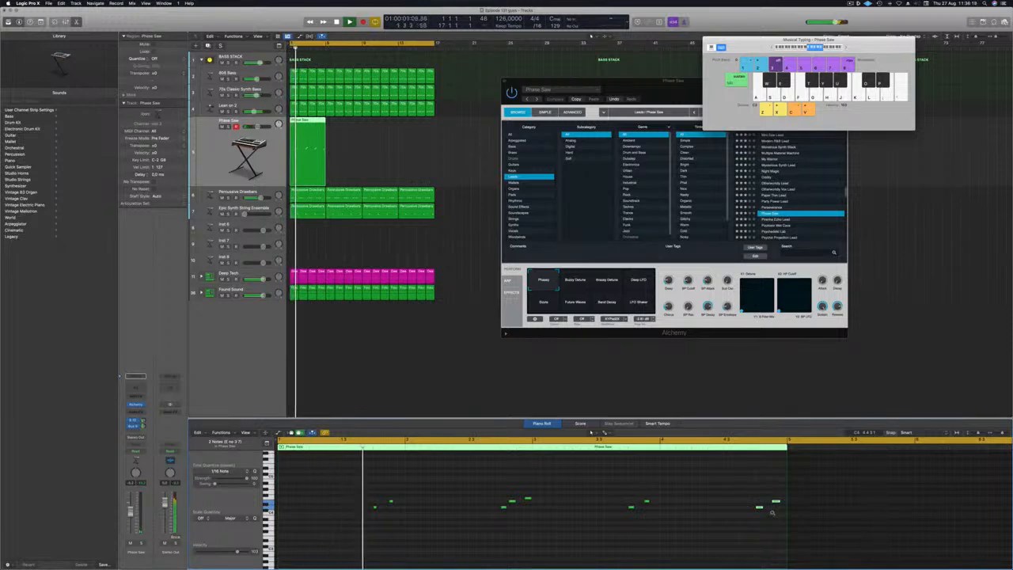
scroll(547, 474, down, 3)
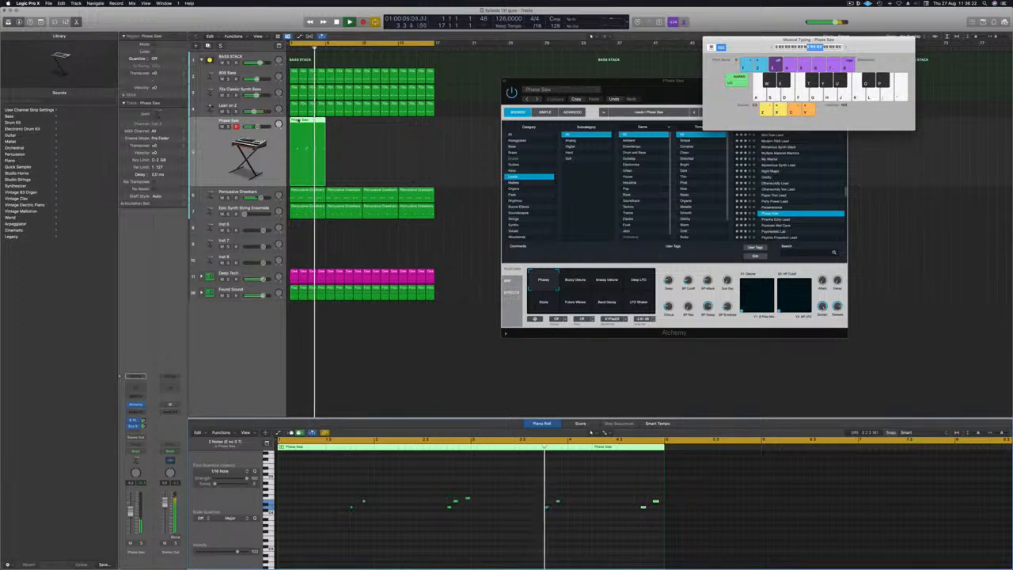
Copy the four-bar Phase Saw region along the track up to bar 17 and transpose all the notes down one octave.
drag(299, 121, 385, 129)
drag(445, 143, 310, 148)
click(512, 528)
key(super+a)
key(alt+shift+Down)
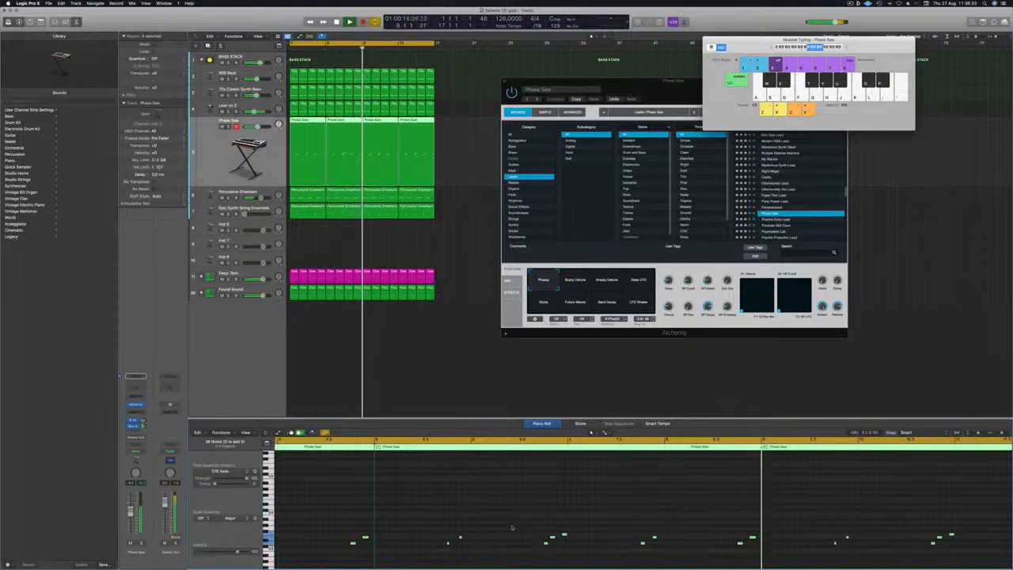
key(alt+shift+Down)
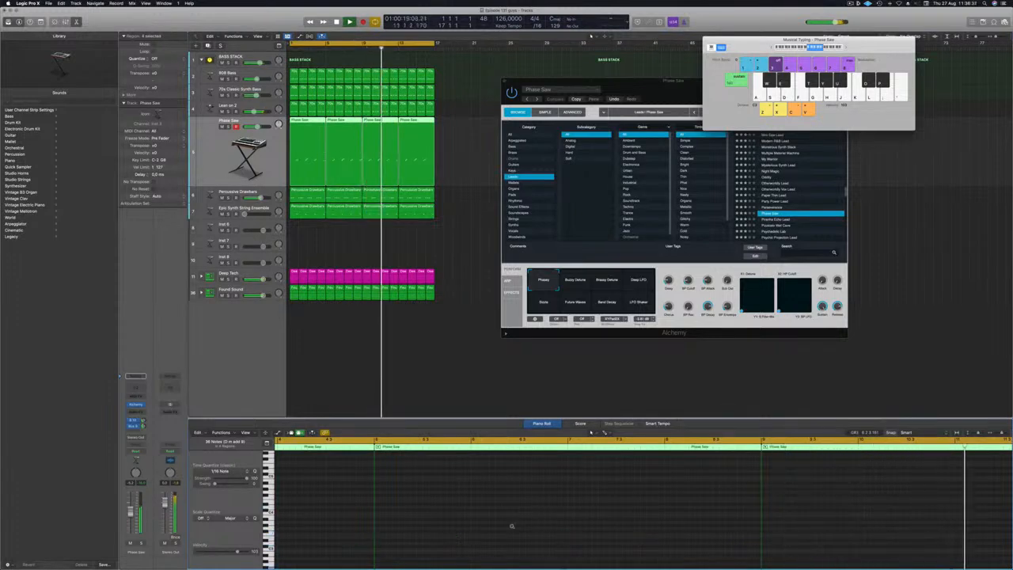
key(alt+shift+Up)
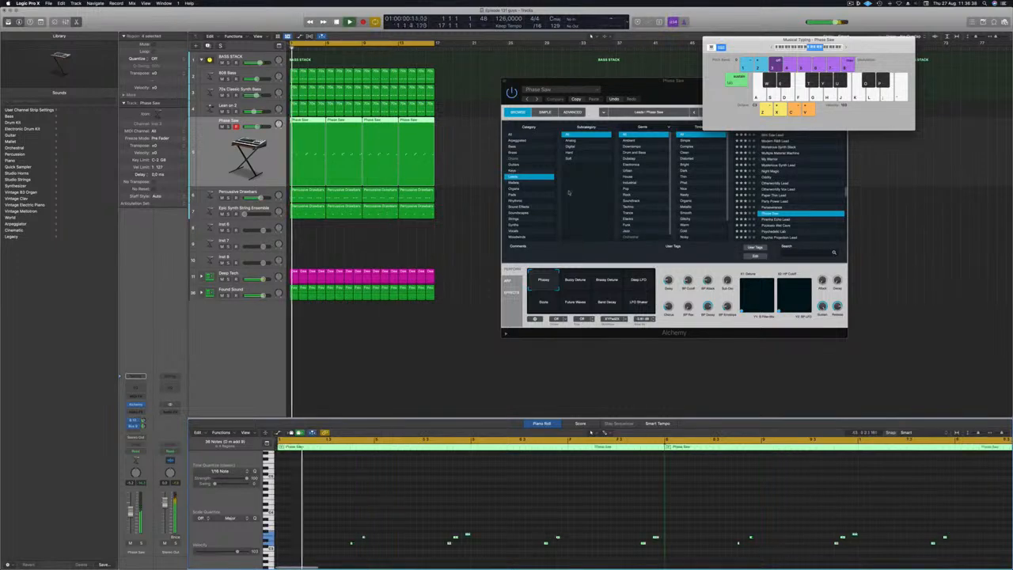
Audition the Piranha Echo Lead preset on the lead track in Alchemy, and load Pizzicato Wet Cave.
drag(575, 98, 461, 99)
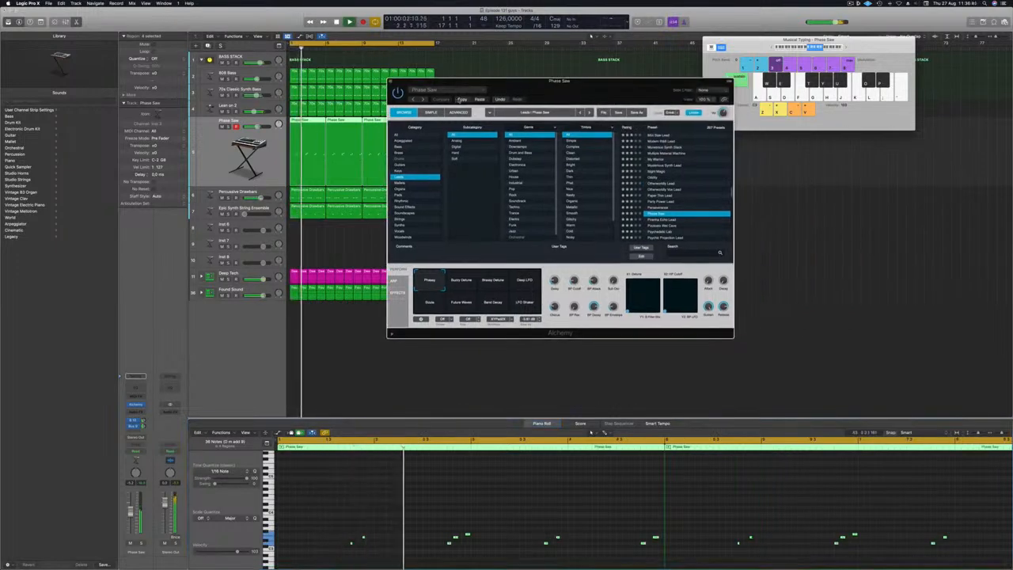
scroll(649, 183, down, 2)
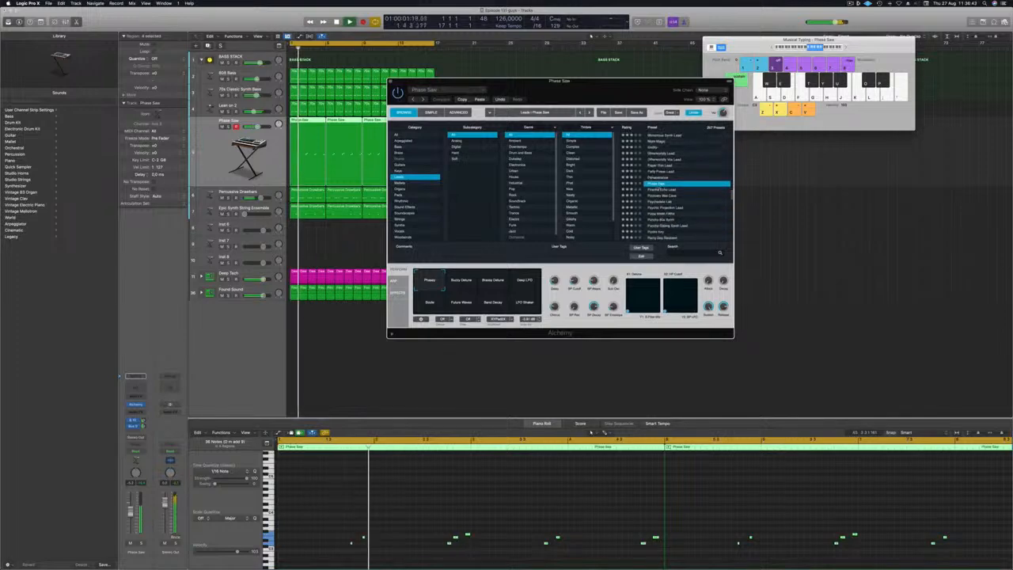
click(660, 190)
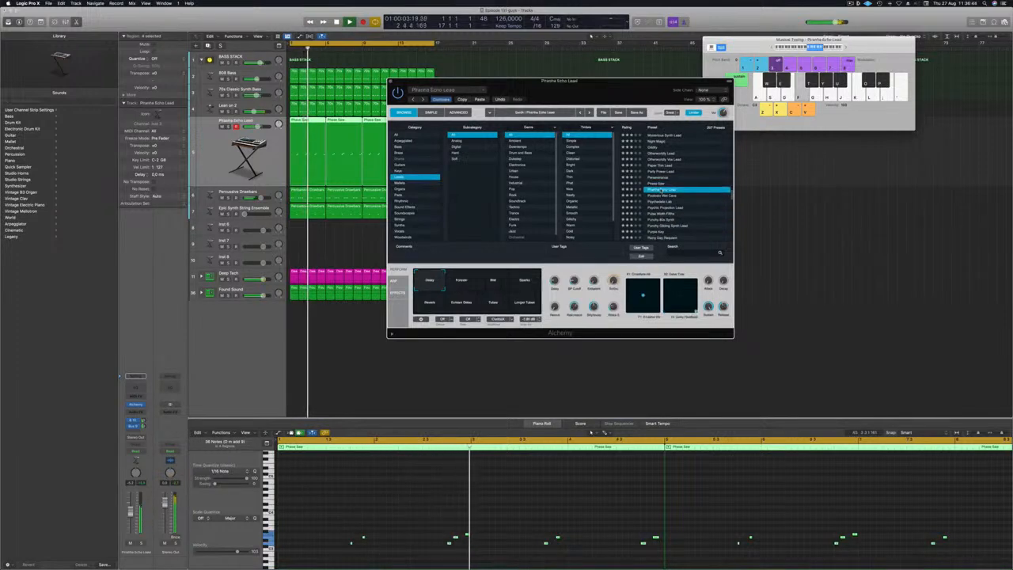
click(661, 196)
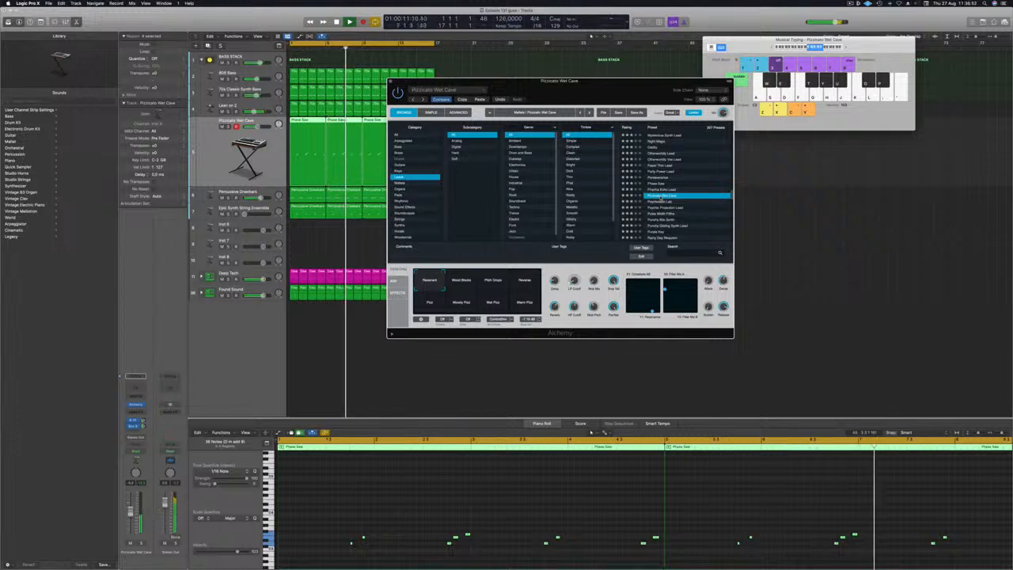
scroll(660, 201, down, 2)
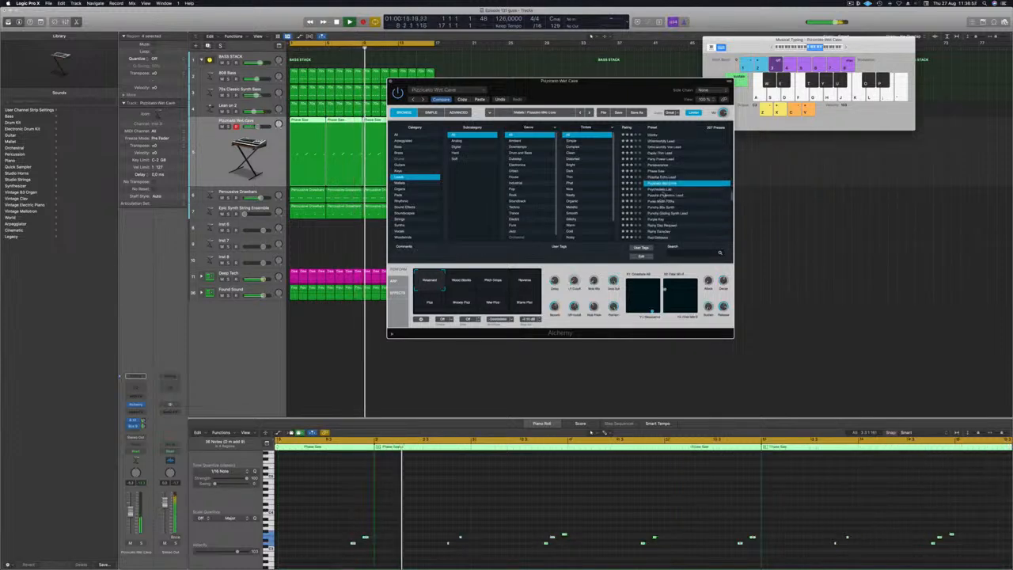
Compare the Pizzicato Wet Cave snapshots Wood Blocks, Pitch Drops, Reverse and Pizz, ending on Woody Pizz.
click(463, 281)
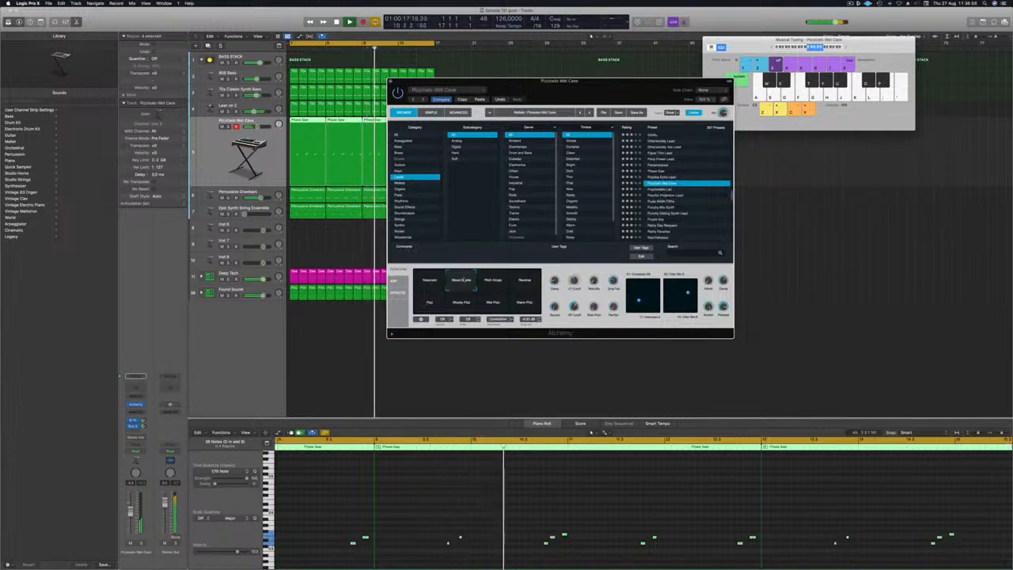
click(493, 279)
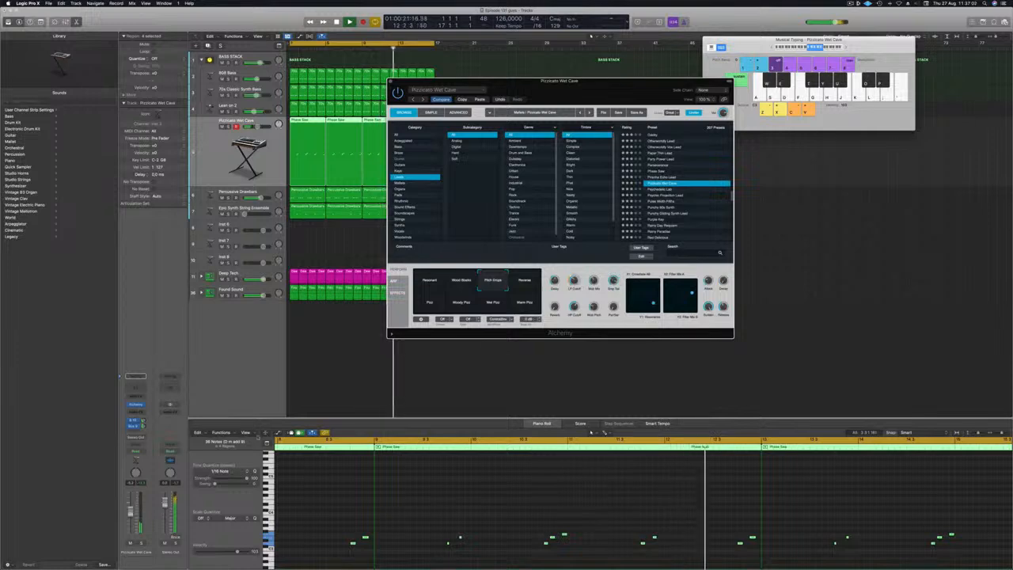
click(591, 432)
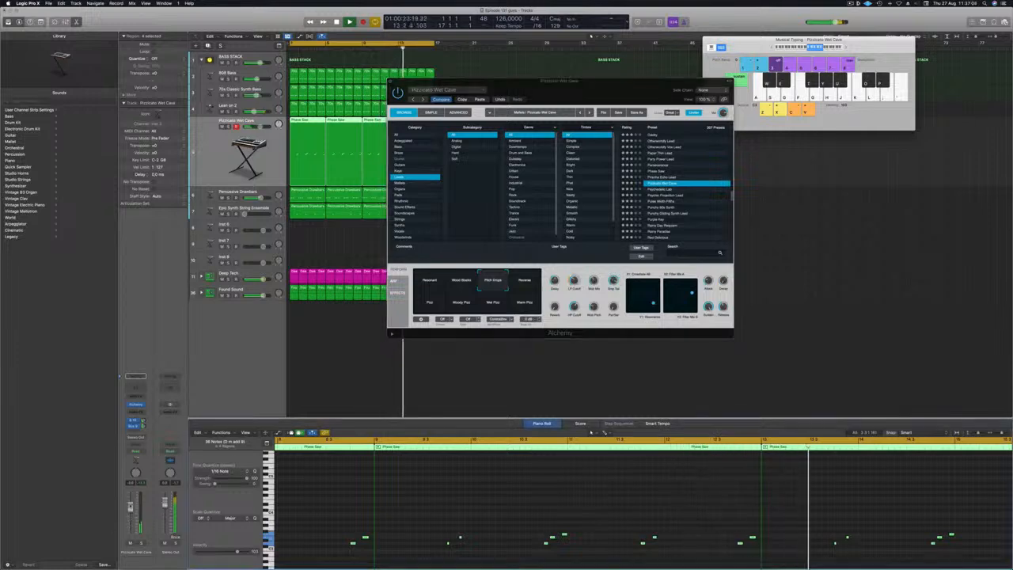
click(524, 281)
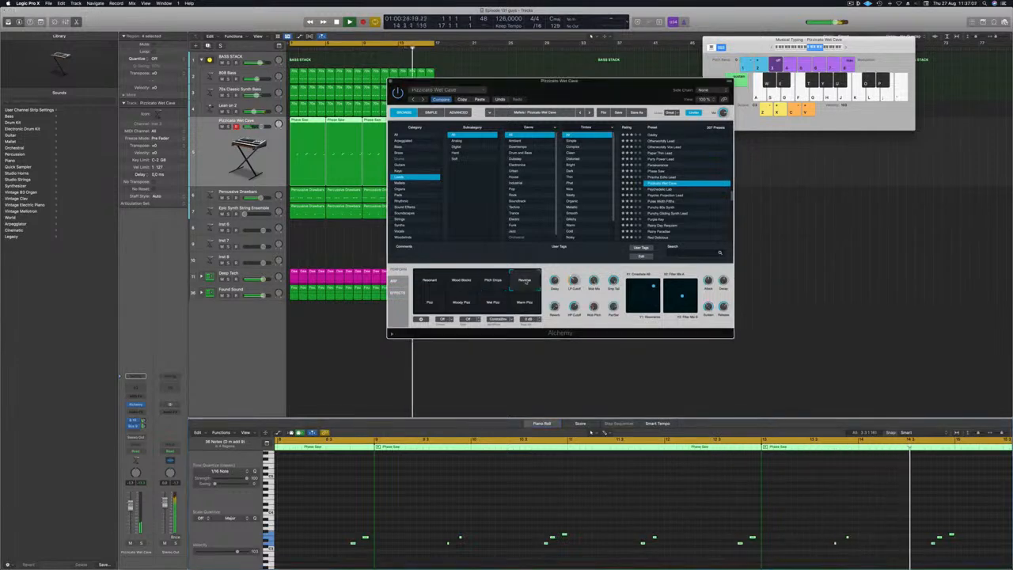
click(424, 308)
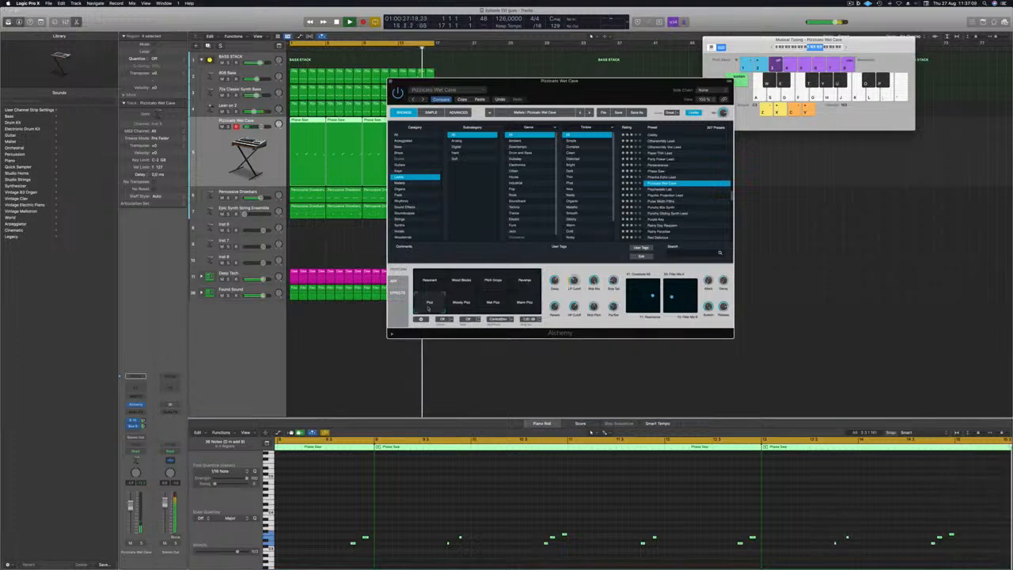
click(456, 307)
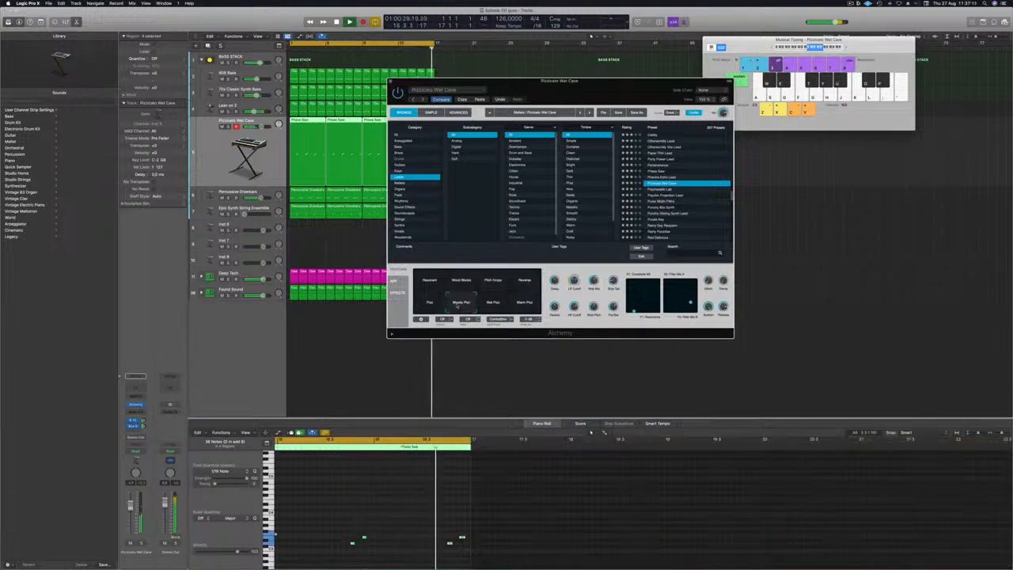
Compare the Wet Pizz and Warm Pizz snapshots, choose Resonant, and close the Alchemy window while playing the track.
click(494, 307)
click(525, 305)
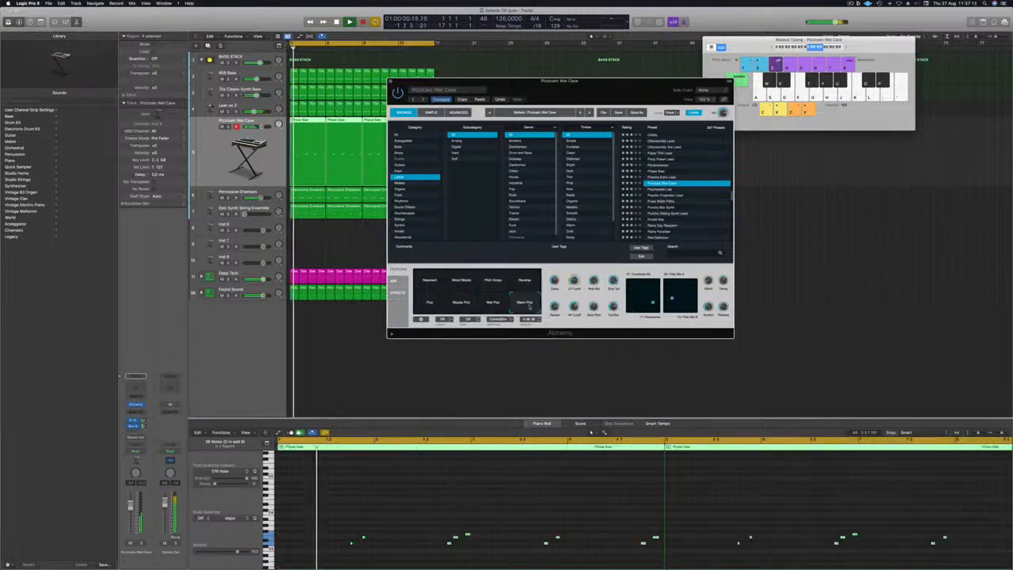
click(430, 283)
key(space)
key(space)
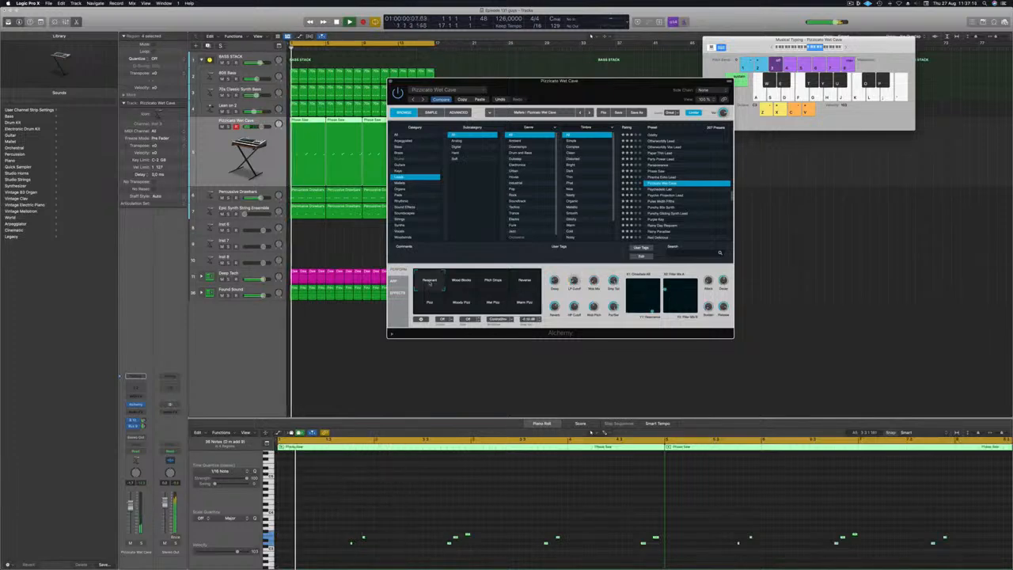
drag(406, 81, 494, 114)
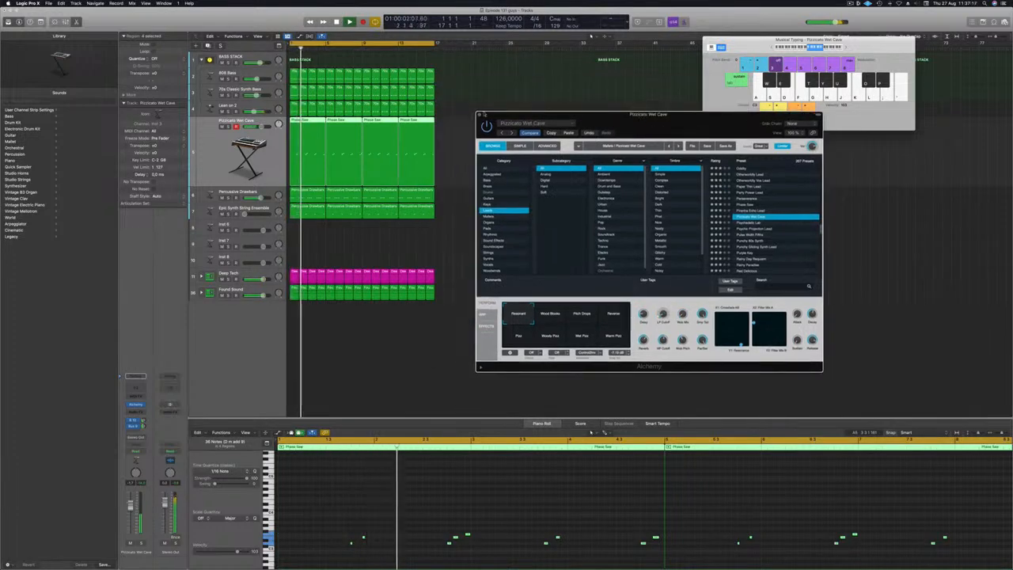
click(480, 115)
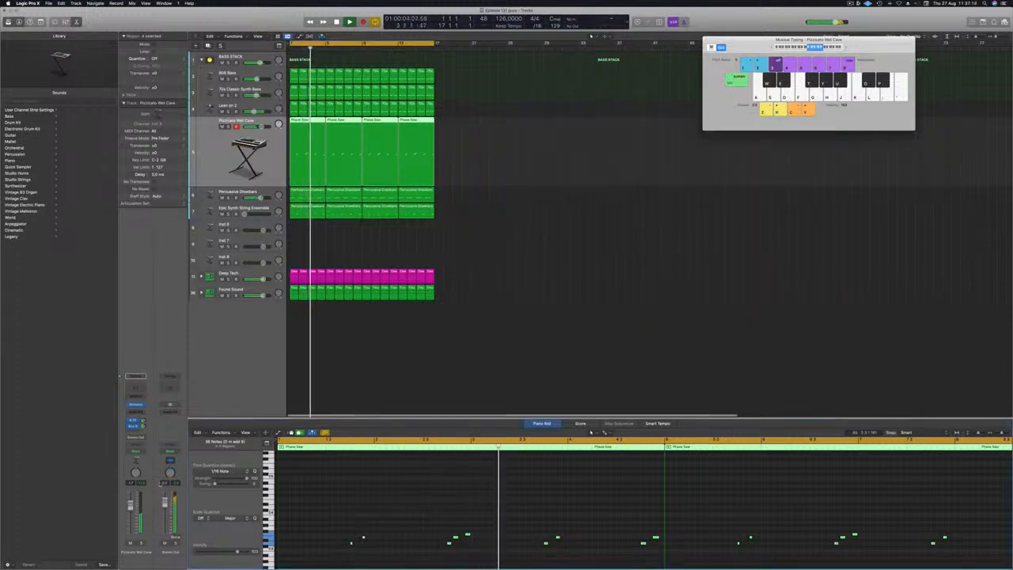
key(space)
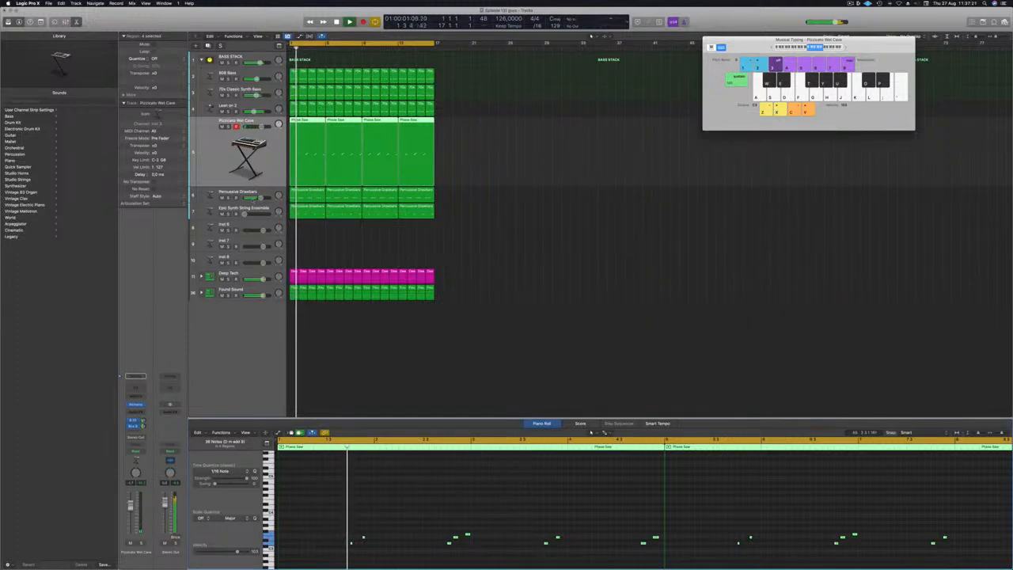
Set the Pizzicato Wet Cave track's automation mode to Touch and return playback to the start.
click(255, 167)
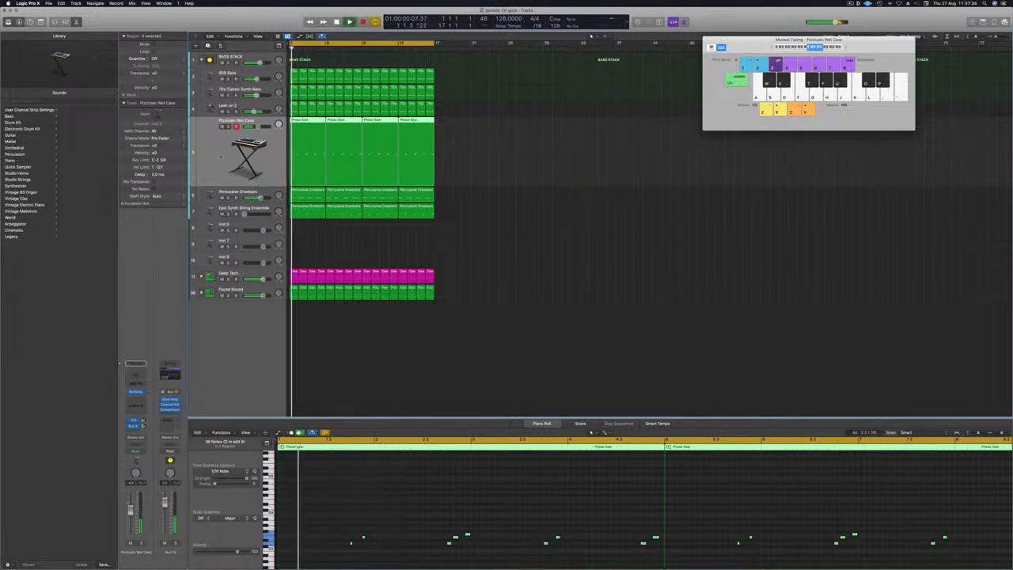
click(136, 451)
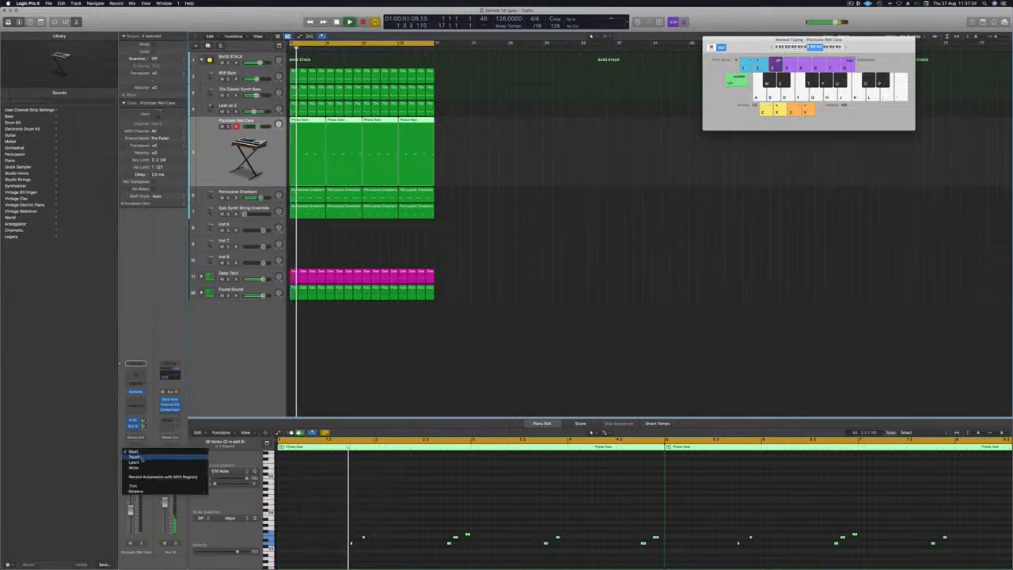
click(141, 457)
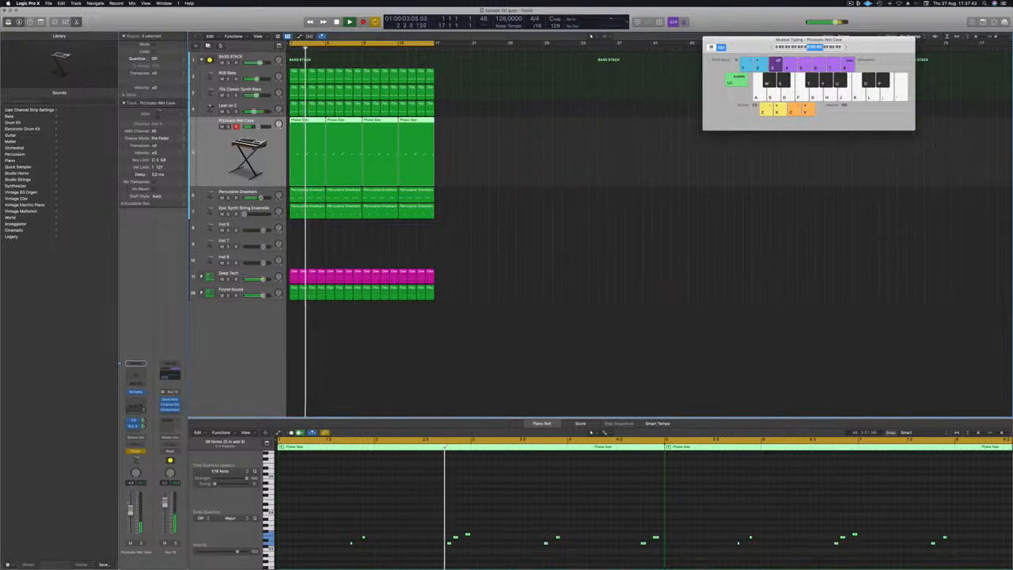
key(Return)
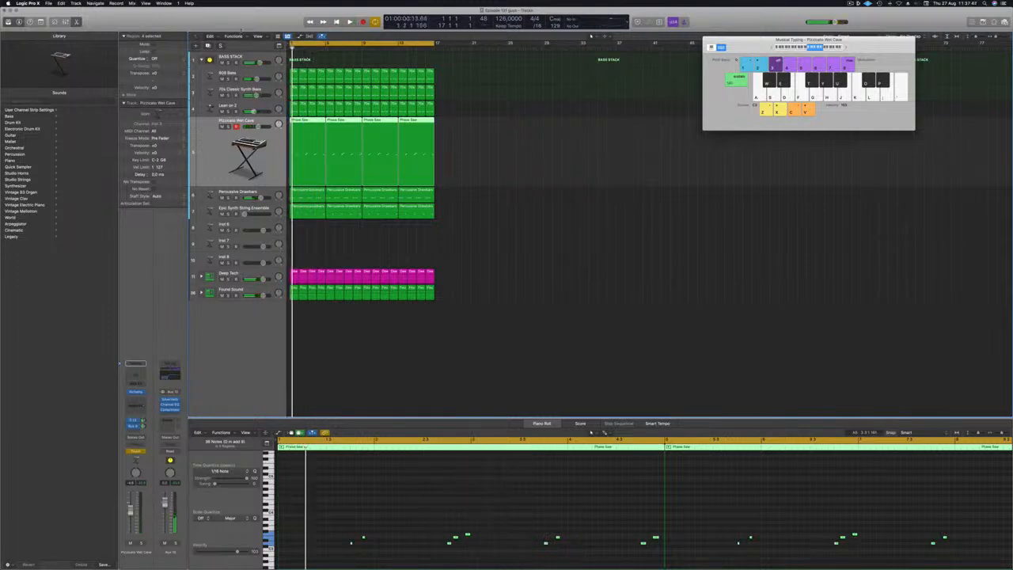
Hide the Musical Typing keyboard and display the toolbar and the track automation.
key(ctrl+alt+super+t)
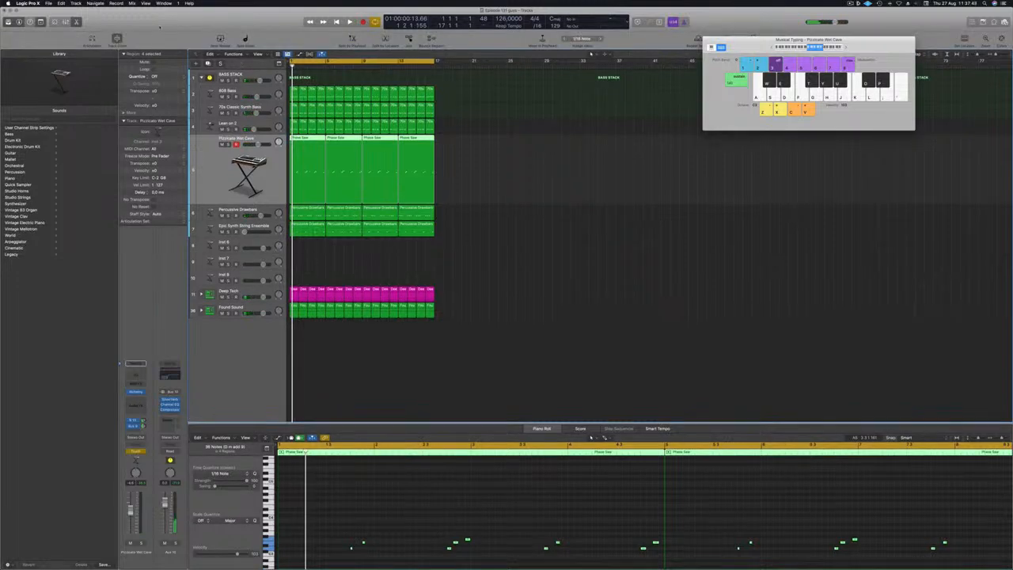
click(512, 222)
key(super+k)
key(a)
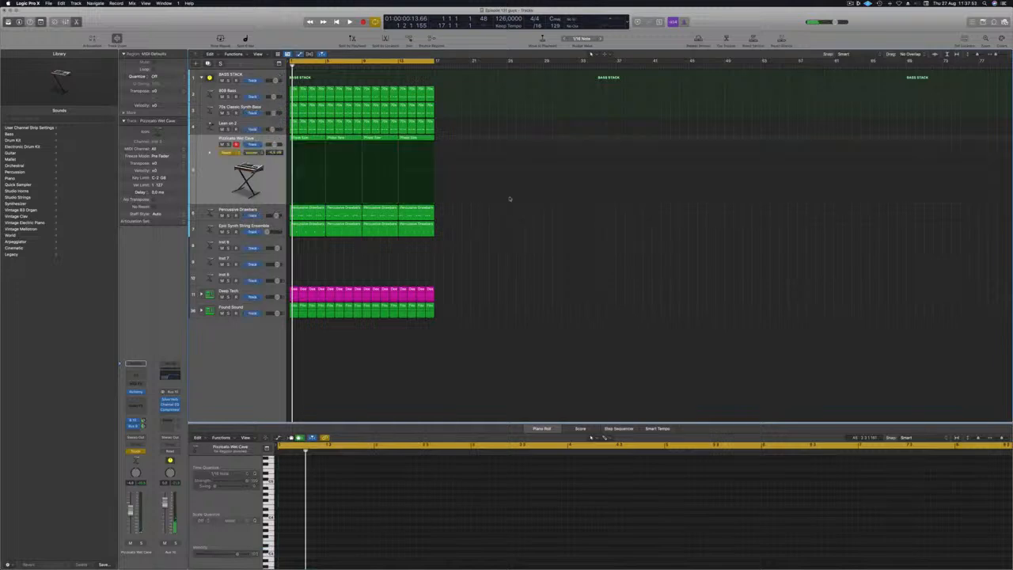
Display the bus send level automation on the Pizzicato Wet Cave track and set its automation mode to Read.
click(252, 152)
click(269, 212)
click(228, 152)
click(227, 147)
Draw two rising send level ramps over bars 1 to 5 and 5 to 9, each dropping sharply at its end.
mouse_move(314, 188)
mouse_down()
mouse_move(295, 189)
mouse_move(327, 173)
mouse_up()
key(space)
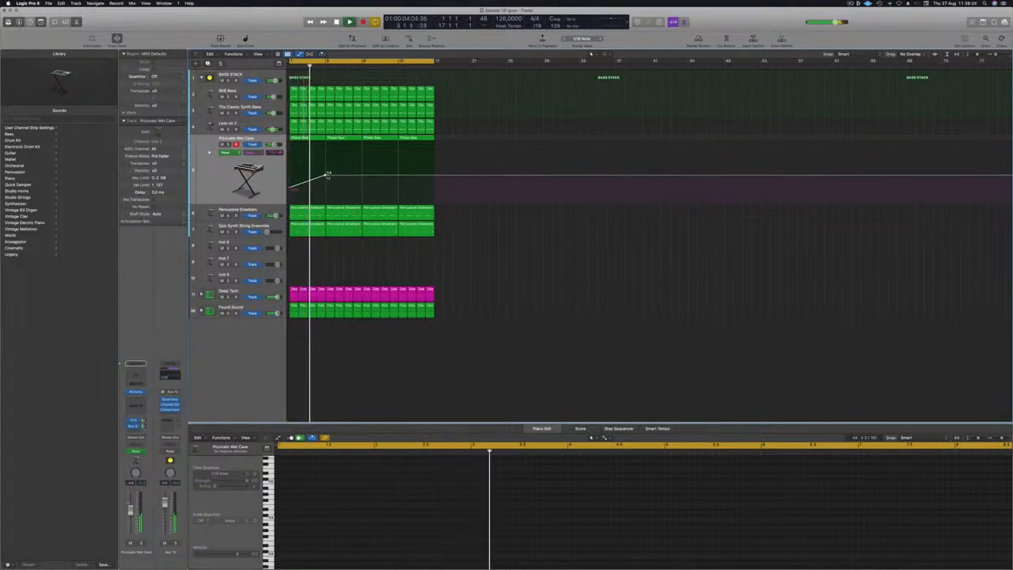
drag(328, 173, 327, 190)
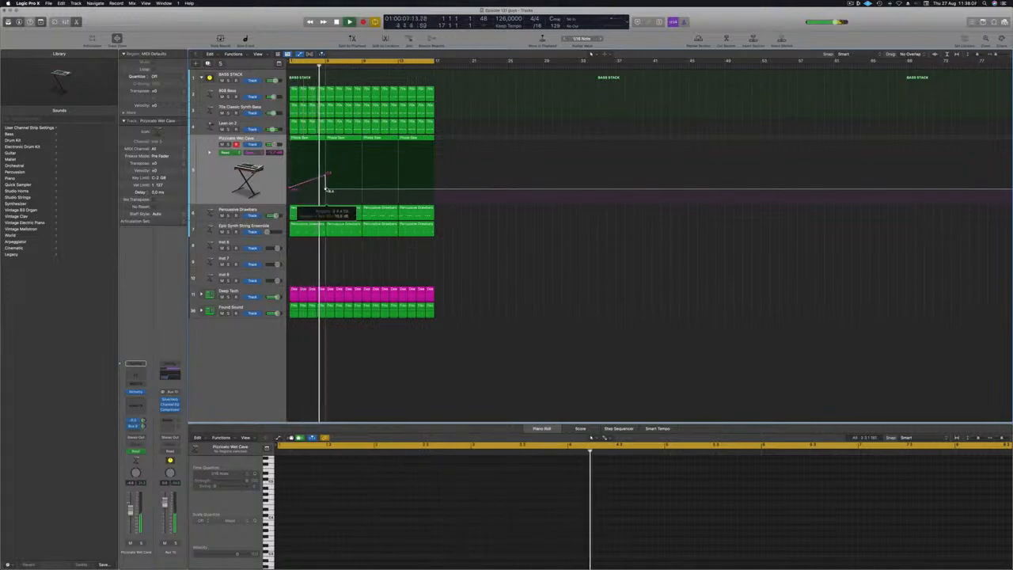
drag(326, 177, 363, 192)
click(362, 190)
Play the arrangement from the start and review the Phase Saw notes and the send automation ramps.
click(319, 153)
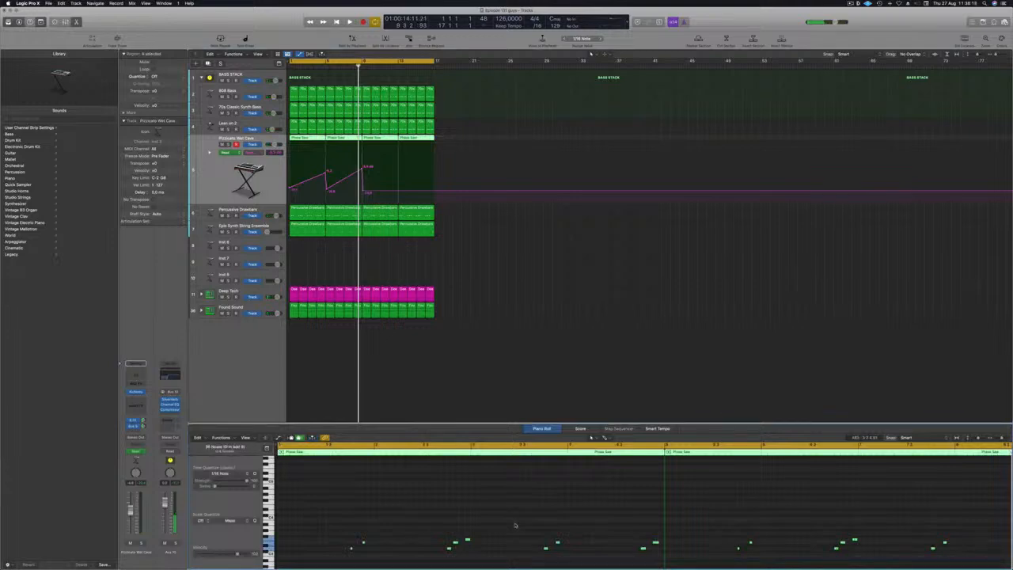
key(Return)
key(space)
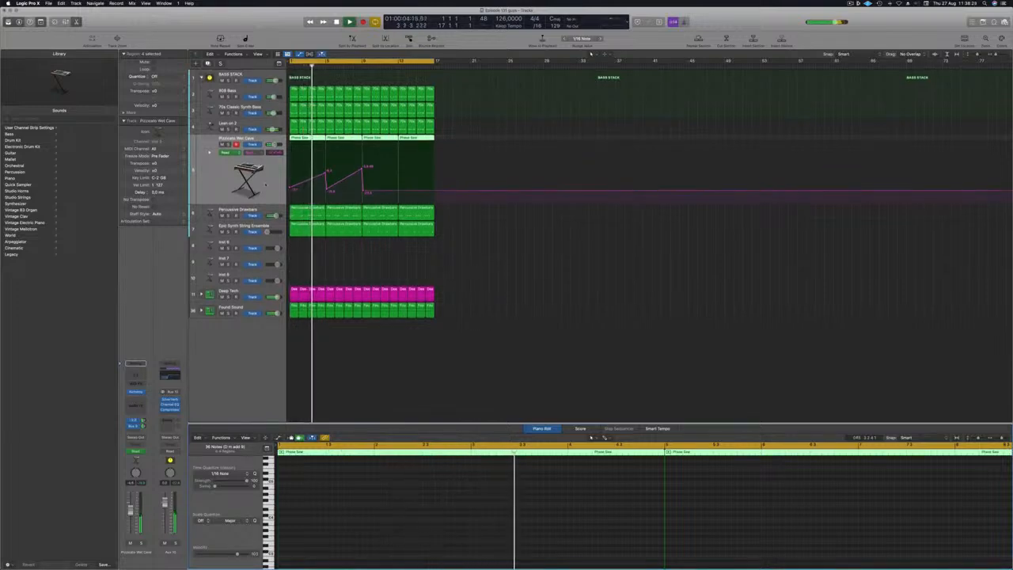
drag(457, 136, 313, 145)
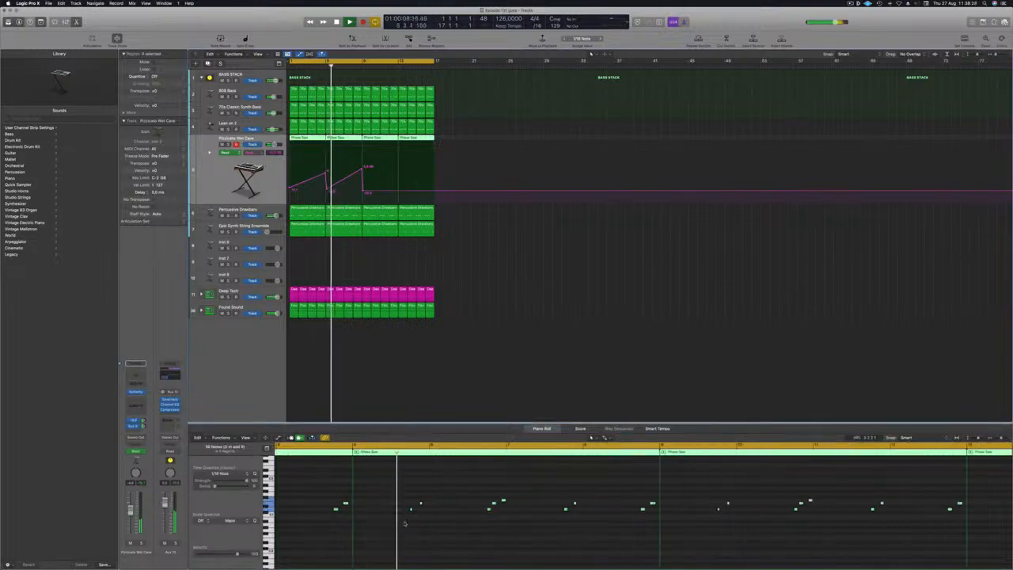
click(467, 151)
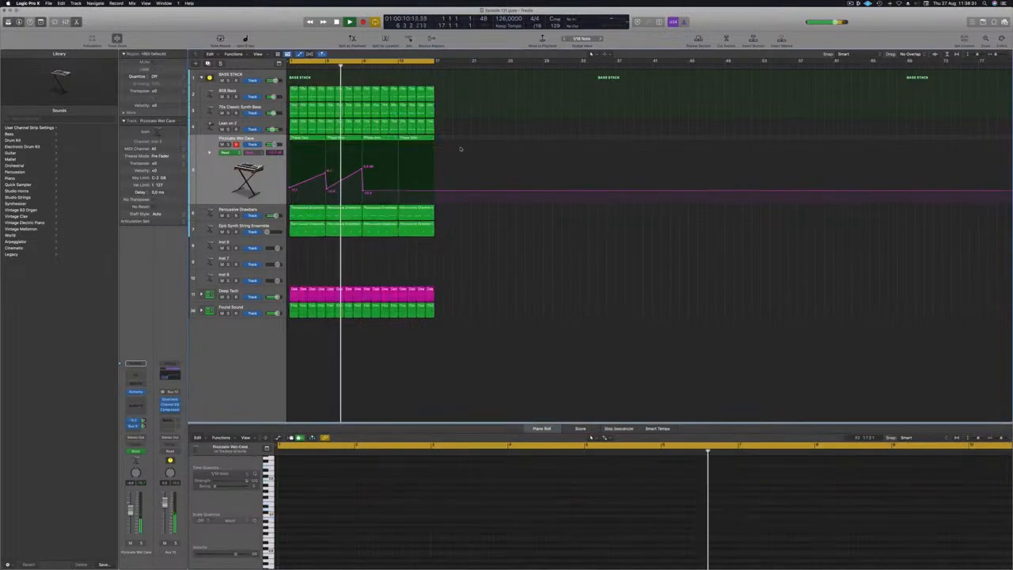
drag(450, 138, 314, 145)
click(420, 479)
scroll(423, 476, down, 2)
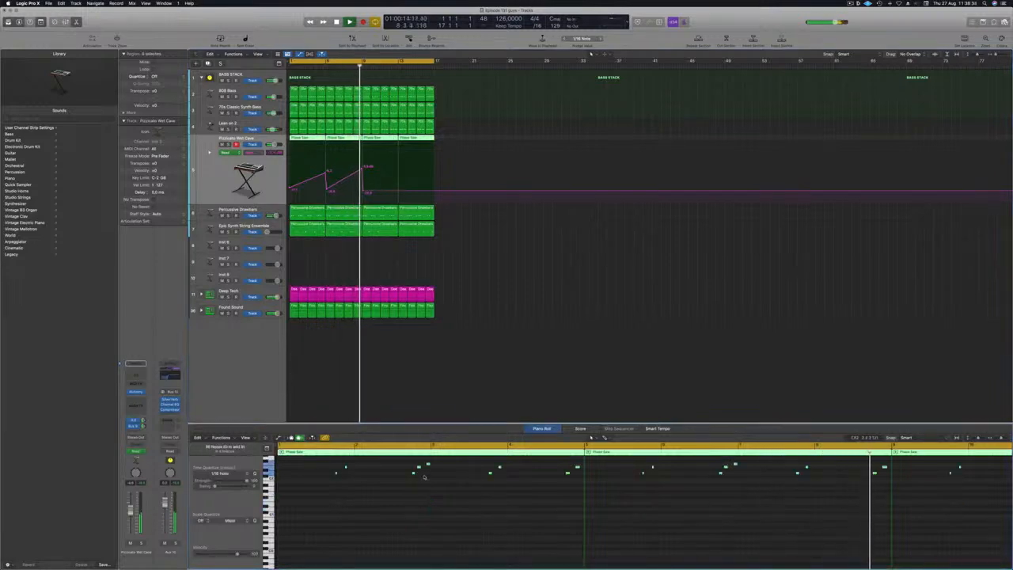
key(Return)
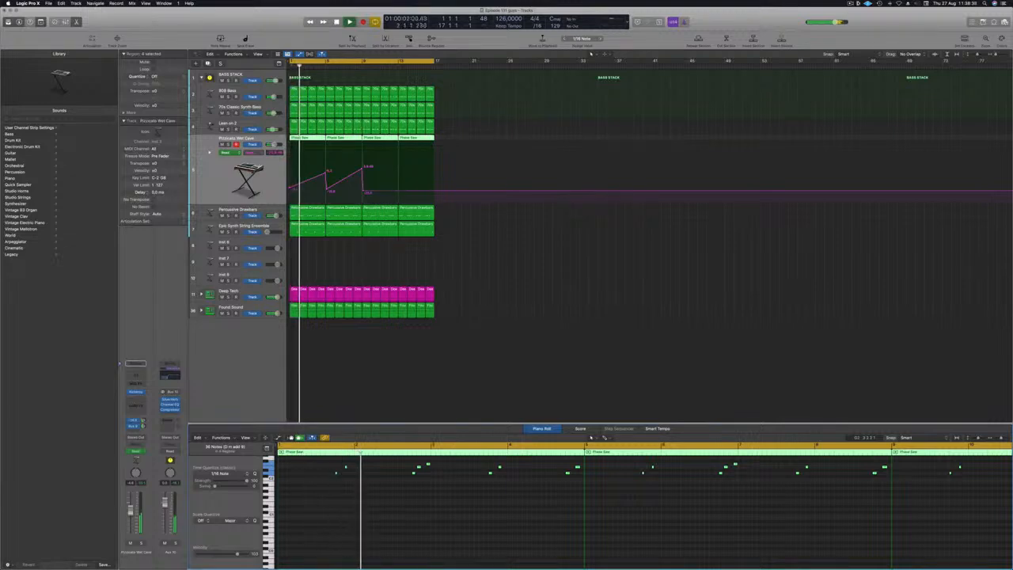
scroll(328, 212, up, 1)
key(super+Left)
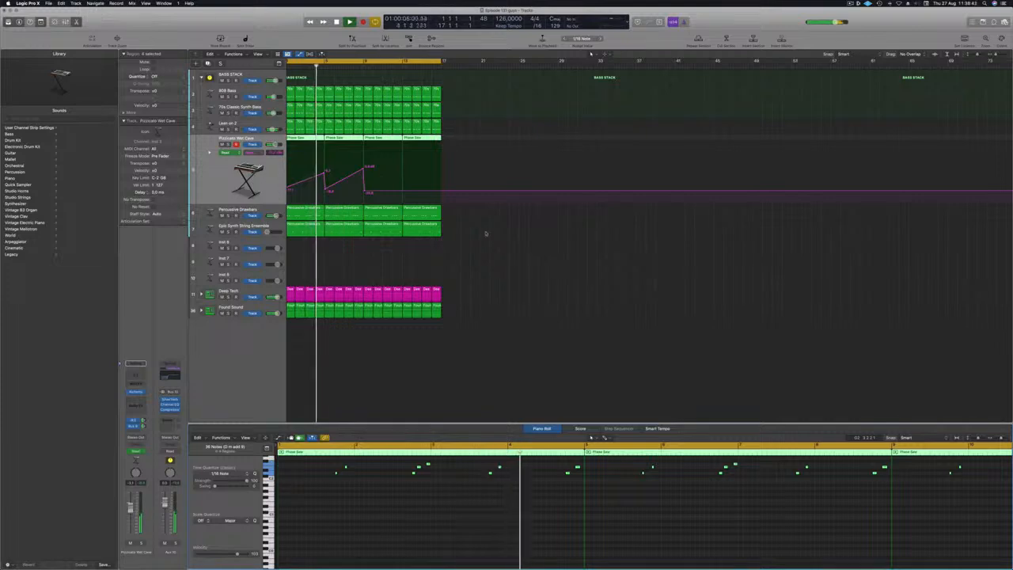
key(super+Left)
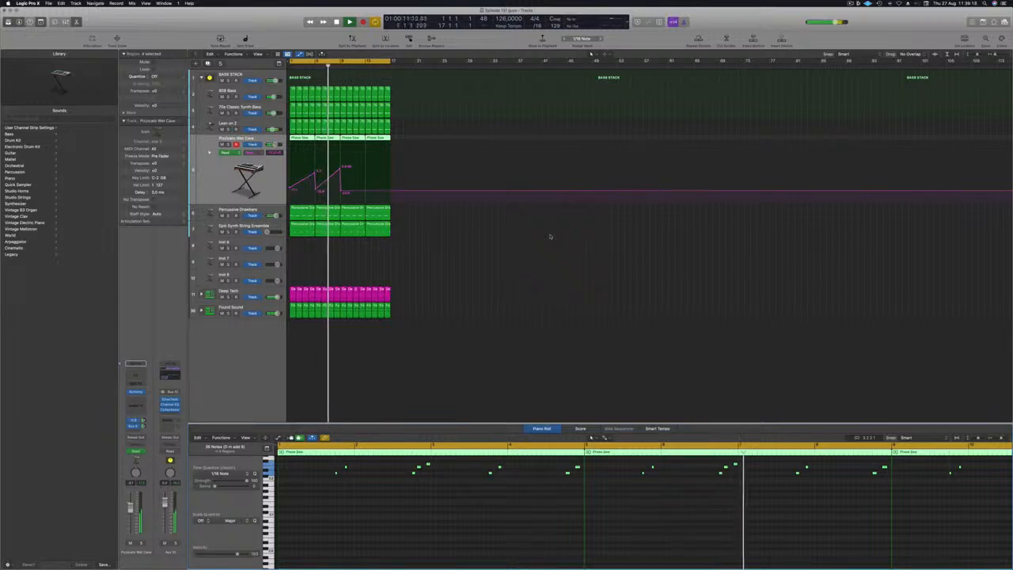
click(498, 271)
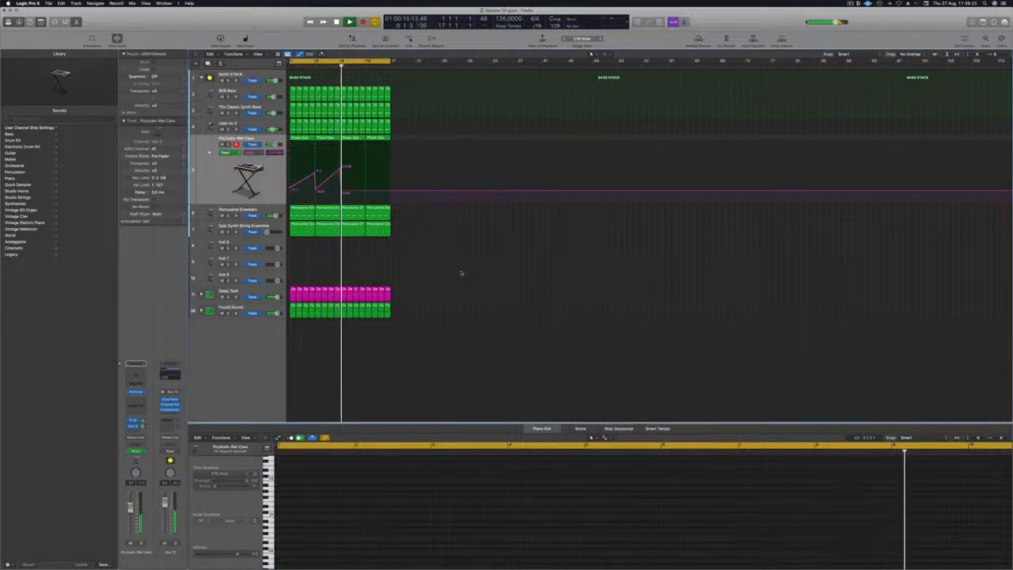
click(850, 4)
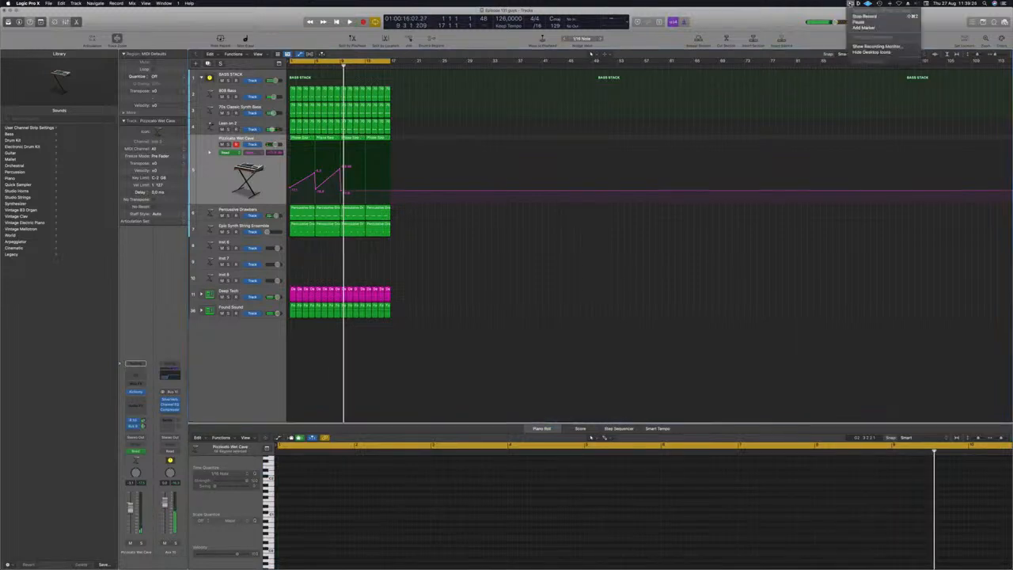
click(864, 16)
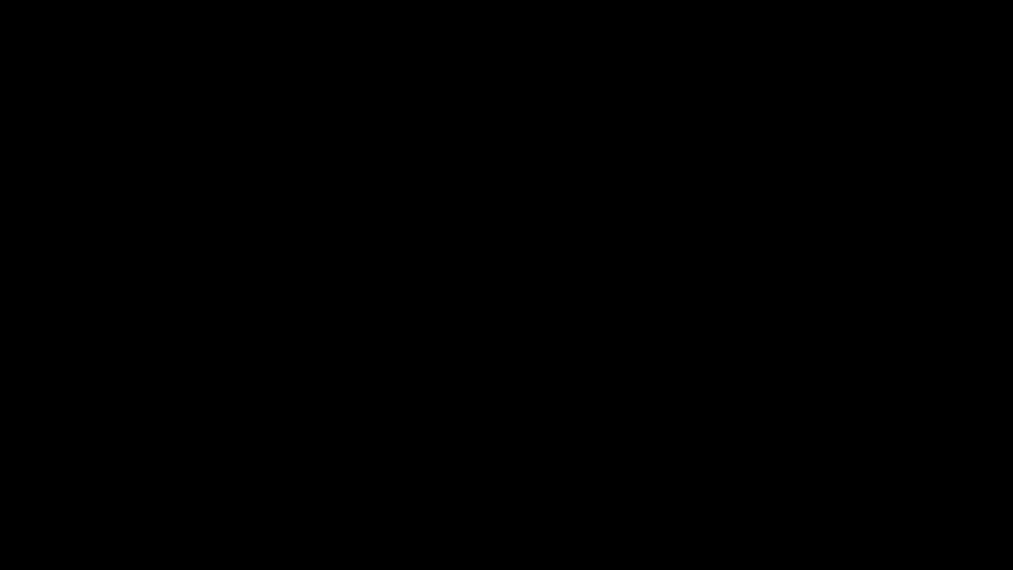